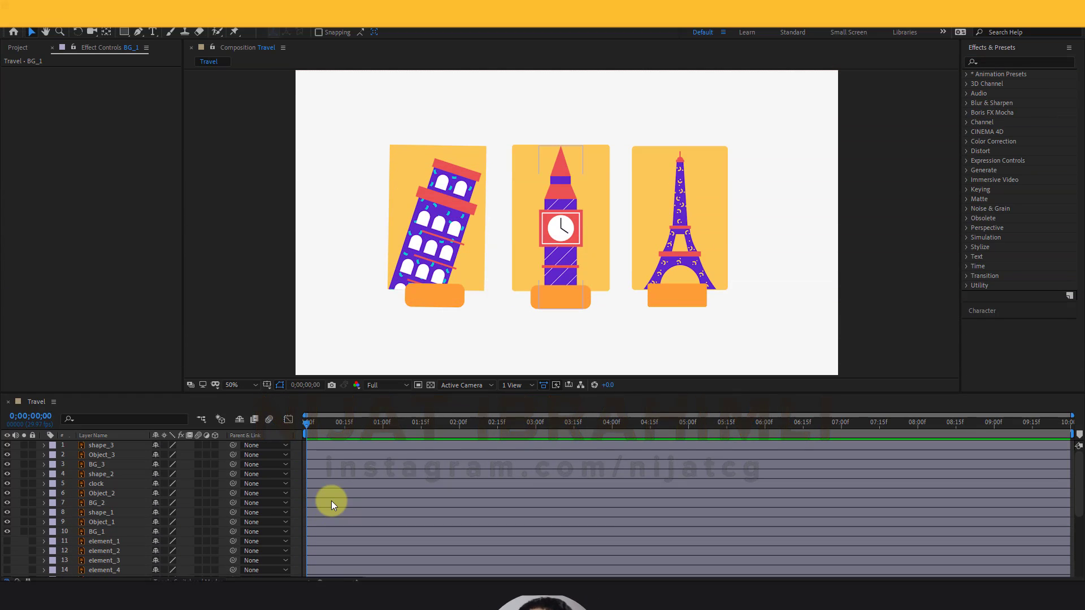
- Lock the BG background layer of the Travel composition
scroll(166, 500, "down", 5)
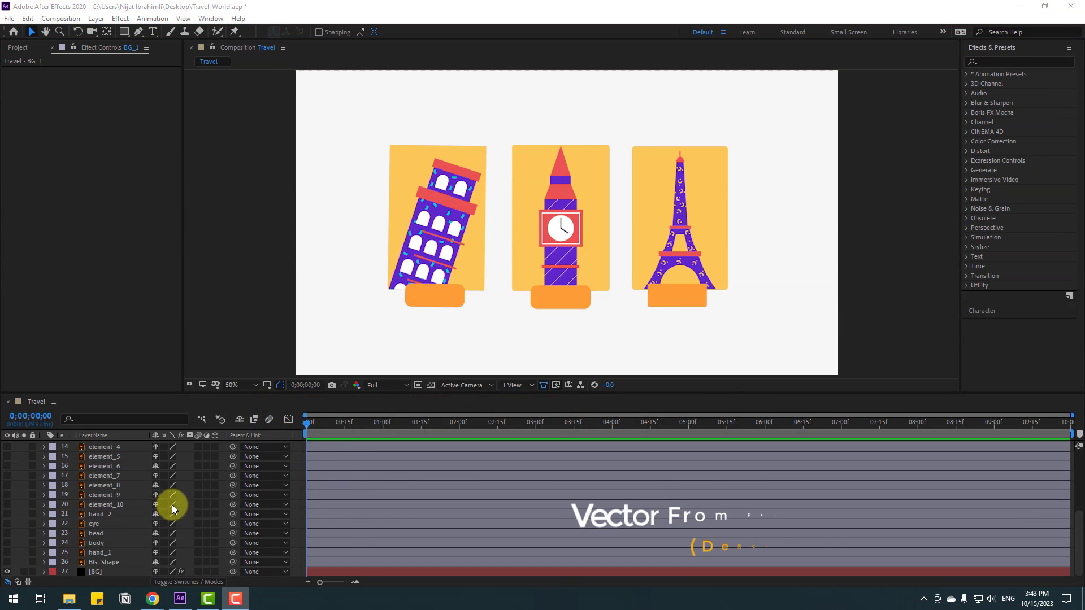
left_click(68, 574)
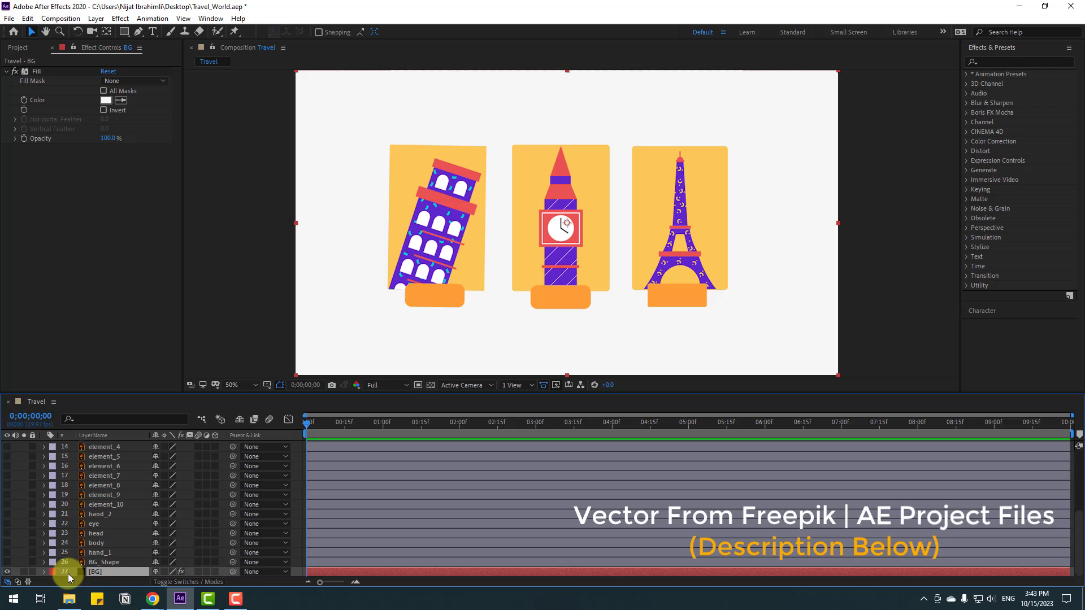
left_click(33, 574)
scroll(122, 506, "up", 5)
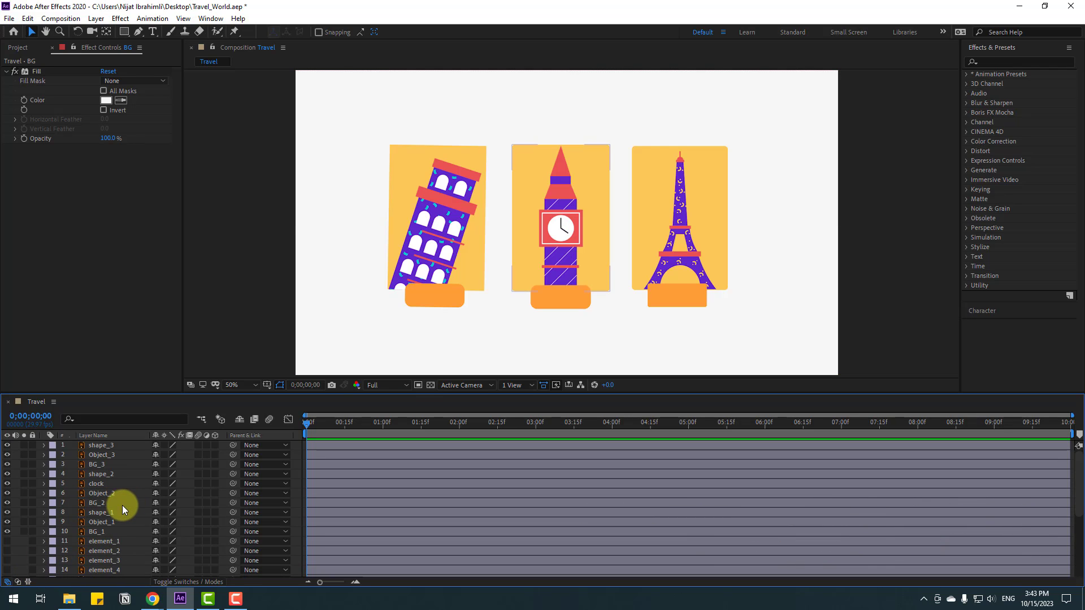
- Move BG_1, BG_2 and BG_3 below the frame to about Y 1348, keyframe their Position at 0 seconds and solo them
left_click(103, 464)
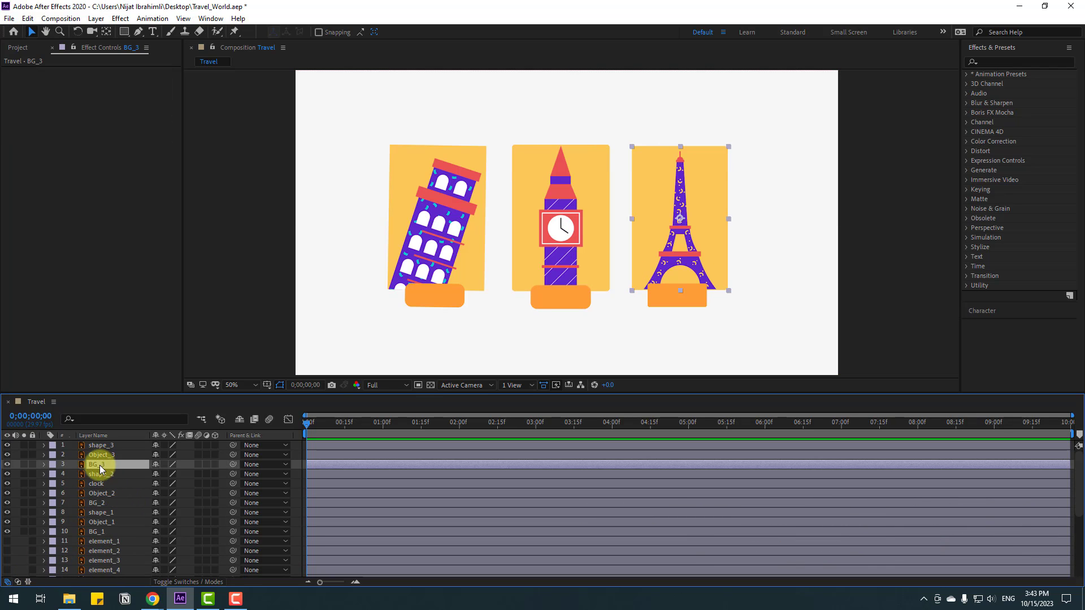
left_click(102, 504, "ctrl")
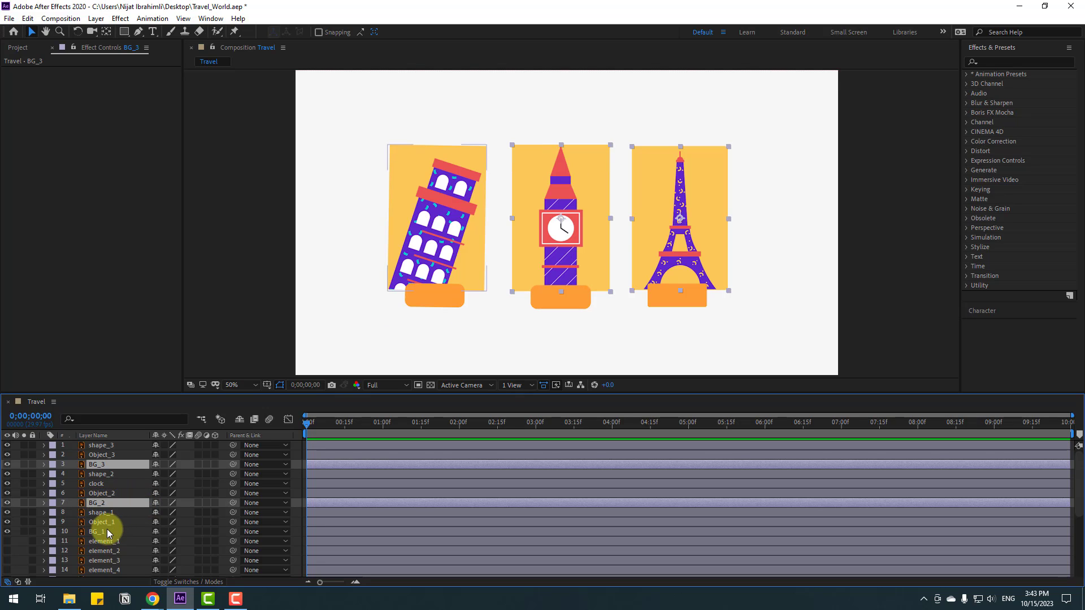
left_click(100, 531, "ctrl")
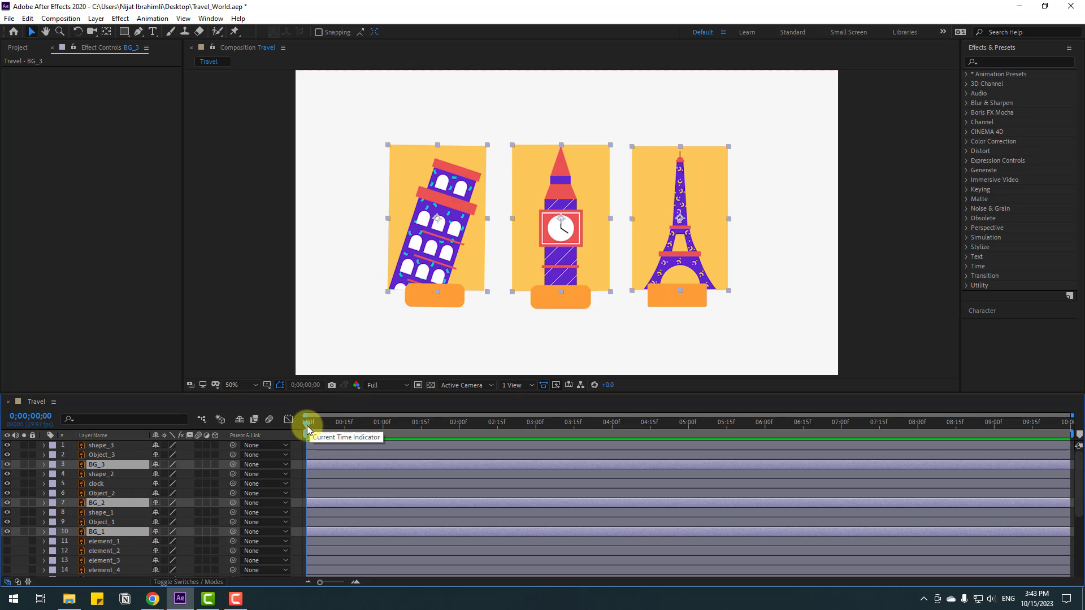
key("p")
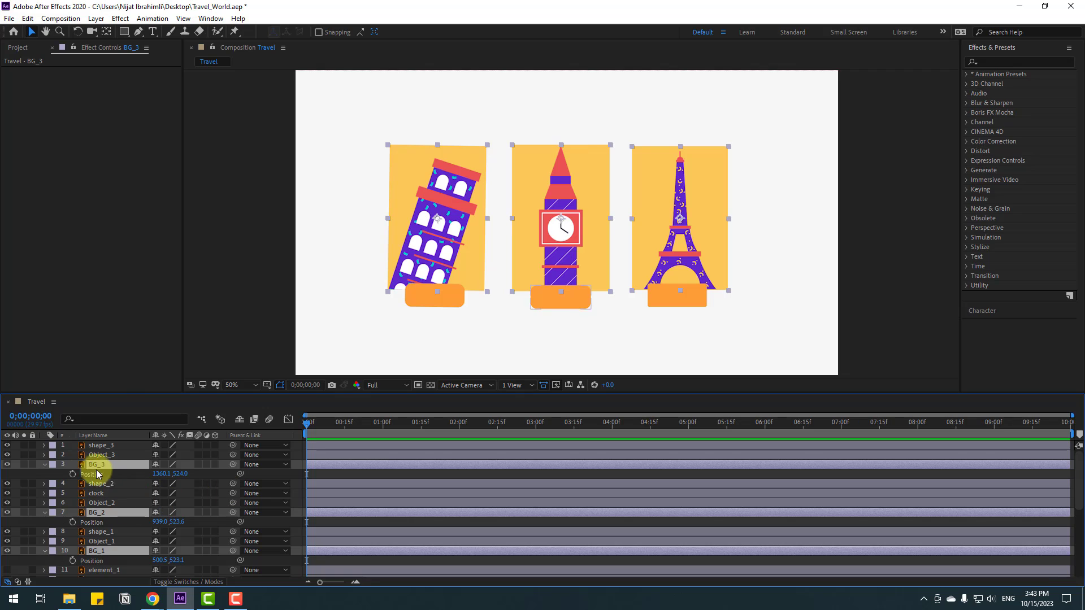
left_click_drag(182, 474, 600, 464)
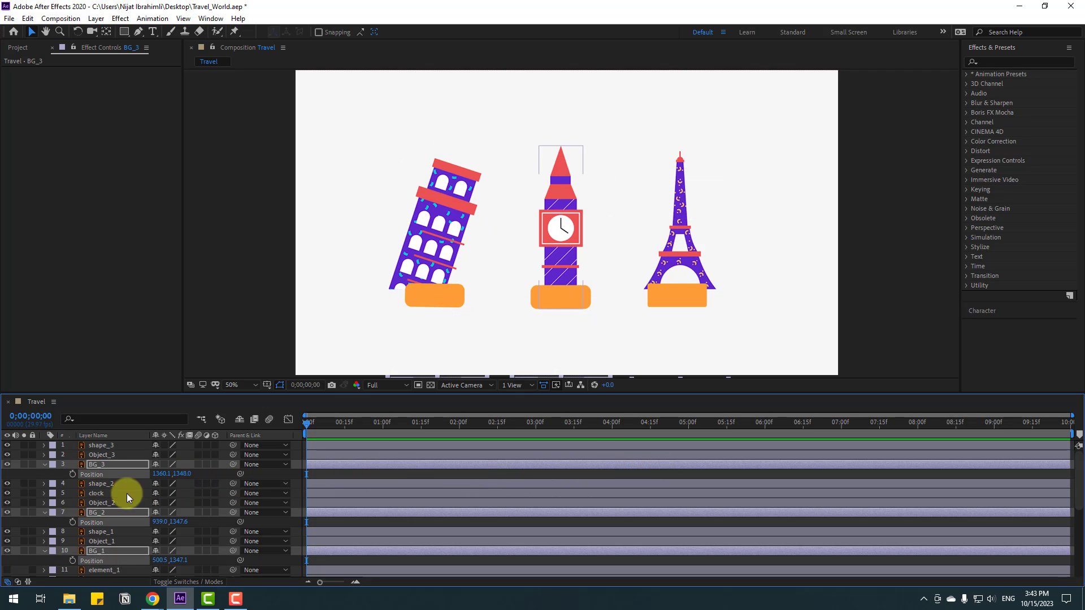
left_click(24, 465)
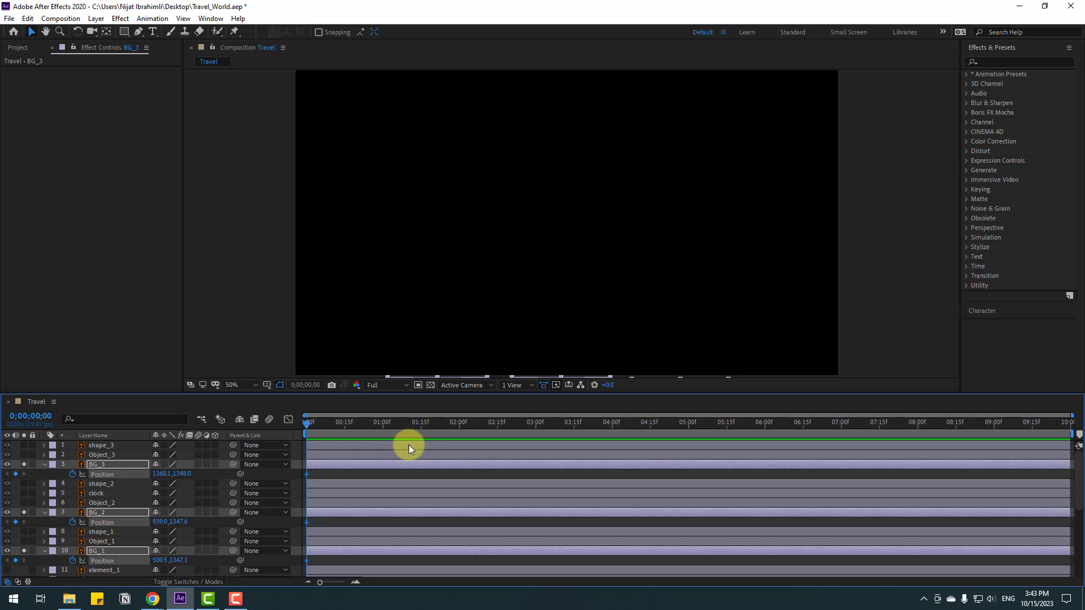
- Keyframe the three BG layers at about Y 375 at frame 10 and about Y 757 at frame 20
left_click(313, 387)
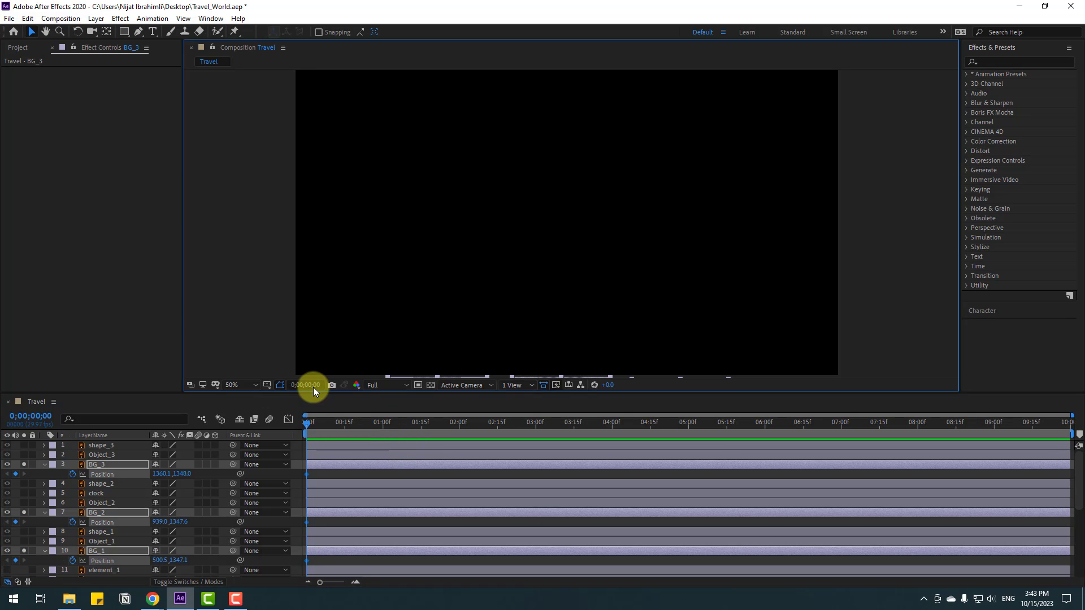
type("+")
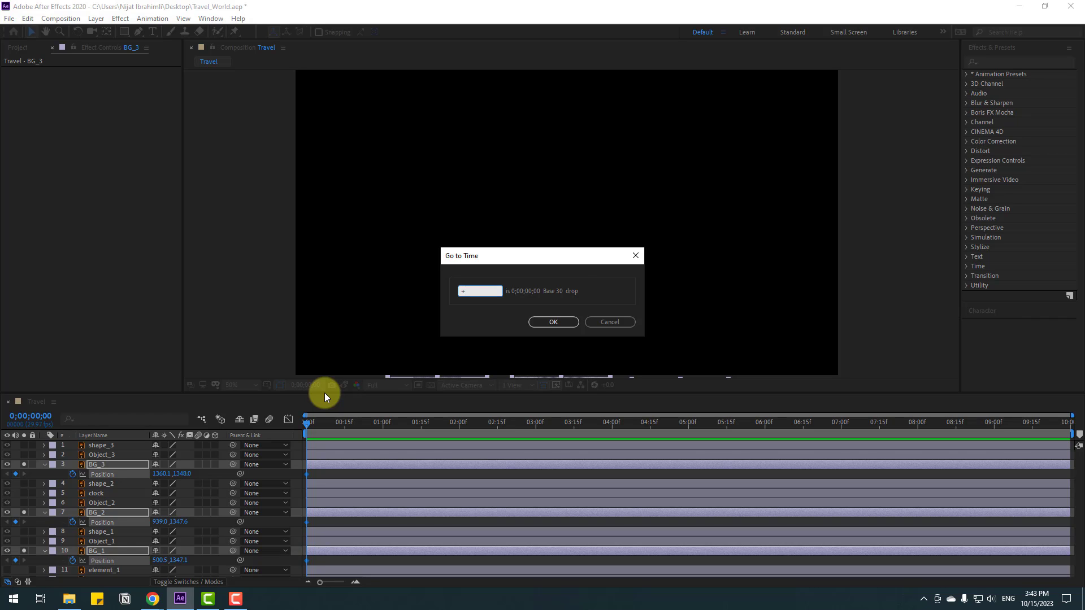
type("10")
left_click(542, 322)
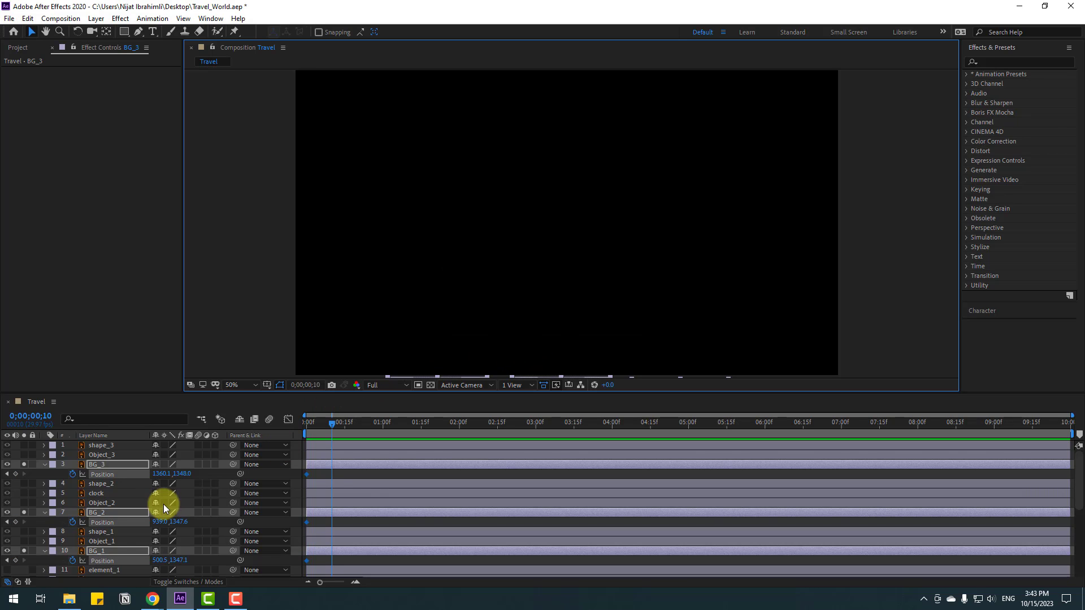
left_click_drag(182, 475, 101, 474)
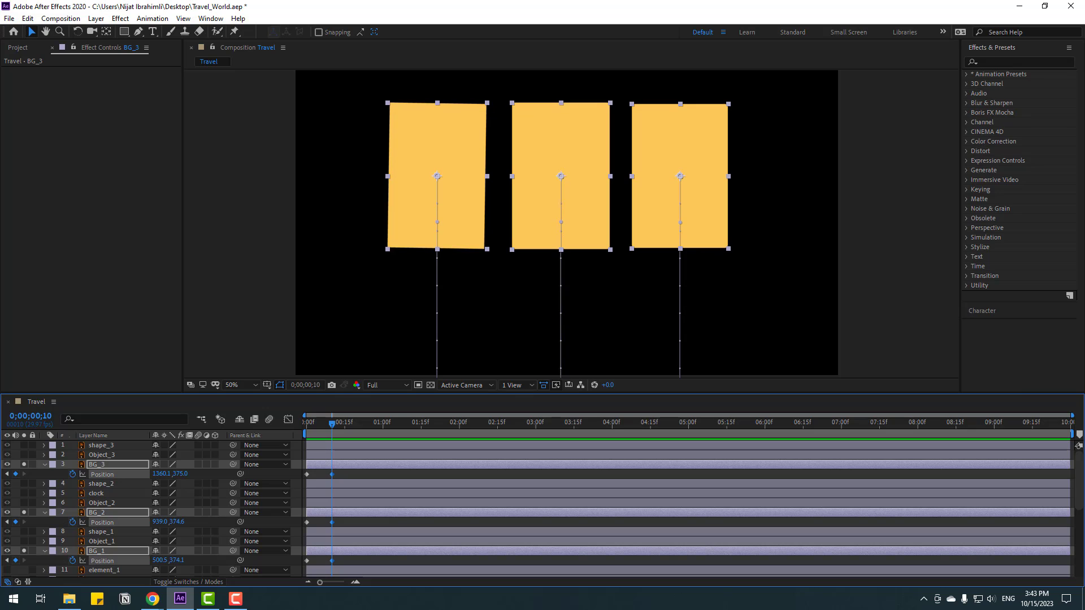
key("shift+Page_Down")
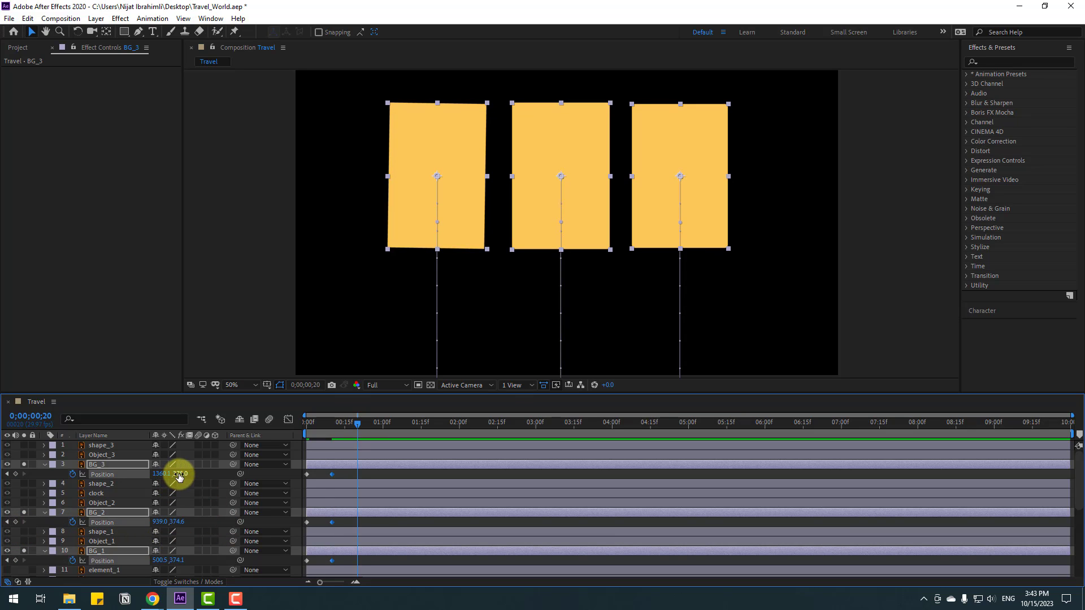
left_click_drag(176, 475, 401, 501)
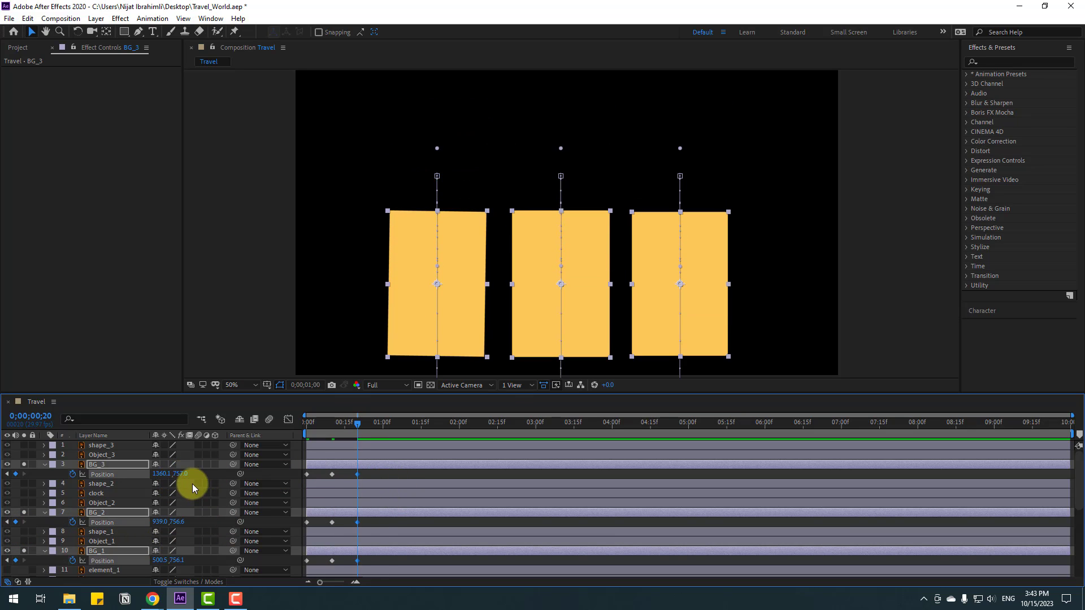
- Add alternating up-and-down Position keyframes to the three BG layers at 1:00, 1:10 (about Y 655) and 1:20 (about Y 568)
key("shift+Page_Down")
left_click_drag(181, 477, 22, 475)
key("shift+Page_Down")
left_click_drag(177, 475, 273, 472)
key("shift+Page_Down")
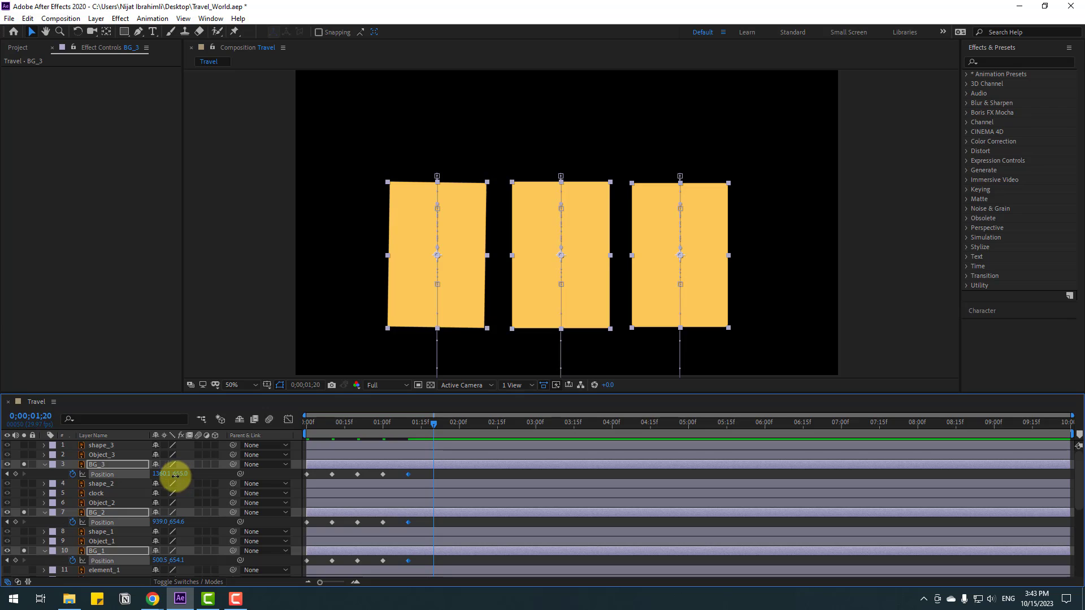
left_click_drag(175, 477, 131, 477)
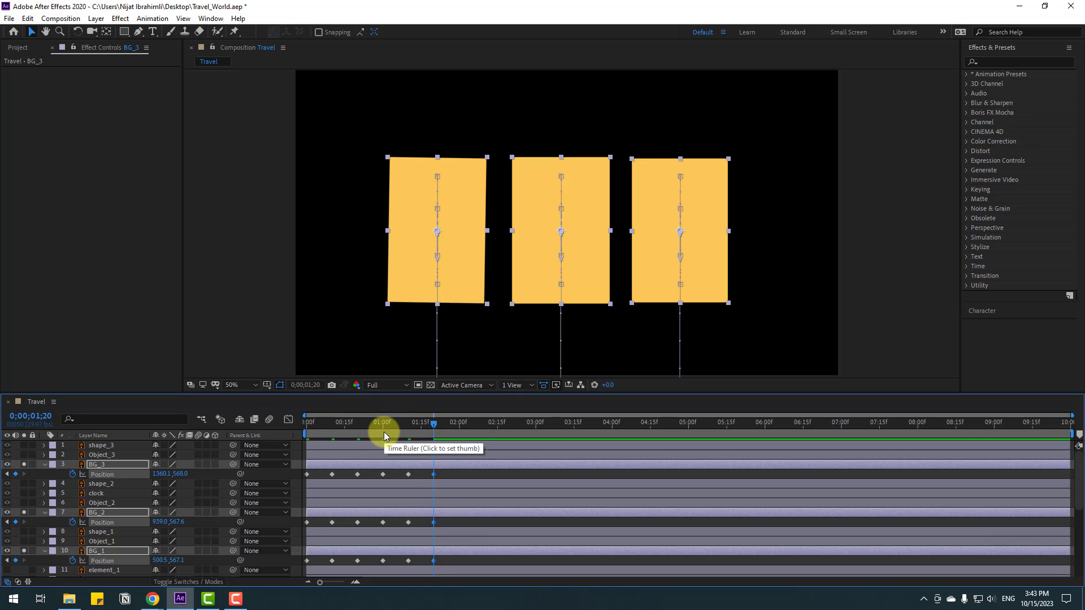
- Show the Title/Action Safe overlay and check the final card position at 1:20
left_click(266, 387)
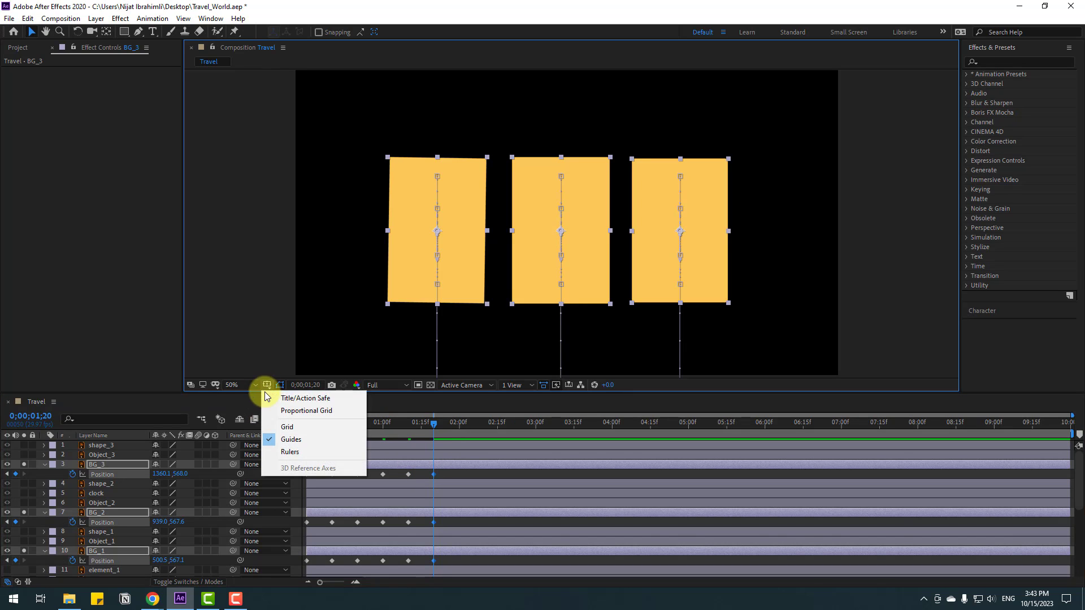
left_click(305, 398)
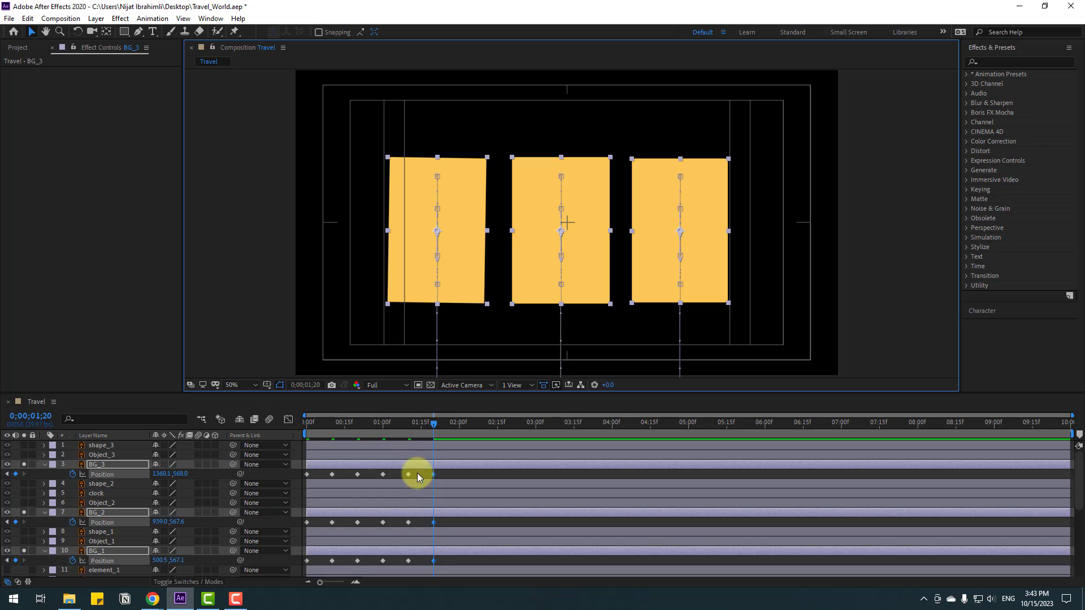
left_click_drag(408, 425, 433, 427)
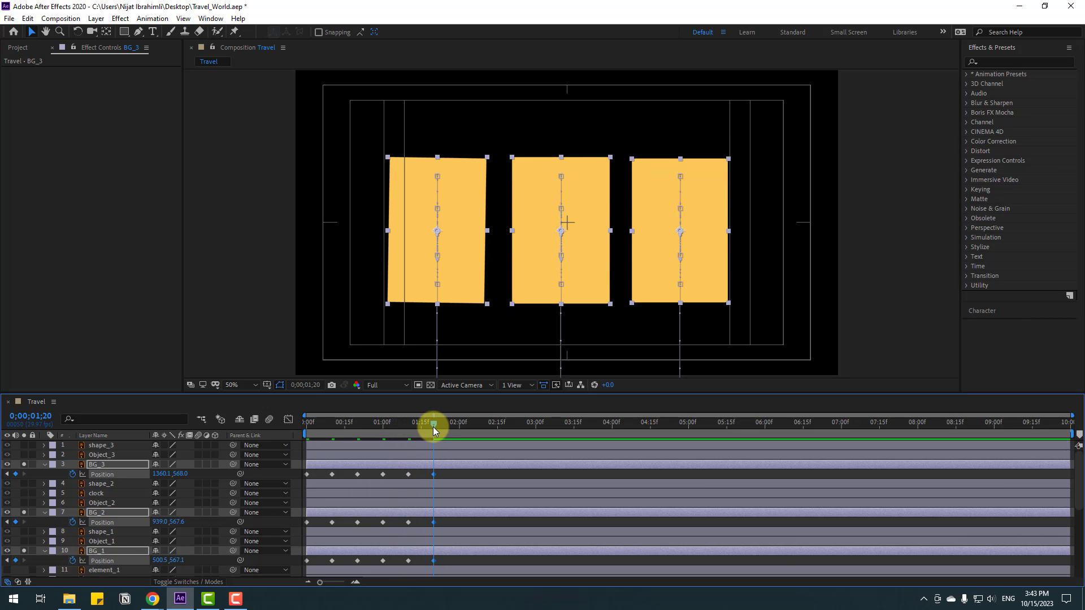
- Apply Easy Ease to all Position keyframes of the three BG layers and preview the bounce
left_click_drag(449, 480, 305, 561)
right_click(307, 560)
mouse_move(315, 552)
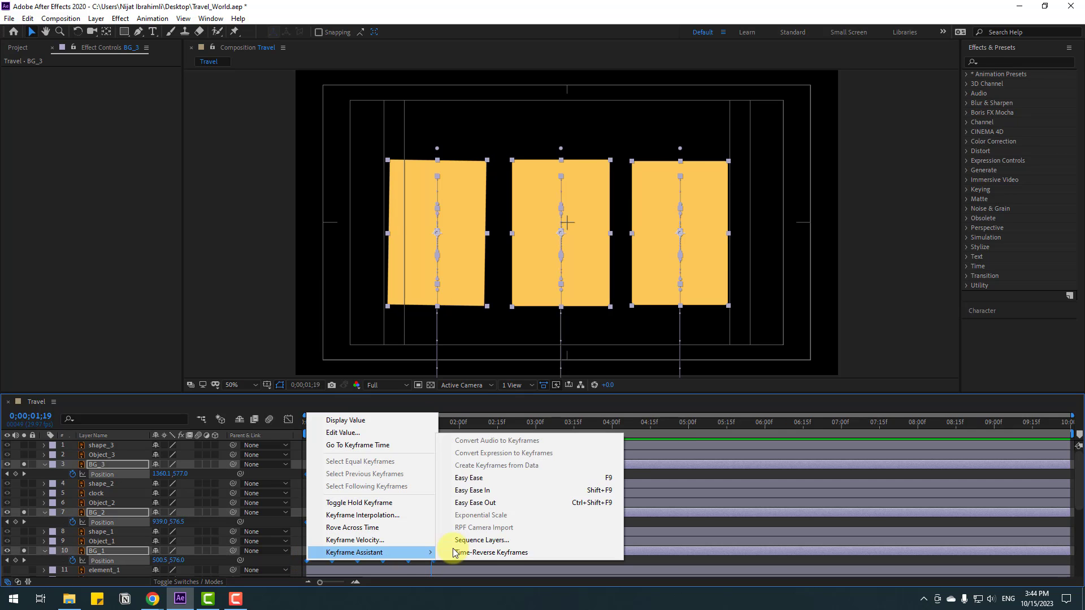
left_click(513, 477)
key("space")
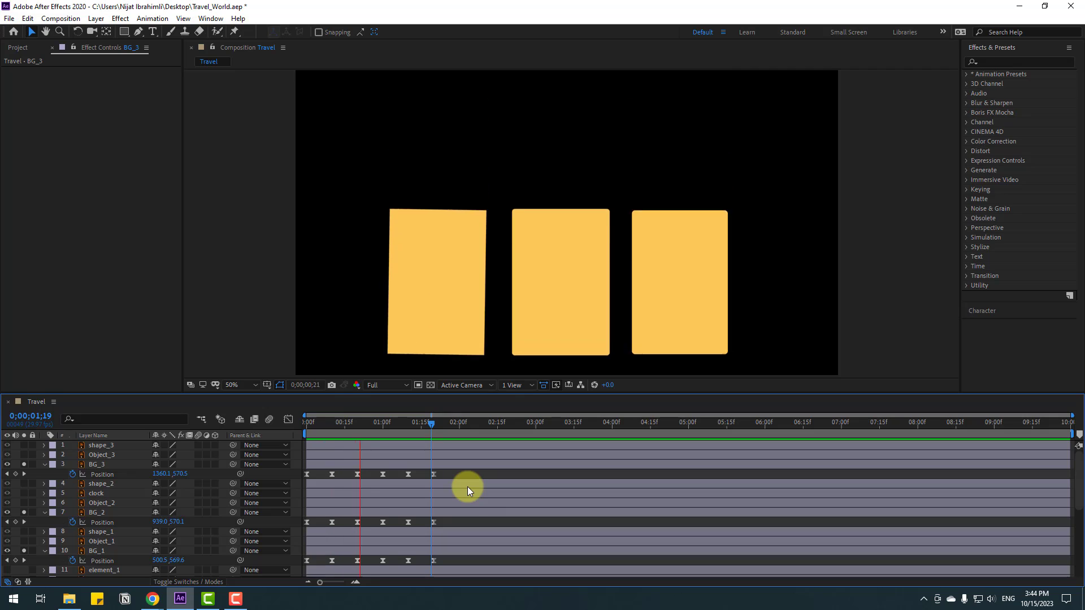
key("space")
- Extend the bounce of the three BG layers with Position keyframes at 2:00 and 2:10, ending at about Y 573, and preview it
left_click_drag(411, 425, 433, 425)
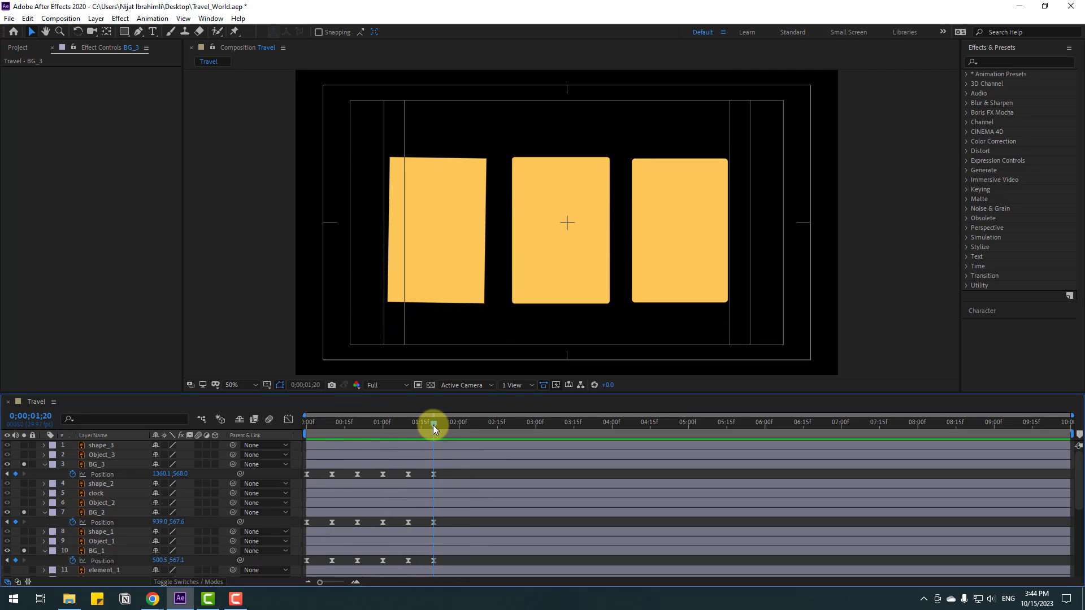
left_click_drag(434, 469, 427, 565)
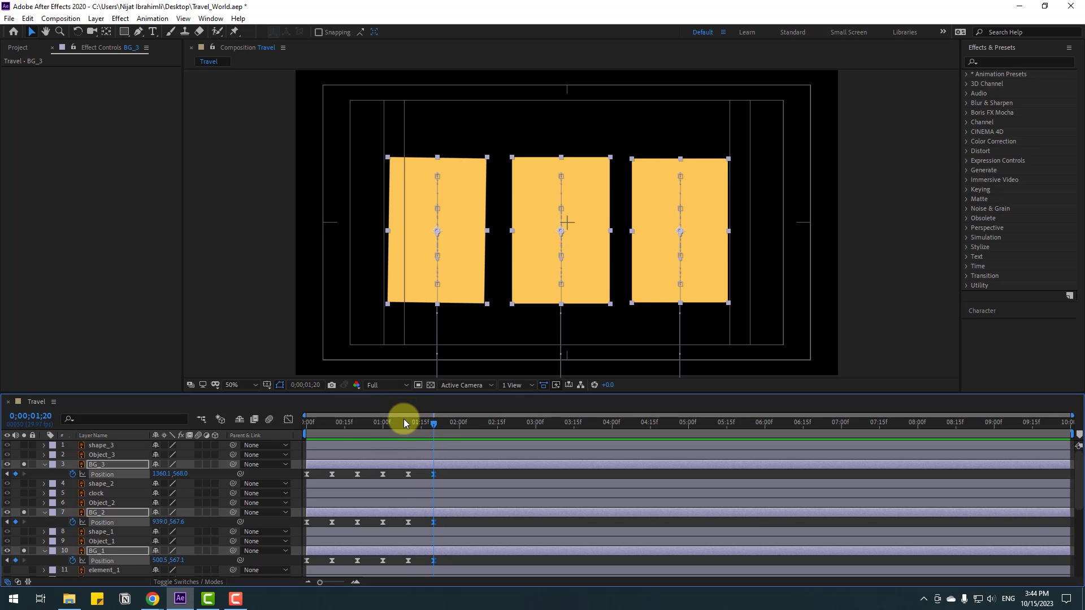
left_click_drag(403, 422, 433, 423)
mouse_move(179, 472)
left_mouse_down()
mouse_move(165, 472)
mouse_move(210, 477)
mouse_move(167, 480)
left_mouse_up()
left_click(300, 516)
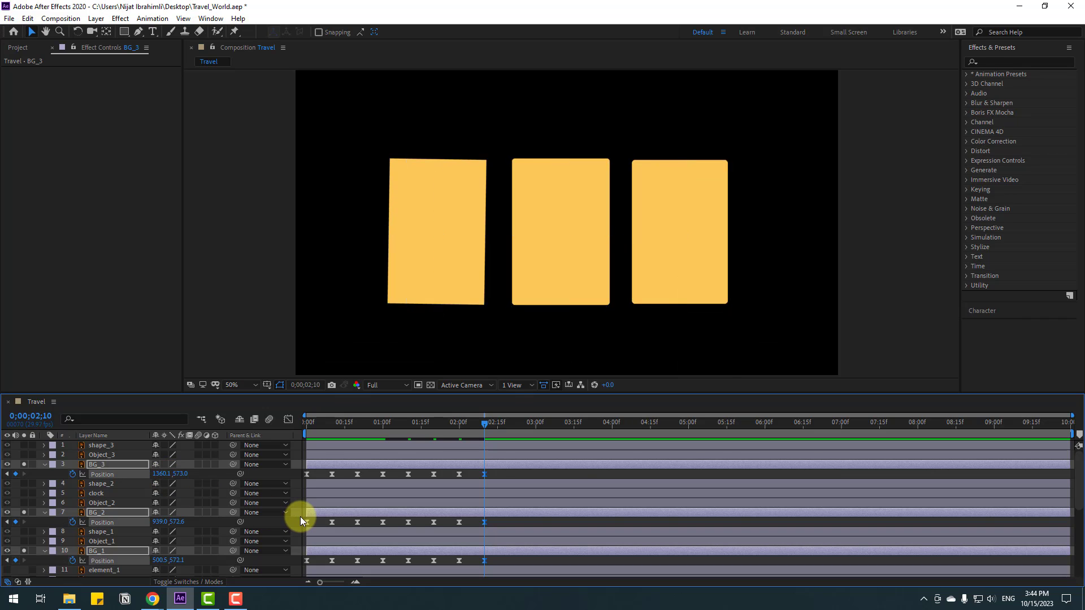
key("space")
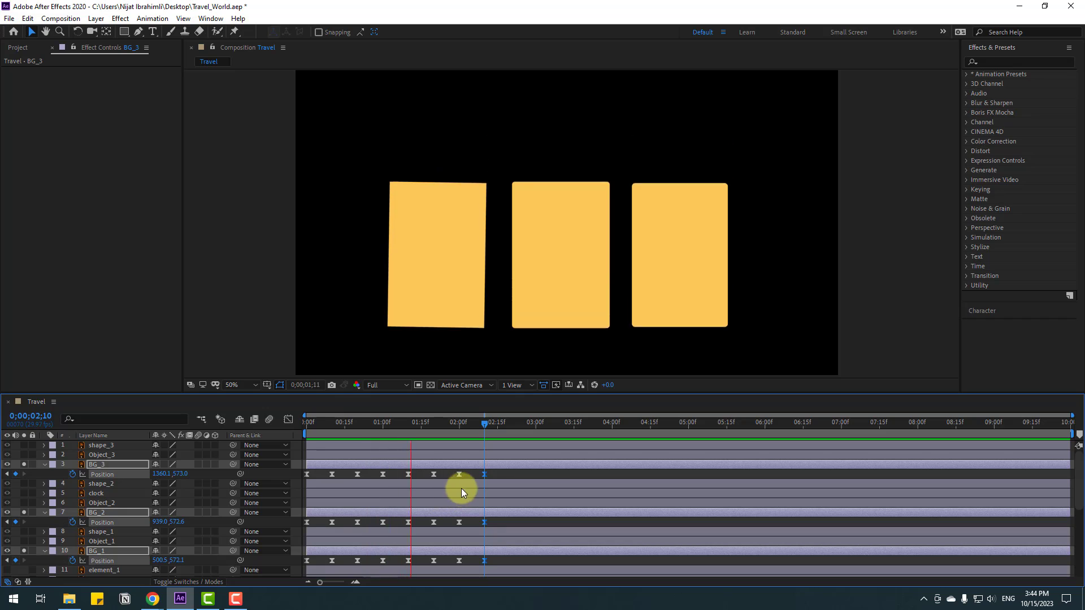
key("space")
- Collapse the BG layers' properties, turn off their solo and view the full scene near 0:28
left_click(45, 512)
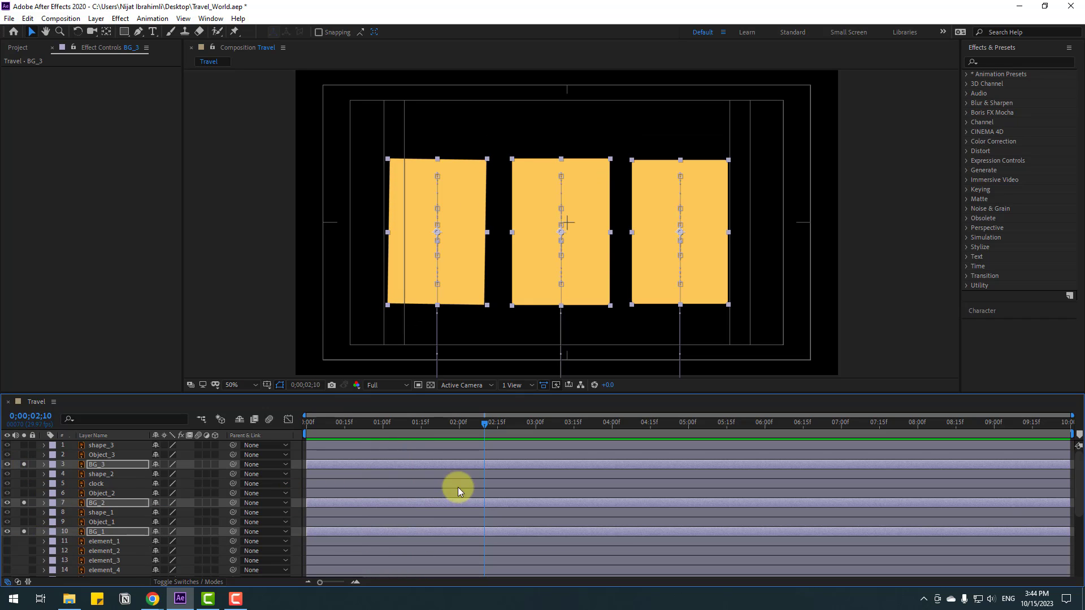
left_click(23, 529)
left_click(324, 306)
left_click(378, 423)
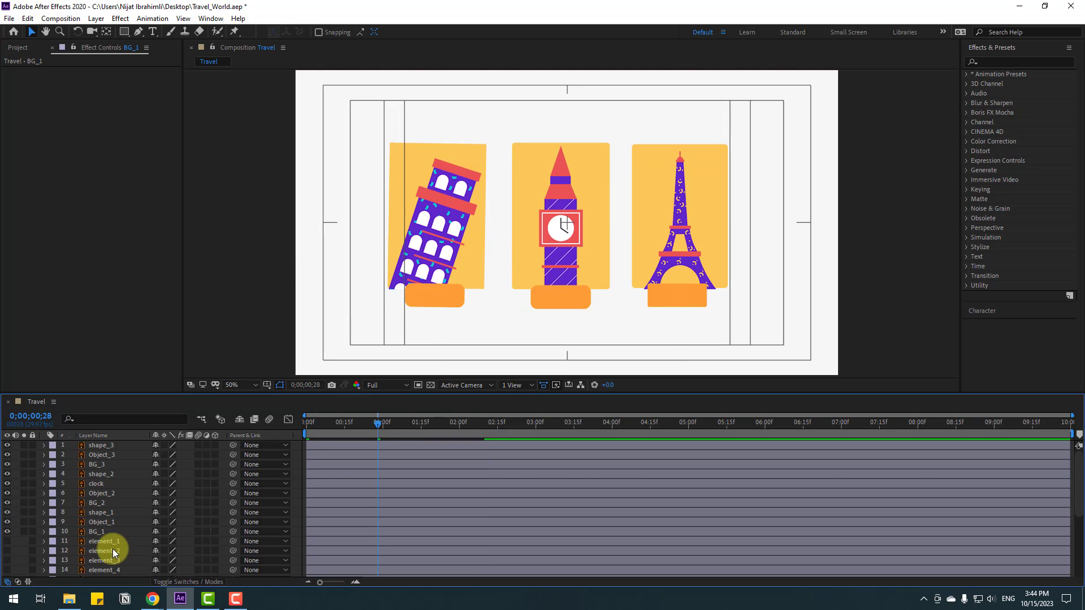
- Duplicate the BG_1 layer and place the copy directly above Object_1
left_click(99, 533)
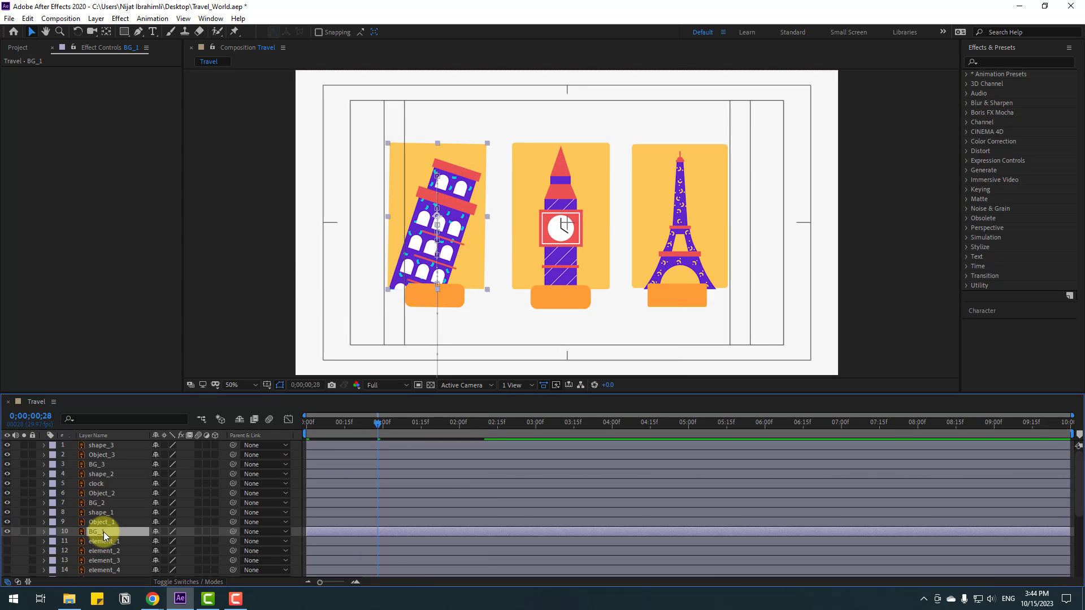
key("ctrl+d")
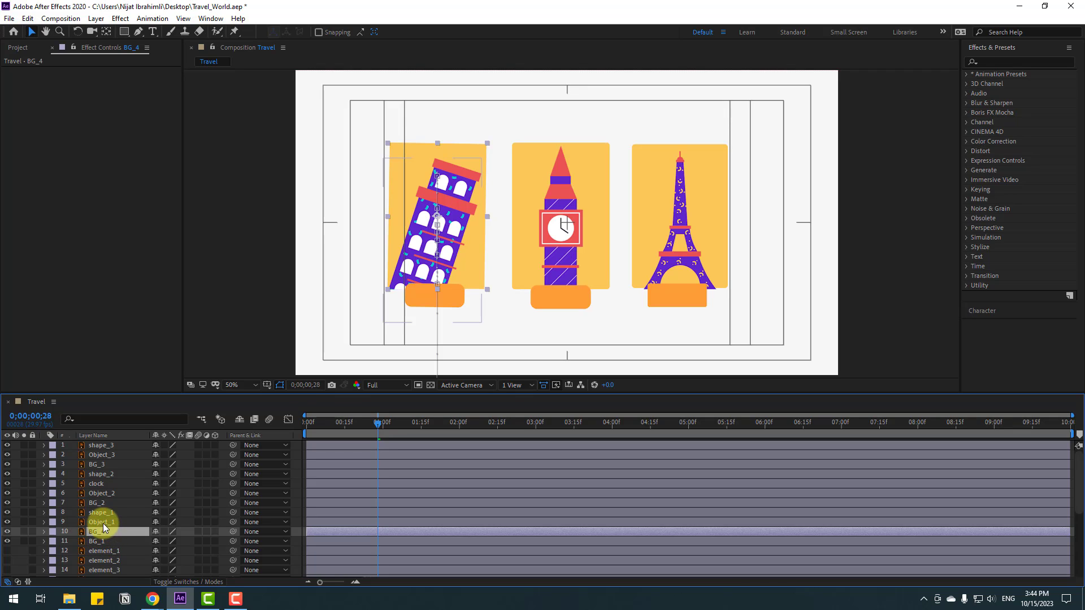
left_click(103, 524)
left_click_drag(110, 533, 110, 535)
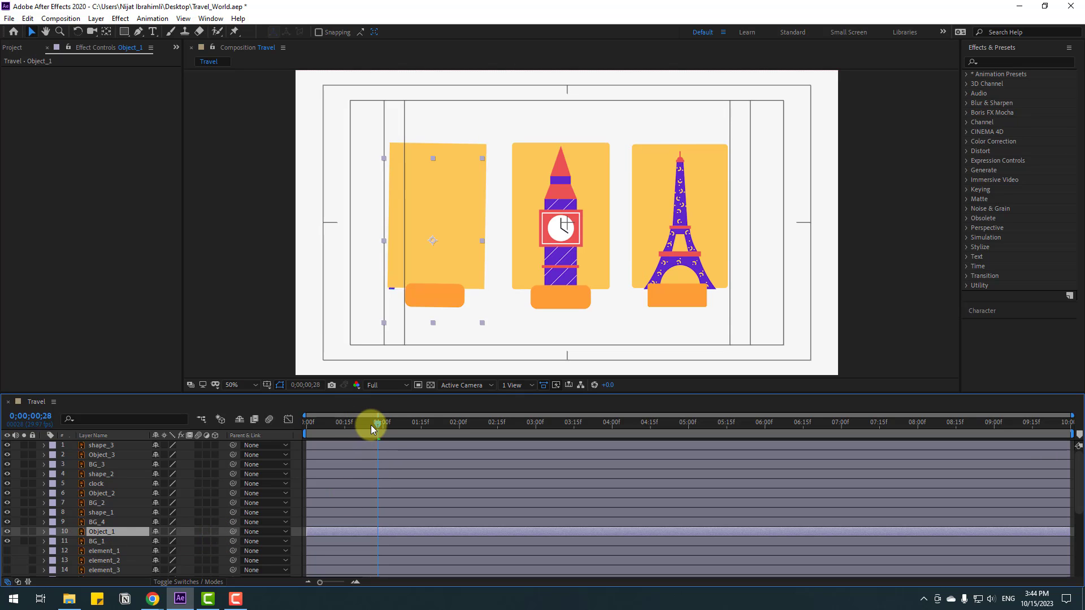
- Parent shape_1 and Object_1 to the BG_1 layer and scrub the timeline to check their motion
left_click_drag(371, 425, 496, 432)
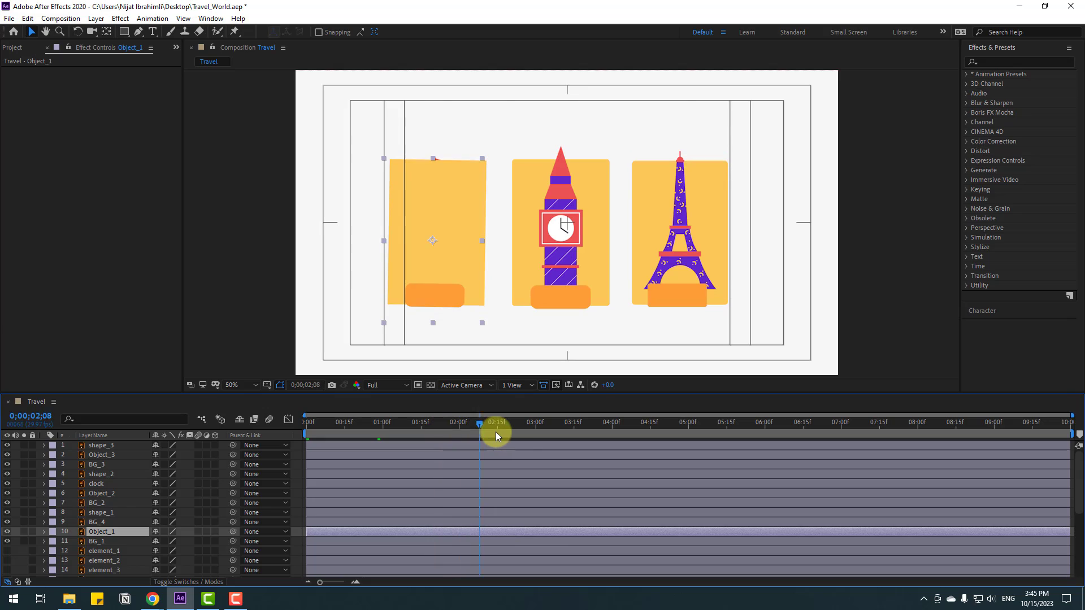
left_click_drag(606, 431, 606, 430)
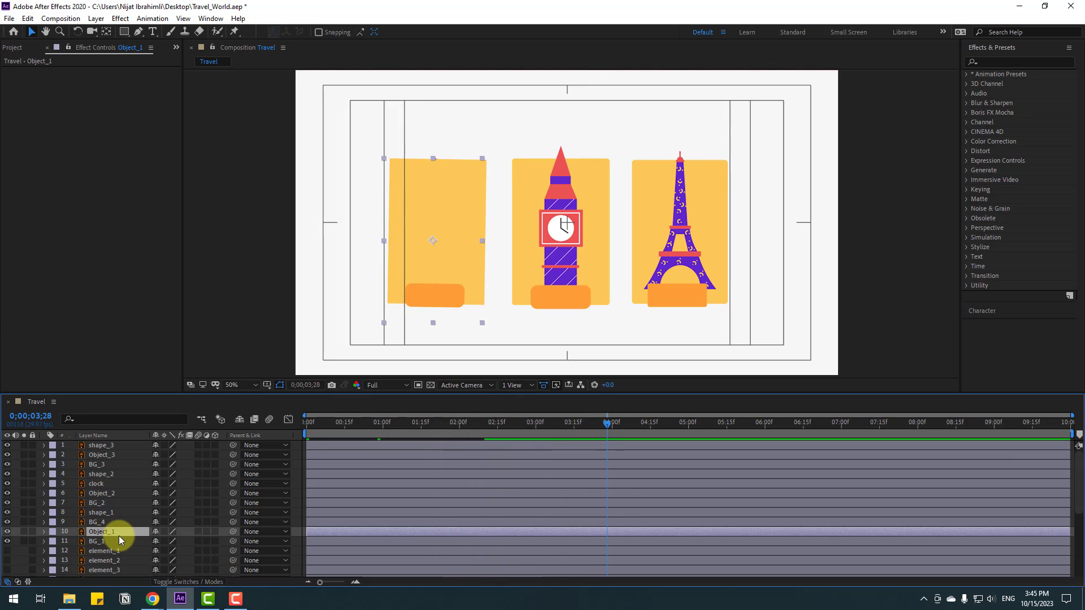
left_click(103, 512, "ctrl")
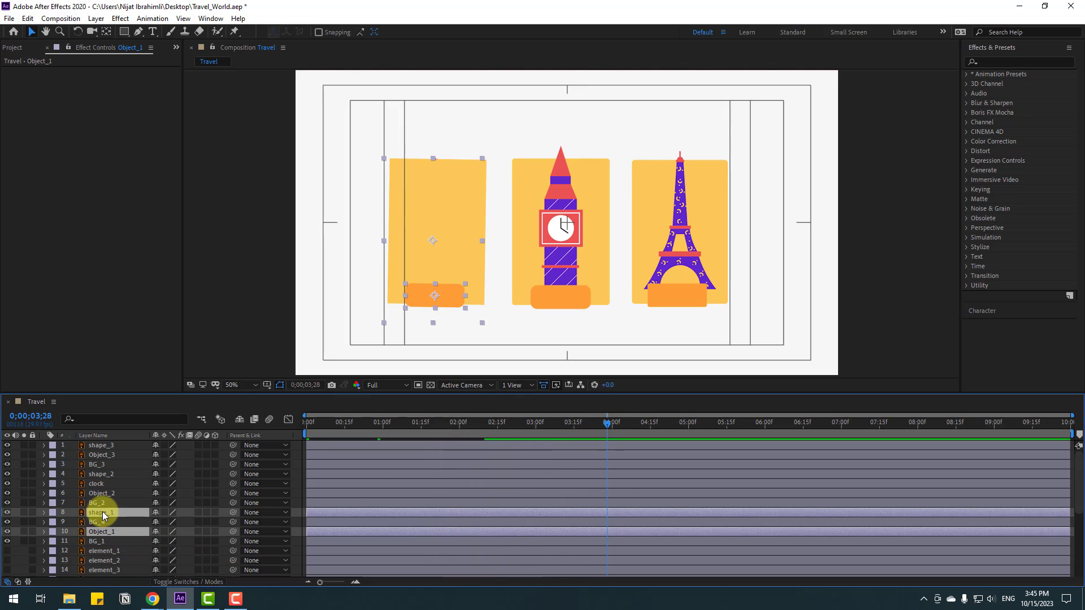
left_click_drag(232, 512, 100, 542)
left_click_drag(351, 425, 575, 422)
left_click(104, 534)
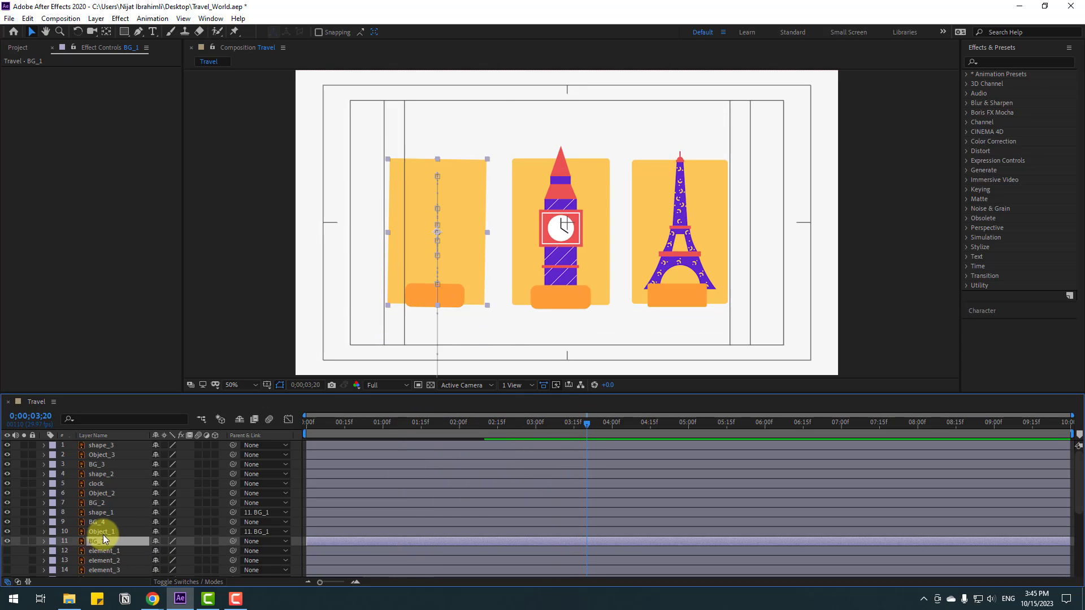
- Set Object_1's track matte to Alpha Matte "BG_4" and scrub the timeline to check the masked tower
left_click(178, 581)
left_click(218, 532)
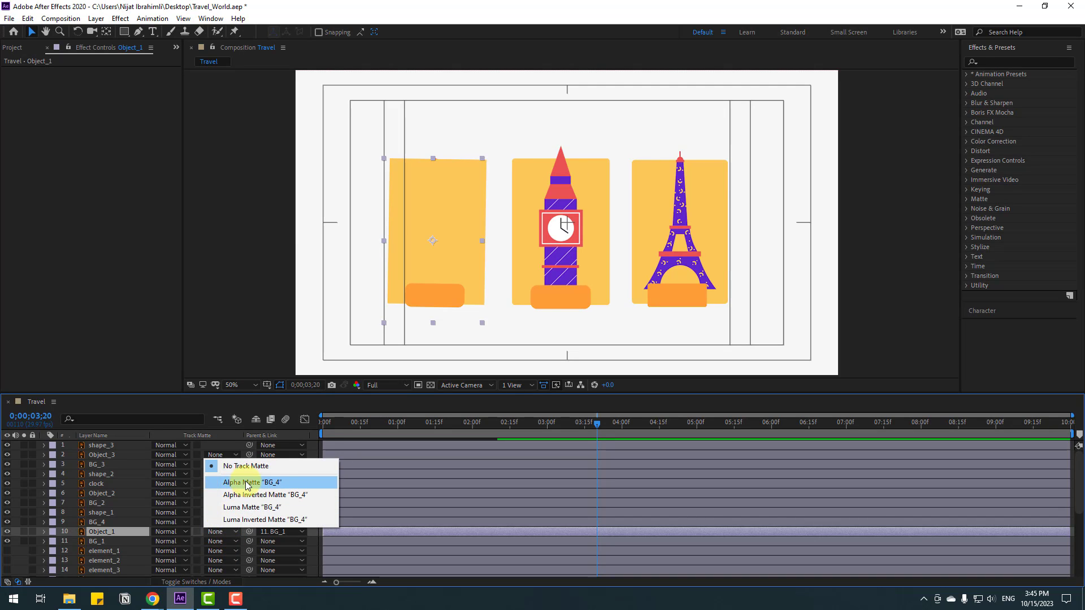
left_click(277, 487)
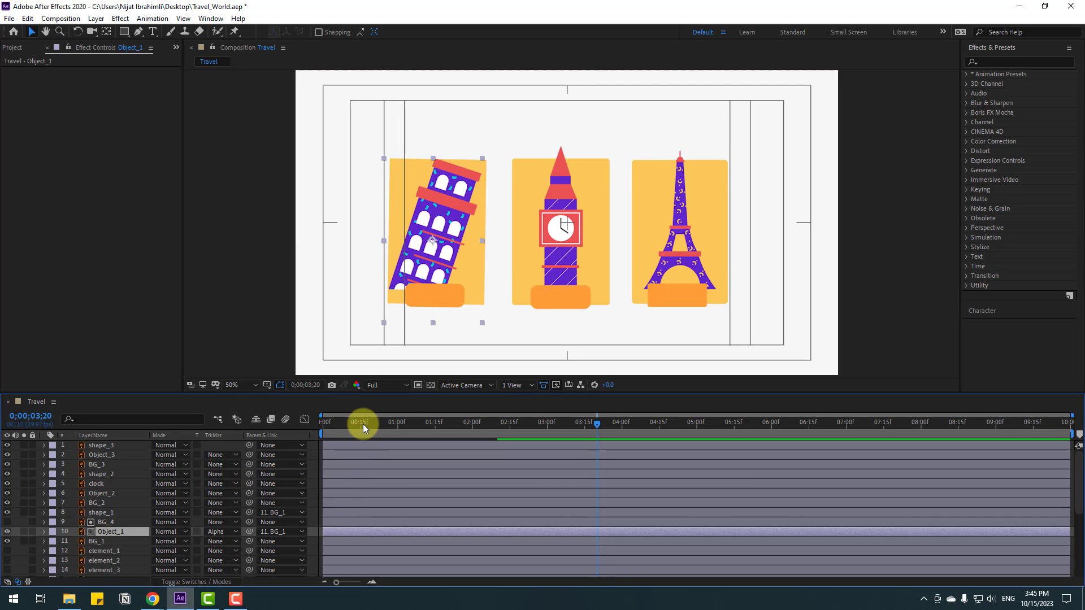
left_click_drag(363, 424, 439, 425)
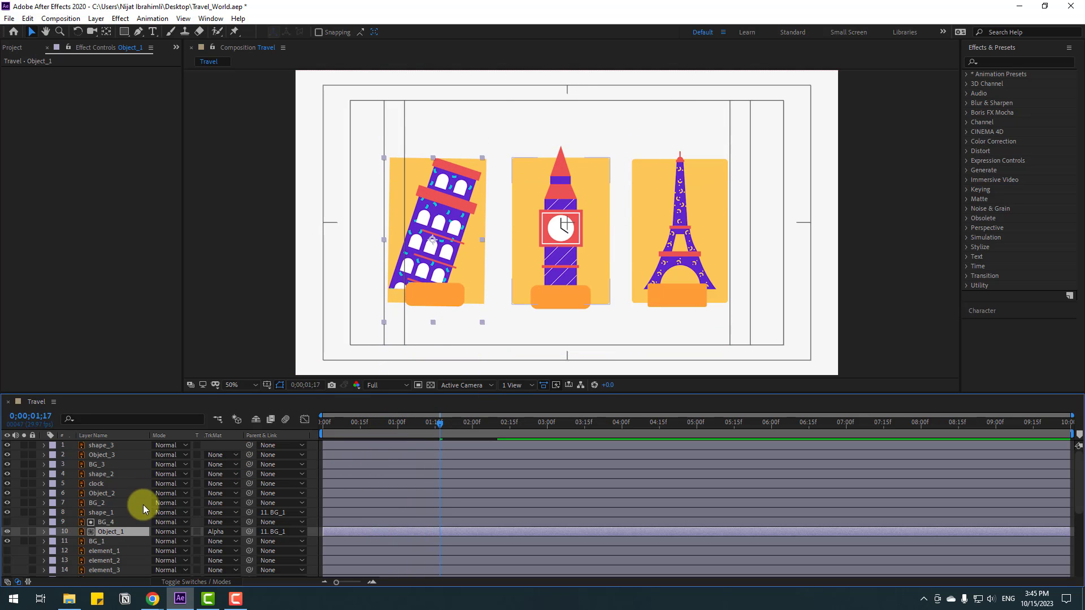
- Duplicate BG_2, place the copy directly above Object_2 and use it as Object_2's alpha matte
left_click(96, 504)
left_click_drag(461, 424, 528, 428)
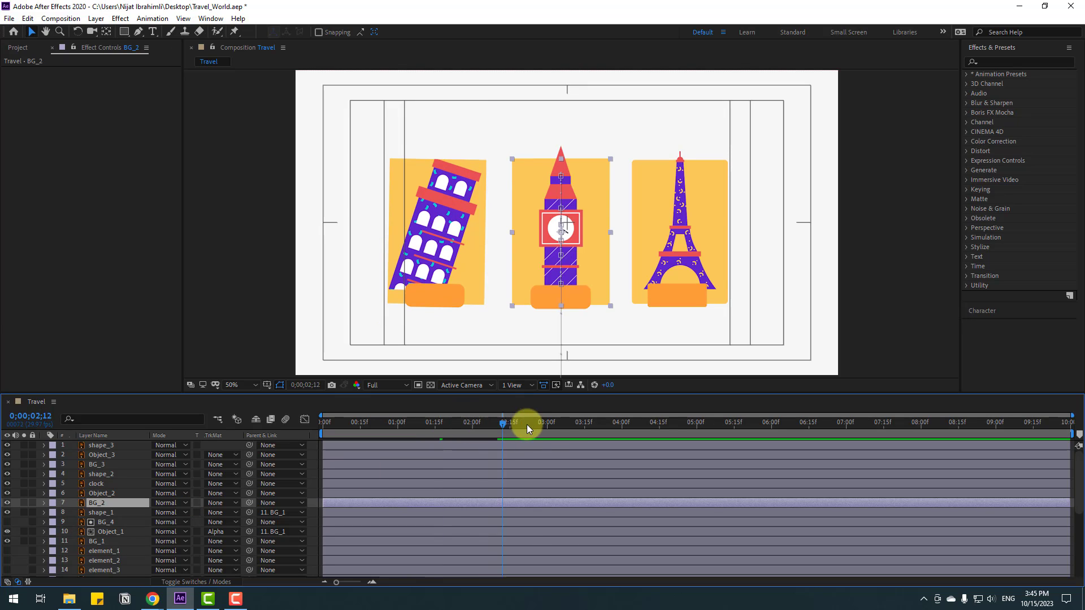
key("ctrl+d")
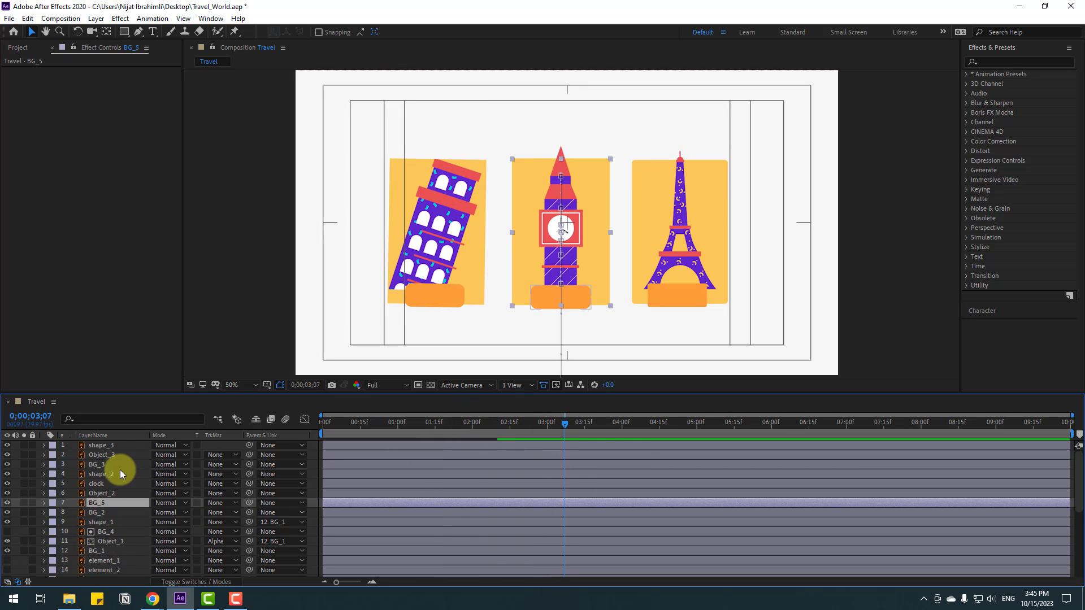
left_click(111, 494)
left_click_drag(110, 489, 117, 509)
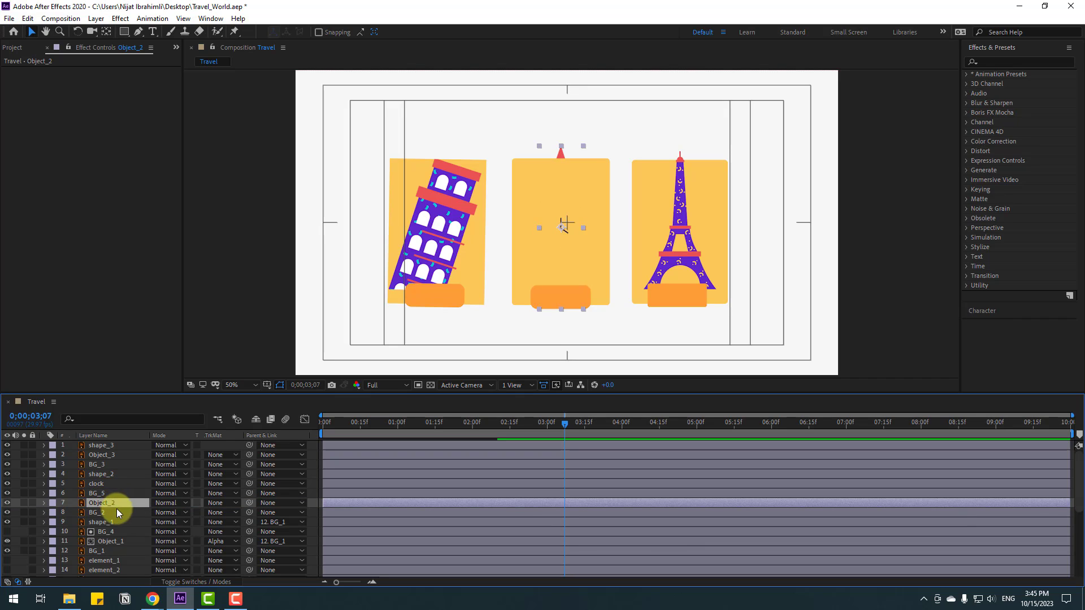
left_click(215, 504)
left_click(225, 529)
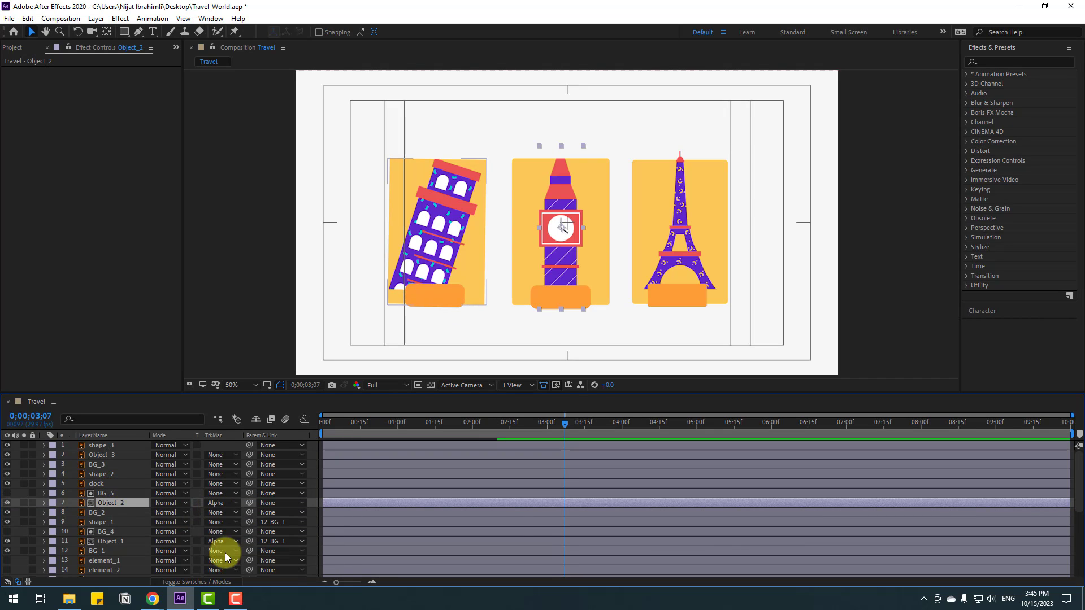
- Parent shape_2, clock and Object_2 to BG_2, check their motion and save the project
left_click(103, 475)
left_click(102, 484, "ctrl")
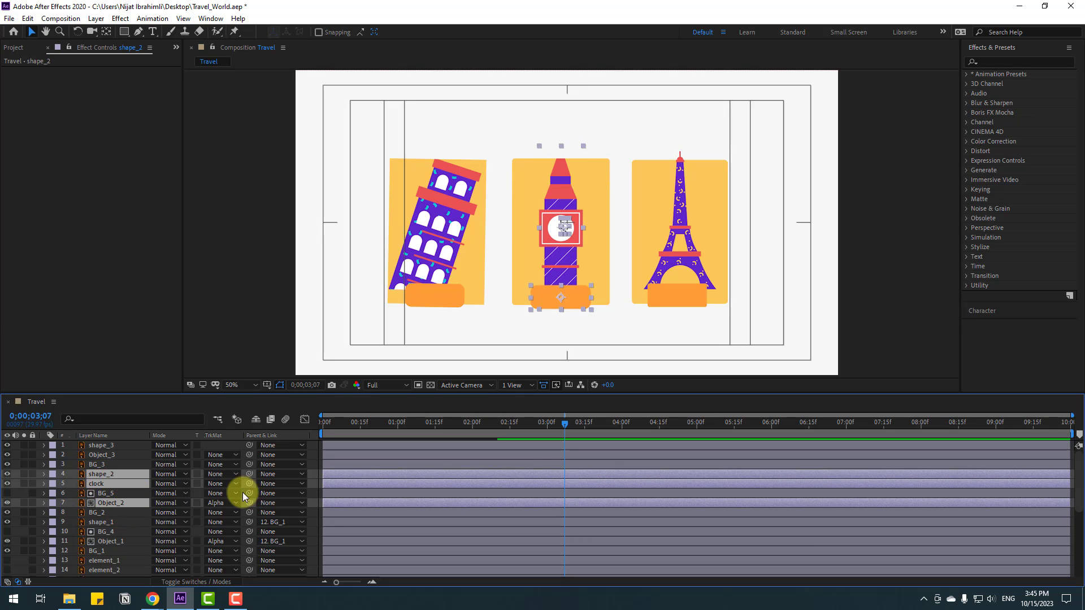
left_click_drag(249, 474, 106, 514)
mouse_move(526, 426)
left_mouse_down()
mouse_move(349, 432)
mouse_move(544, 428)
left_mouse_up()
key("ctrl+s")
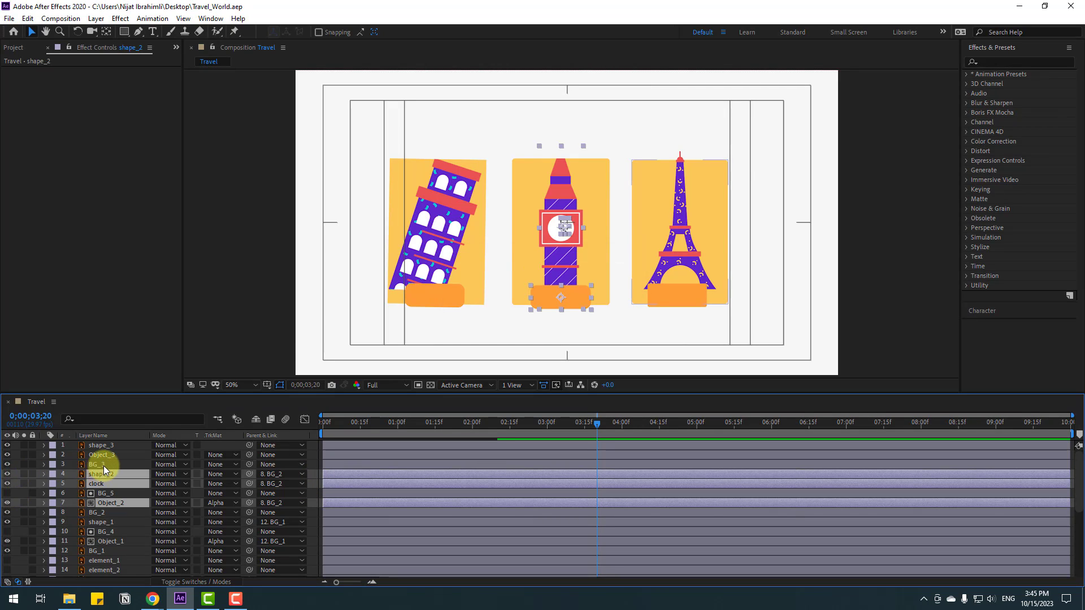
- Duplicate BG_3, place Object_3 directly beneath the copy and use that copy as Object_3's alpha matte
left_click(104, 465)
key("ctrl+d")
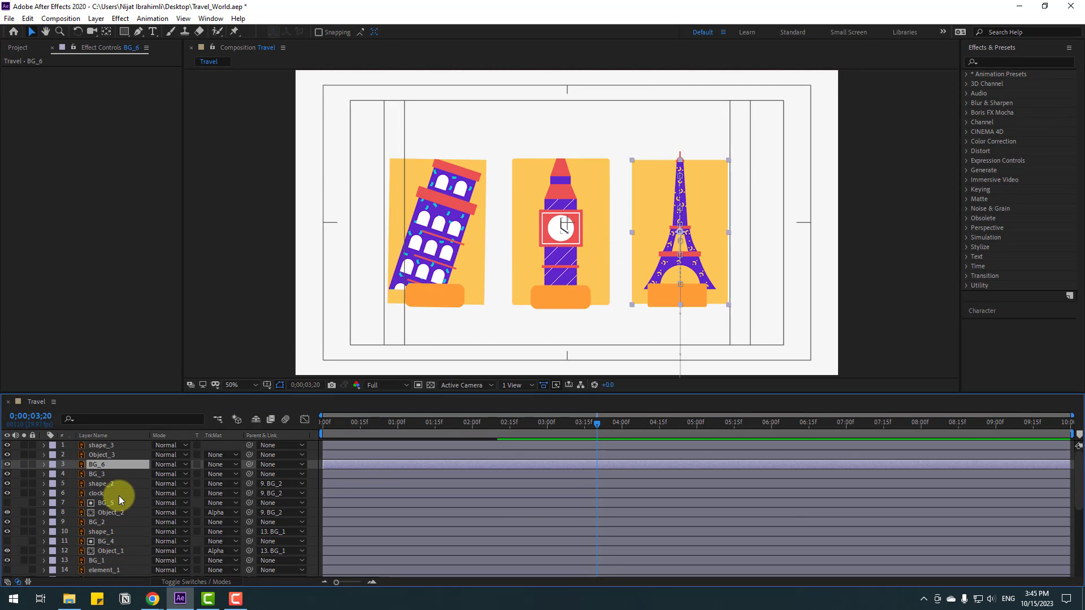
left_click_drag(96, 455, 108, 468)
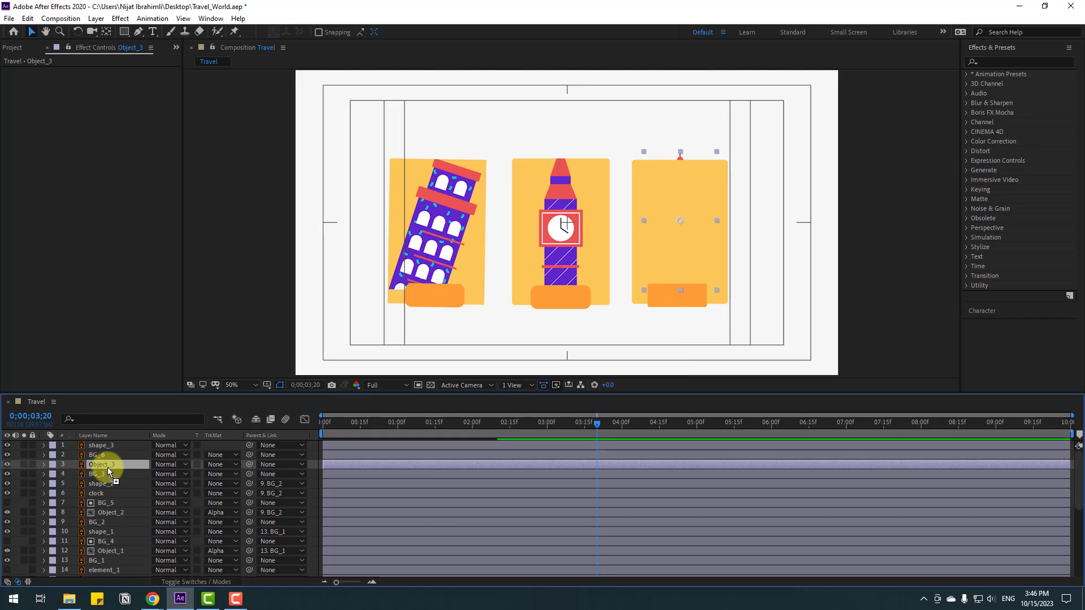
left_click(215, 468)
left_click(273, 495)
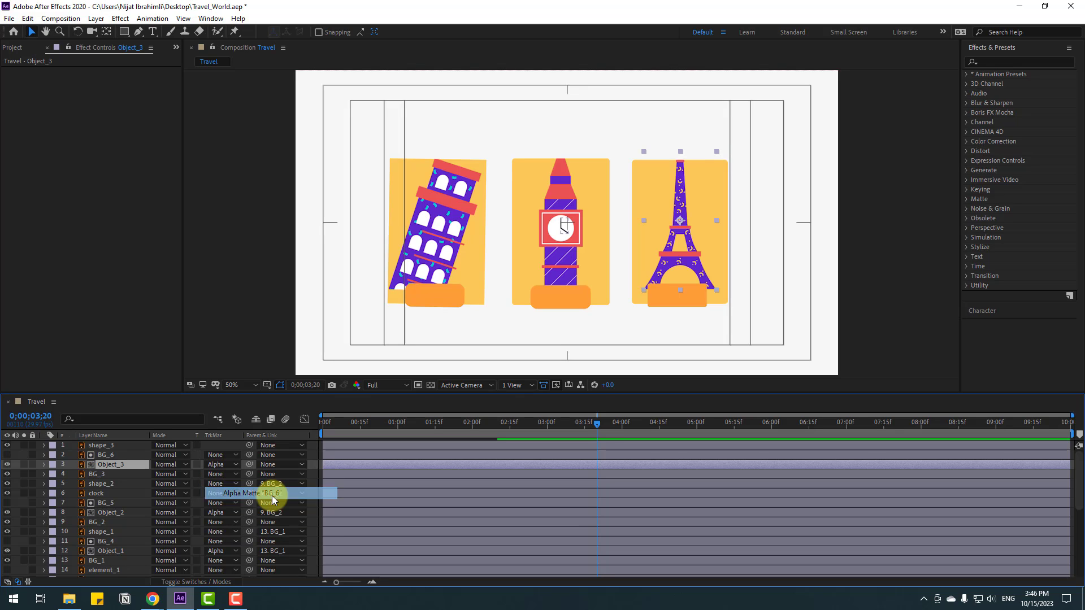
- Parent shape_3 and Object_3 to BG_3 and preview the three cards from the start of the composition
left_click(111, 447)
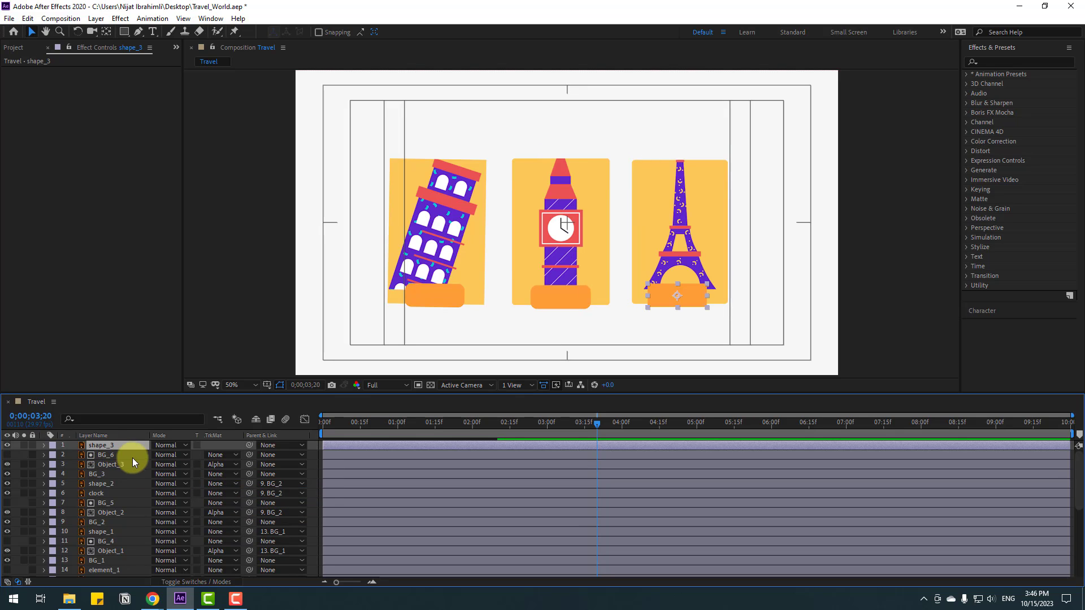
left_click(123, 467, "ctrl")
left_click_drag(249, 445, 103, 477)
left_click_drag(491, 428, 261, 438)
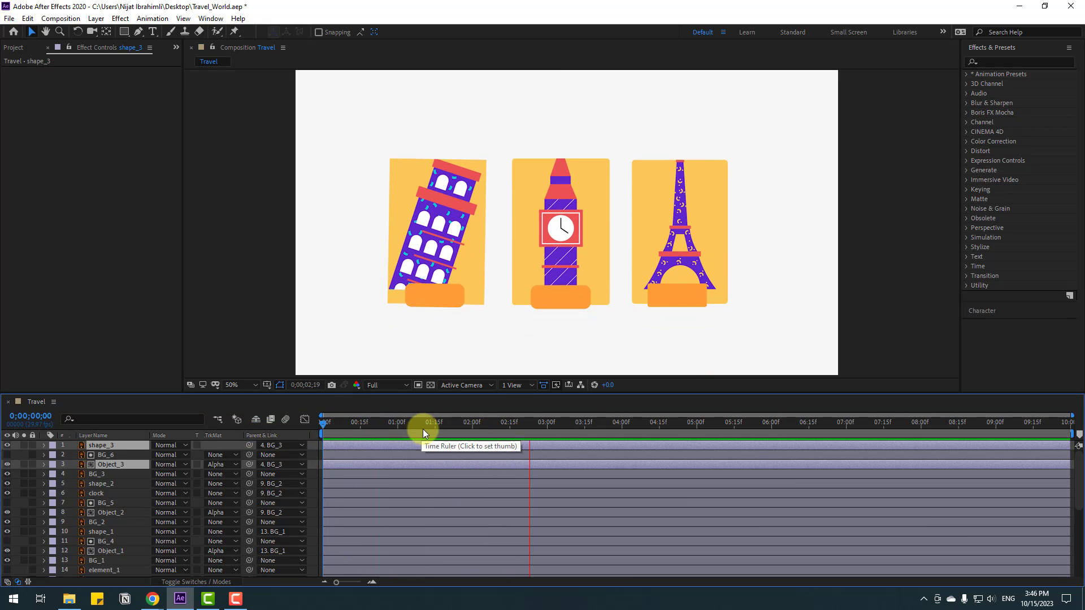
left_click_drag(423, 429, 517, 433)
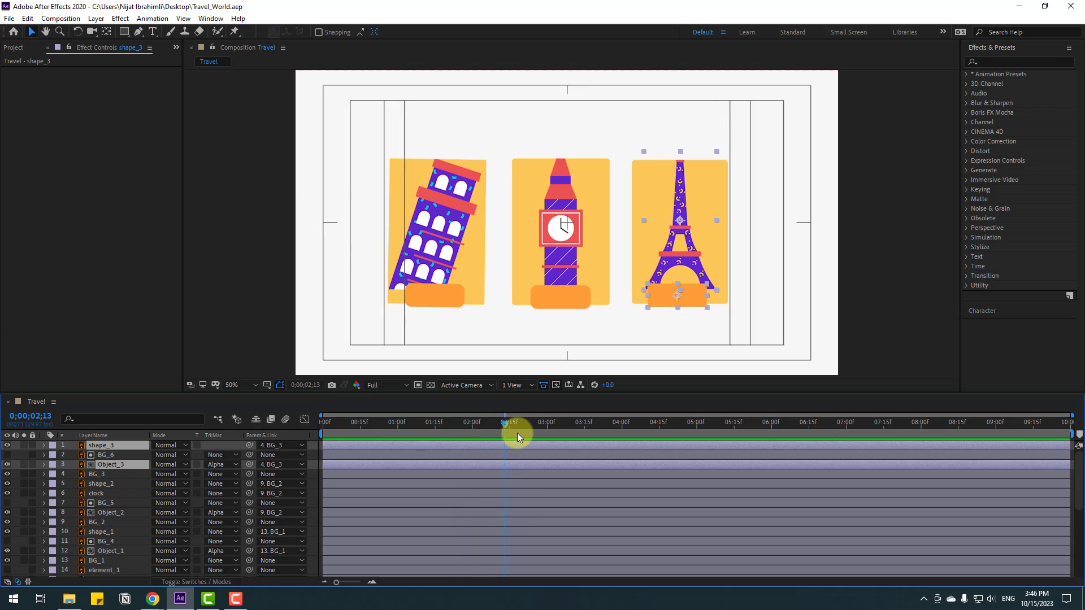
- Solo Object_1, move its anchor point to the base of the leaning tower, and turn the solo off
left_click(259, 270)
left_click(439, 209)
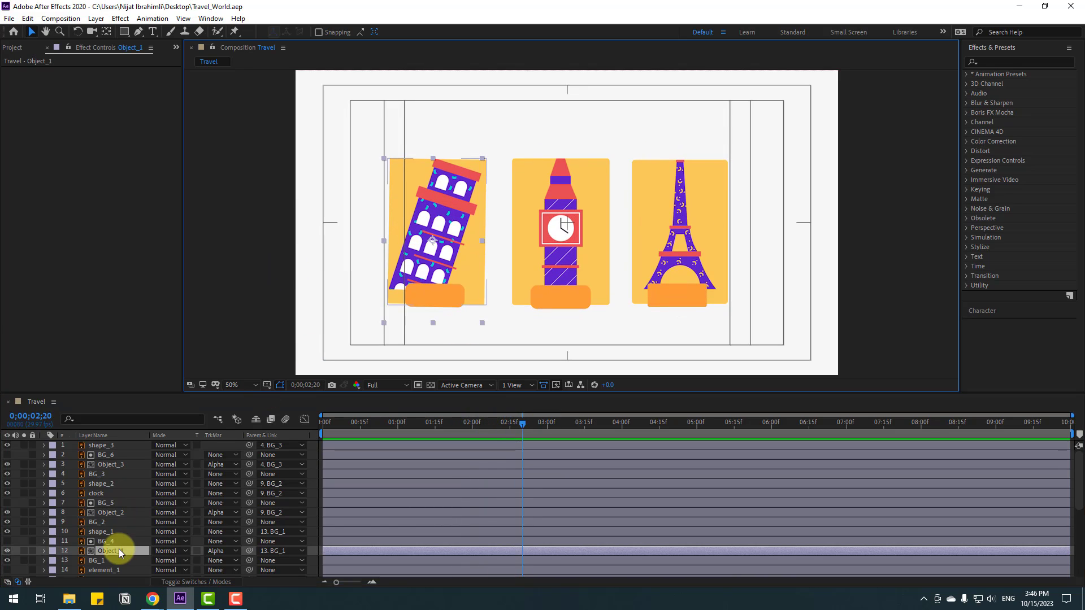
left_click(24, 550)
left_click(108, 32)
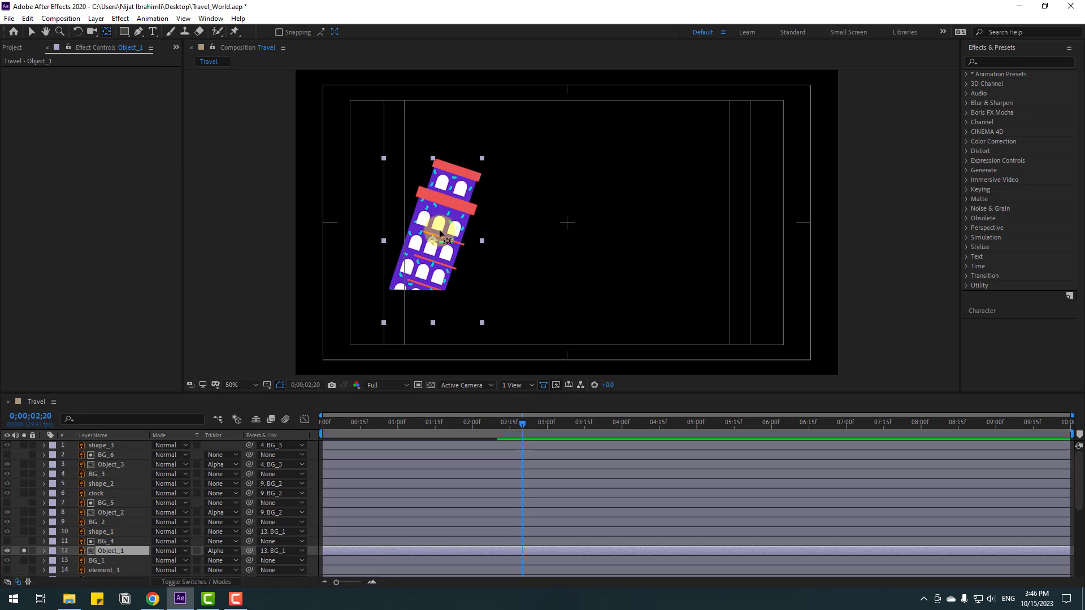
left_click_drag(433, 240, 410, 294)
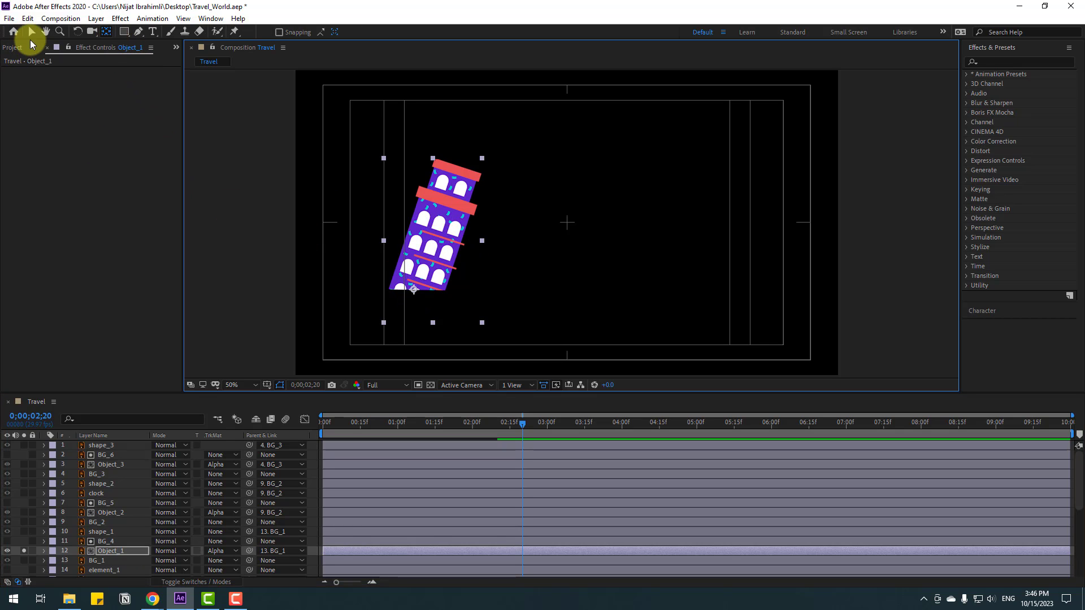
left_click(31, 33)
left_click(23, 550)
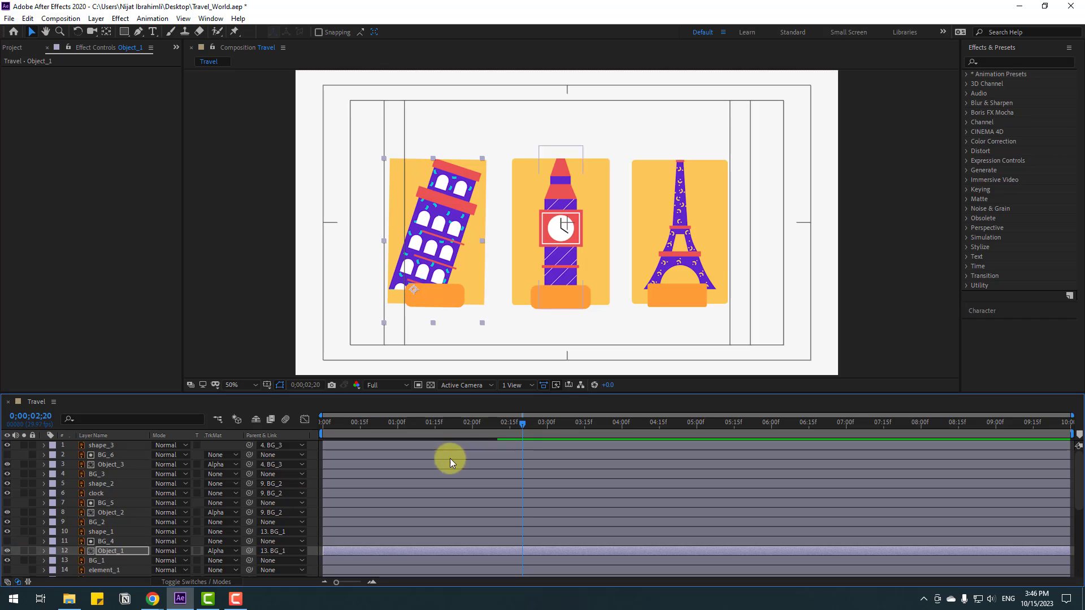
- Set Object_1's Rotation to -74° at 2:08 and create its first Rotation keyframe there
mouse_move(511, 423)
left_mouse_down()
mouse_move(439, 427)
mouse_move(492, 424)
left_mouse_up()
left_click(98, 513)
key("r")
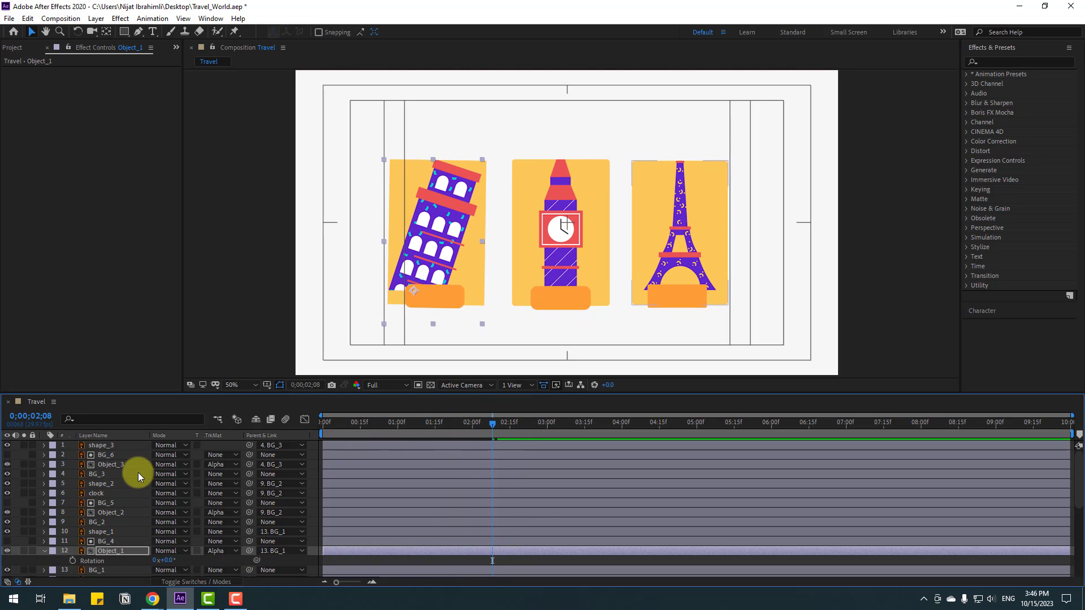
left_click_drag(162, 559, 131, 567)
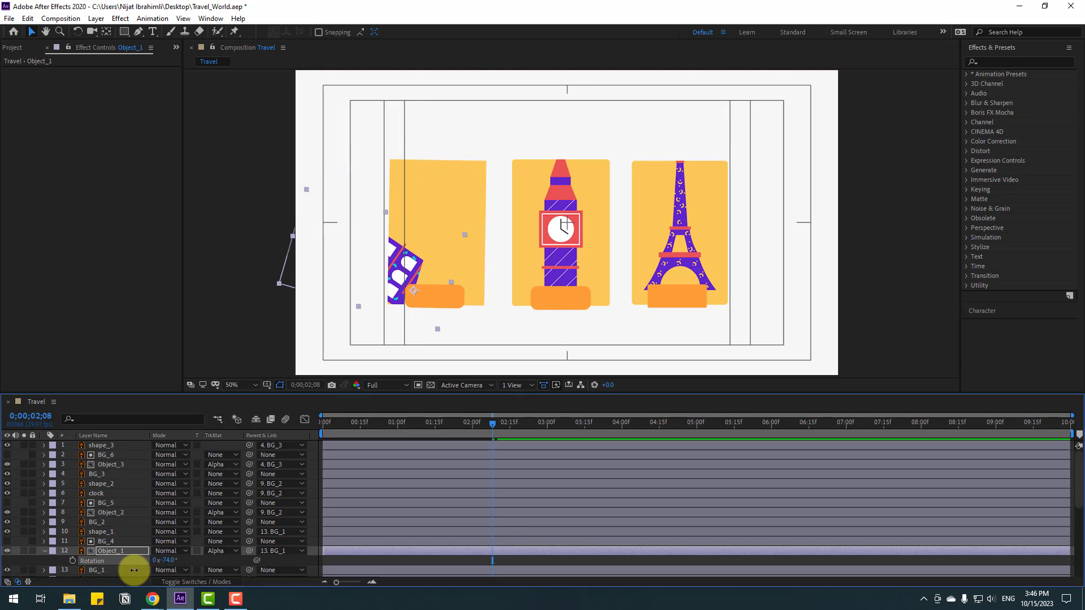
left_click(73, 560)
- Add Rotation keyframes to Object_1 every 10 frames from 2:18 to 3:18, ending at 15°
key("space")
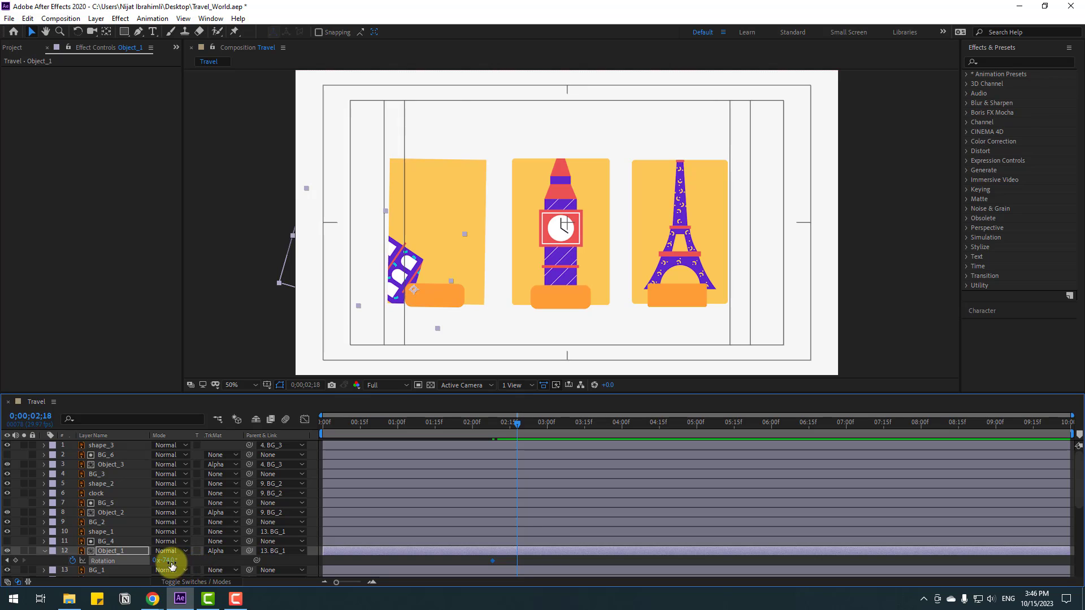
mouse_move(169, 561)
left_mouse_down()
mouse_move(220, 562)
mouse_move(167, 561)
left_mouse_up()
key("shift+Page_Down")
key("shift+Page_Down")
key("shift+Page_Down")
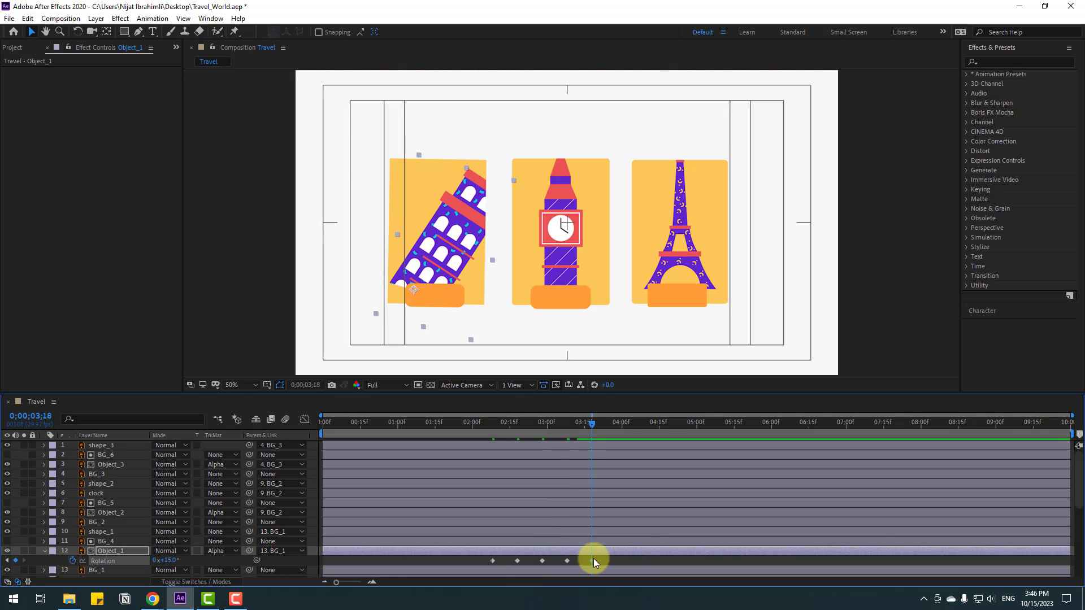
- Apply Easy Ease to all of Object_1's Rotation keyframes and preview with the work area starting at 2:00
left_click_drag(593, 558, 466, 567)
right_click(492, 561)
mouse_move(500, 554)
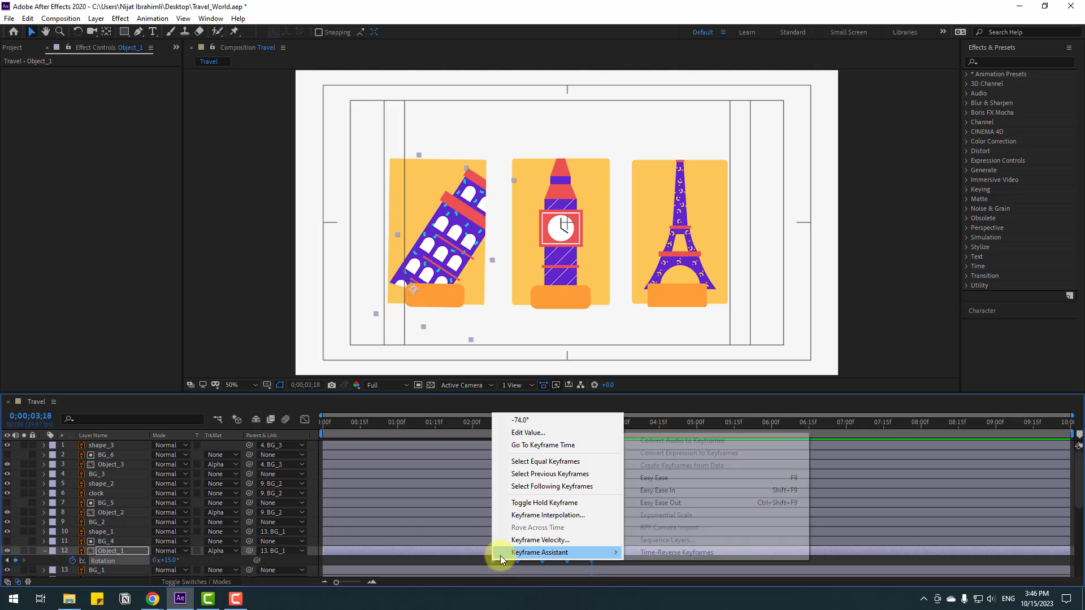
left_click(700, 478)
left_click_drag(322, 435, 486, 438)
key("space")
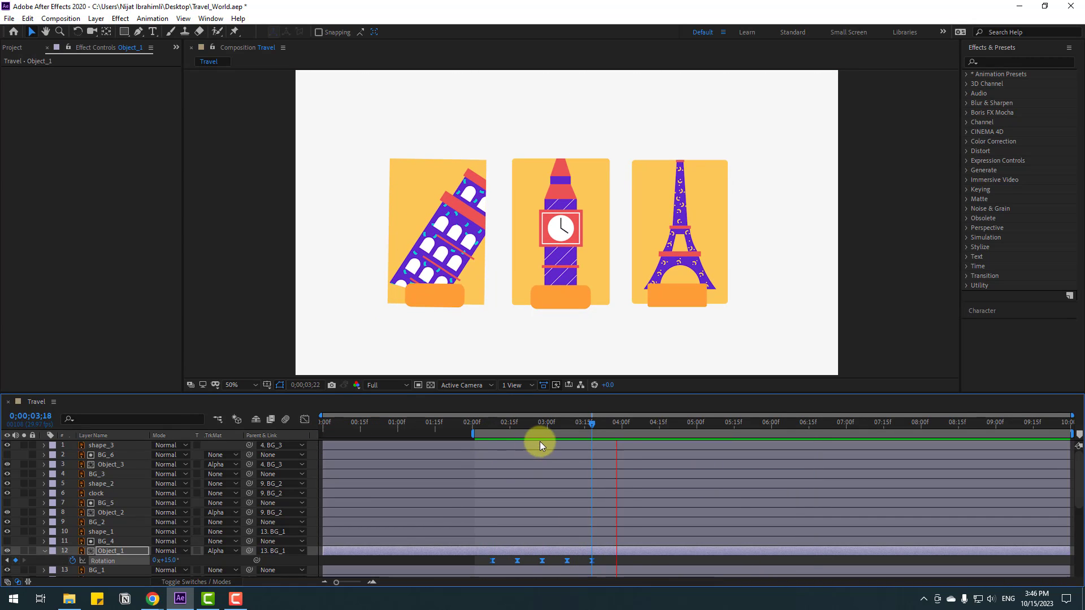
- Adjust Object_1's Rotation keyframes at 2:28 and 3:08, setting the one at 3:08 to 16°
left_click_drag(492, 422, 541, 428)
left_click(550, 561)
left_click(543, 561)
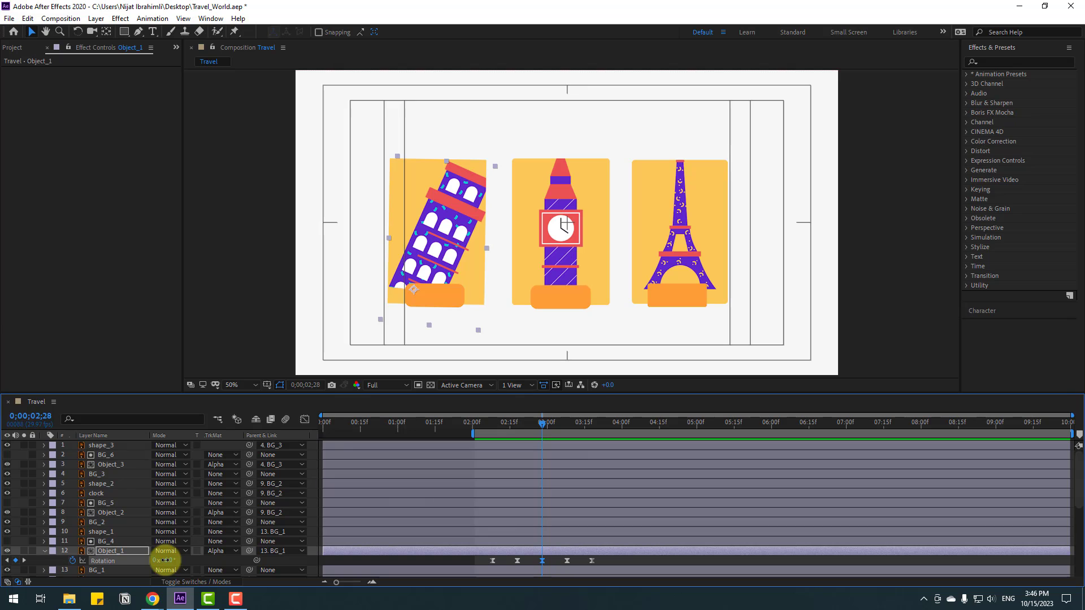
left_click_drag(520, 419, 566, 430)
left_click_drag(170, 560, 166, 559)
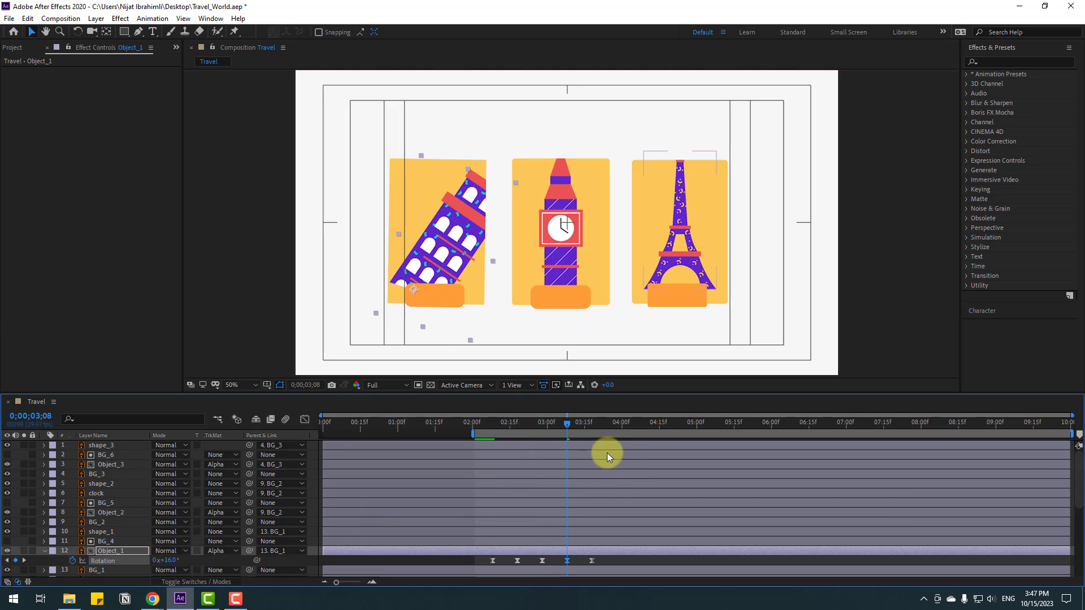
- Set Object_1's Rotation at 3:18 to 21° and preview the tower's swing
left_click_drag(568, 421, 591, 427)
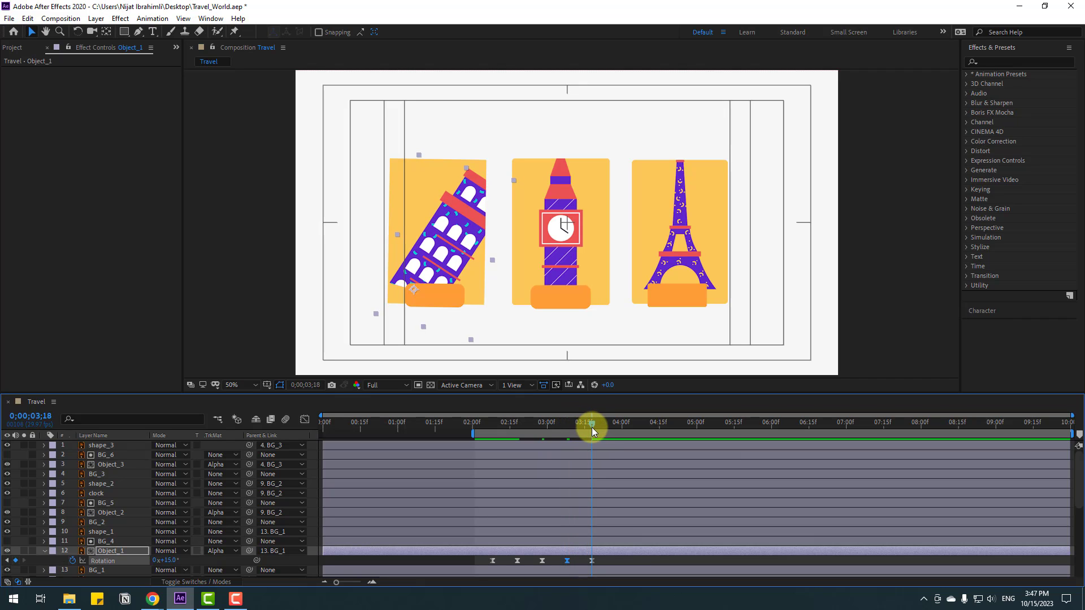
left_click_drag(169, 560, 175, 560)
key("space")
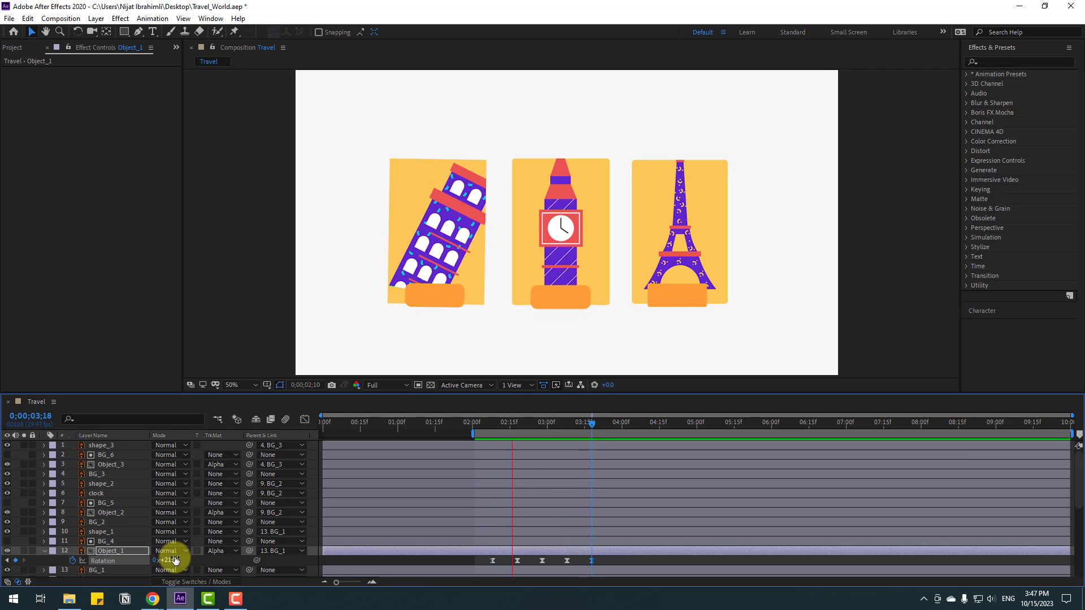
key("space")
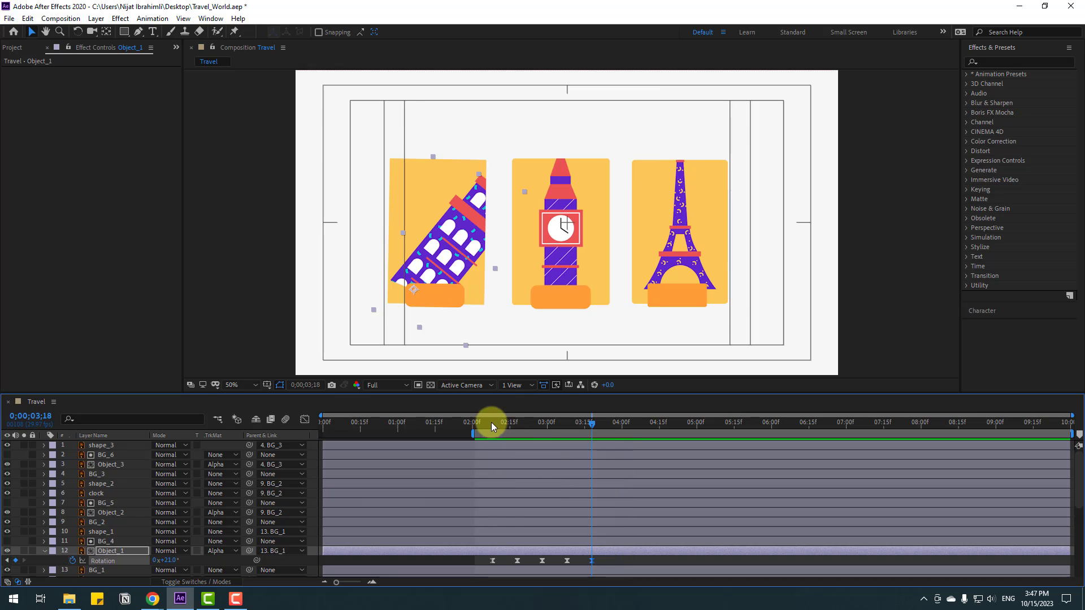
key("space")
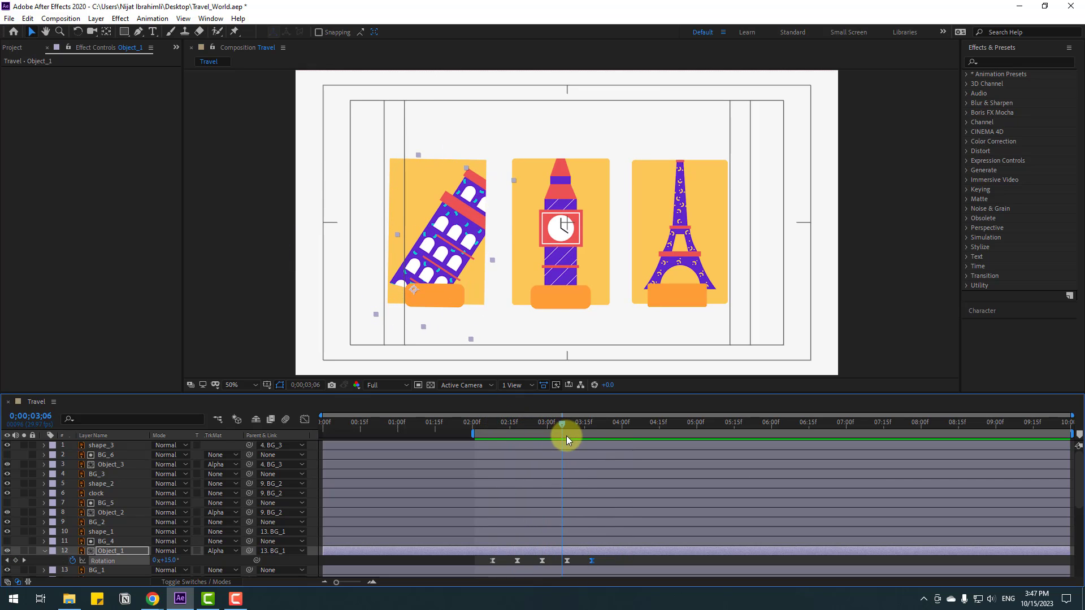
- Delete Object_1's Rotation keyframe at 3:18, preview the shortened swing and return the playhead to 2:08
left_click_drag(566, 436, 567, 436)
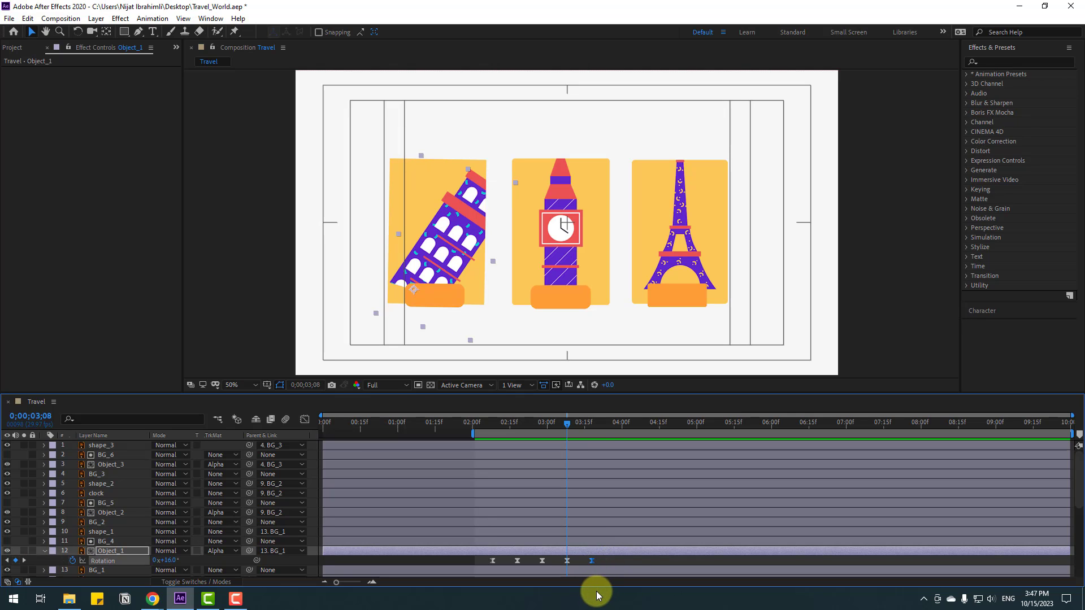
key("Delete")
key("space")
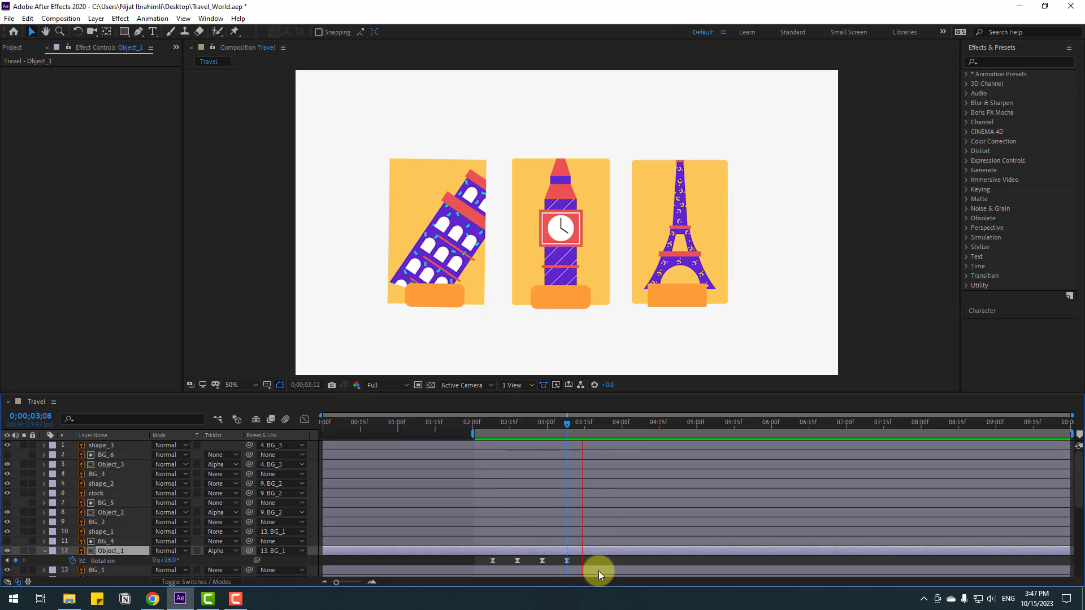
left_click(568, 560)
left_click(100, 547)
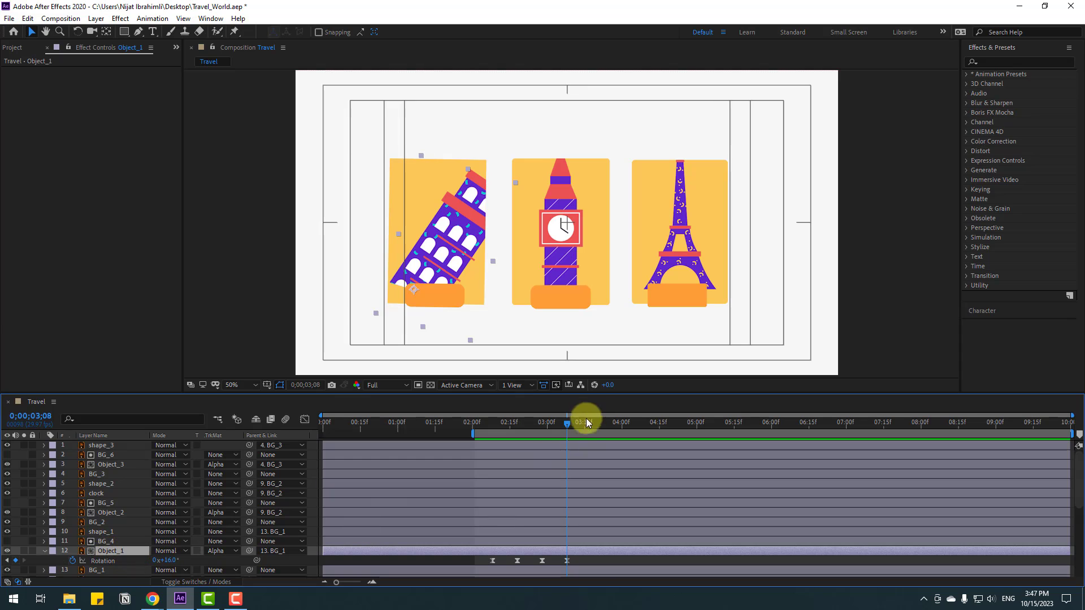
left_click_drag(510, 422, 492, 425)
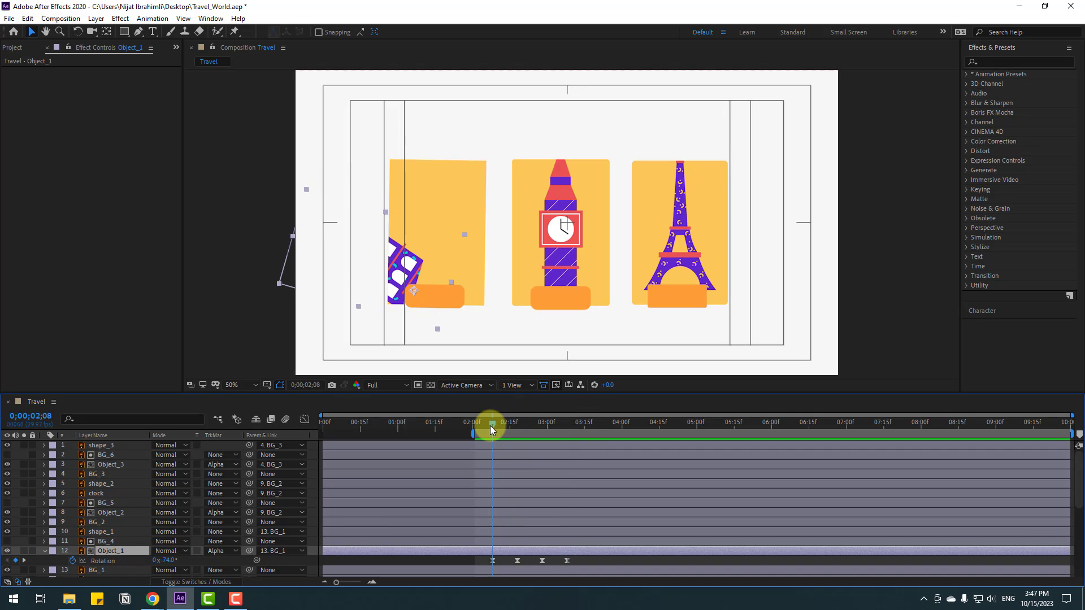
- Keyframe Object_1's Position at 92.8, 717.8 at 2:08 and at 92.8, 545.8 at 2:18
key("alt+shift+p")
scroll(509, 469, "down", 3)
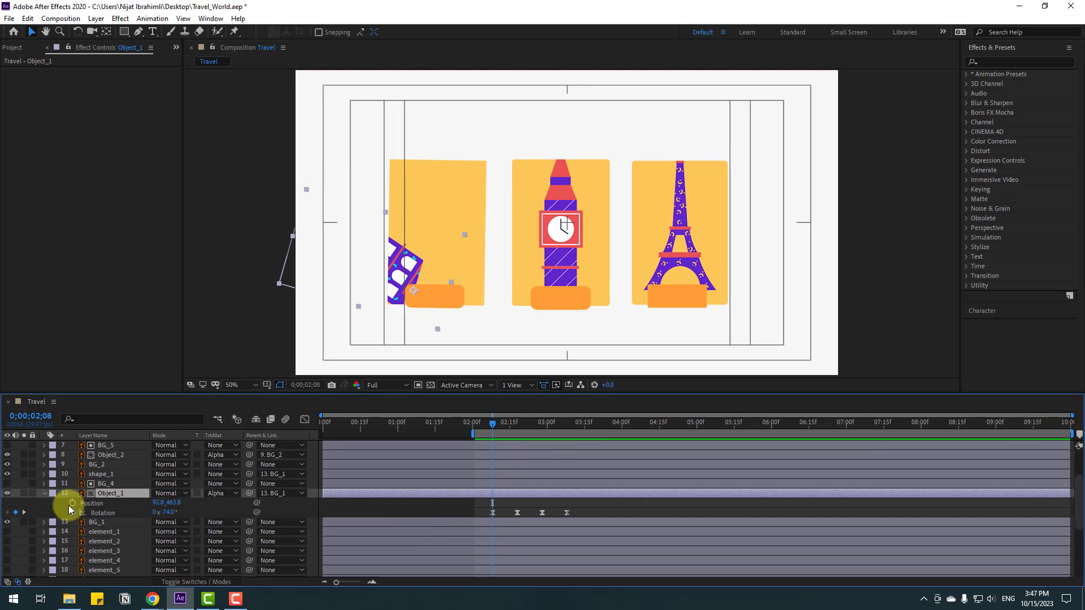
left_click_drag(175, 502, 327, 490)
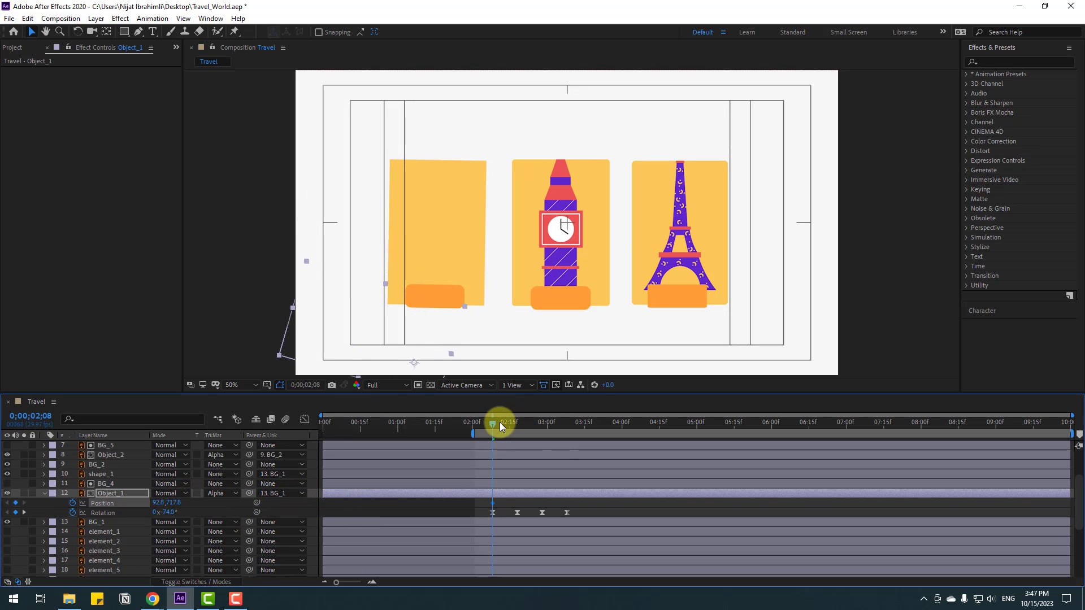
left_click_drag(499, 422, 517, 426)
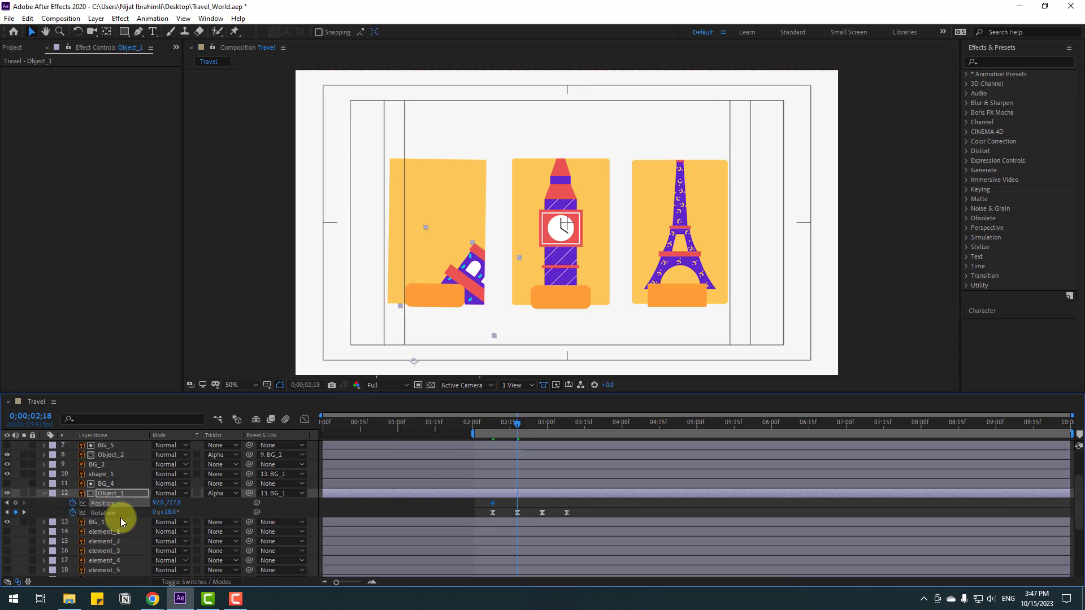
left_click_drag(175, 502, 78, 501)
left_click_drag(483, 421, 540, 432)
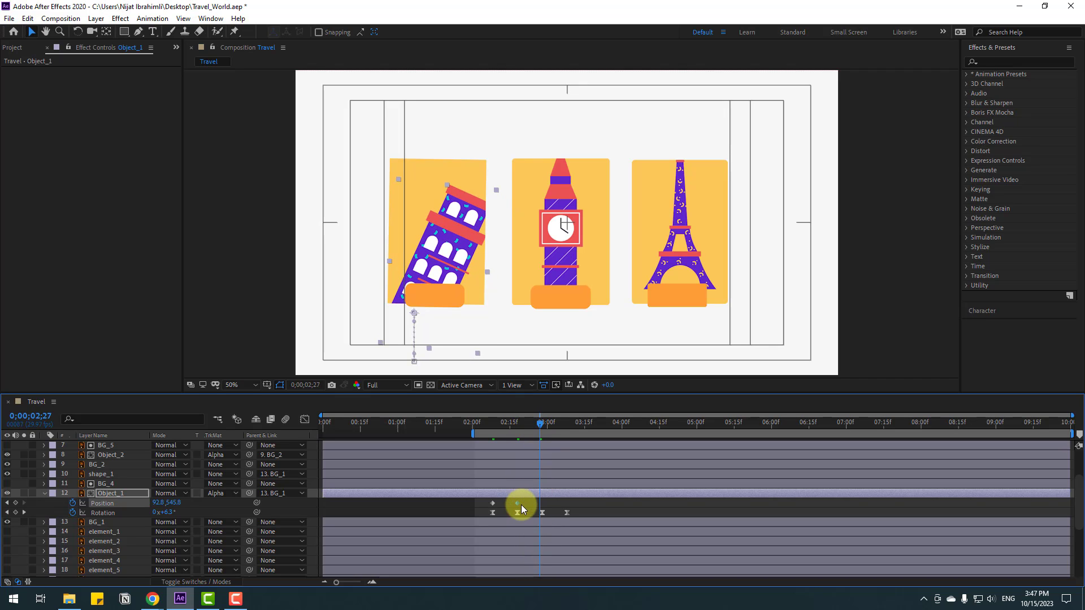
- Apply Easy Ease to Object_1's Position keyframes, preview the rise and move the second keyframe to about 2:23
right_click(494, 504)
mouse_move(560, 495)
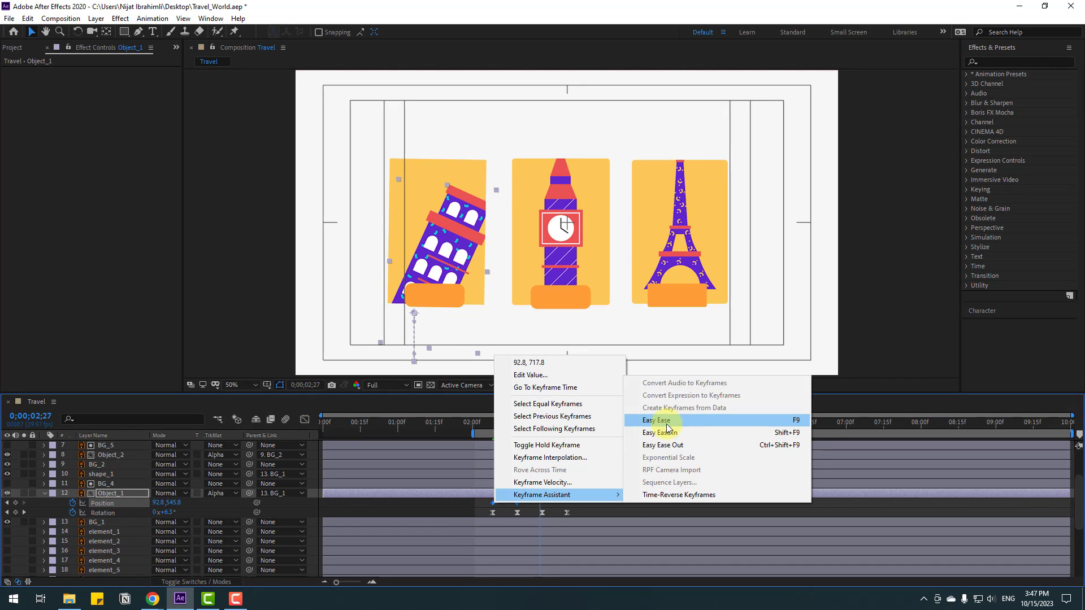
left_click(657, 421)
key("space")
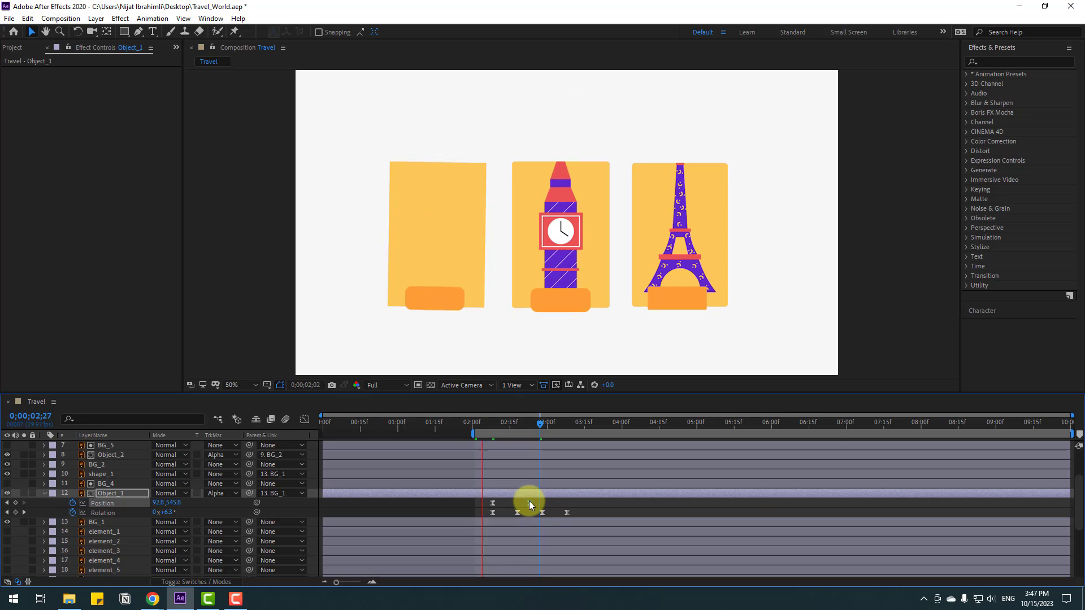
left_click(529, 503)
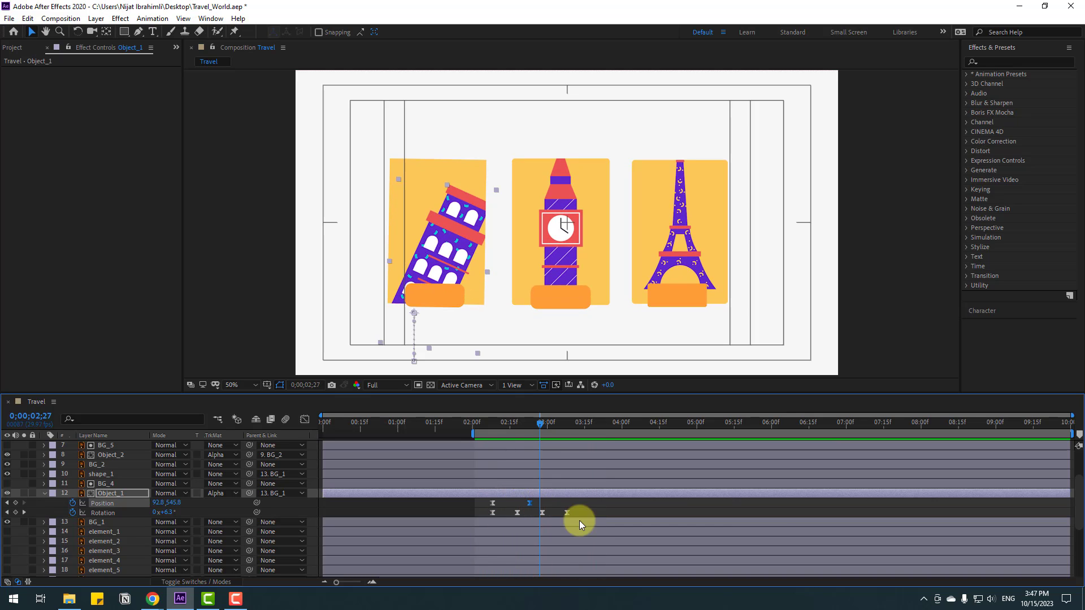
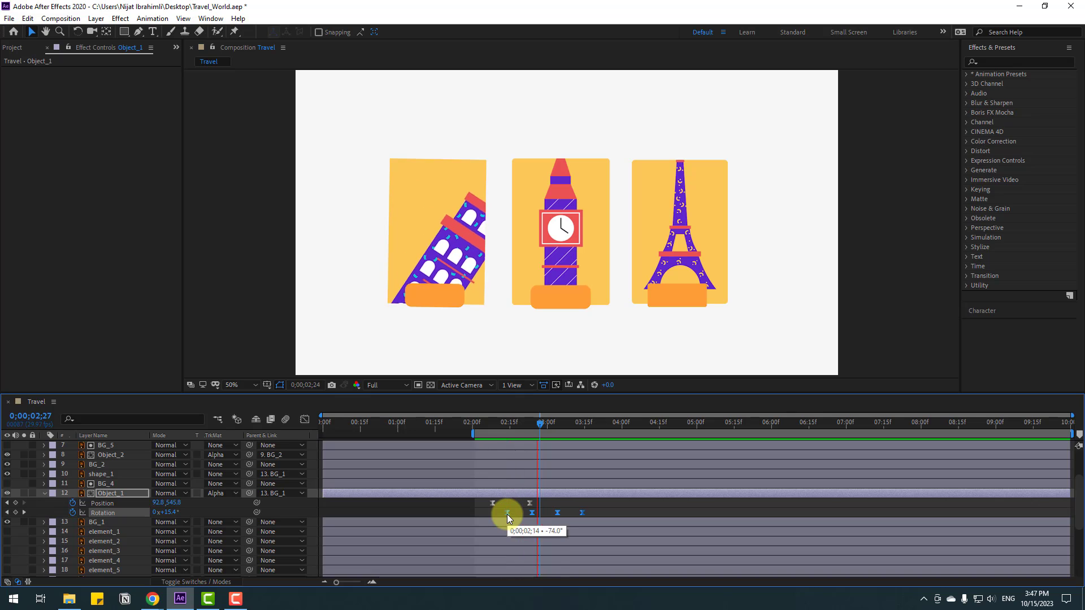
- Delay Object_1's Rotation keyframes relative to Position, shift both sets earlier so Position starts at about 0:15, and preview
left_click(507, 513)
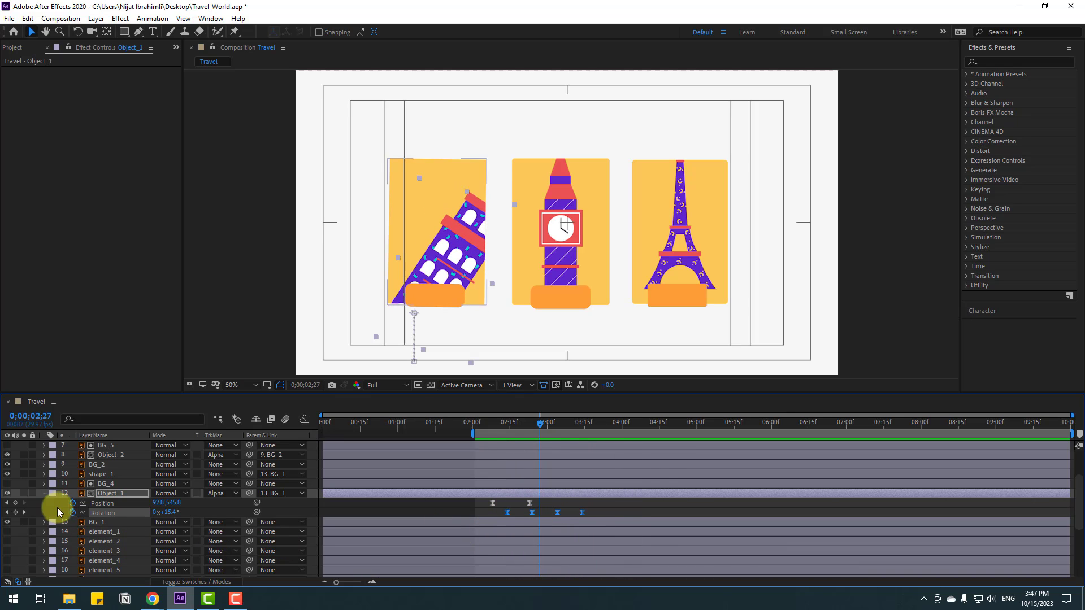
mouse_move(395, 422)
left_mouse_down()
mouse_move(353, 425)
mouse_move(390, 422)
left_mouse_up()
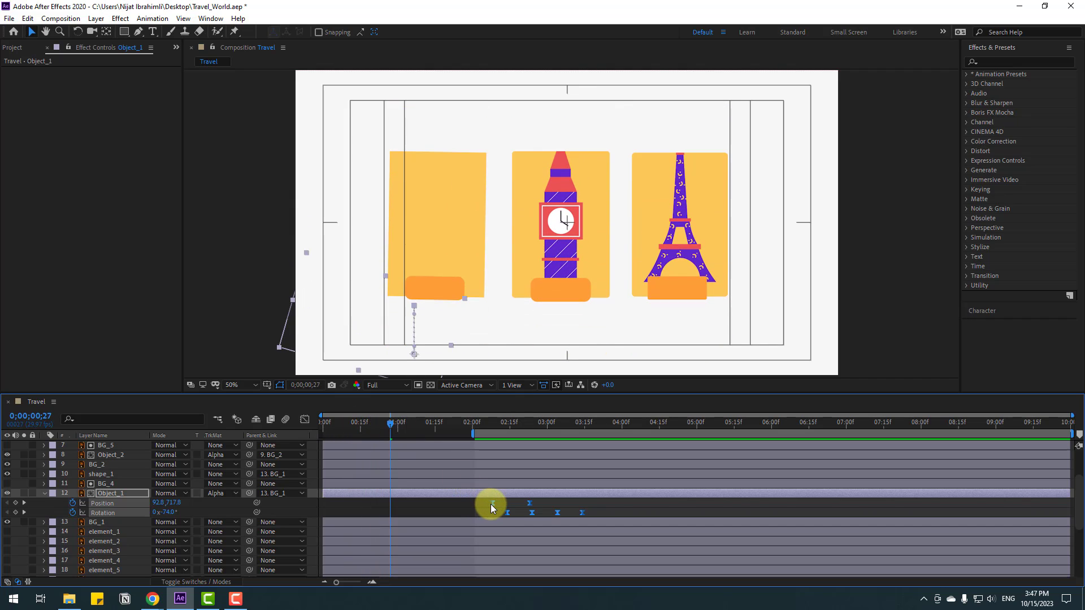
left_click_drag(491, 503, 361, 502)
key("space")
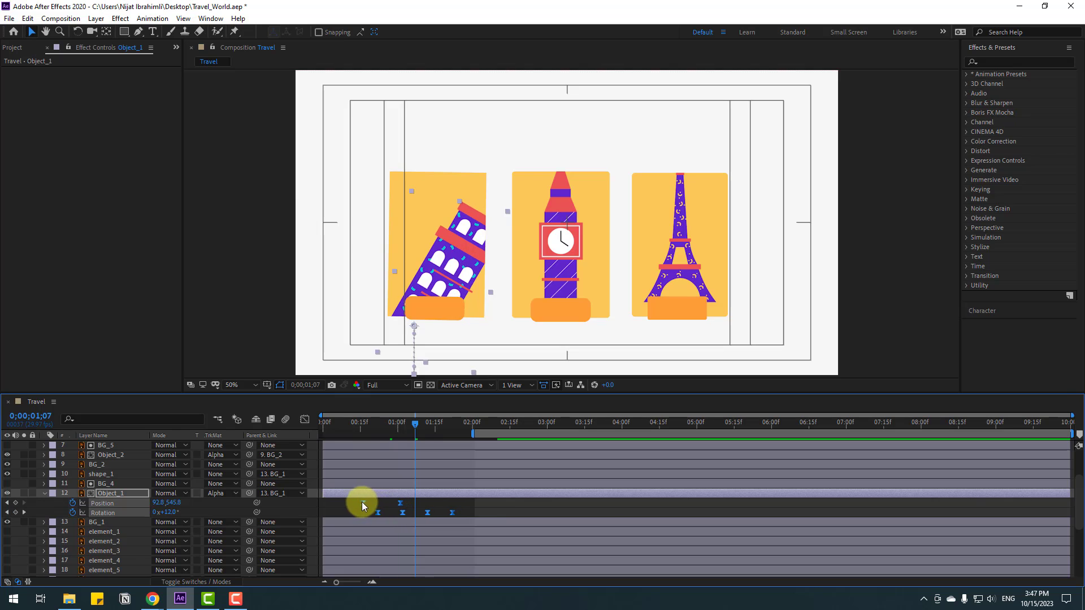
key("space")
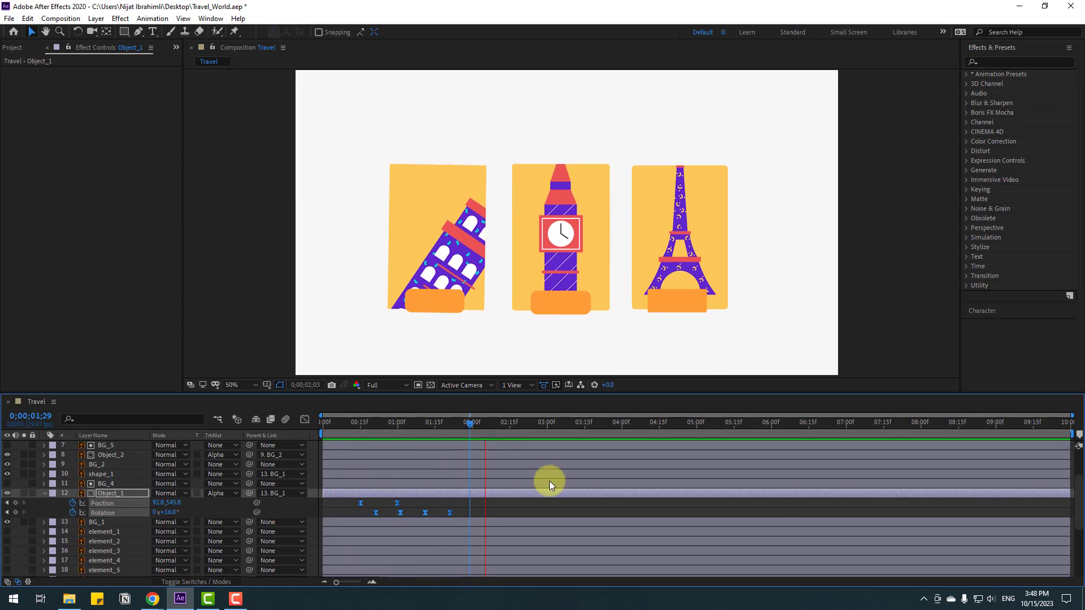
key("space")
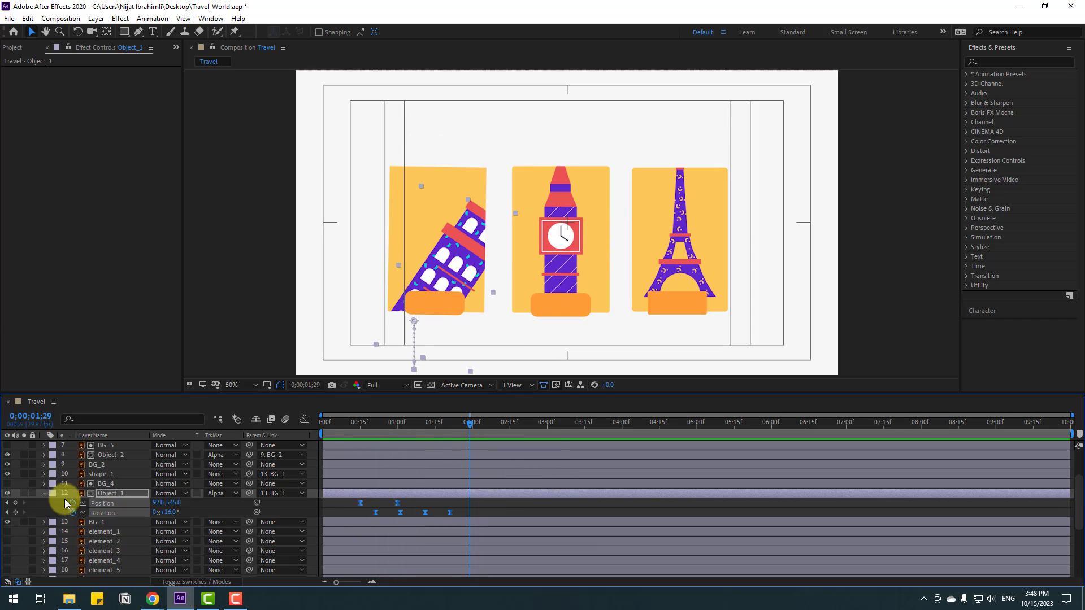
- Collapse Object_1's properties and shift the BG_4, Object_1 and BG_1 layers to start at about 0:06
left_click(43, 494)
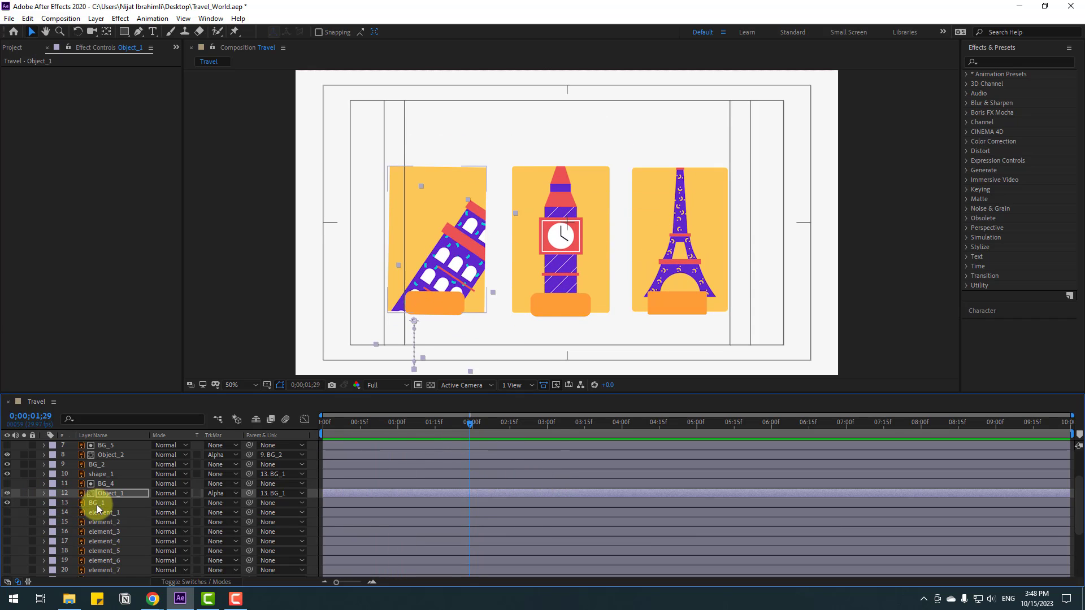
left_click(97, 504)
left_click(110, 493, "ctrl")
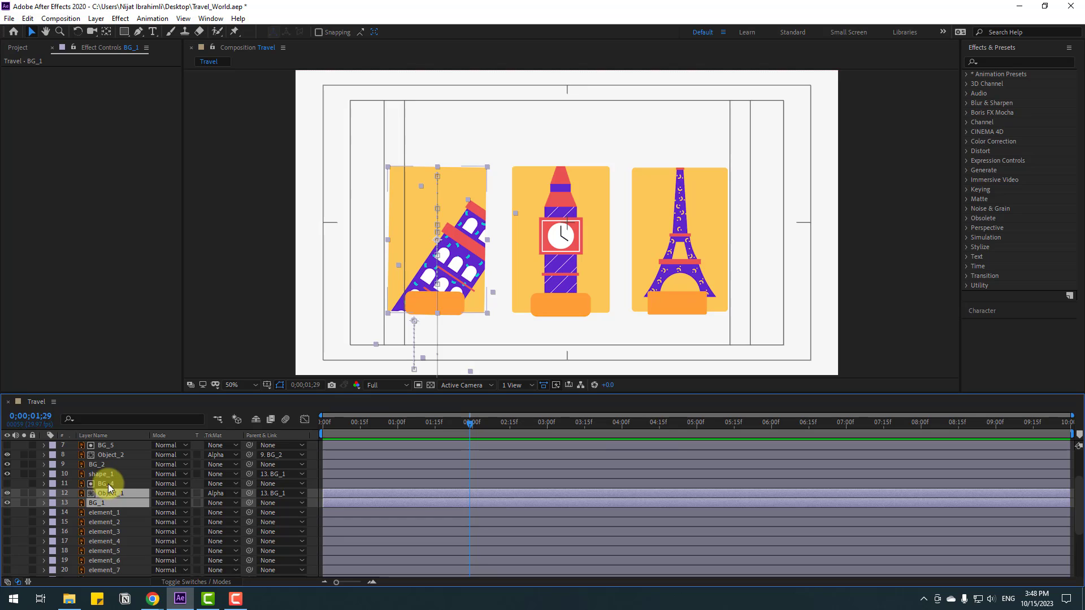
left_click(108, 483, "ctrl")
left_click_drag(333, 484, 347, 484)
key("Home")
scroll(113, 494, "up", 1)
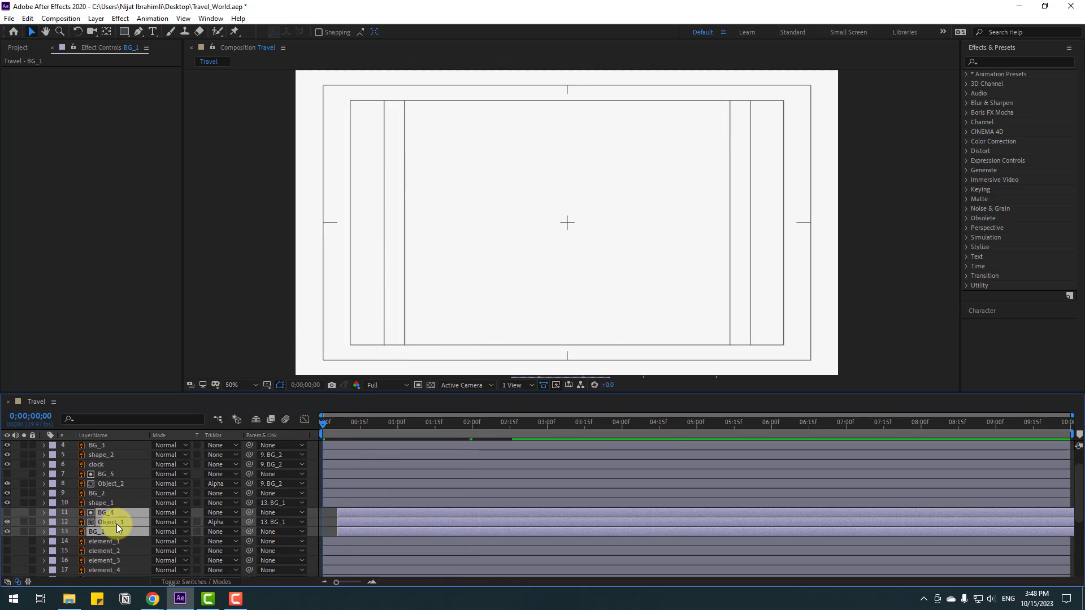
- Keyframe shape_1's Scale from 0, 100% at 2:22 to 100, 100% at about 3:04, with the layer starting at 2:22
left_click(109, 505)
left_click_drag(330, 422, 489, 425)
left_click_drag(341, 501, 344, 503)
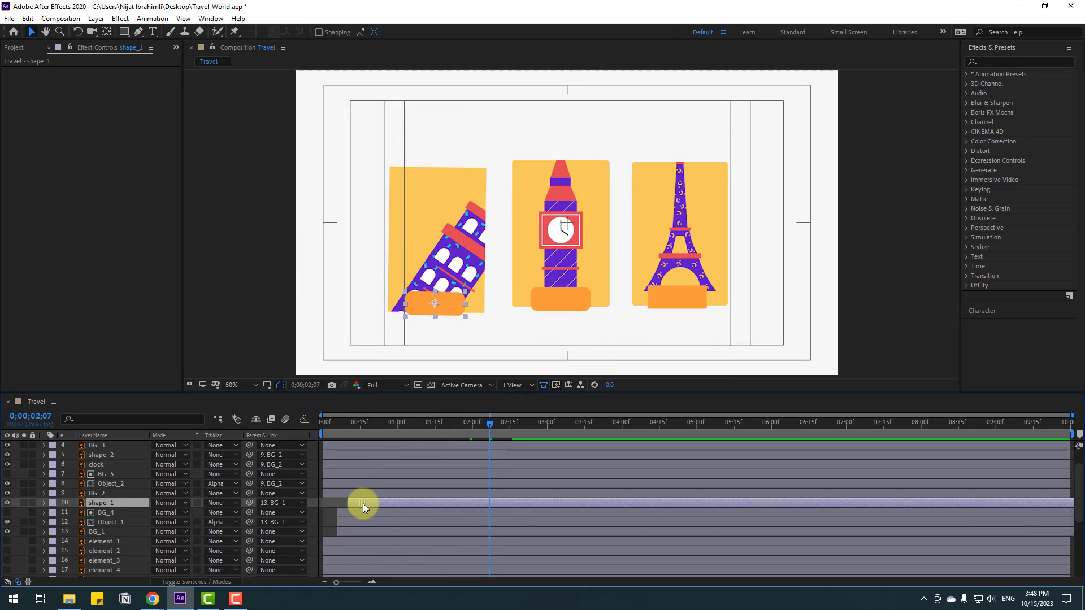
left_click_drag(357, 425, 552, 426)
key("s")
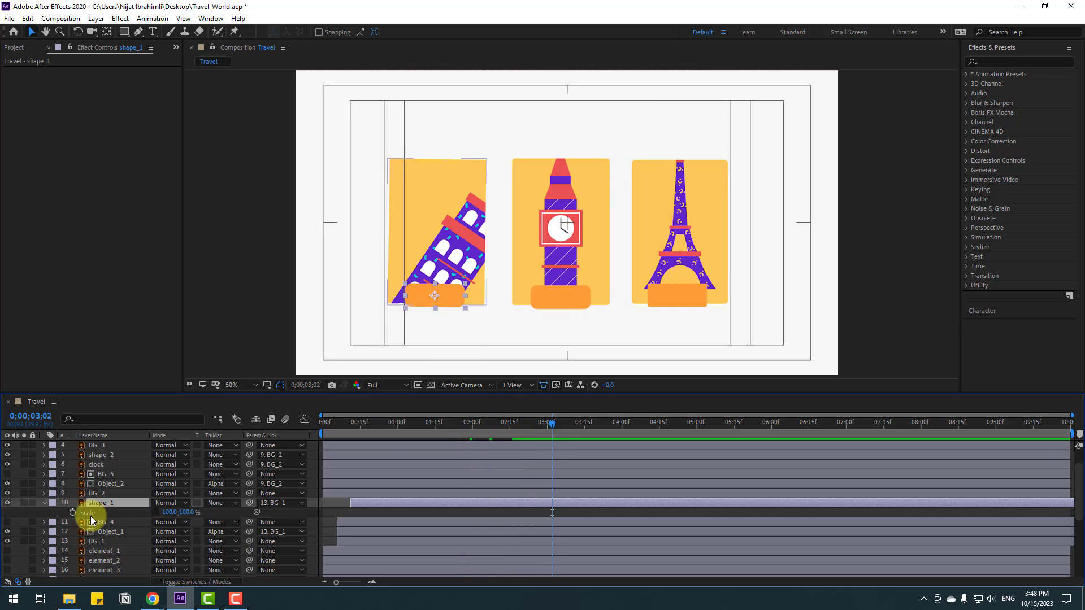
left_click(73, 512)
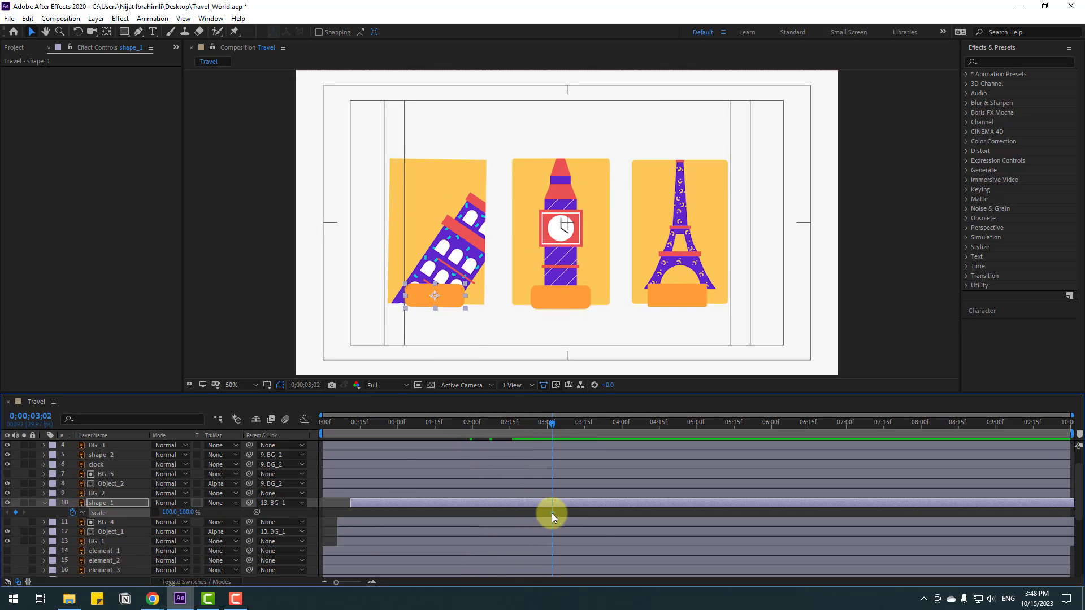
mouse_move(551, 513)
left_mouse_down()
mouse_move(363, 520)
mouse_move(538, 506)
mouse_move(559, 514)
left_mouse_up()
left_click_drag(542, 431, 528, 427)
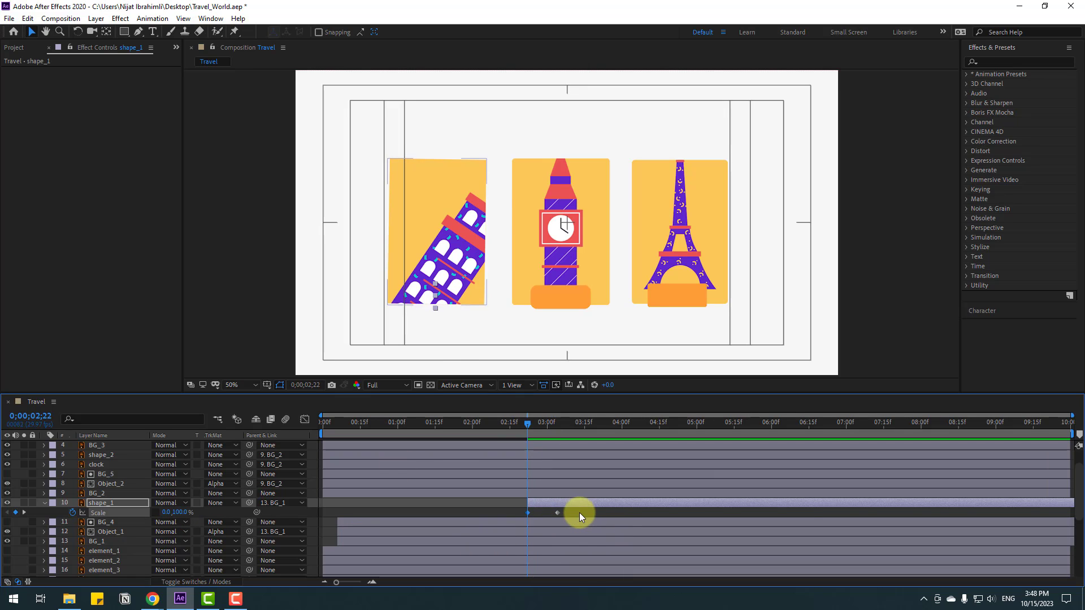
- Apply Easy Ease to shape_1's Scale keyframes and scrub through the reveal
right_click(529, 513)
mouse_move(576, 505)
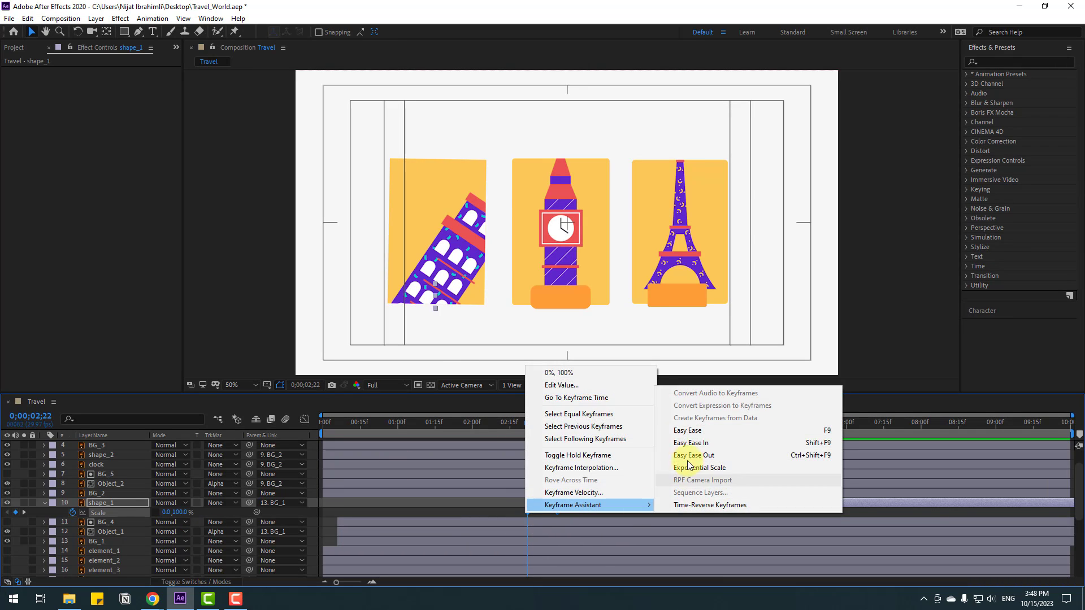
left_click(644, 426)
left_click(532, 423)
left_click_drag(538, 423, 554, 426)
- Reshape shape_1's Scale easing in the speed graph, raising the first keyframe's outgoing influence to about 63%
left_click(304, 419)
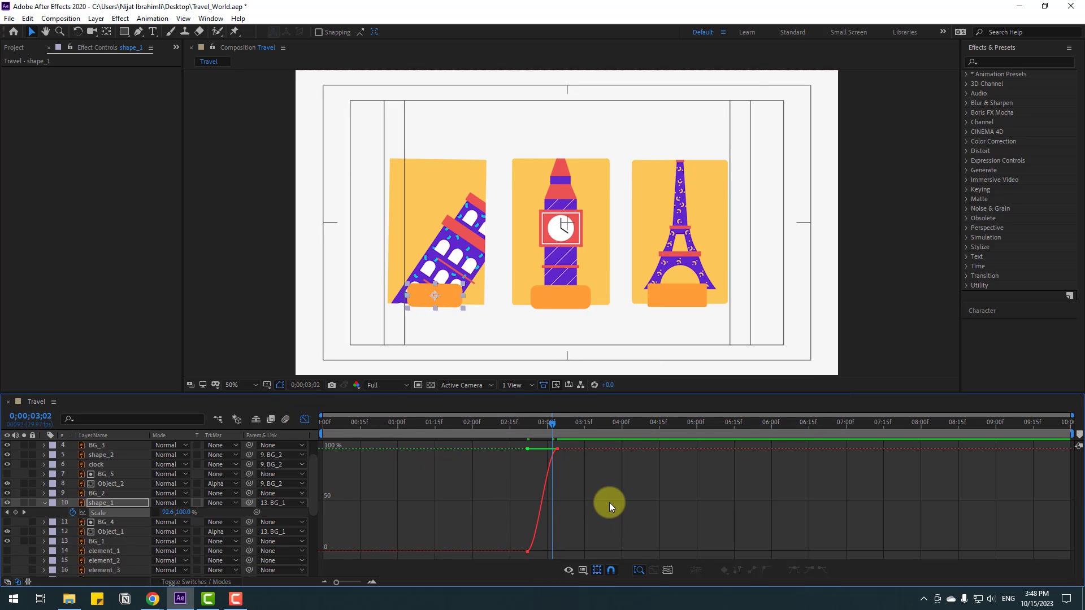
scroll(614, 501, "up", 2)
left_click(597, 569)
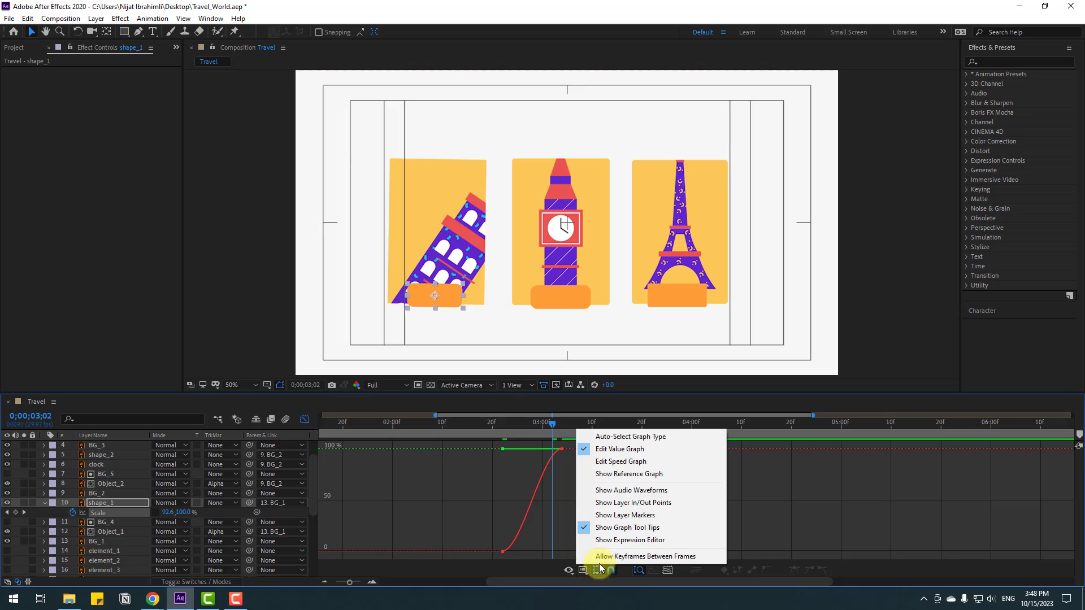
left_click(632, 462)
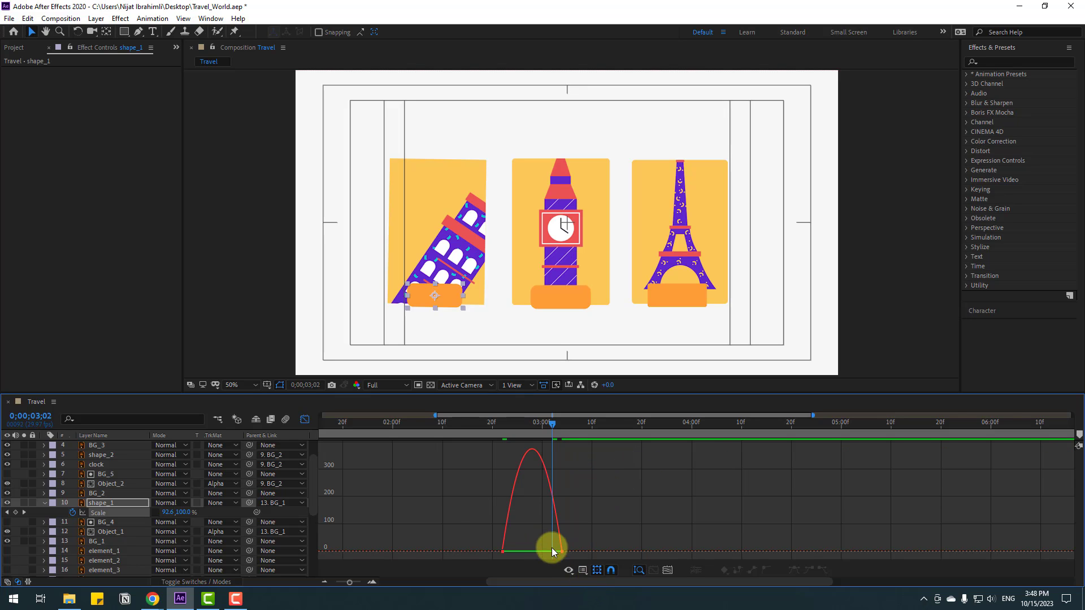
scroll(526, 551, "up", 2)
left_click_drag(475, 532, 497, 552)
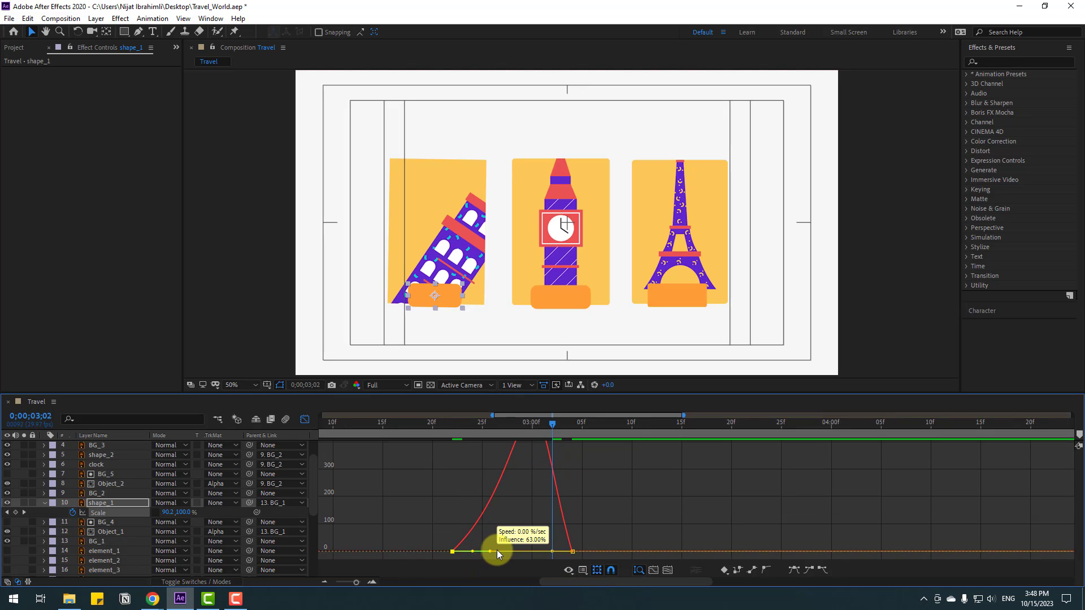
key("semicolon")
left_click(306, 421)
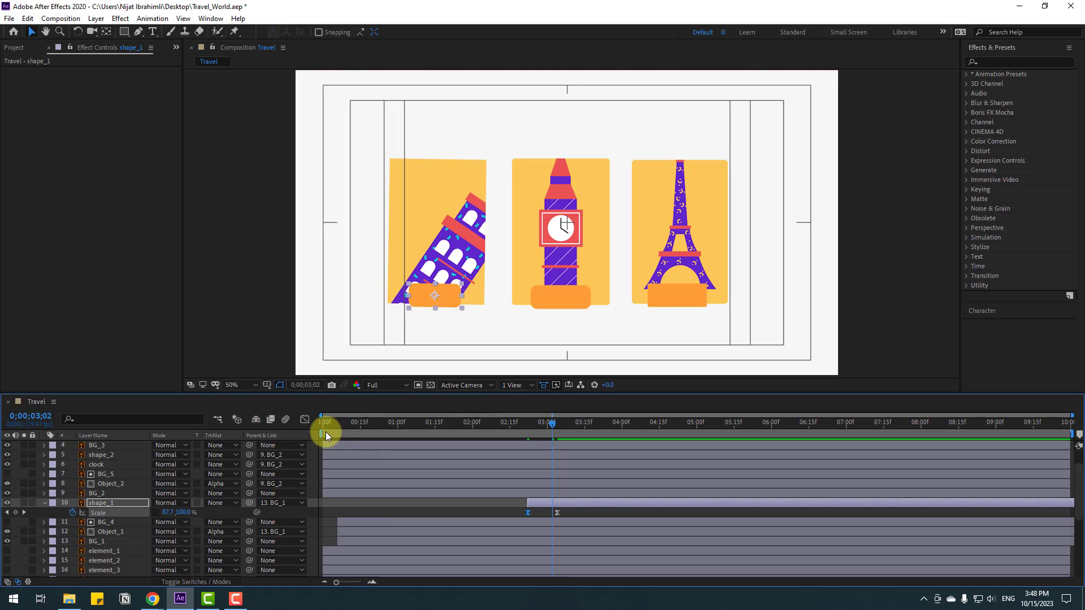
- Preview shape_1's reveal with the work area starting at 2:18 and move its second Scale keyframe to about 3:08
left_click_drag(326, 431, 517, 433)
key("space")
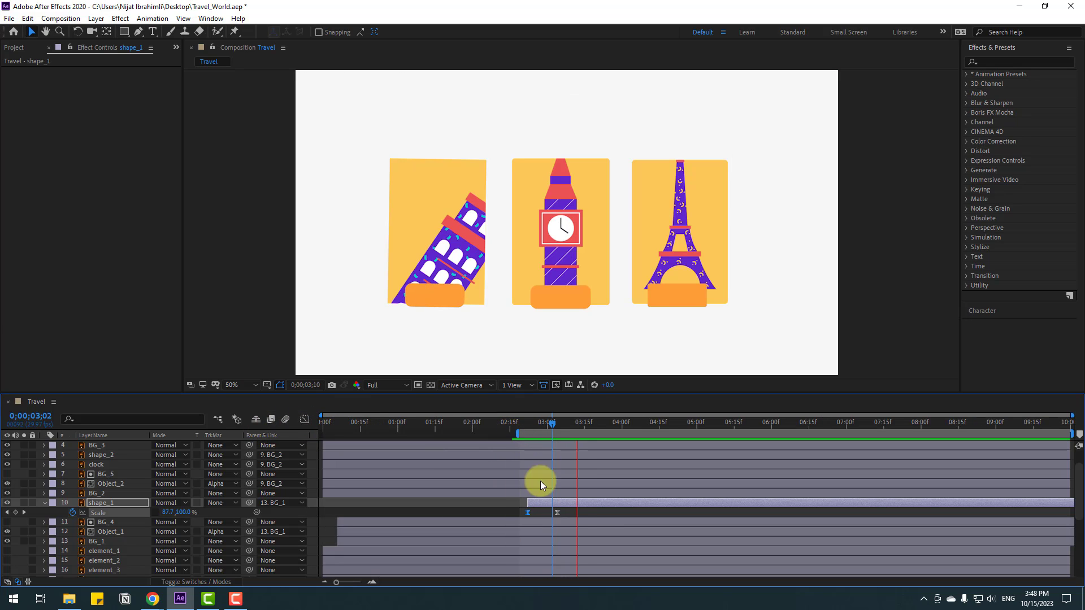
left_click_drag(557, 512, 569, 532)
key("space")
- Move the shape_1 layer to start at about 0:27, reset the work area to the composition's start and preview
left_click_drag(340, 436, 414, 435)
left_click_drag(541, 505, 405, 501)
left_click_drag(517, 434, 160, 450)
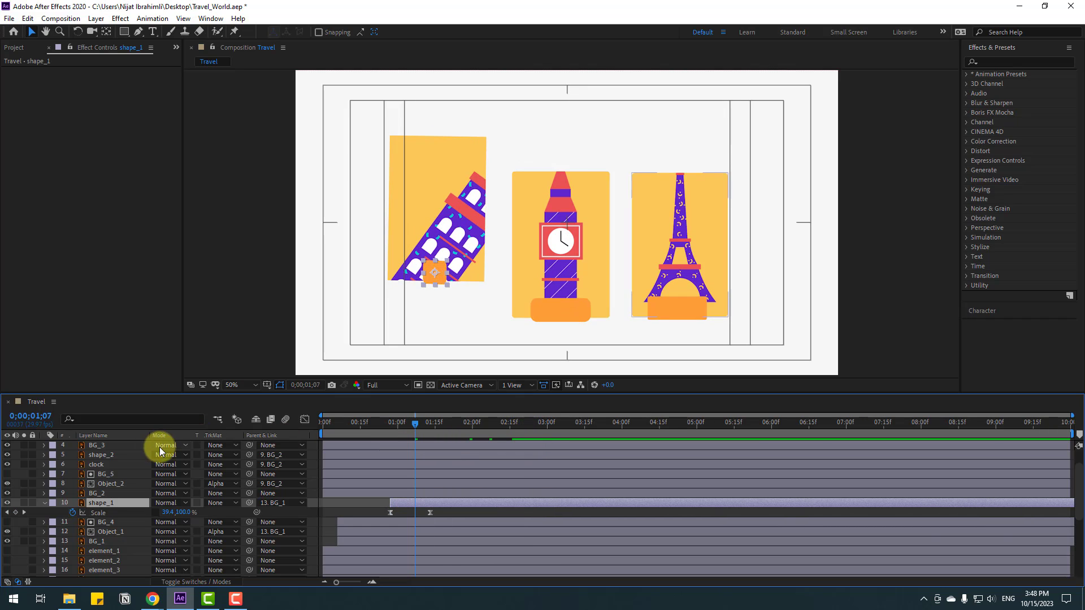
key("space")
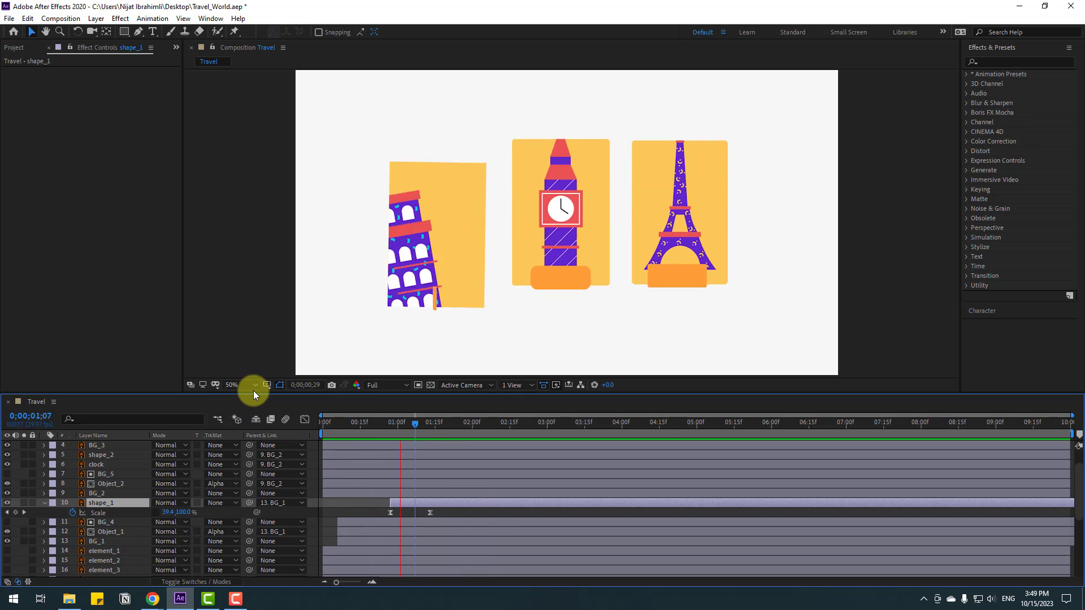
key("space")
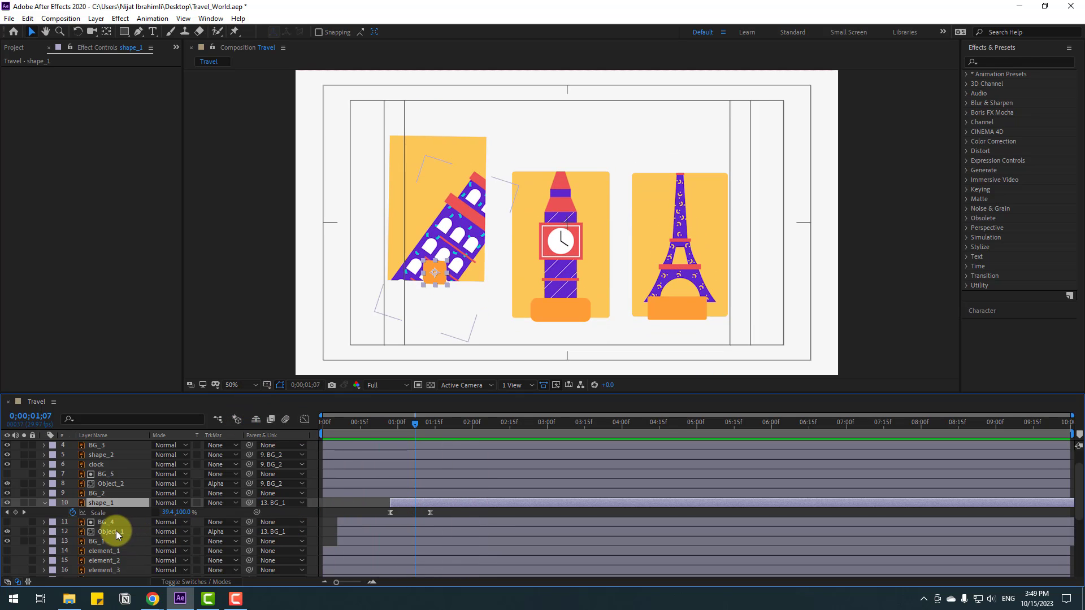
- Shift the Object_1 layer back to start at 0:00 and preview the first card's animation up to 1:13
left_click(116, 530)
left_click_drag(365, 531, 353, 531)
key("space")
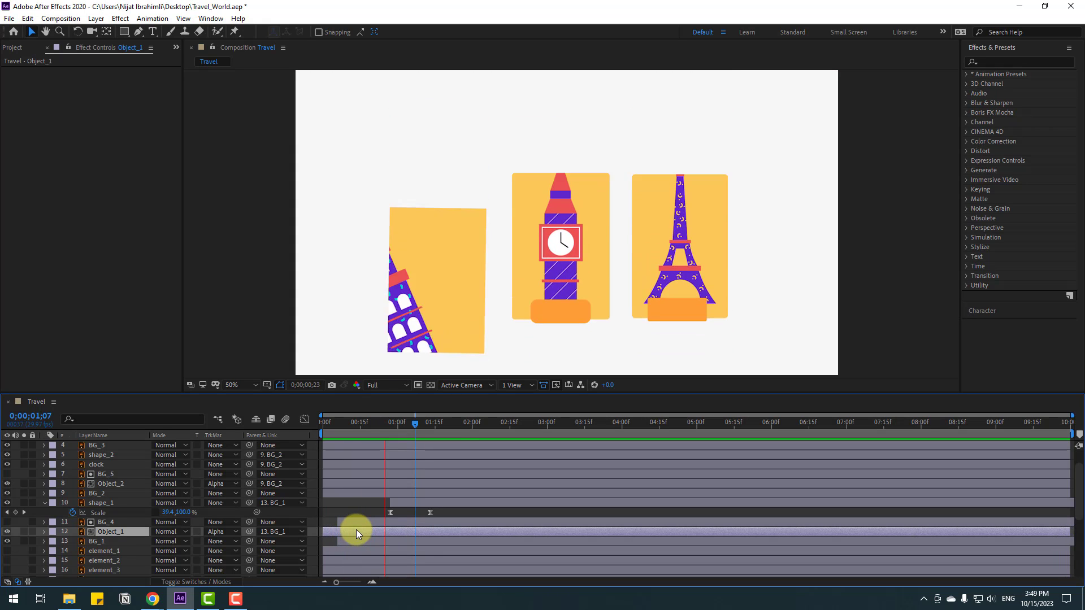
left_click_drag(405, 430, 430, 424)
- Shift the BG_2, Object_2, BG_5, clock and shape_2 layers together to start at about 0:13, checking their timing against the first card
left_click(45, 504)
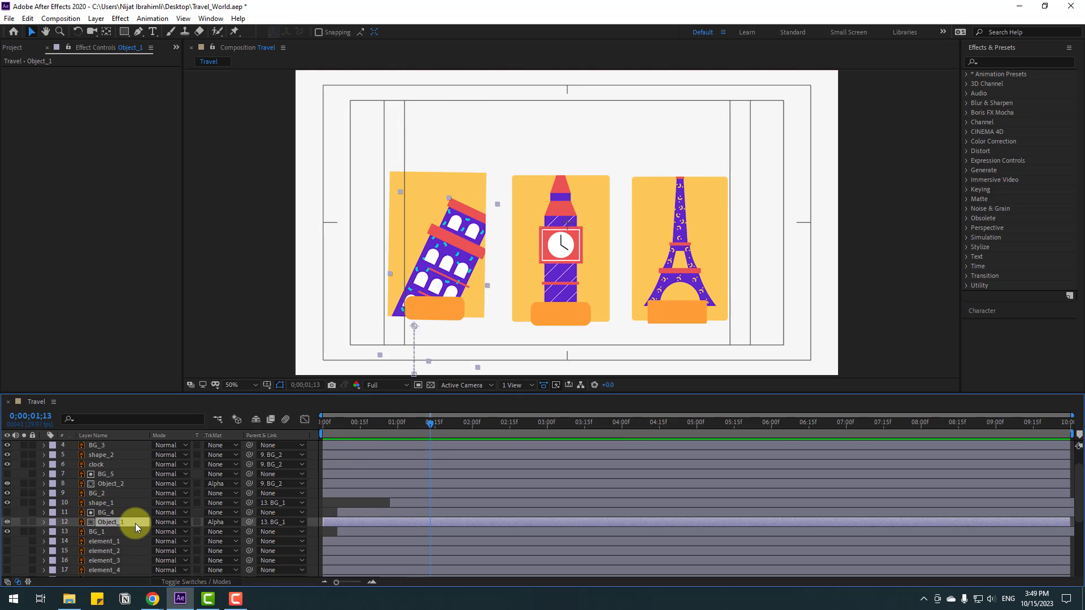
scroll(130, 519, "up", 1)
left_click(111, 521)
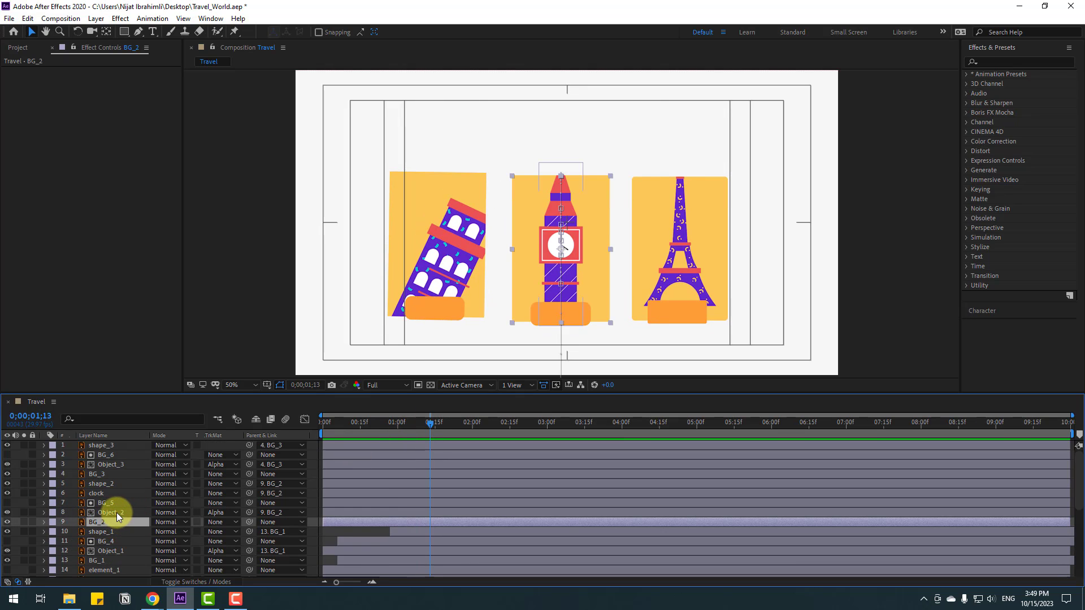
left_click(116, 513, "ctrl")
left_click(110, 504, "ctrl")
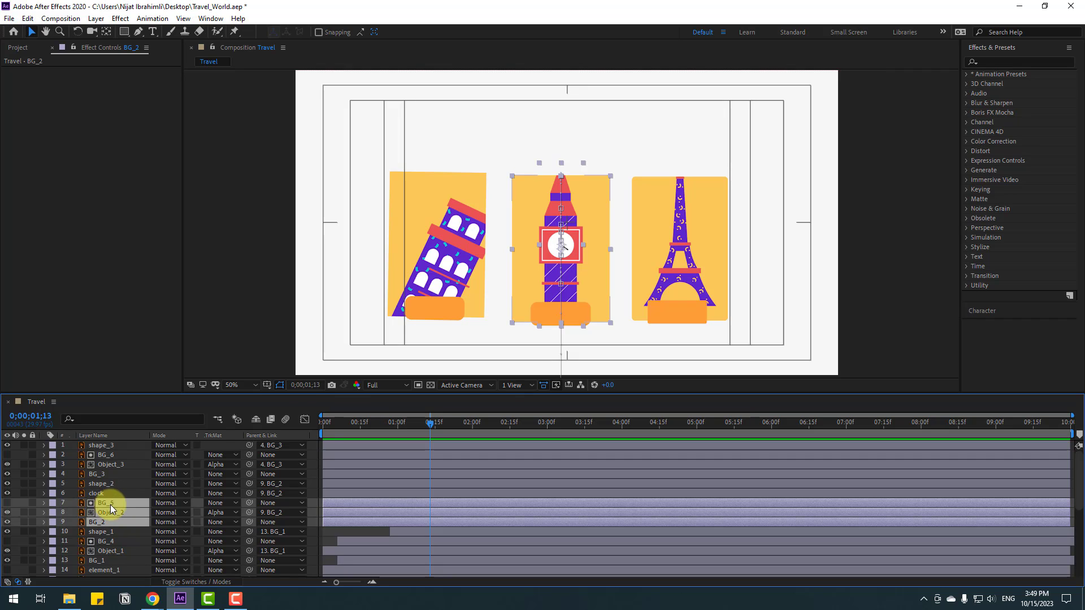
left_click(106, 493, "ctrl")
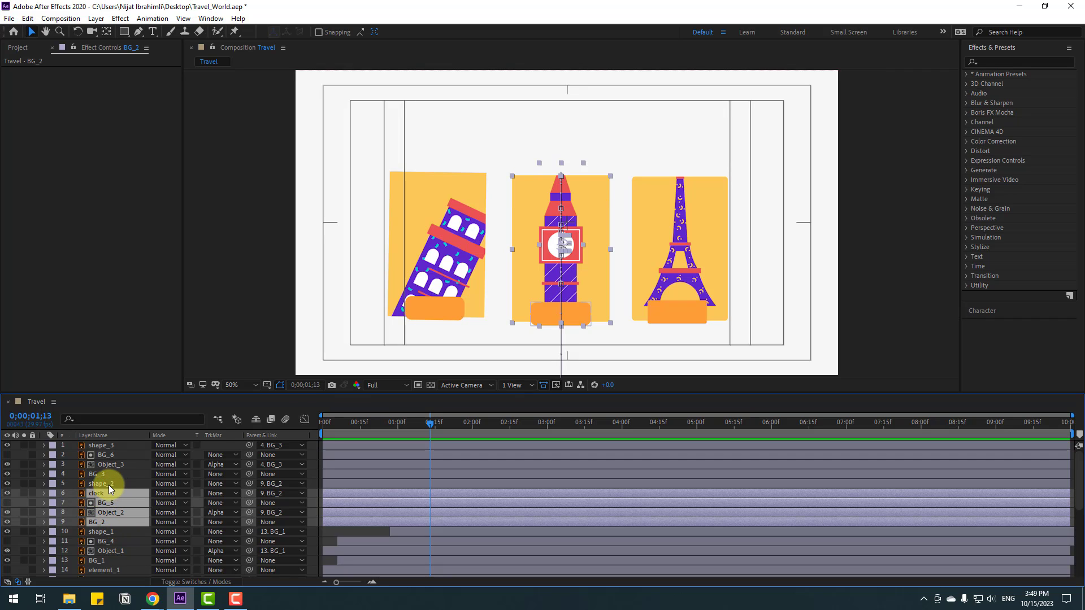
left_click(108, 485, "ctrl")
left_click_drag(331, 482, 373, 487)
left_click(345, 425)
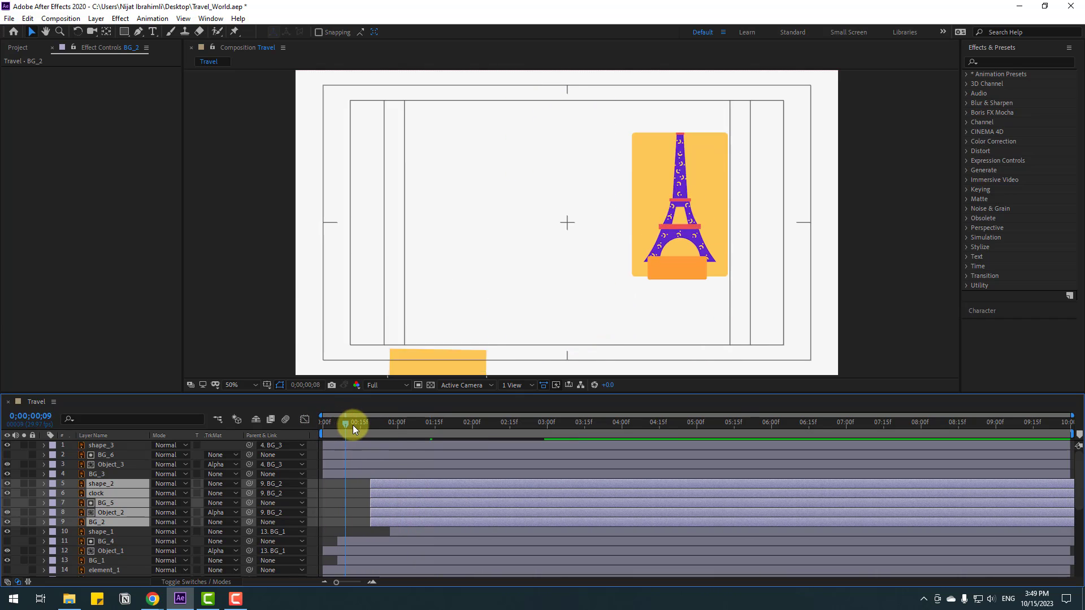
left_click_drag(352, 425, 384, 426)
left_click_drag(390, 482, 372, 483)
left_click_drag(325, 426, 379, 430)
- Move the BG_3, Object_3, BG_6 and shape_3 layers together to start at about 3:15 and preview the composition
left_click(102, 474)
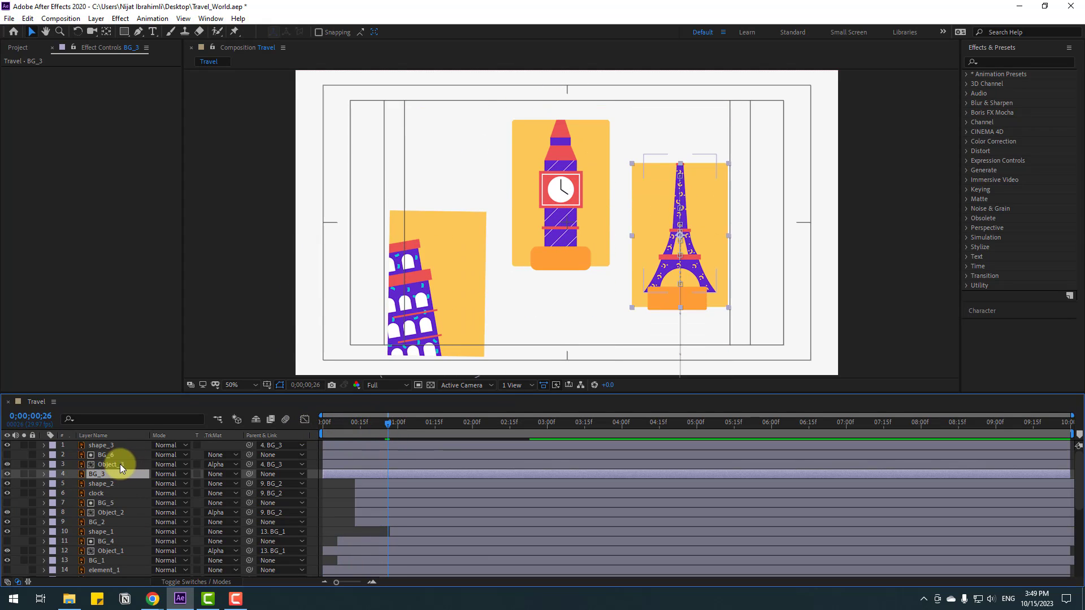
left_click(120, 464, "ctrl")
left_click(118, 449, "ctrl")
left_click(338, 445, "ctrl")
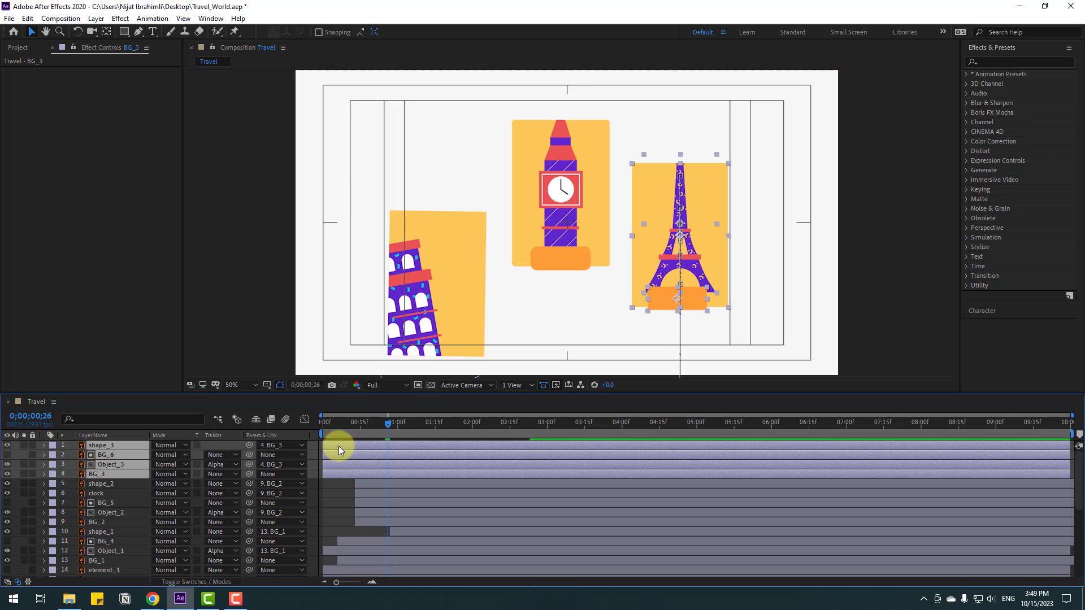
left_click_drag(338, 446, 600, 446)
left_click_drag(331, 426, 355, 424)
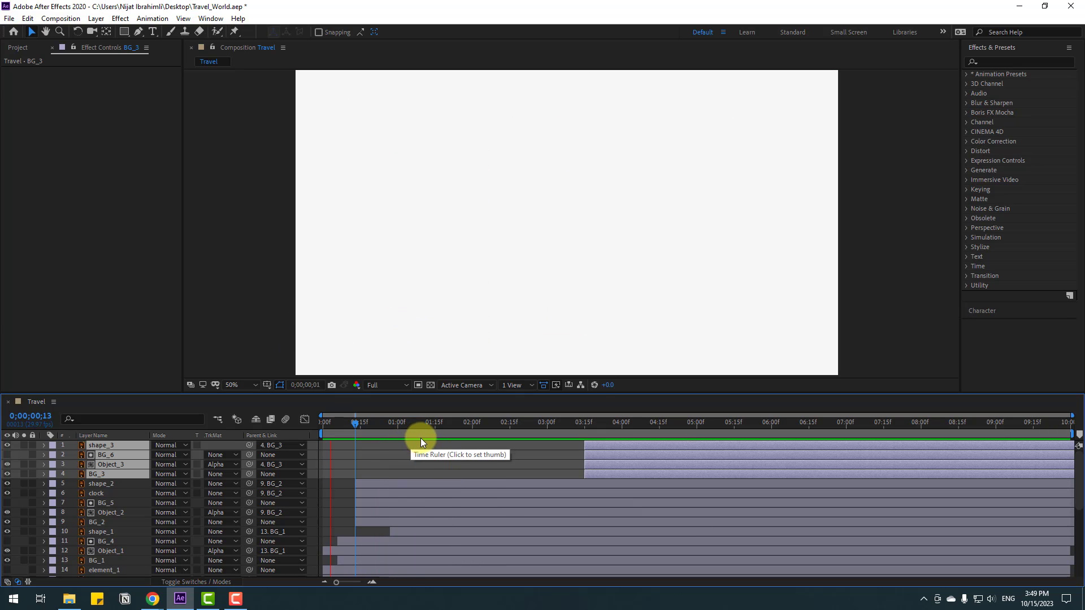
- Shift the five second-card layers, from shape_2 to BG_2, earlier to start at about 0:10 and preview the timing
left_click(370, 521)
left_click(372, 486, "shift")
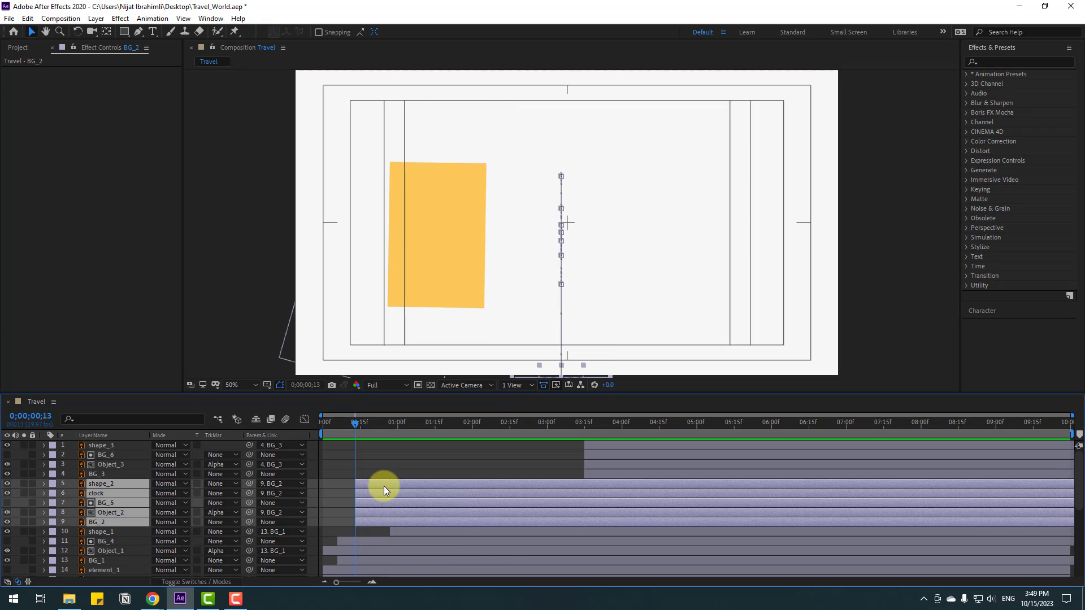
left_click_drag(384, 486, 381, 483)
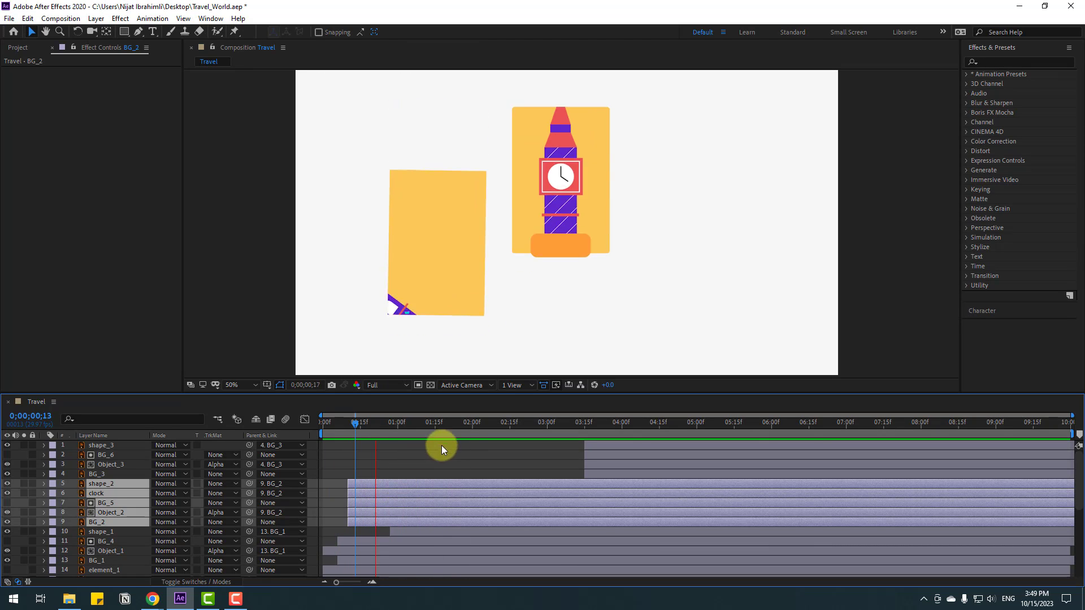
left_click(378, 452)
left_click(367, 422)
left_click_drag(396, 424, 420, 424)
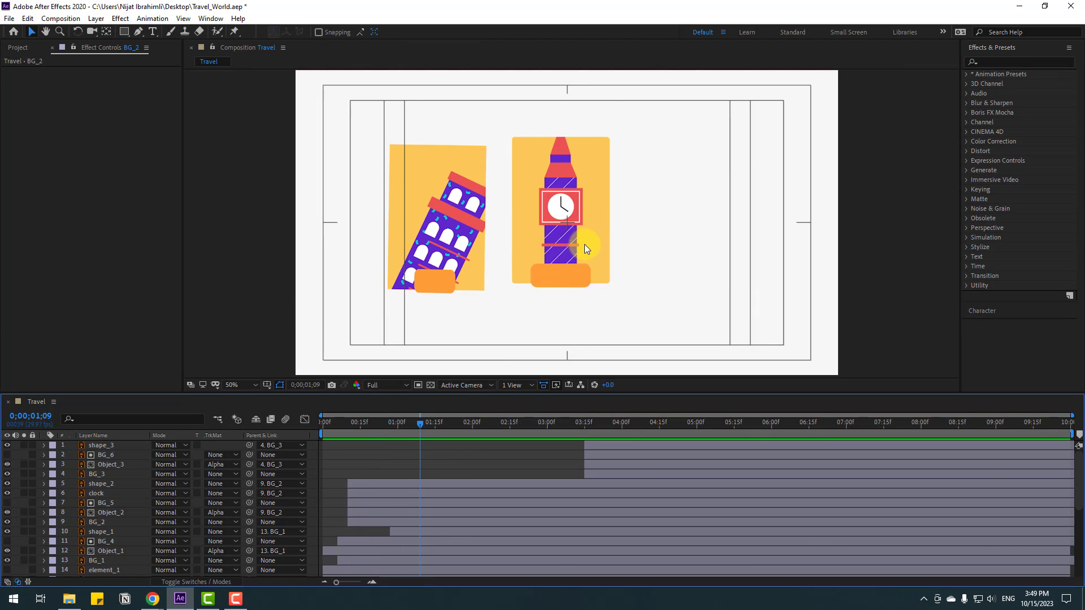
- Parent the clock layer to Object_2
left_click(558, 171)
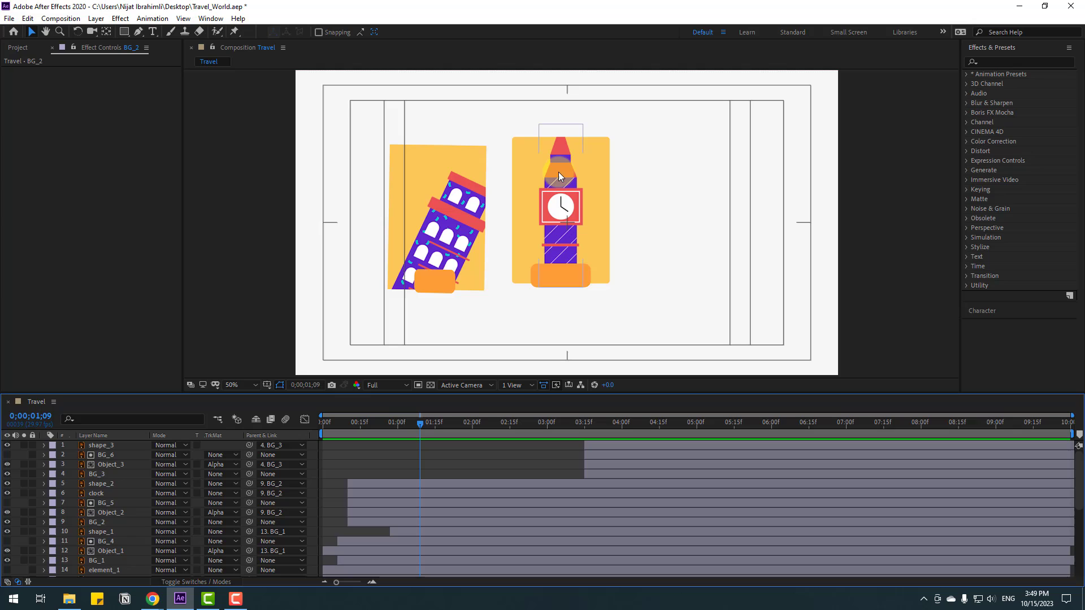
left_click(101, 495)
left_click_drag(248, 493, 107, 513)
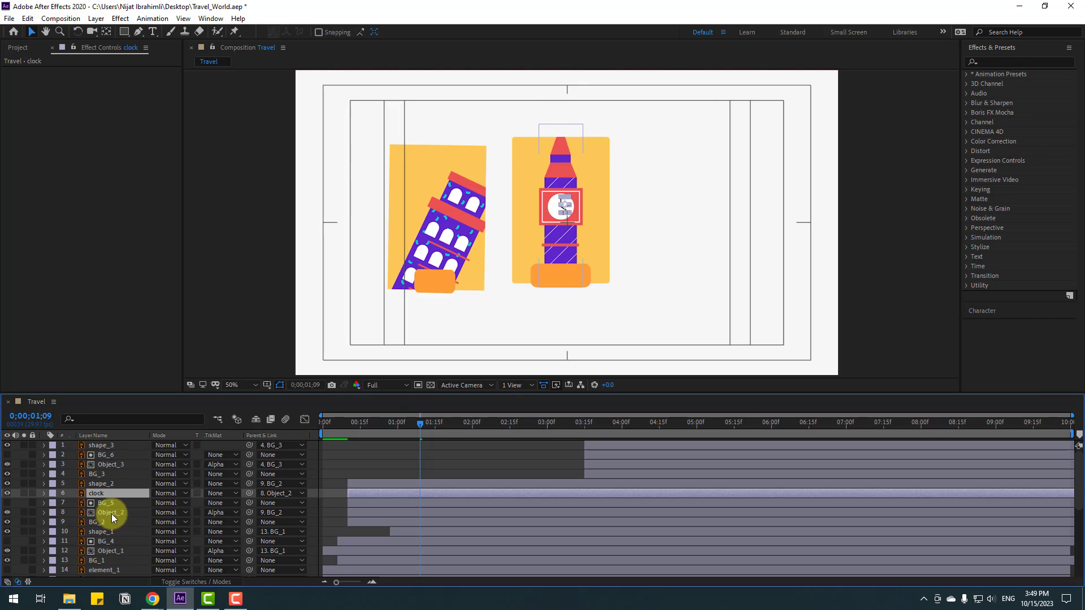
- Animate Object_2's Scale with keyframes from 0% at 0:10 to 100% at 1:01
left_click(111, 514)
left_click_drag(418, 422, 348, 432)
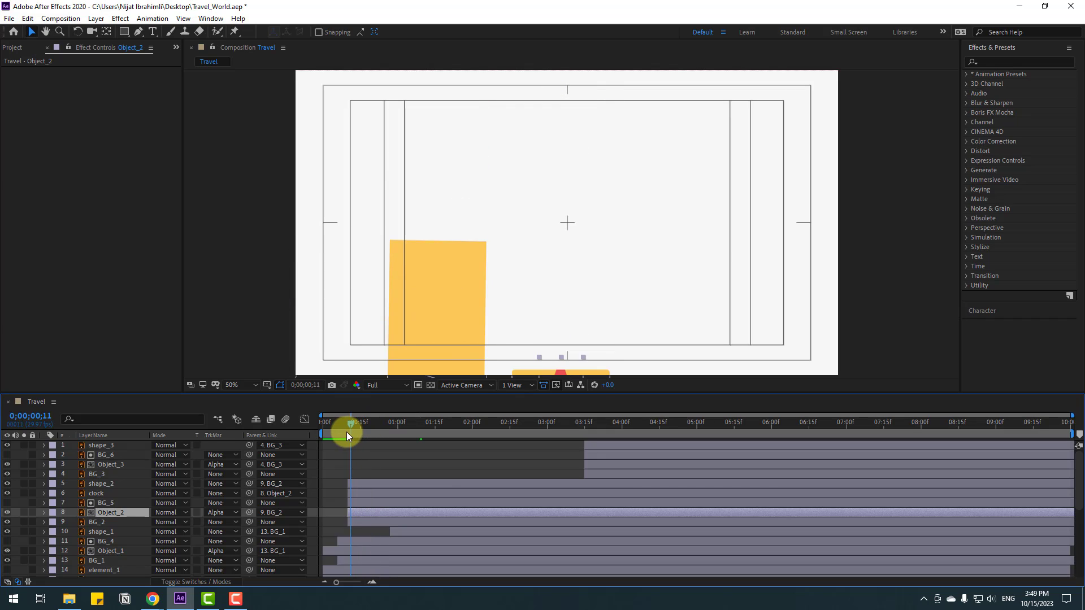
key("s")
left_click(169, 521)
type("0")
key("Return")
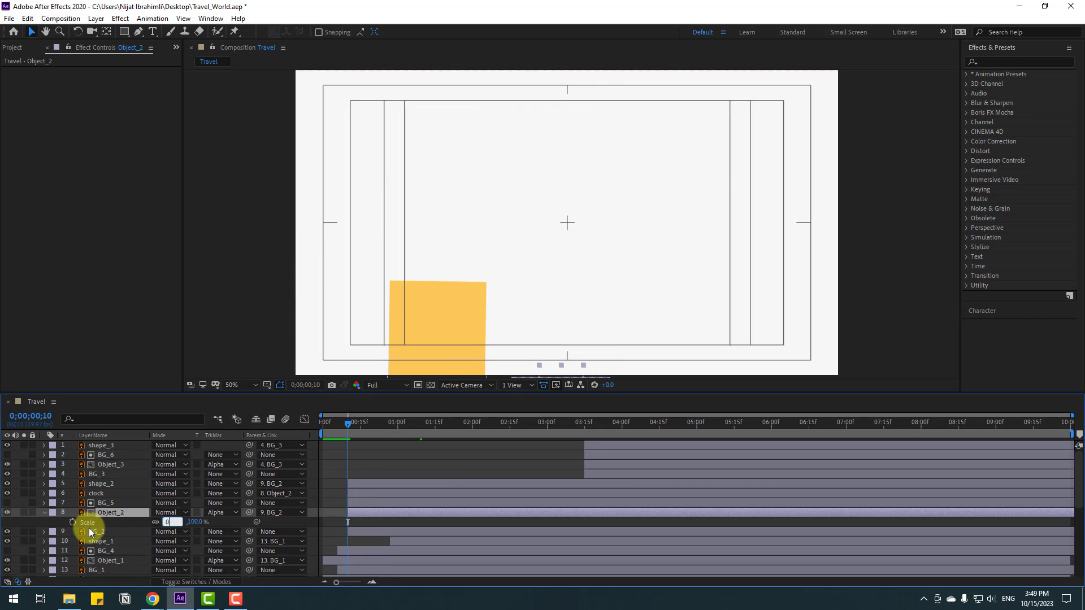
left_click(73, 522)
left_click(400, 430)
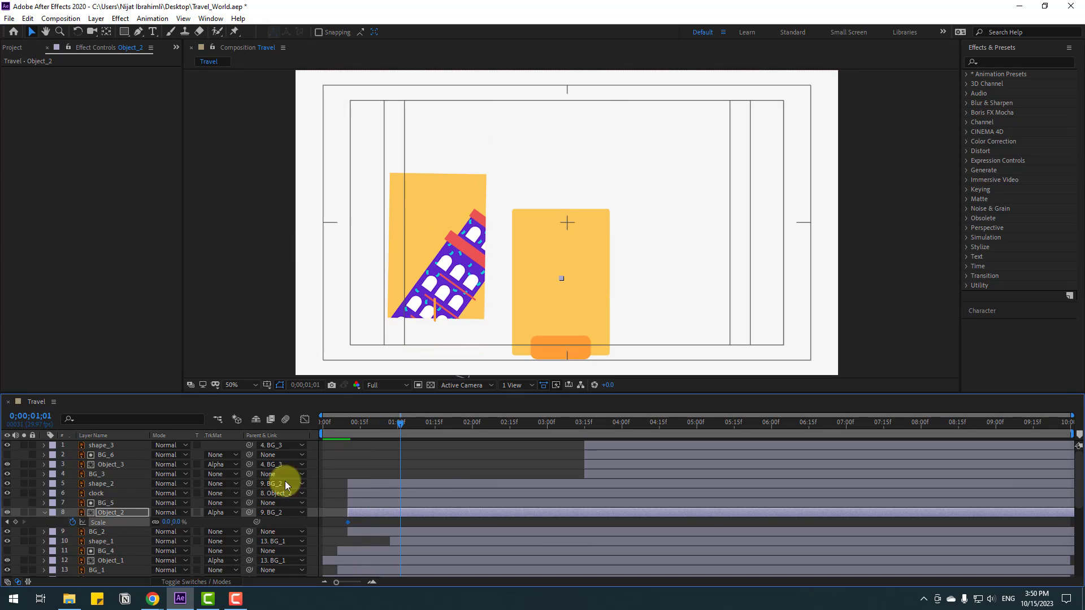
left_click(170, 522)
type("100")
key("Return")
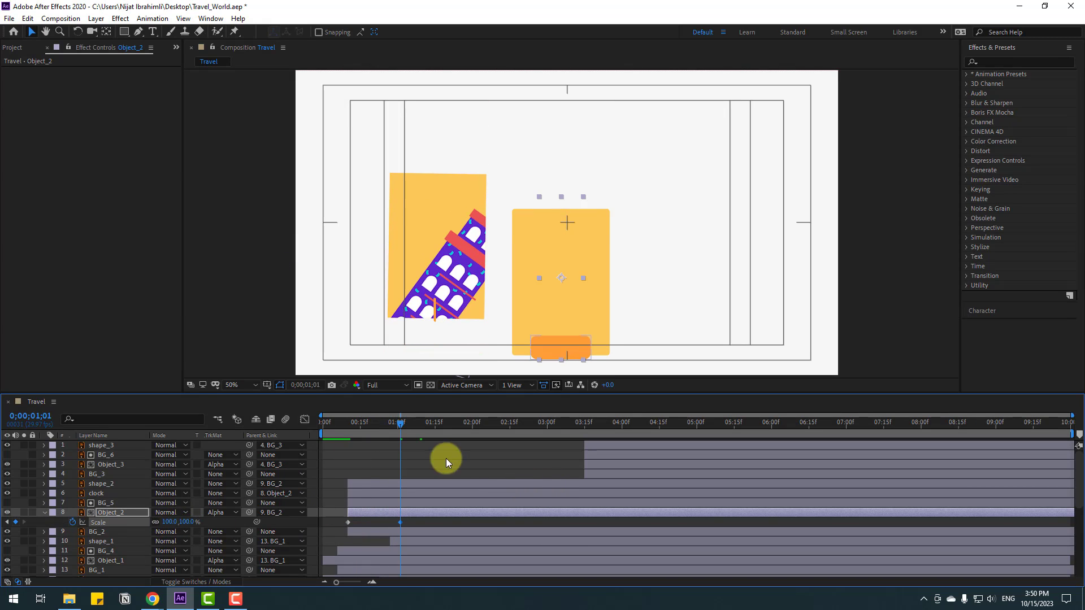
- Apply Easy Ease to Object_2's Scale keyframes and scrub through the growth
left_click_drag(343, 421, 403, 421)
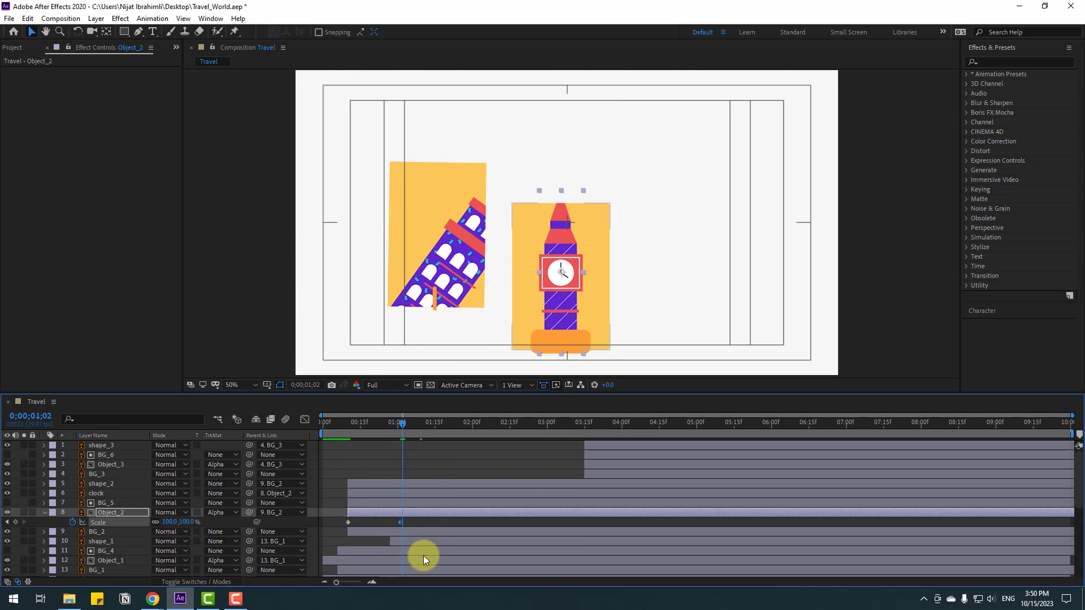
right_click(349, 522)
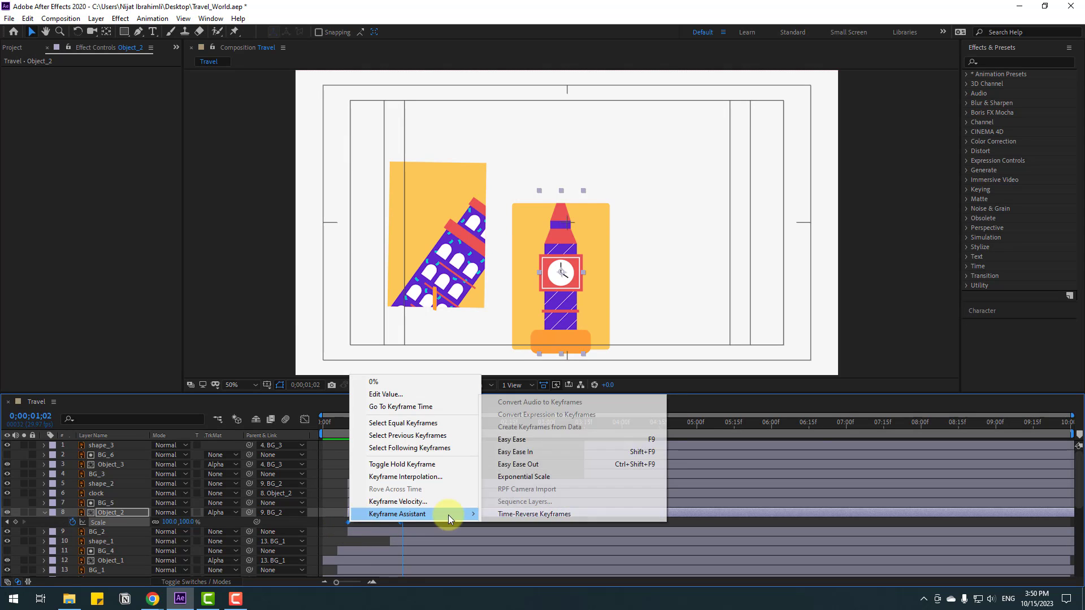
left_click(525, 439)
mouse_move(353, 422)
left_mouse_down()
mouse_move(389, 426)
mouse_move(367, 424)
left_mouse_up()
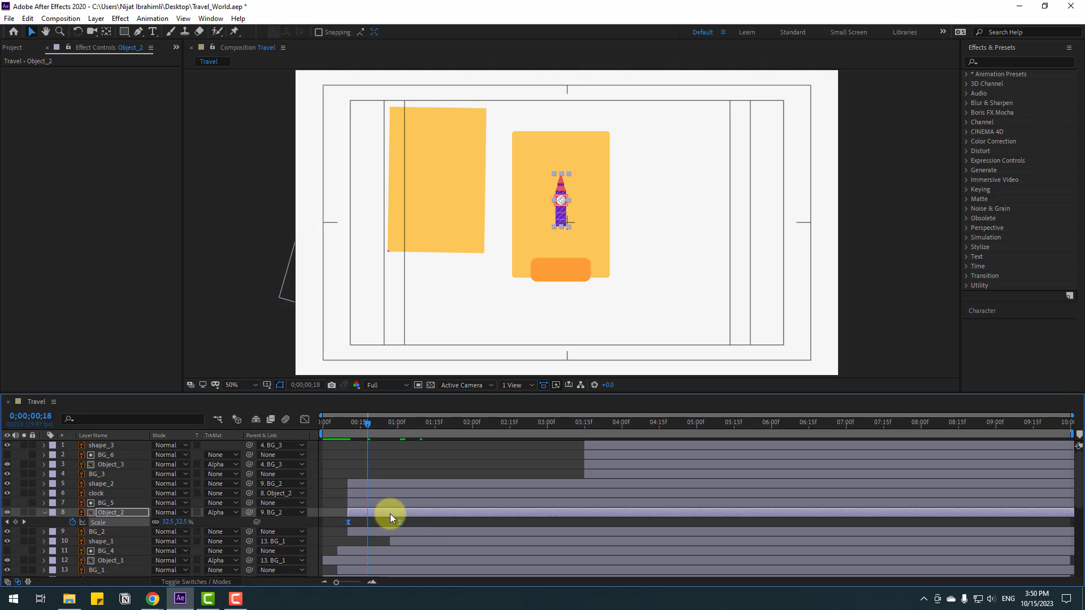
- Shift the Object_2 layer to start at about 0:17 and preview the clock tower's reveal
left_click_drag(390, 514, 403, 515)
left_click_drag(347, 426, 445, 422)
key("space")
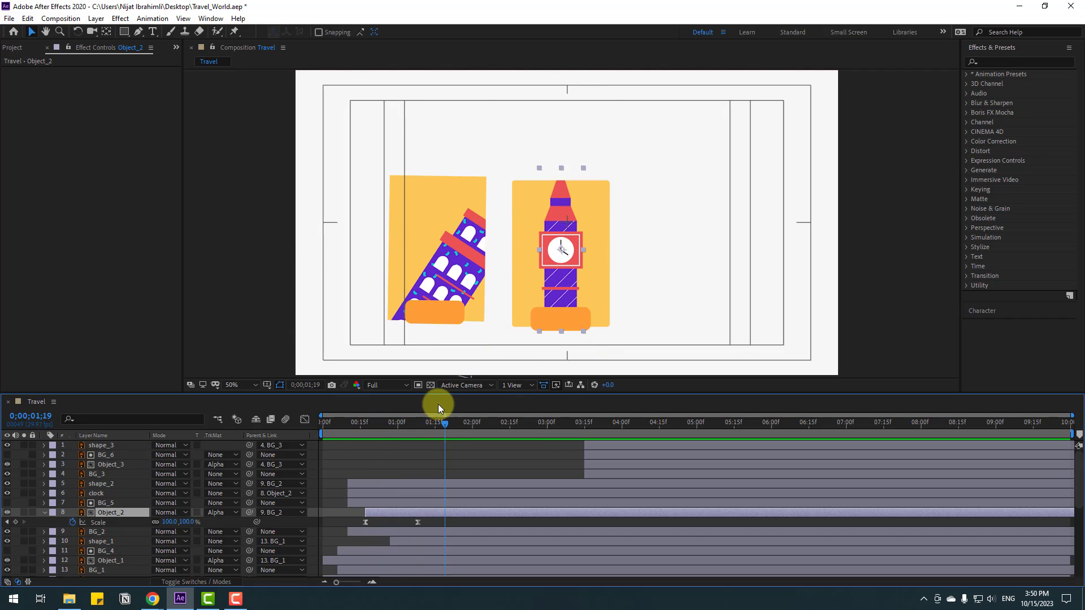
- Move Object_2's anchor point from the clock tower's centre down to the middle of its base
key("y")
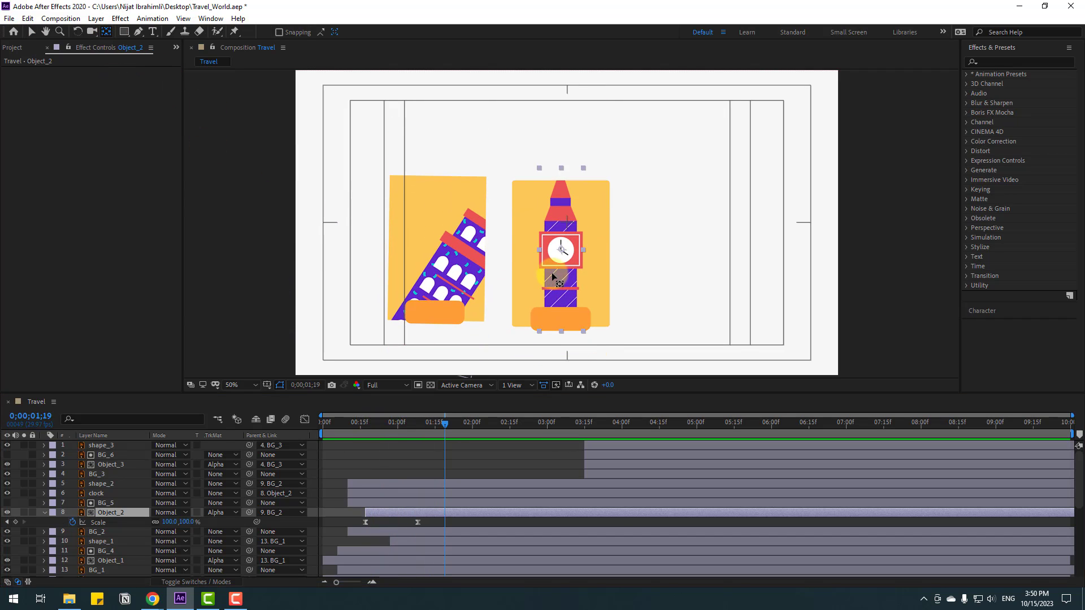
left_click_drag(560, 250, 561, 336)
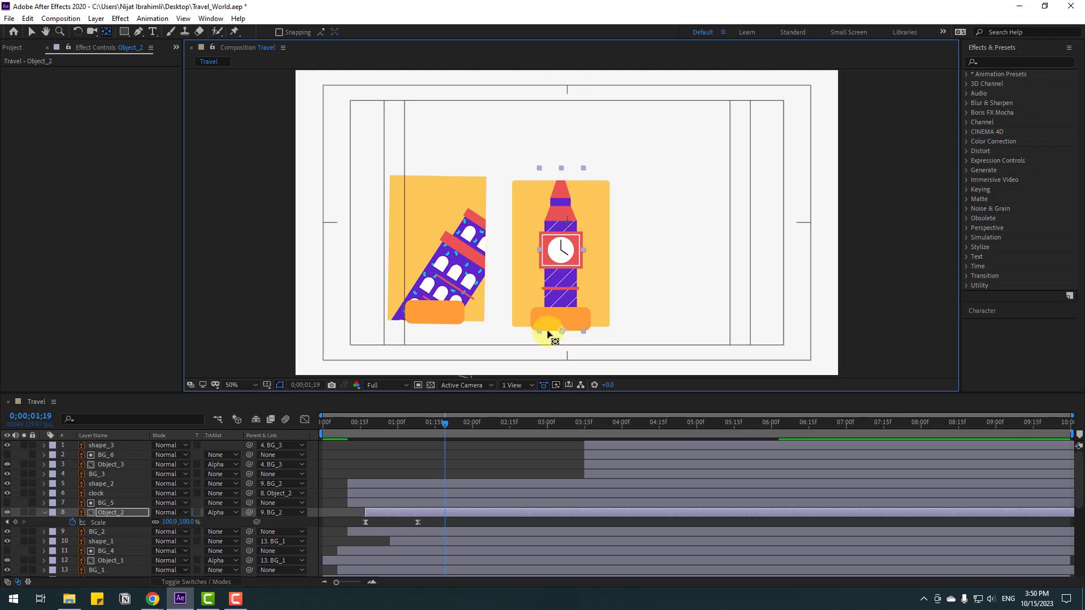
left_click(31, 32)
- Keyframe Object_2's Rotation at 25° at 0:17 and -10° at 0:29
left_click(366, 423)
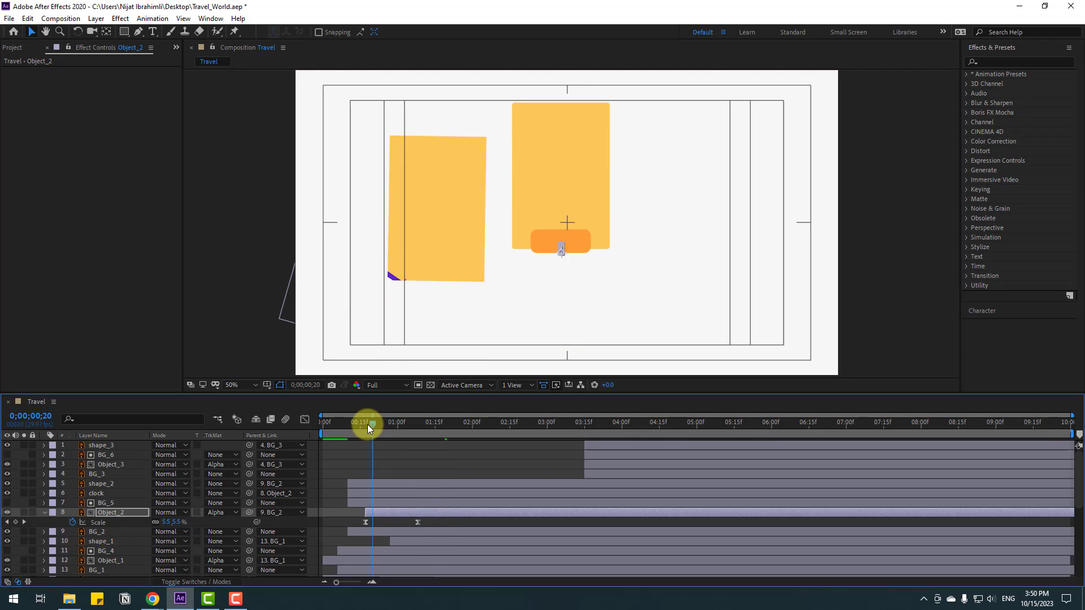
key("shift+r")
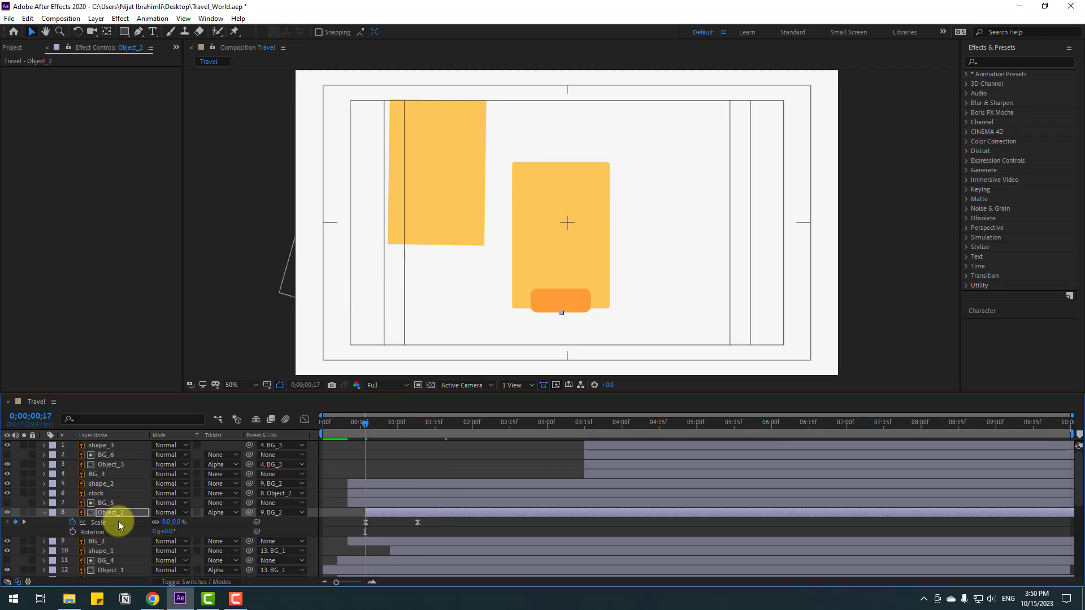
left_click(73, 532)
left_click_drag(168, 531, 172, 541)
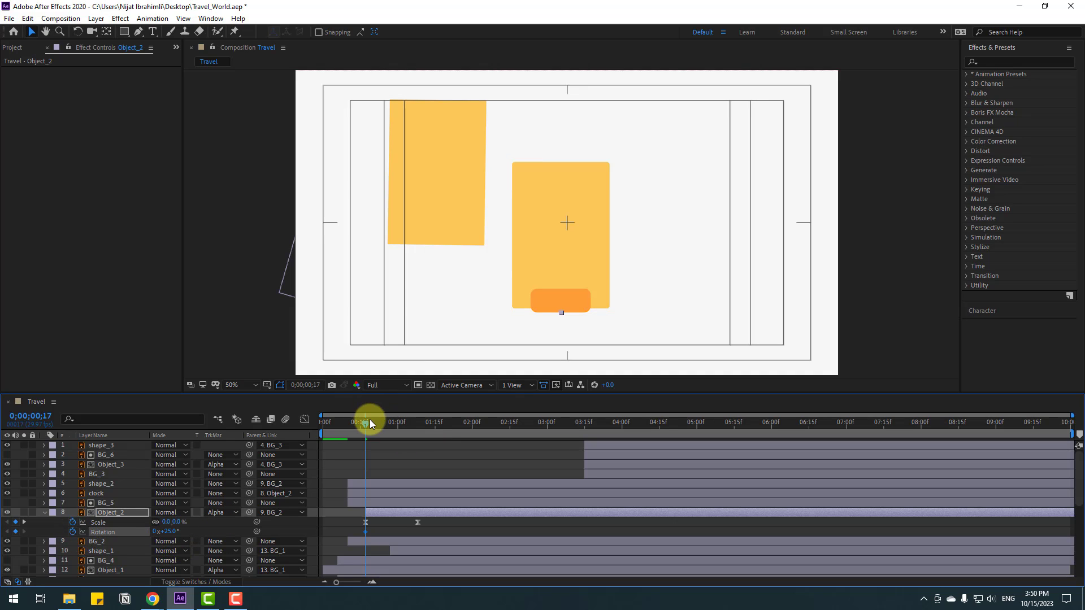
left_click_drag(370, 419, 395, 427)
left_click(168, 531)
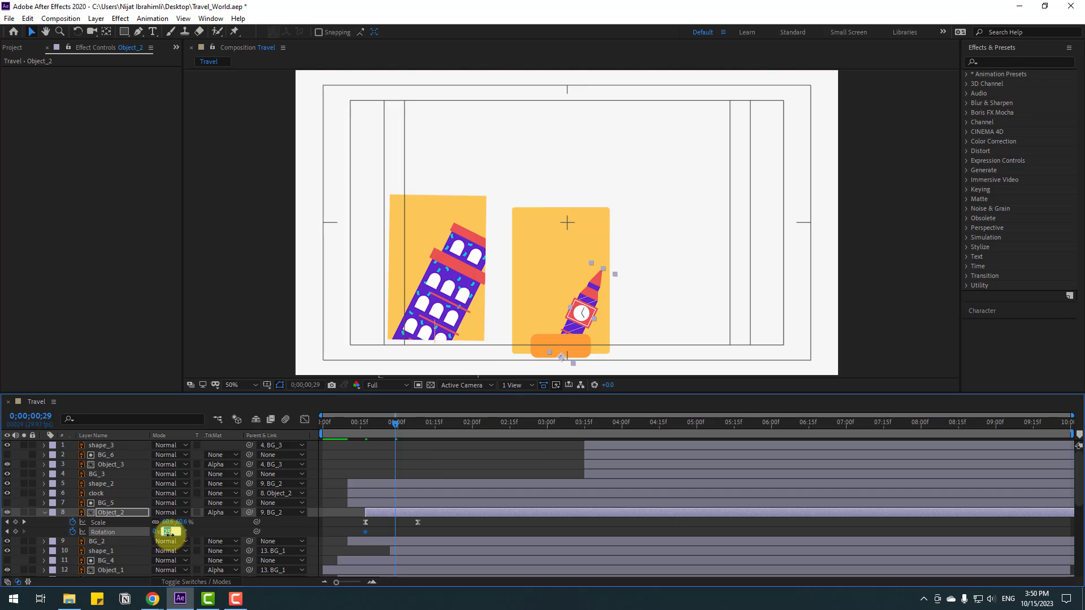
type("-10")
key("Return")
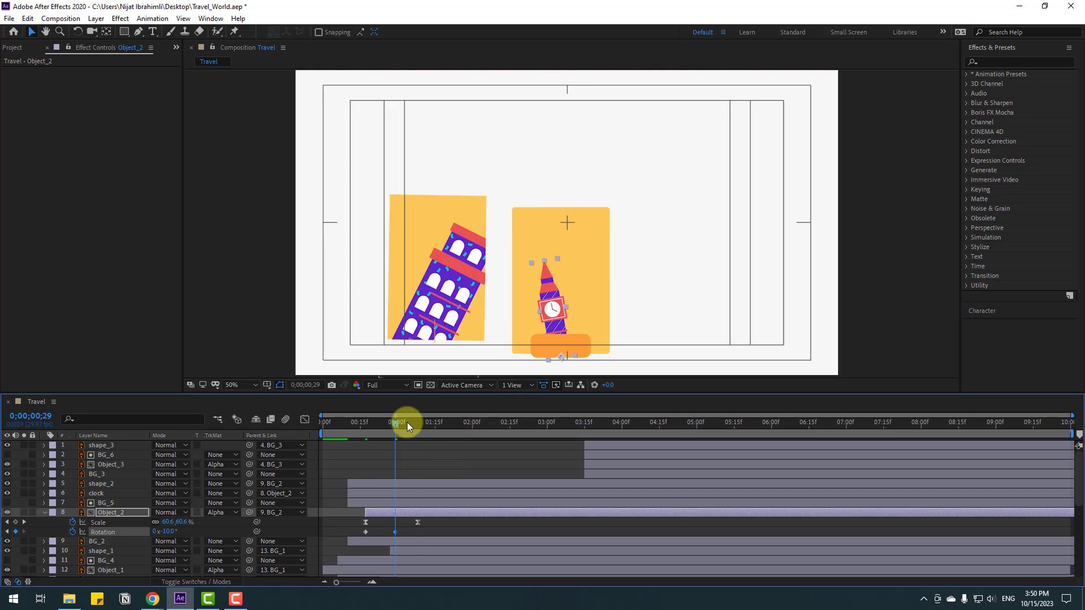
- Add Object_2 Rotation keyframes of 5° at 1:13 and -2° at 1:26
left_click_drag(407, 422, 430, 423)
left_click(168, 532)
type("5")
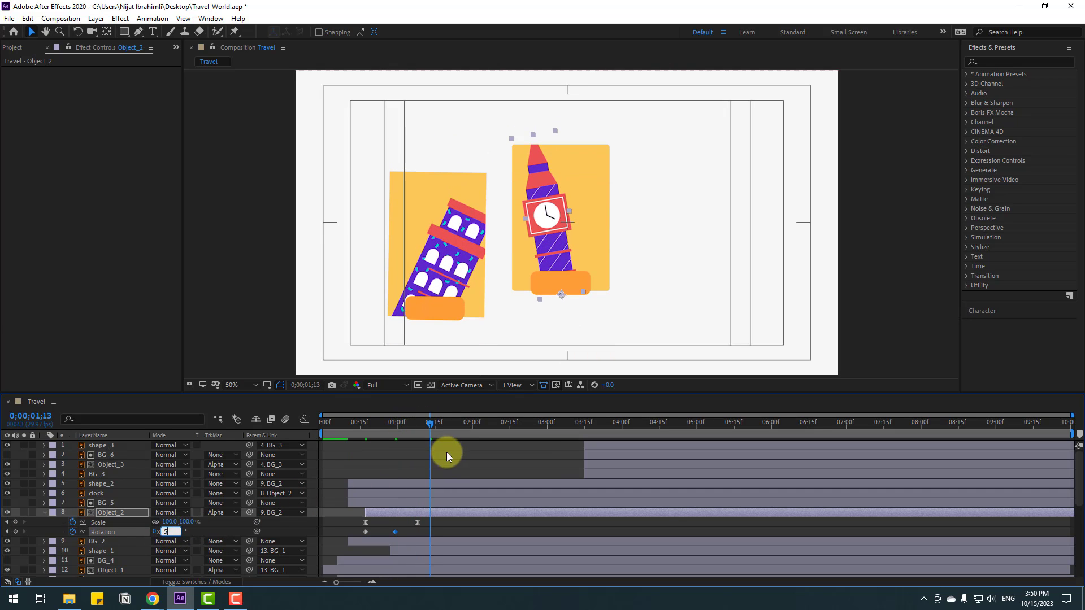
key("Return")
left_click(461, 423)
left_click(168, 531)
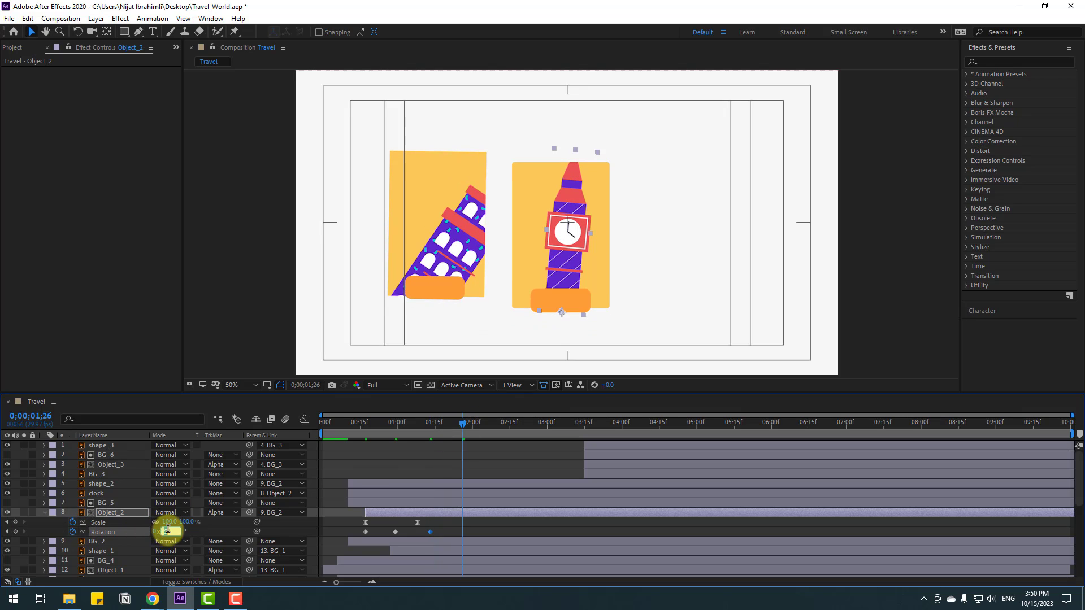
type("-2")
key("Return")
- Finish Object_2's swing with Rotation keyframes of 1° at about 2:10 and 0° at 2:25
left_click(495, 422)
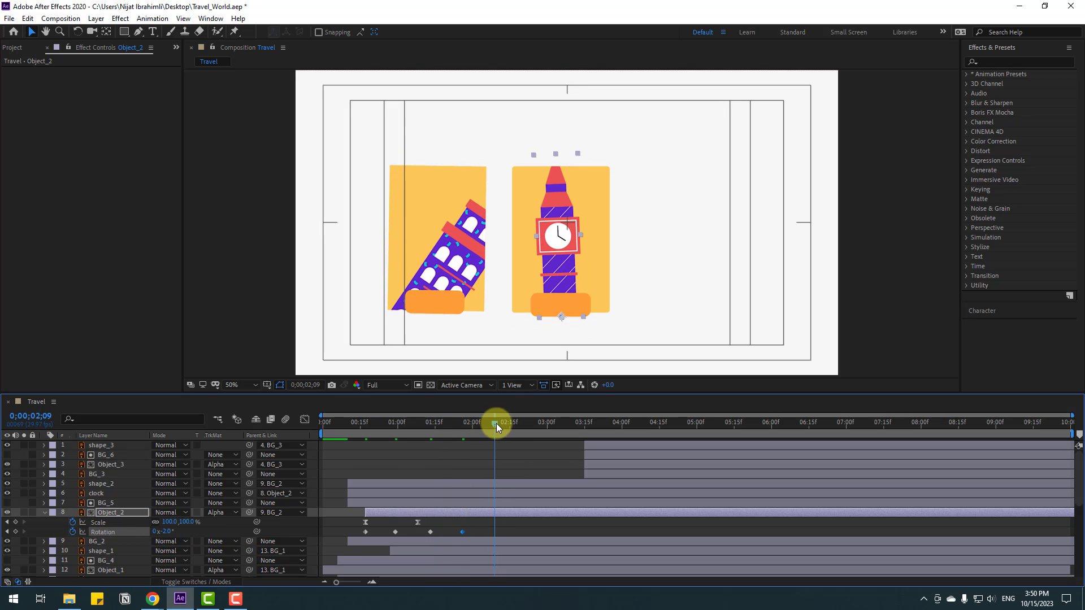
left_click(188, 535)
left_click_drag(496, 422, 535, 423)
type("1")
key("Return")
left_click(169, 531)
type("0")
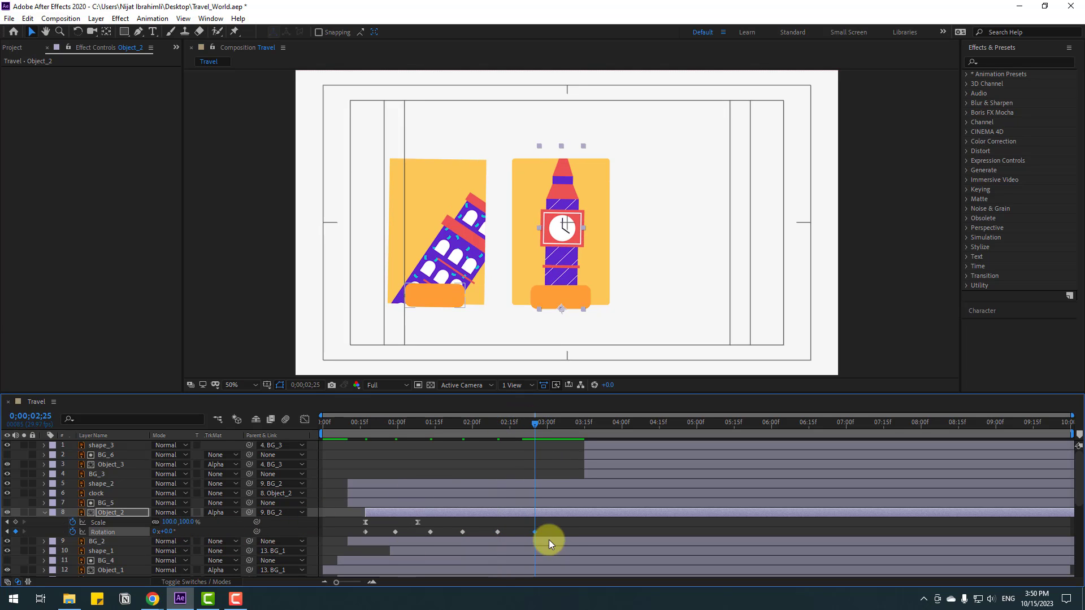
key("Return")
- Apply Easy Ease to all of Object_2's Rotation keyframes
left_click_drag(548, 540, 354, 536)
right_click(364, 531)
mouse_move(502, 520)
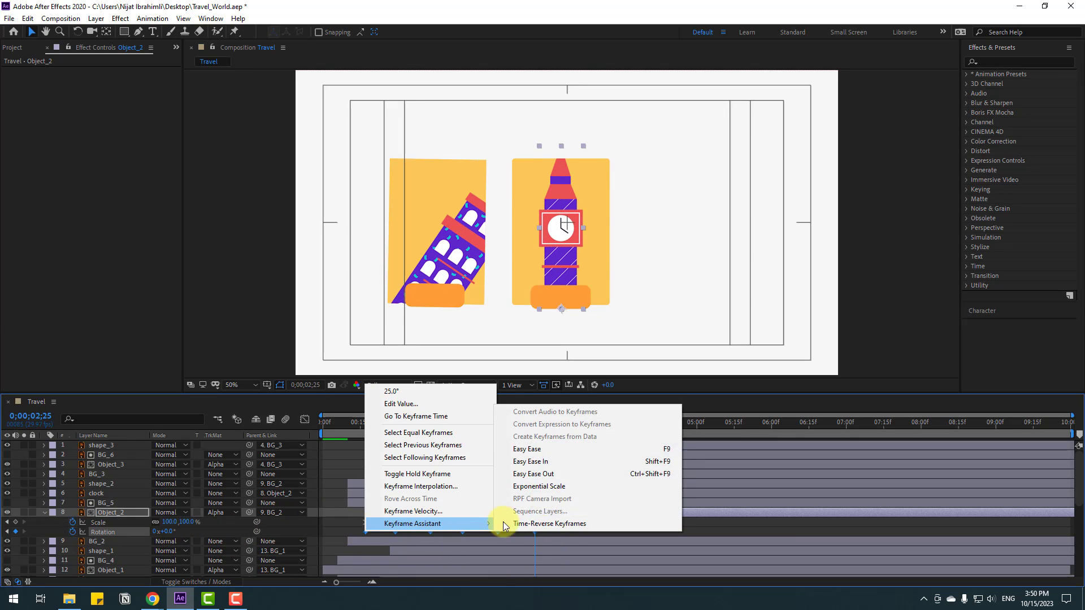
left_click(524, 449)
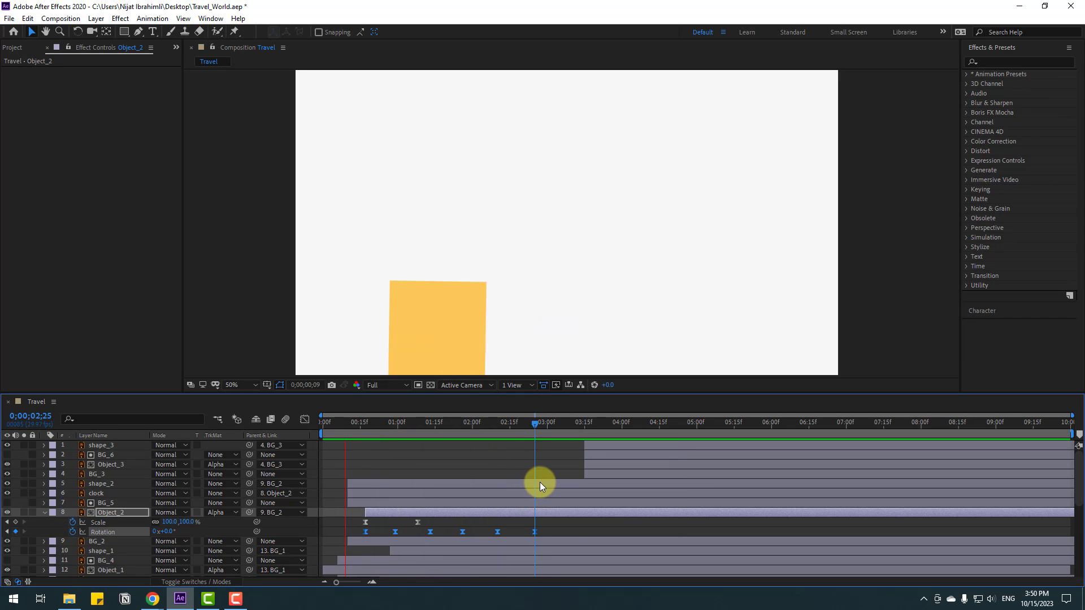
- Shift the Object_2 layer earlier to start at about 0:12 and preview the animation
left_click(371, 510)
left_click_drag(380, 509, 372, 510)
key("space")
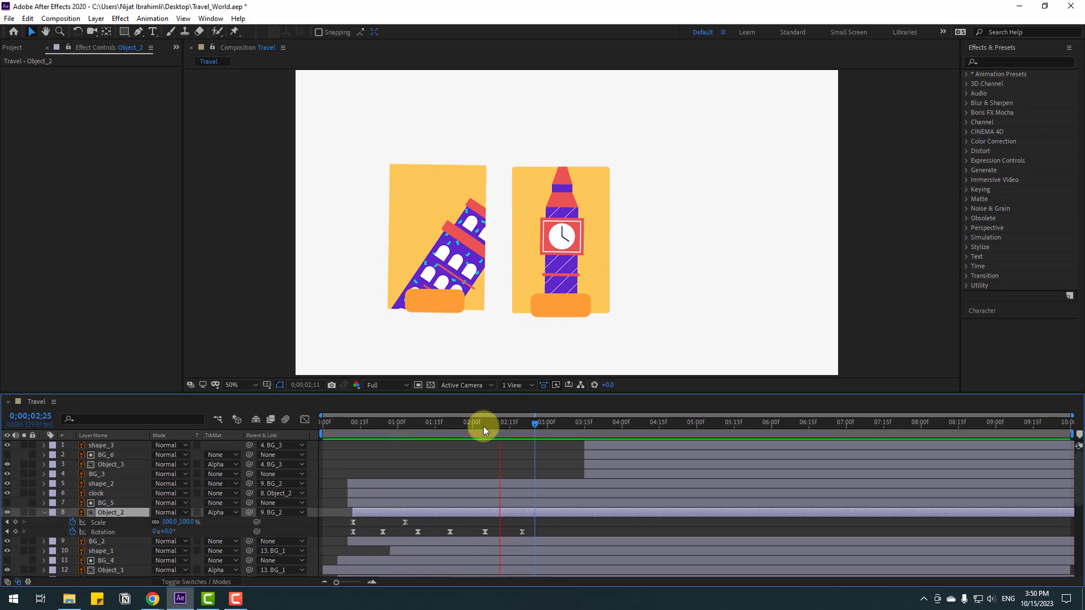
- Shift the shape_3, BG_6, Object_3 and BG_3 layers earlier together to start at about 0:15
left_click_drag(478, 422, 515, 423)
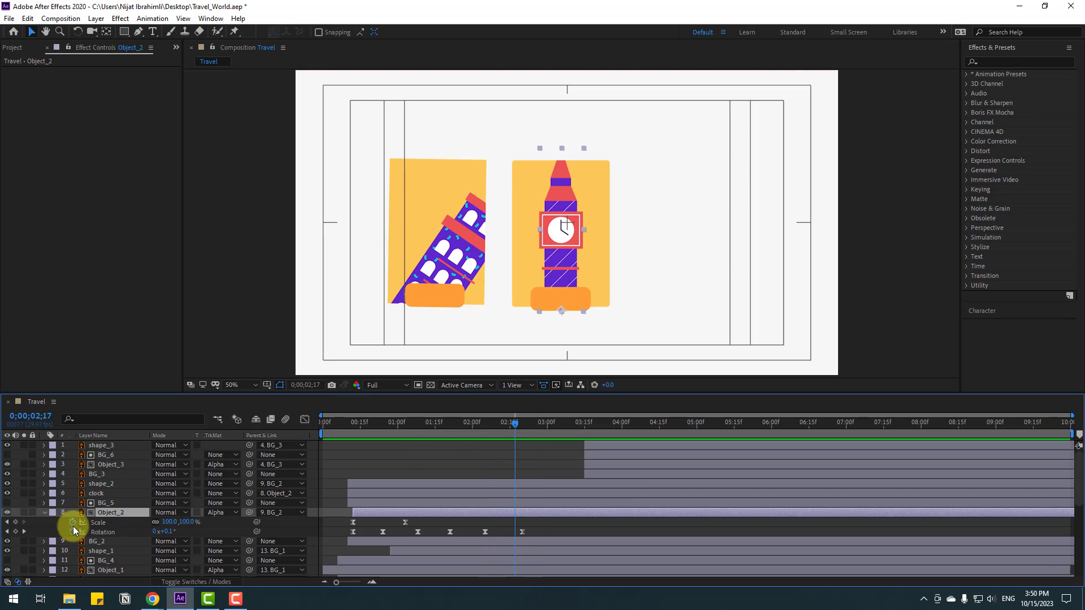
left_click(44, 513)
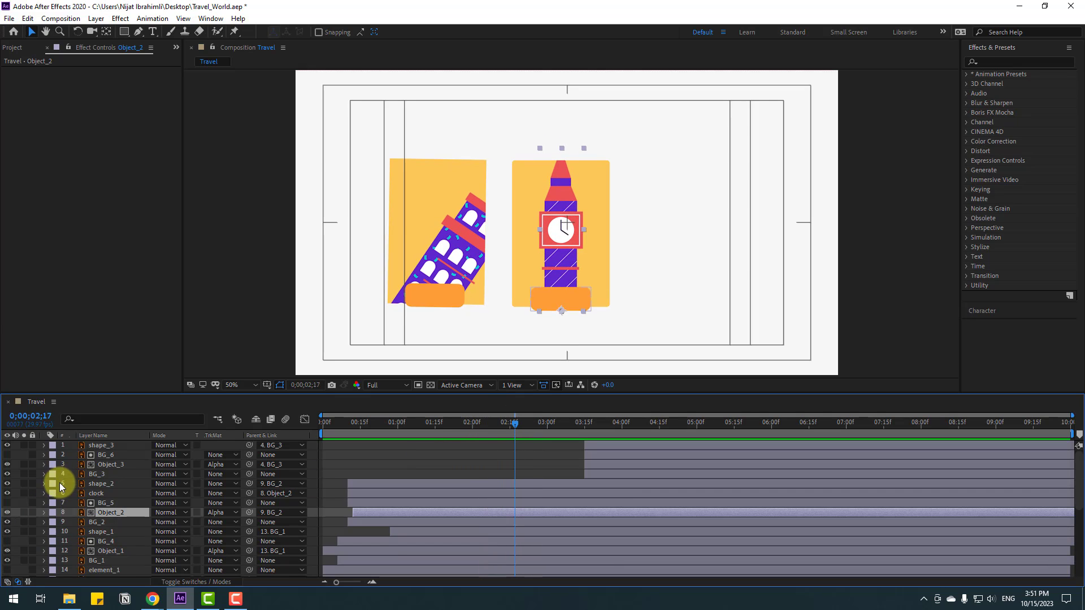
left_click(600, 446)
left_click(595, 473, "shift")
left_click_drag(385, 427, 423, 427)
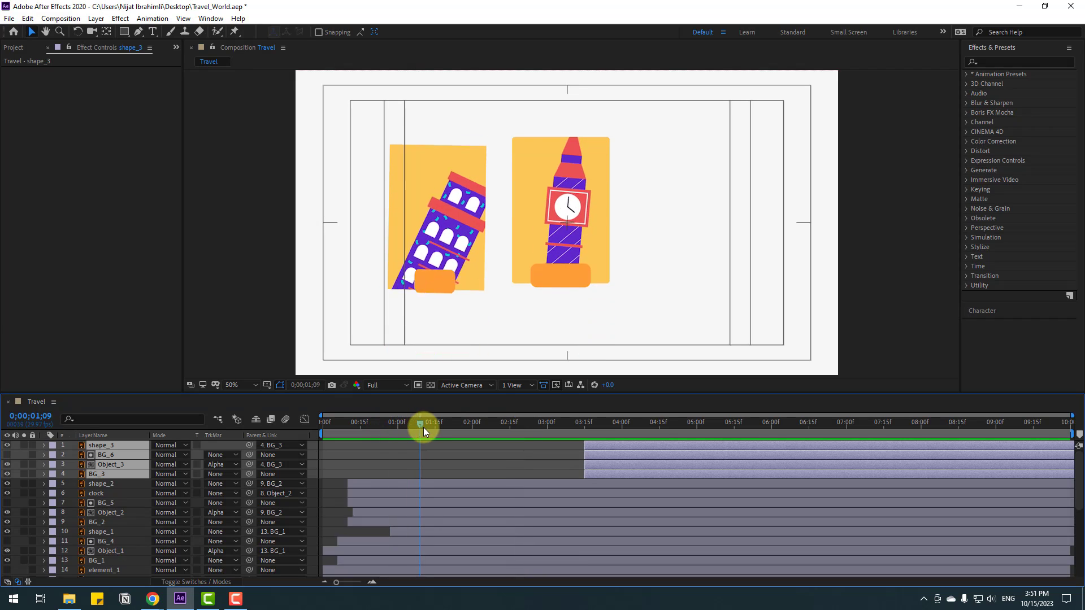
left_click_drag(613, 450, 396, 447)
left_click(592, 476, "shift")
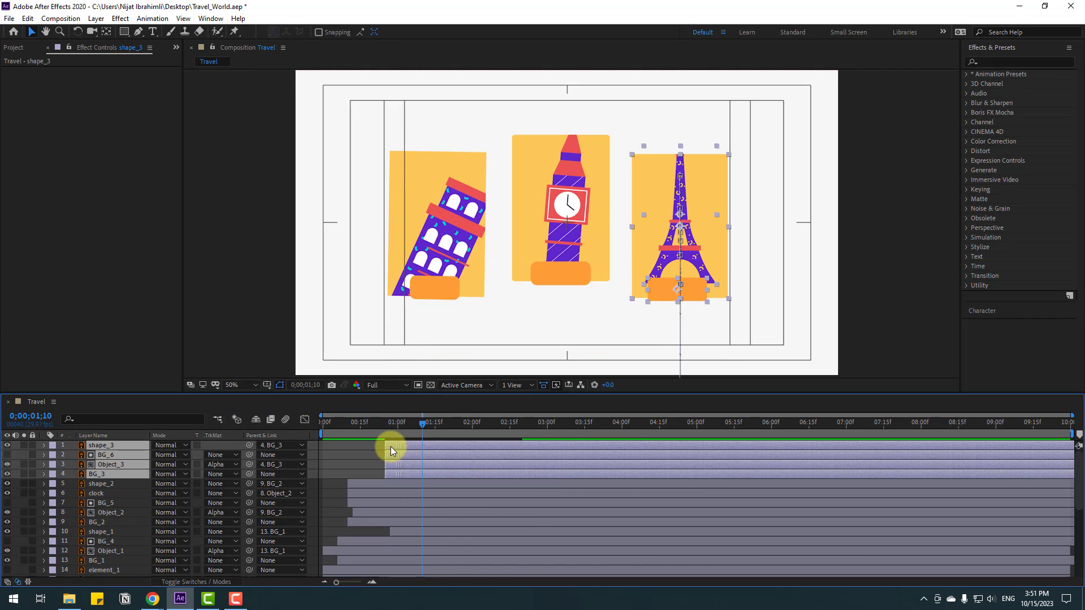
left_click_drag(323, 422, 377, 427)
left_click_drag(394, 429, 438, 423)
- Isolate Object_3, move its anchor point to the tower's lower-left corner, and show all layers again
left_click(693, 275)
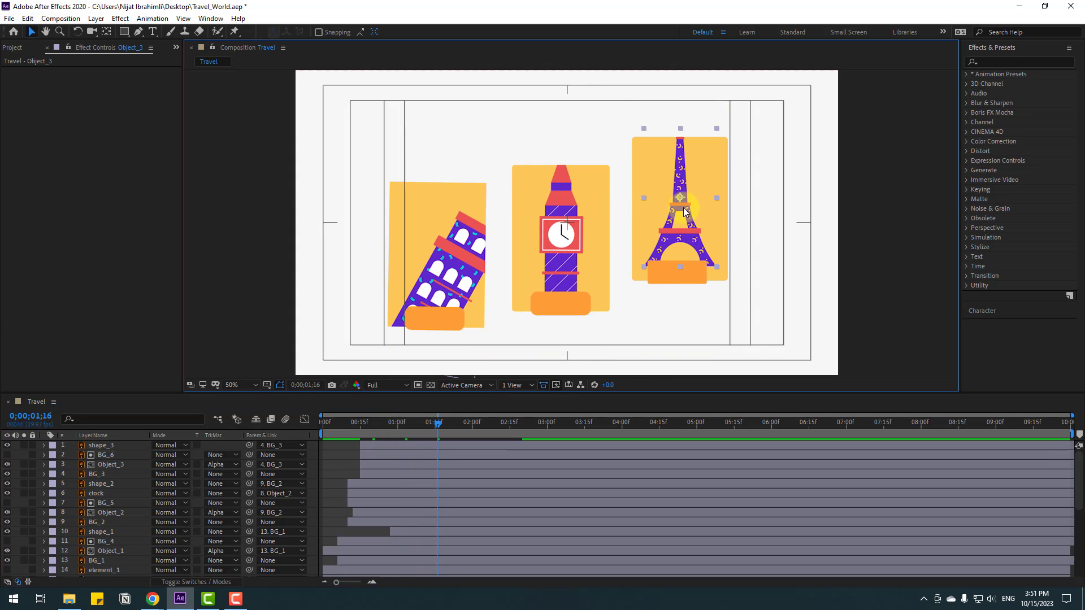
left_click(24, 465)
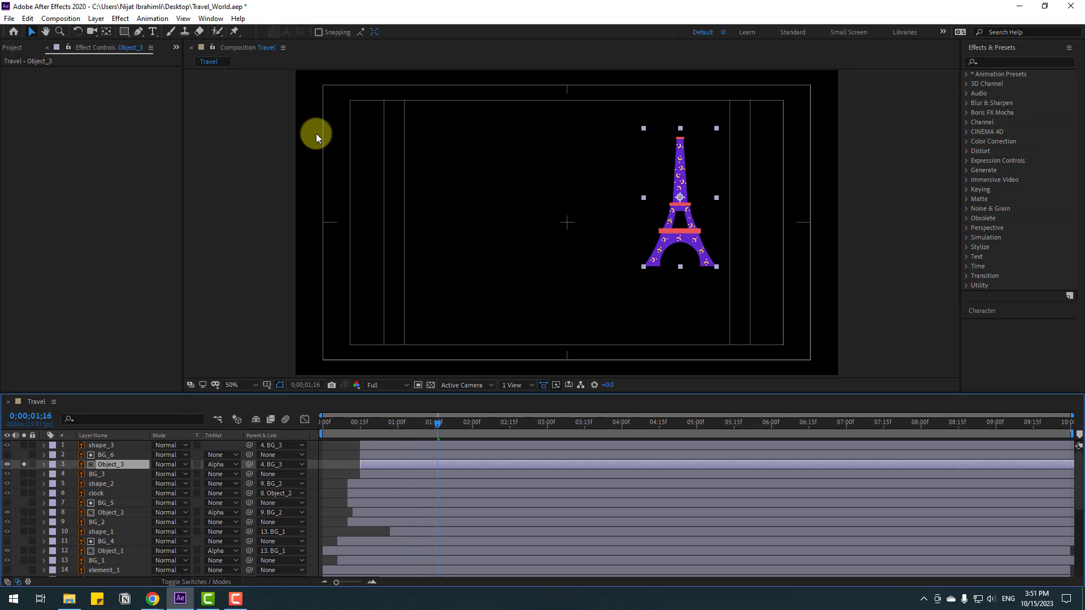
left_click(106, 32)
left_click_drag(676, 200, 647, 268)
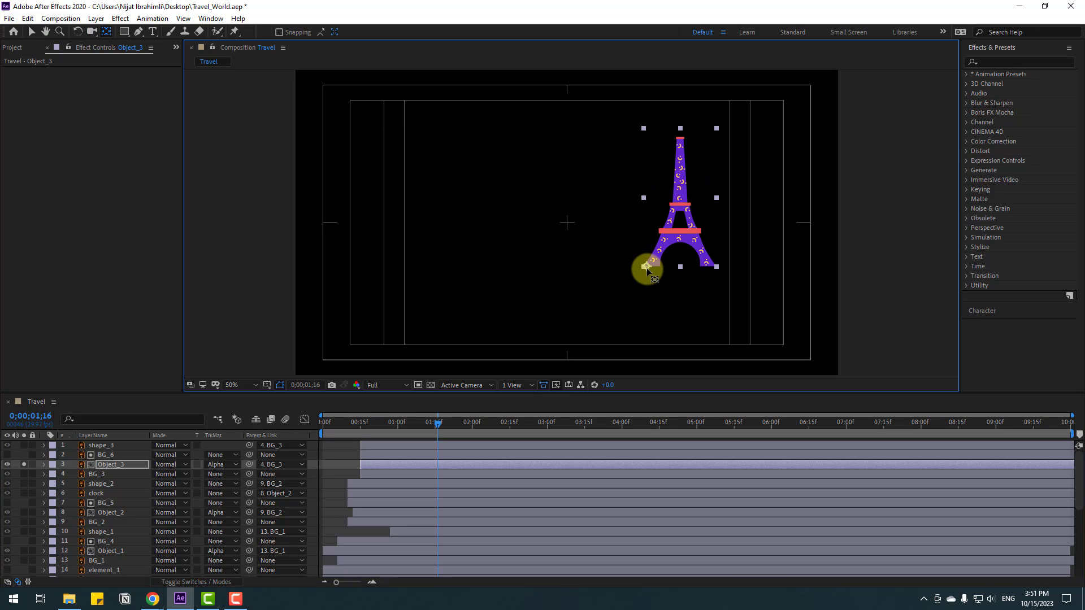
left_click(31, 32)
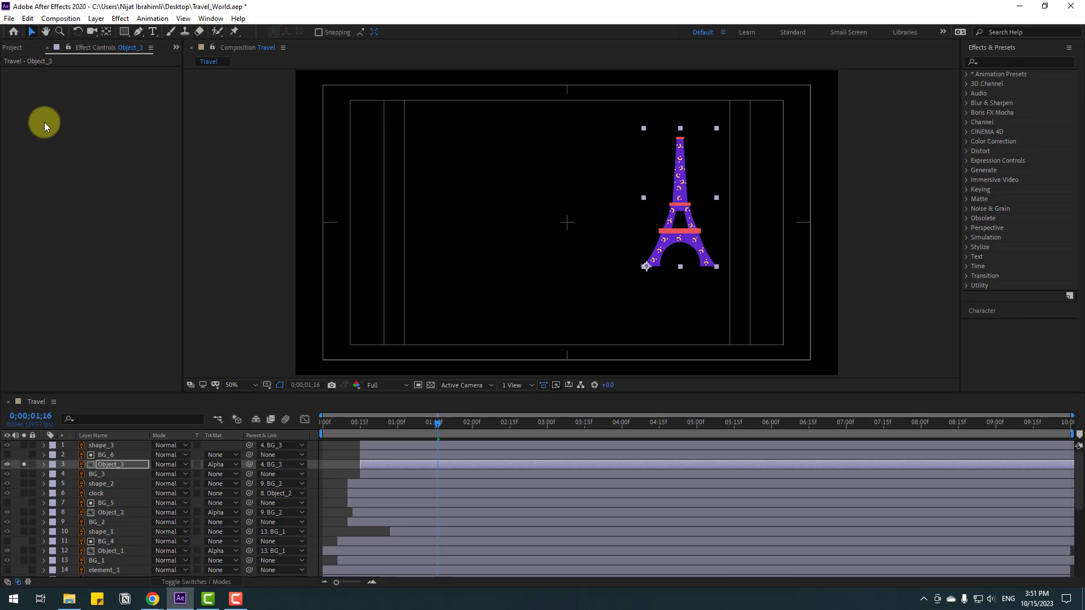
left_click(24, 464)
- Add Object_3 Rotation keyframes of -86° at 1:16 and 0° at 1:26
key("r")
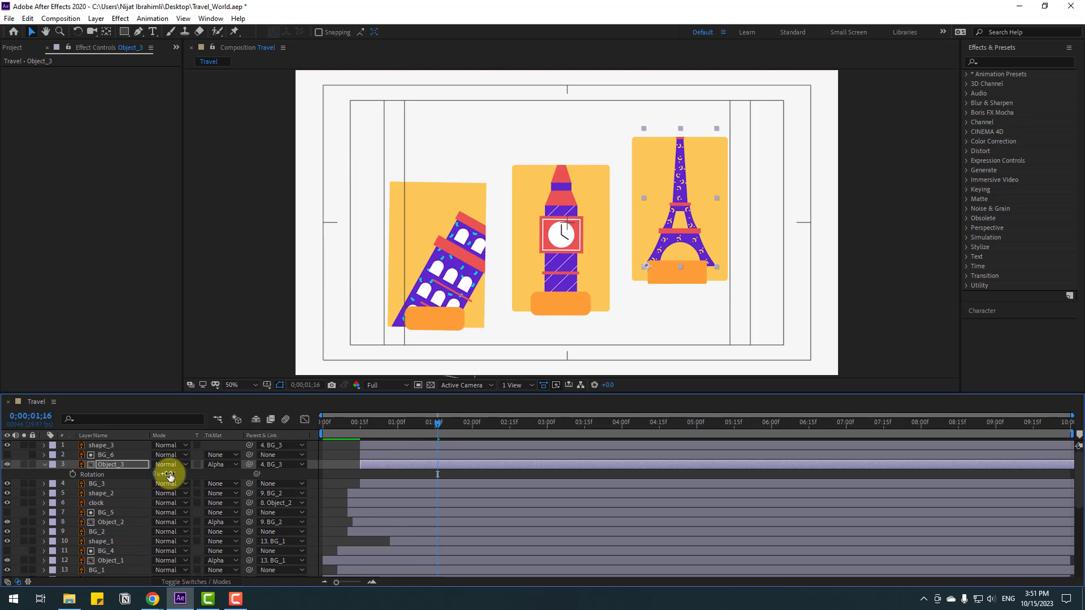
left_click_drag(169, 474, 133, 485)
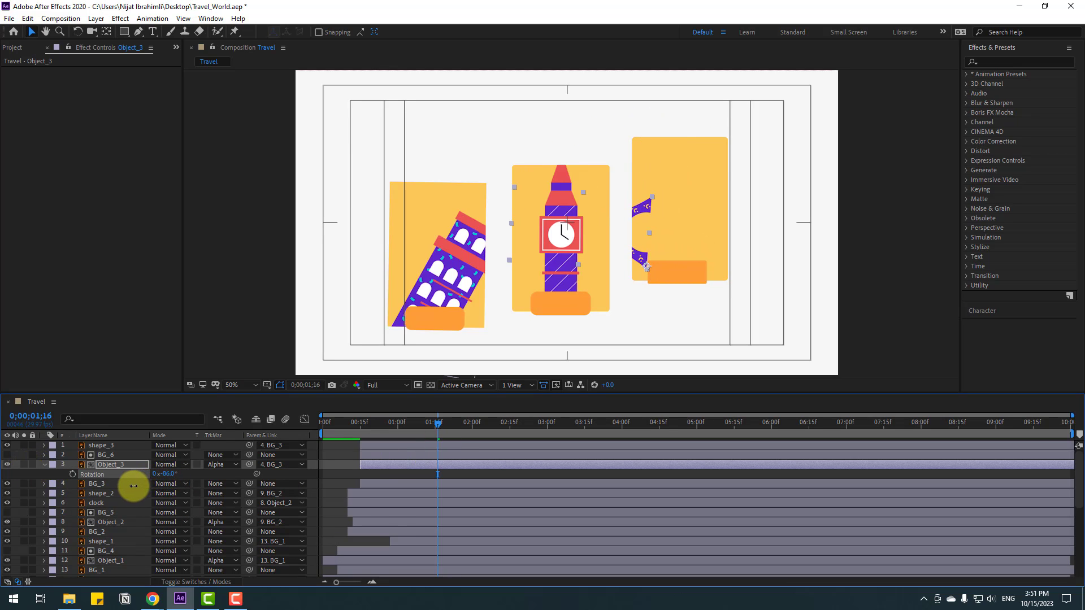
left_click(72, 474)
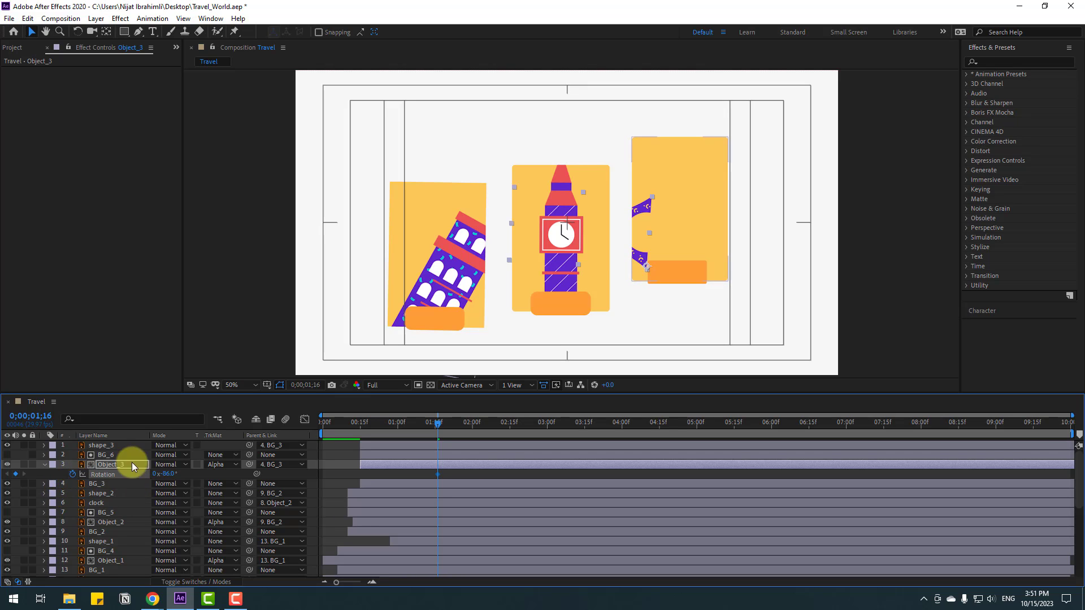
key("shift+Page_Down")
left_click_drag(159, 474, 216, 476)
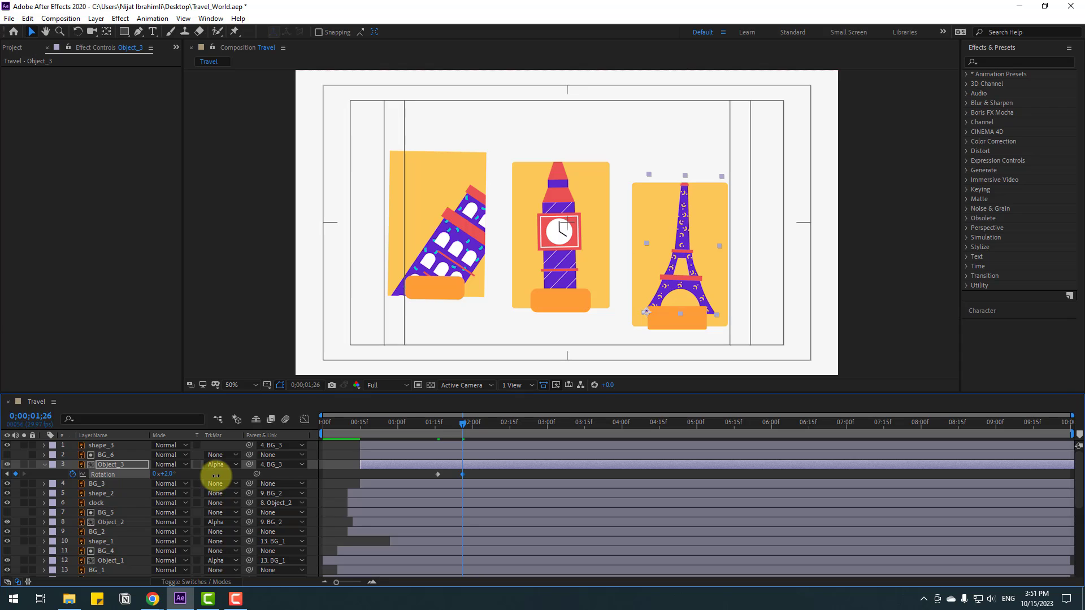
key("shift+Page_Down")
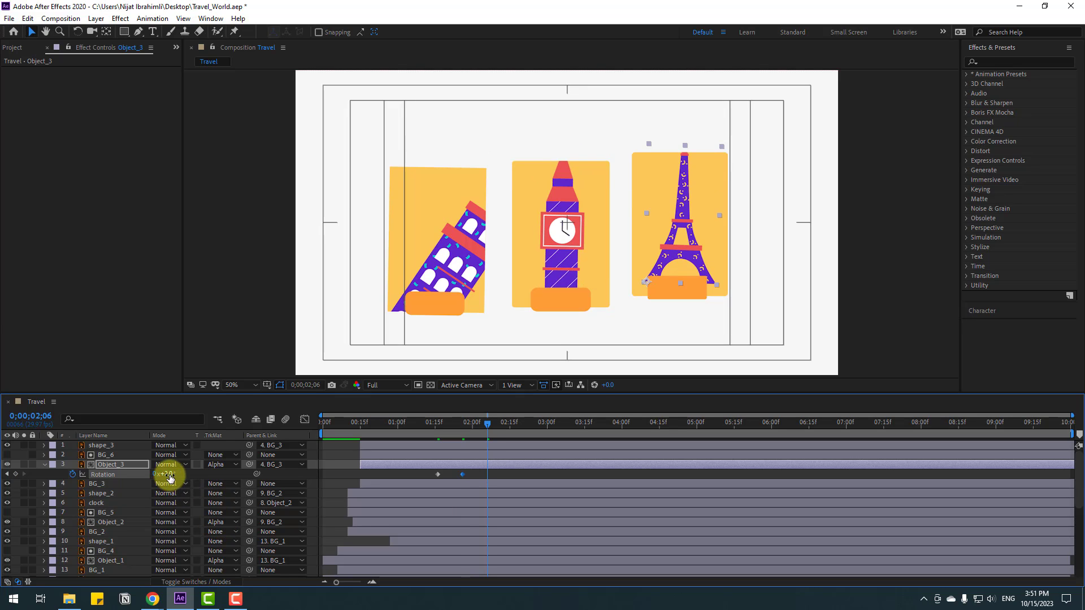
left_click(463, 425)
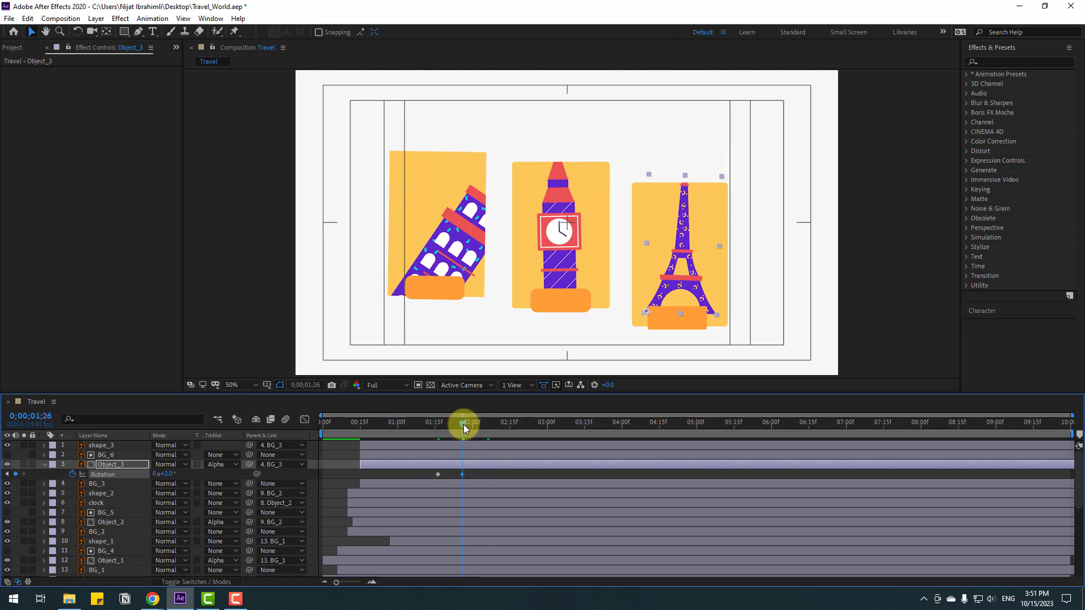
left_click_drag(172, 476, 173, 477)
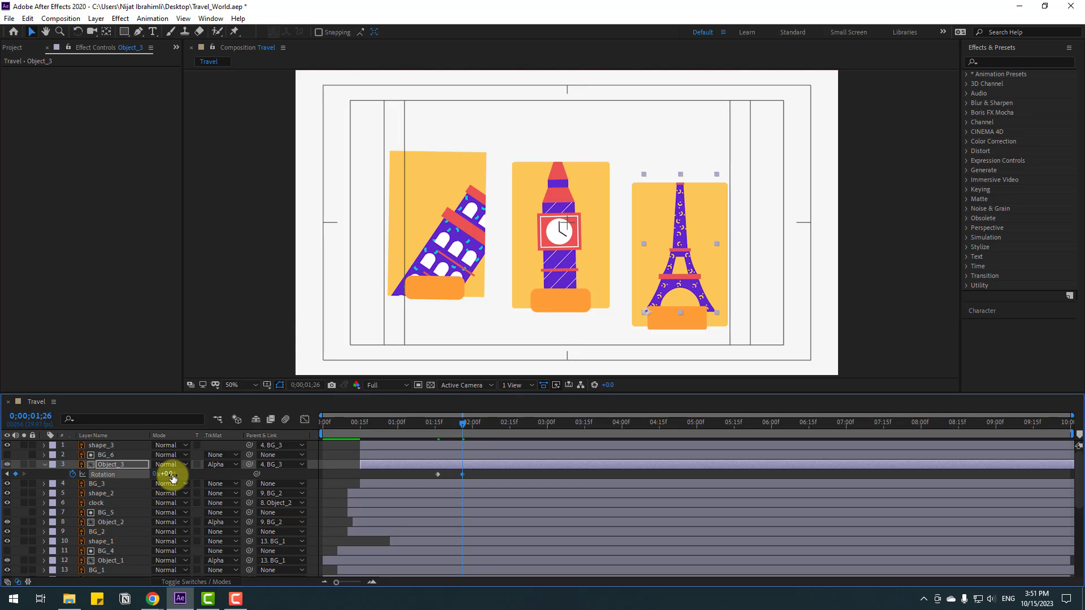
- Continue Object_3's swing with Rotation keyframes of -4° at 2:06, 0° at 2:16, -2° at 2:26 and 0° at 3:06
key("shift+Page_Down")
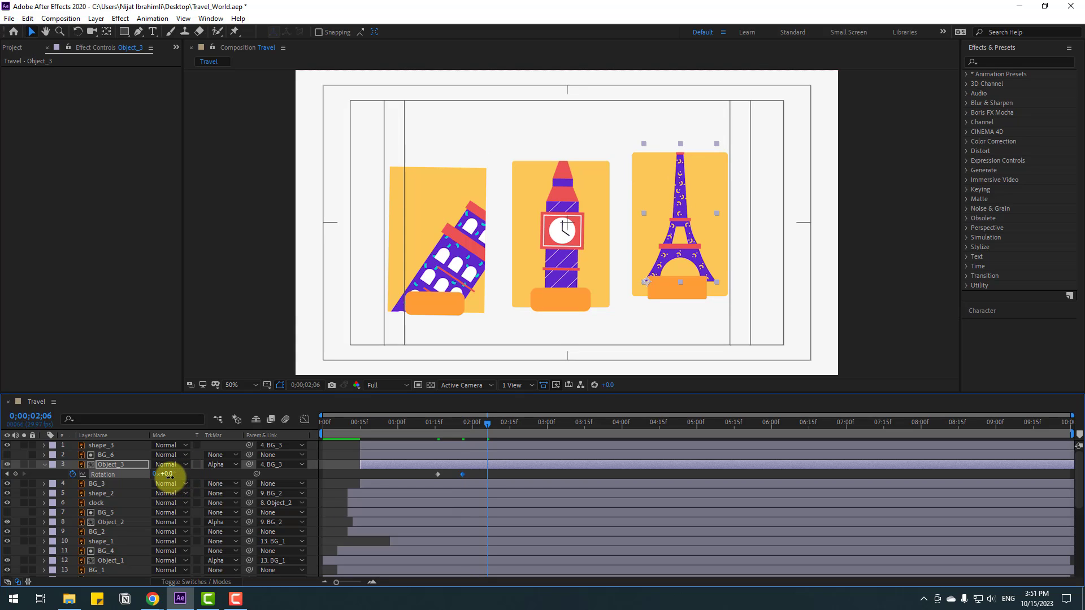
key("Return")
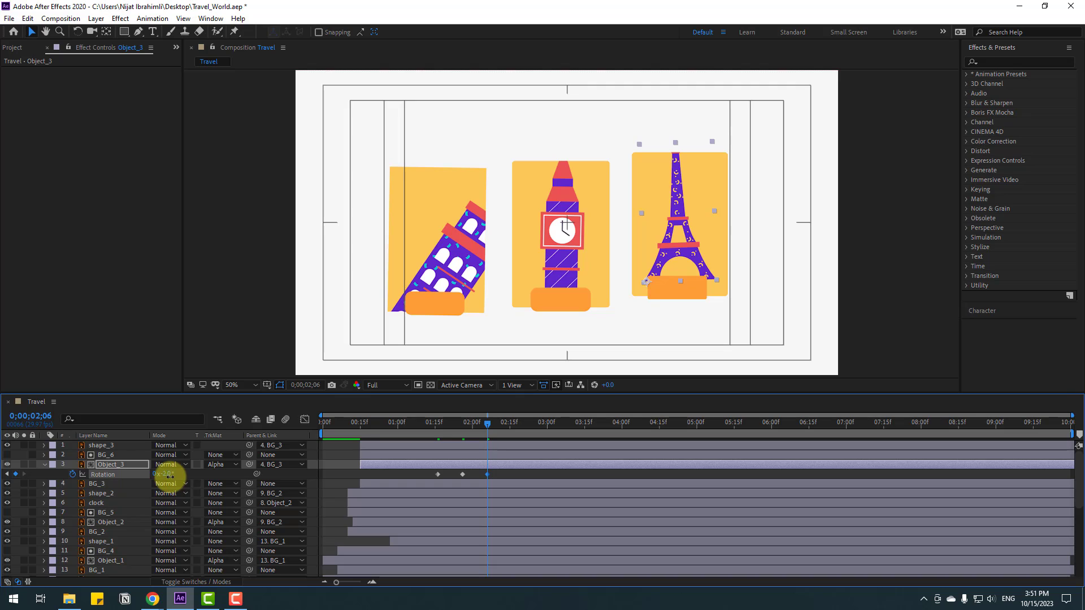
type("-4")
key("Return")
key("shift+Page_Down")
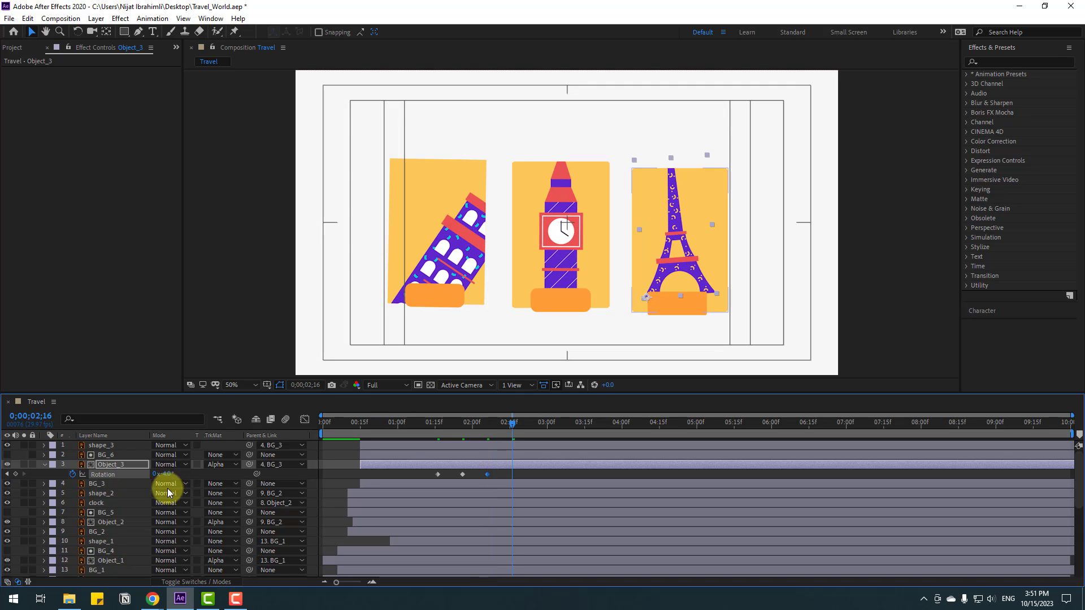
left_click(167, 475)
key("shift+Page_Down")
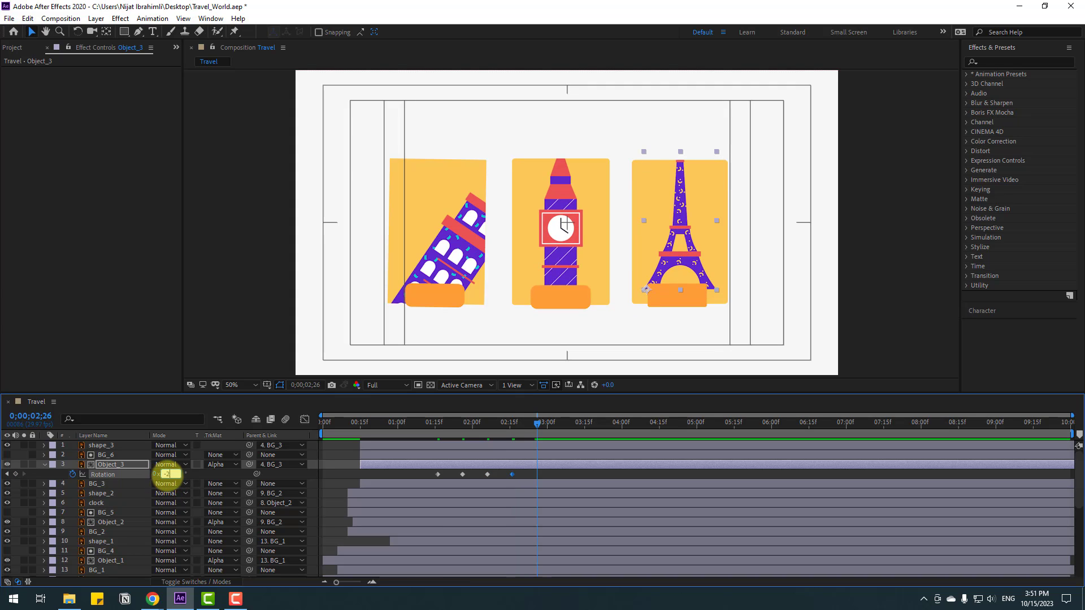
key("Return")
- Apply Easy Ease to all of Object_3's Rotation keyframes and preview the swing from about 1:12
left_click_drag(571, 473, 416, 479)
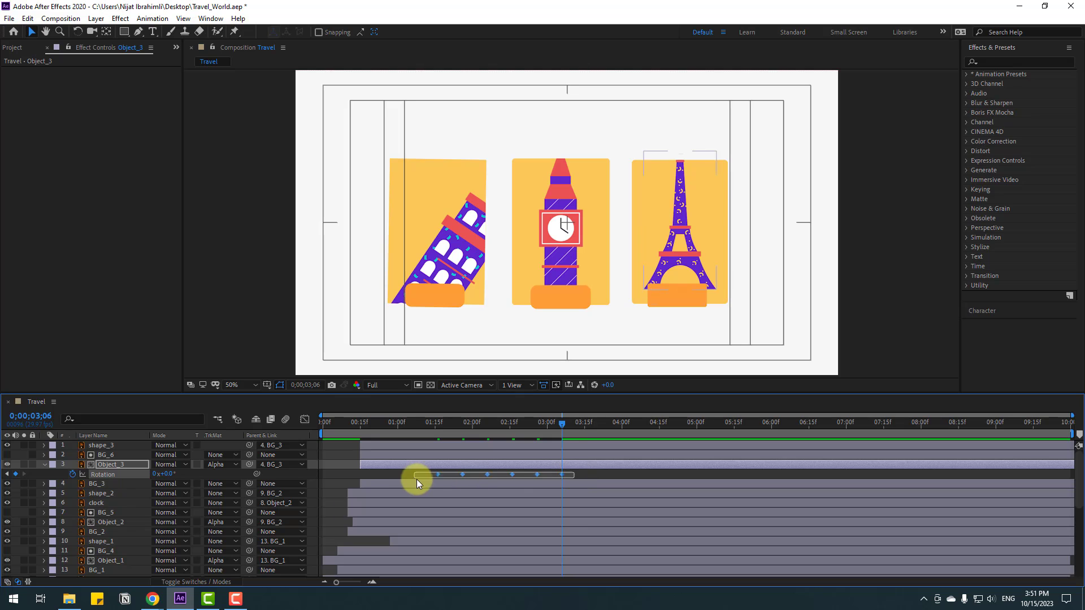
right_click(438, 473)
mouse_move(542, 467)
left_click(610, 503)
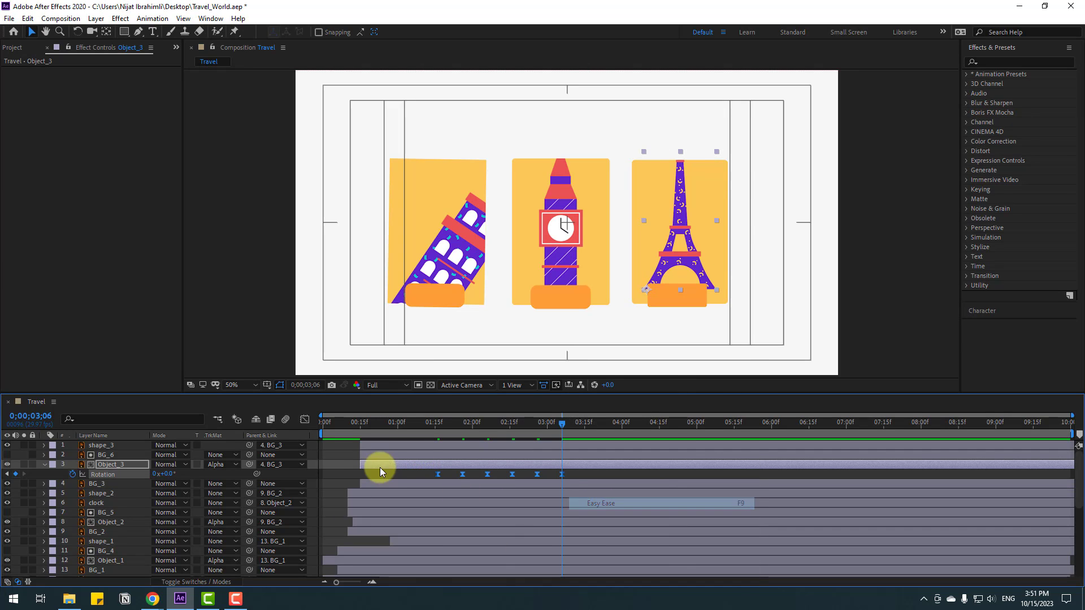
left_click_drag(363, 433, 427, 434)
key("space")
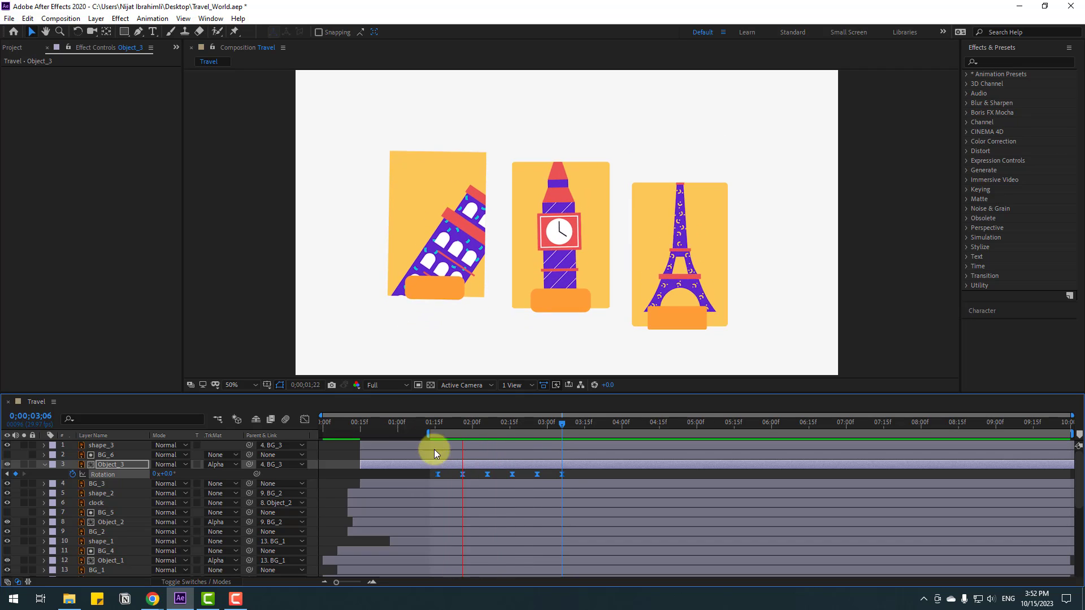
key("space")
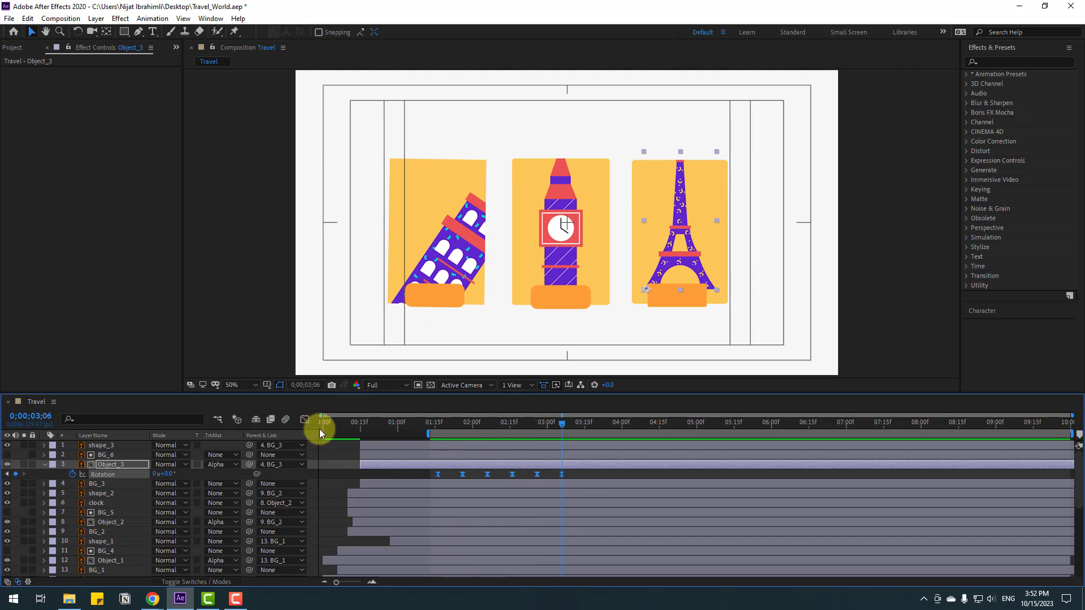
- Reshape Object_3's Rotation speed graph so the first swing peaks sharply just before the 1:26 keyframe, and preview it
left_click(304, 420)
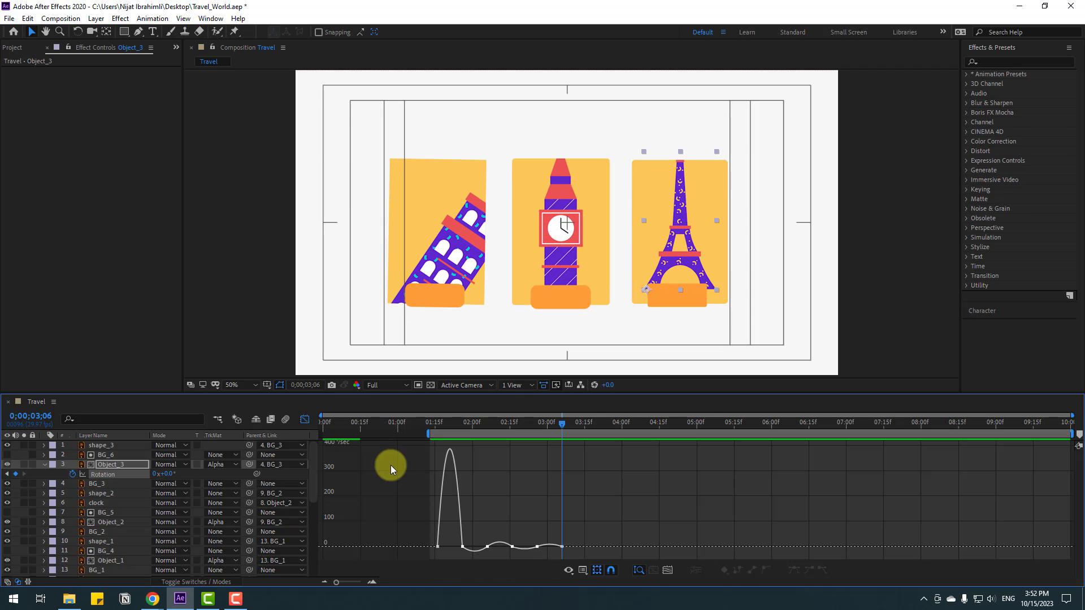
scroll(436, 431, "up", 4)
left_click(425, 423)
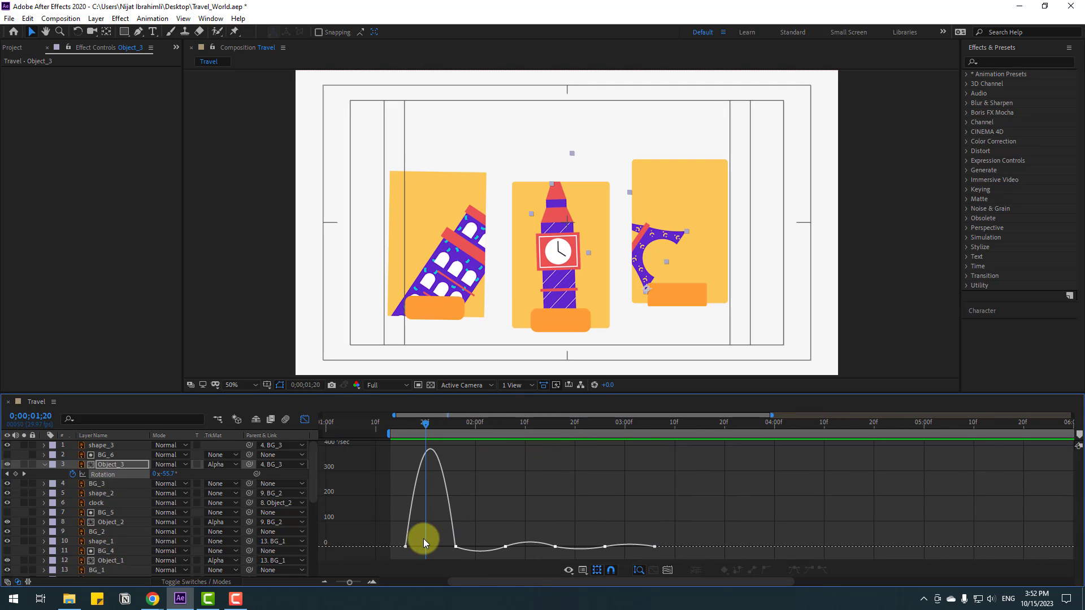
left_click_drag(416, 551, 445, 547)
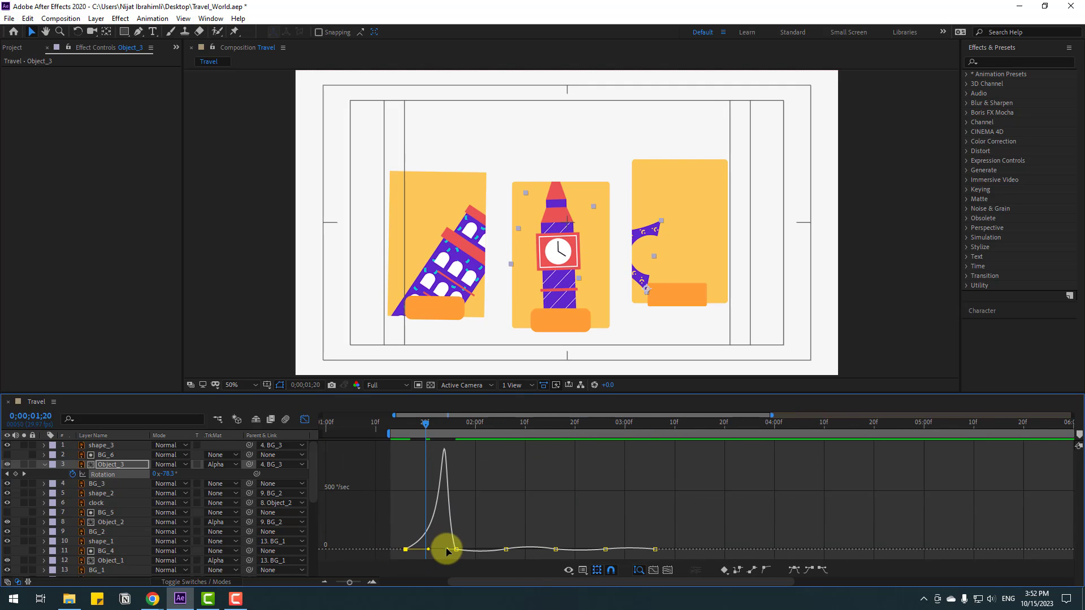
scroll(446, 550, "down", 3)
key("space")
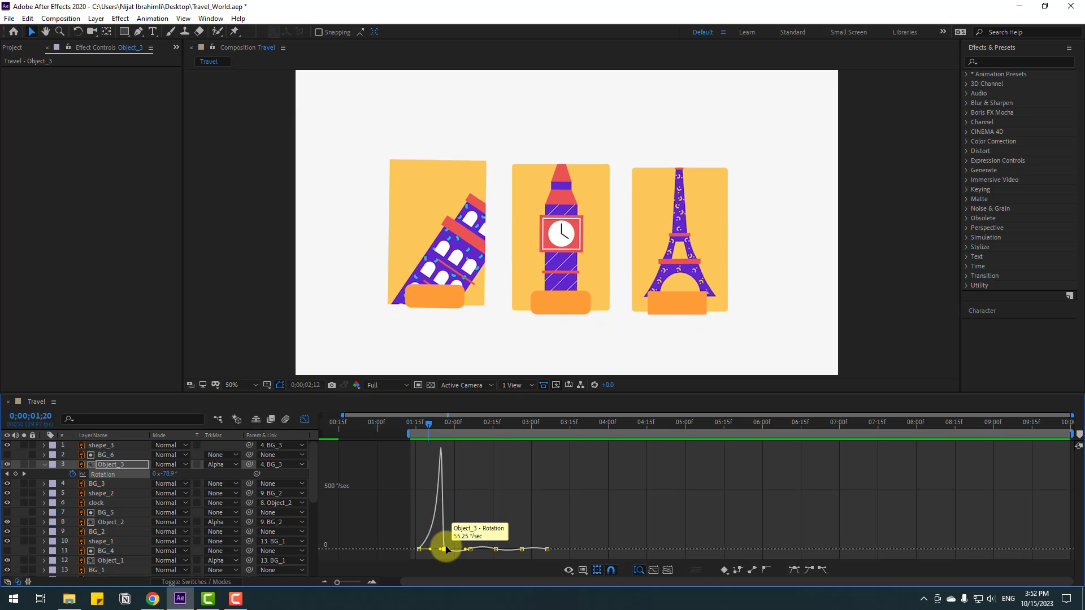
left_click(305, 420)
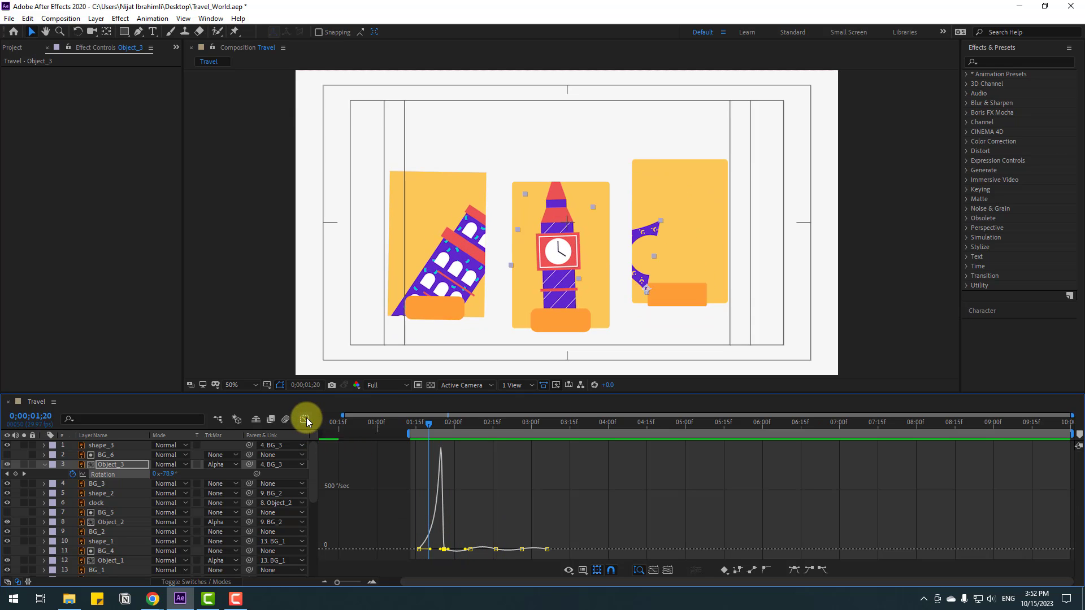
left_click(304, 419)
- Compress Object_3's last five Rotation keyframes proportionally so the swing ends at about 2:27, and preview it
scroll(490, 511, "left", 2)
left_click(561, 475)
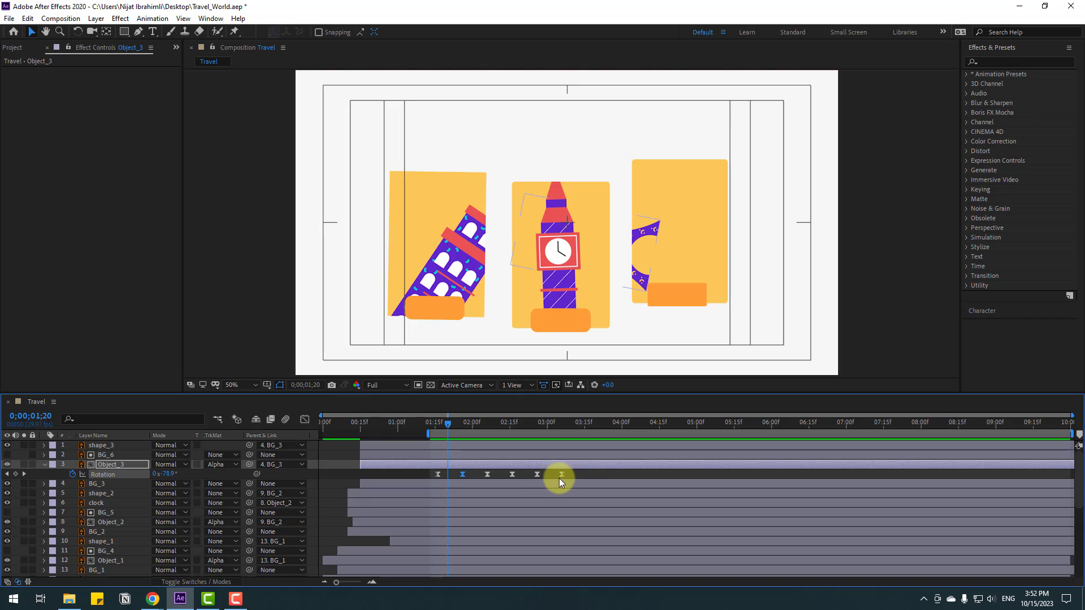
left_click_drag(575, 478, 456, 470)
left_click_drag(562, 474, 540, 473)
key("space")
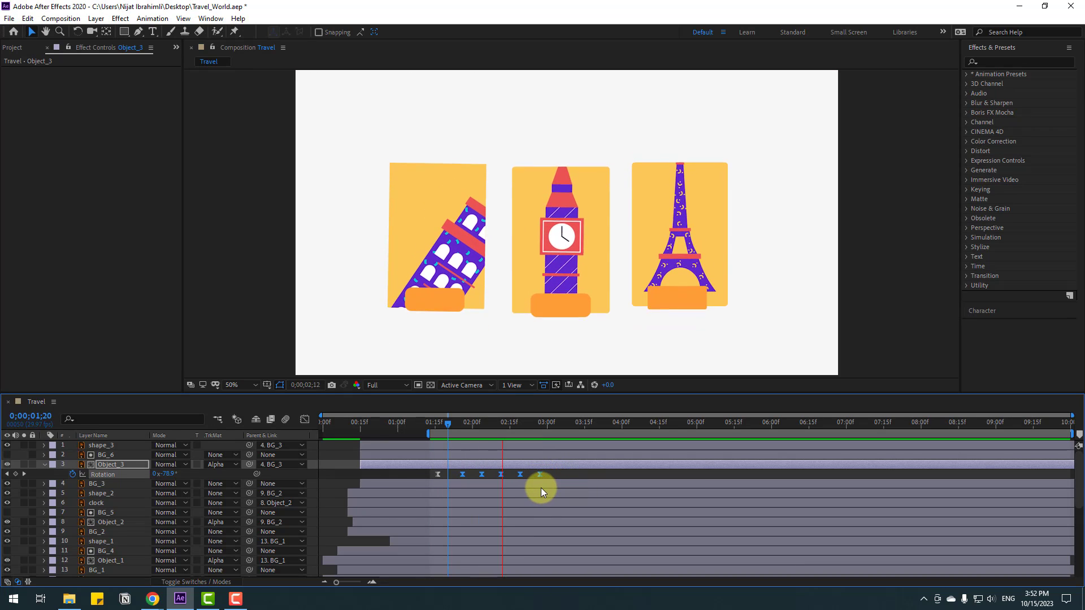
left_click_drag(444, 422, 532, 422)
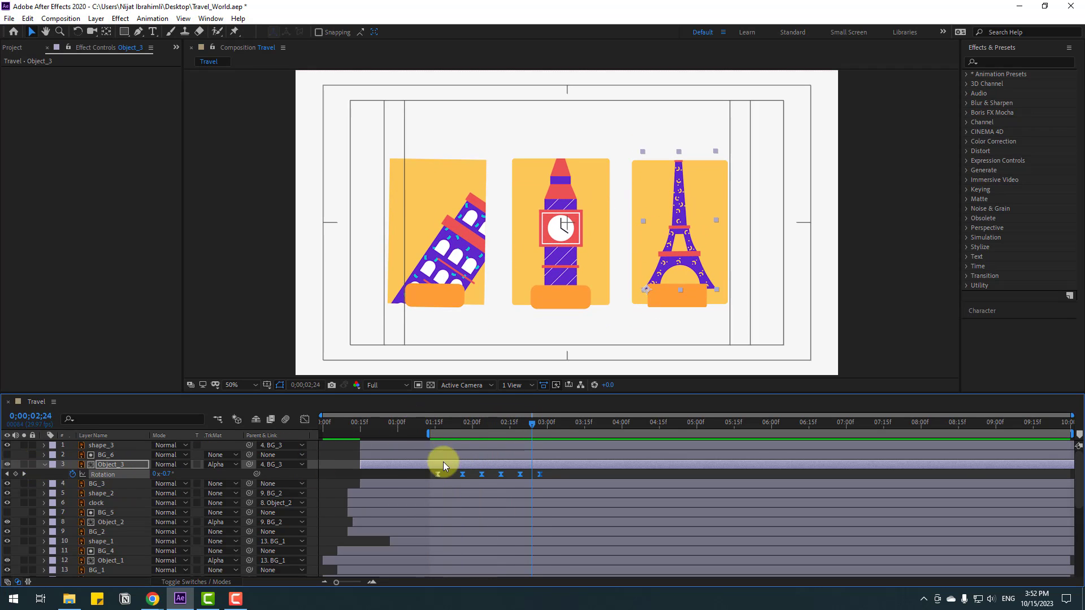
- Add Object_3 Scale keyframes of 100% at 1:18 and 0% at 1:09, and preview the animation from about 1:00
left_click_drag(450, 422, 441, 421)
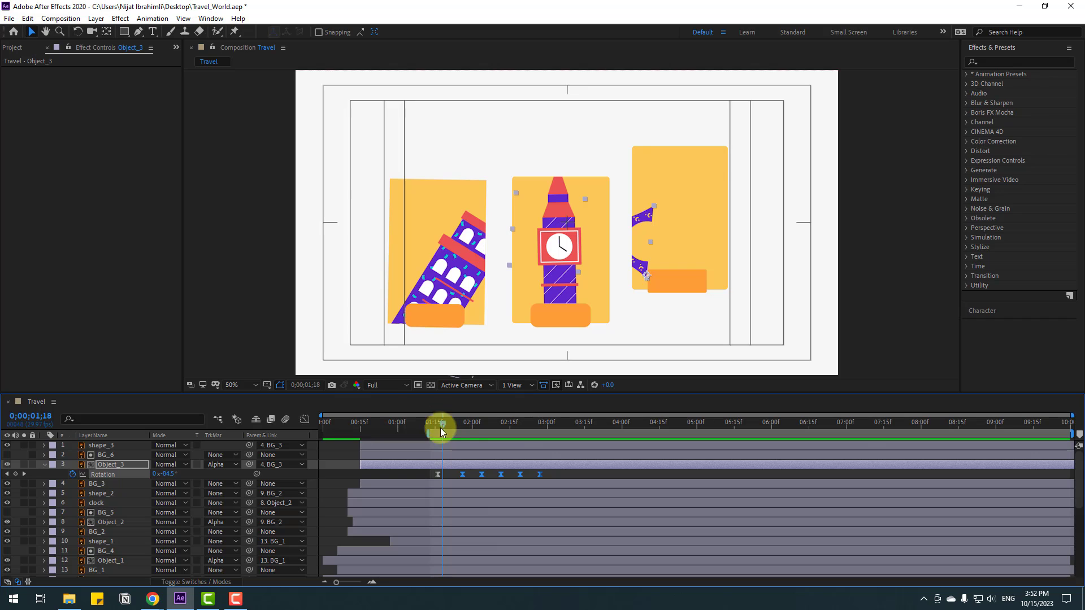
key("shift+s")
left_click(72, 474)
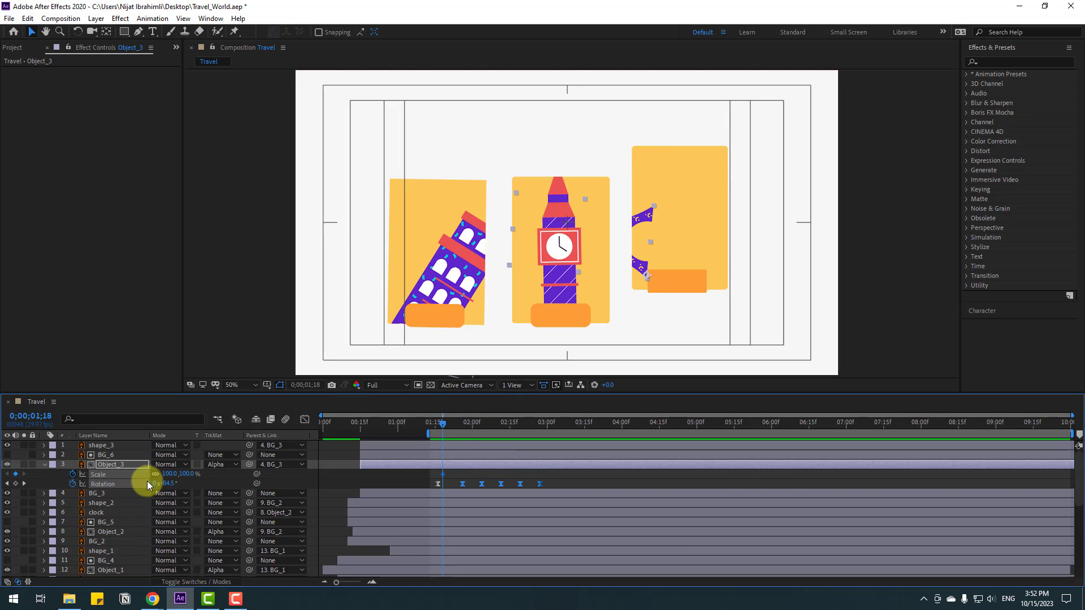
left_click_drag(435, 421, 398, 435)
left_click(170, 474)
type("0")
key("Return")
key("space")
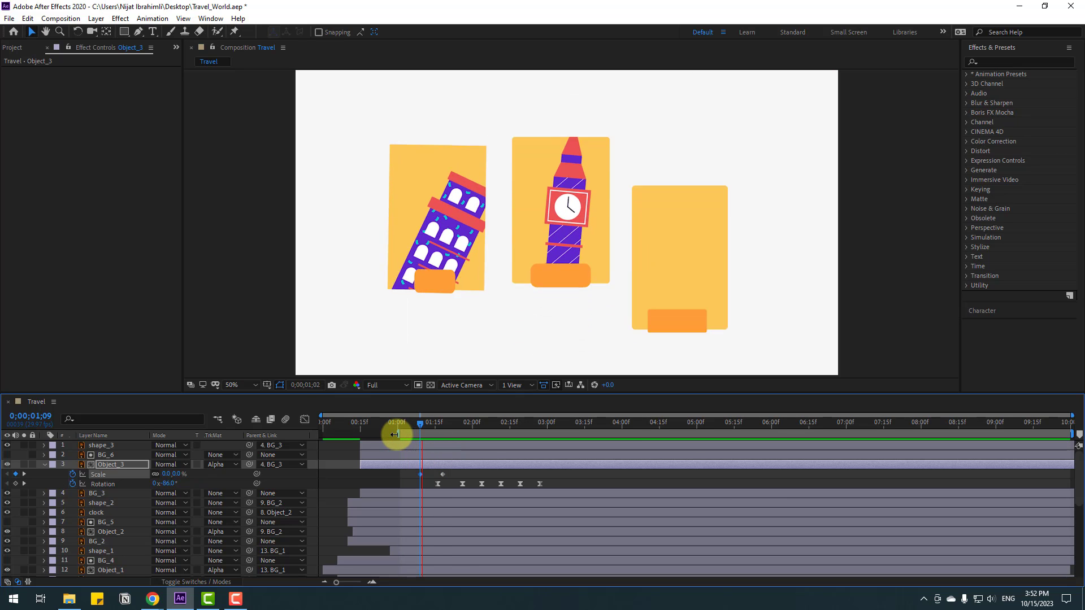
key("space")
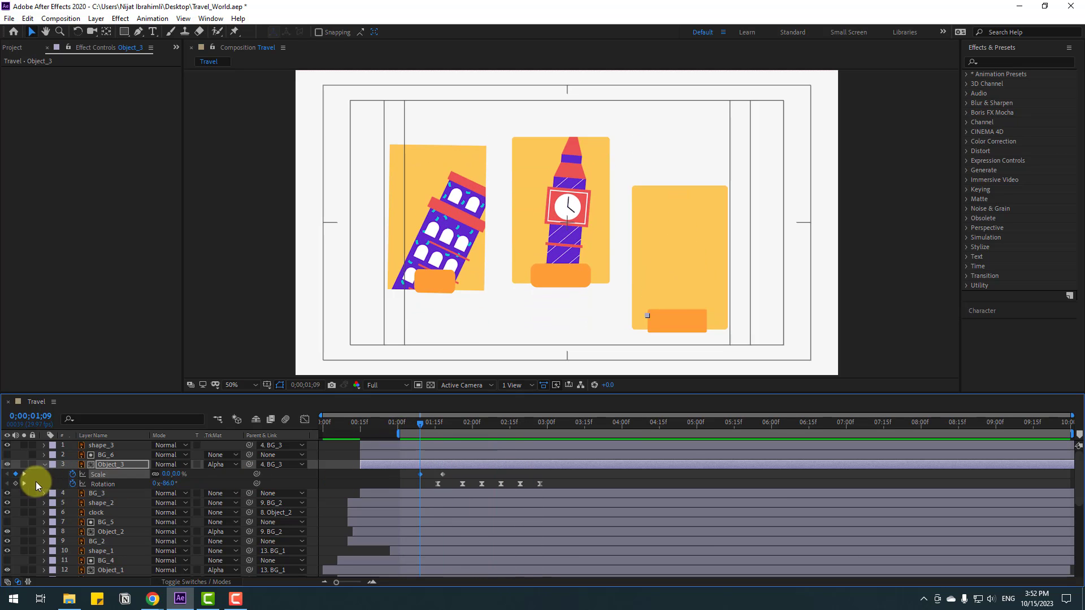
- Collapse Object_3's properties and preview the card animation from the start of the composition
left_click(45, 465)
left_click_drag(358, 426, 322, 433)
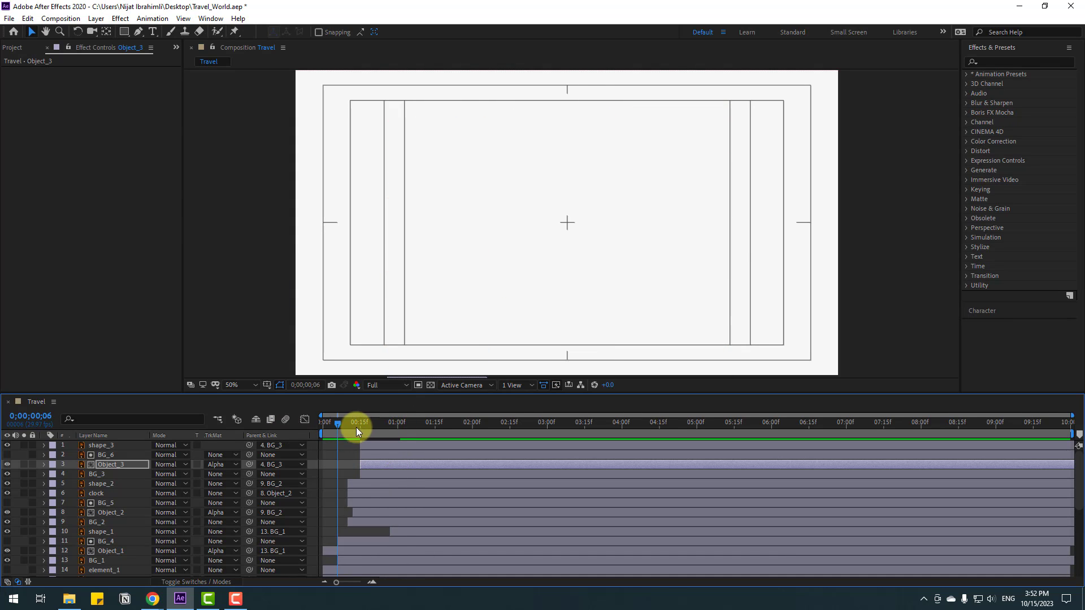
key("space")
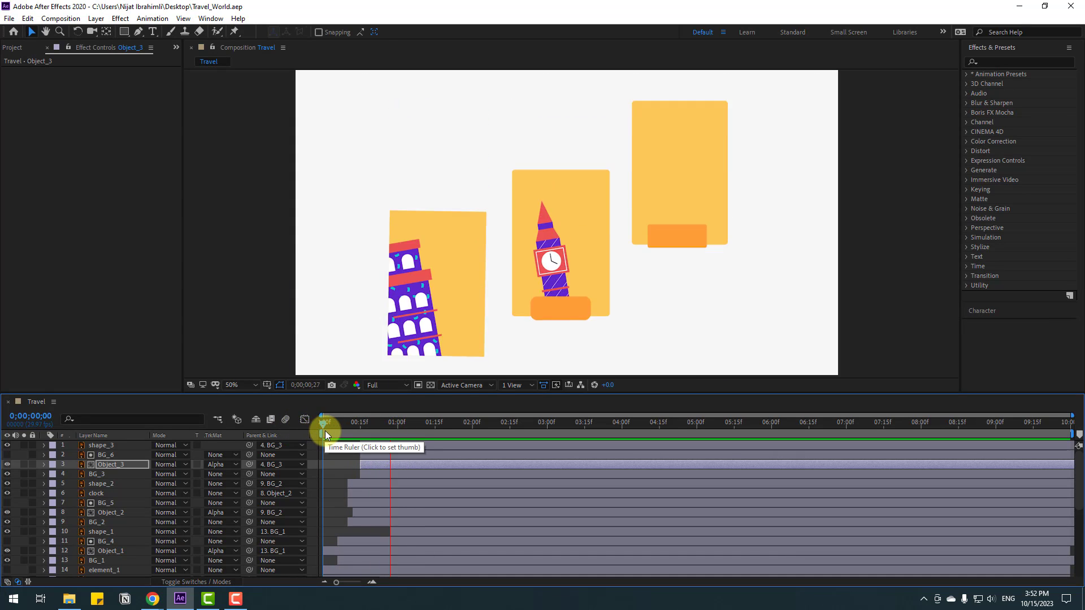
left_click(371, 424)
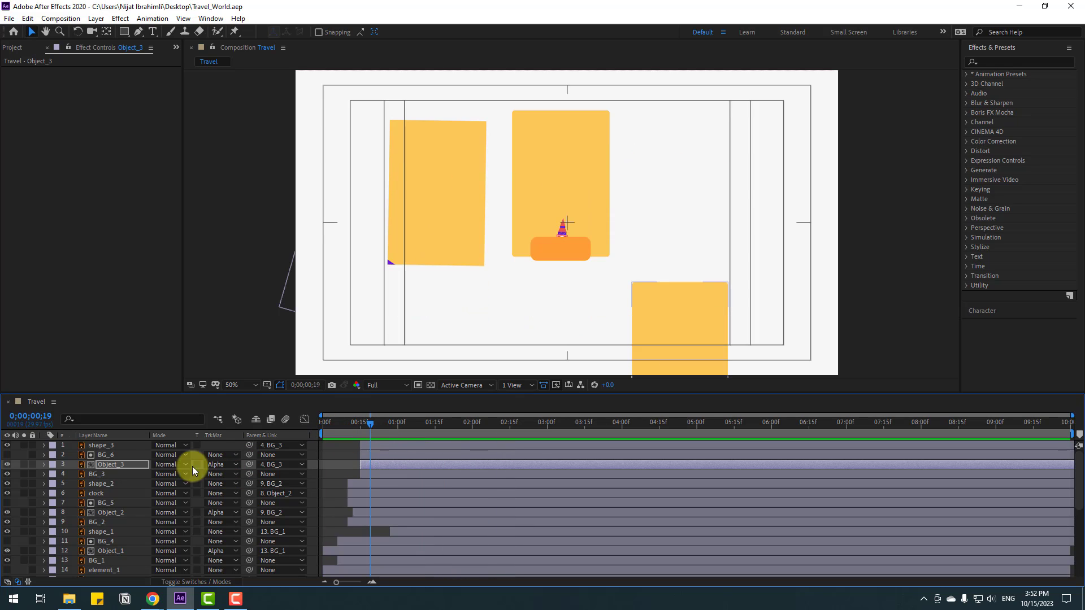
- Shift Object_3 with its keyframes earlier so its Scale animation begins at about 0:16, and preview the timing
left_click_drag(336, 428, 390, 423)
left_click_drag(388, 466, 378, 464)
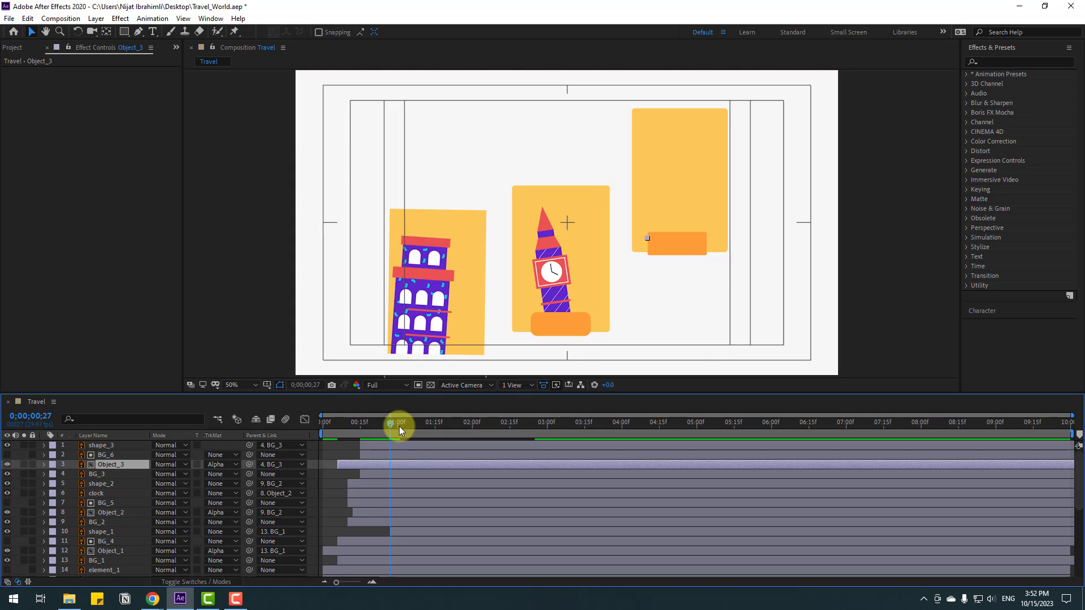
mouse_move(399, 426)
left_mouse_down()
mouse_move(436, 428)
mouse_move(418, 428)
left_mouse_up()
key("u")
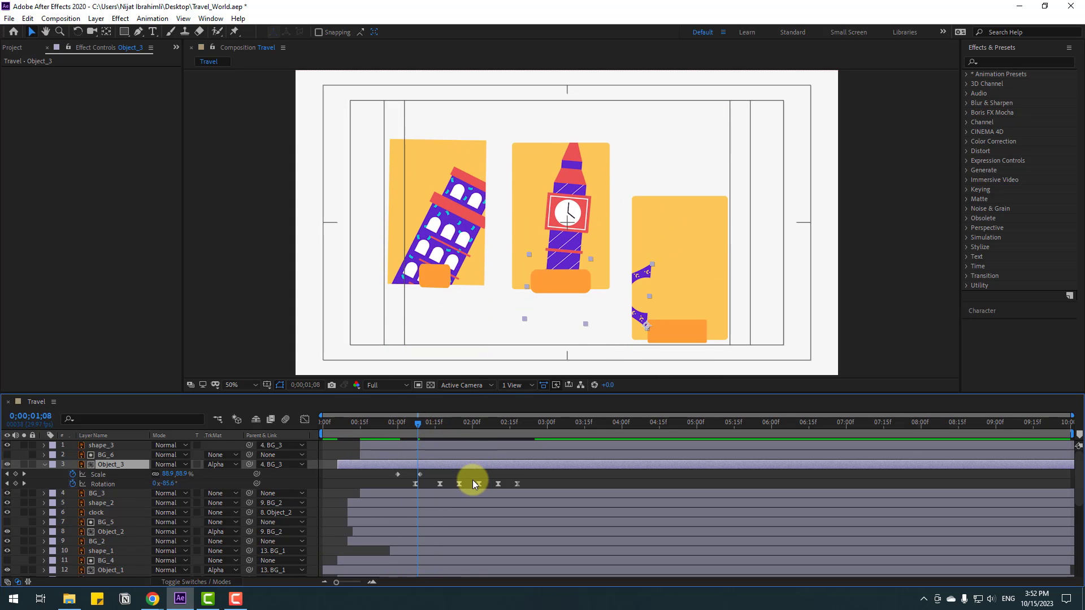
left_click_drag(518, 477, 364, 465)
key("space")
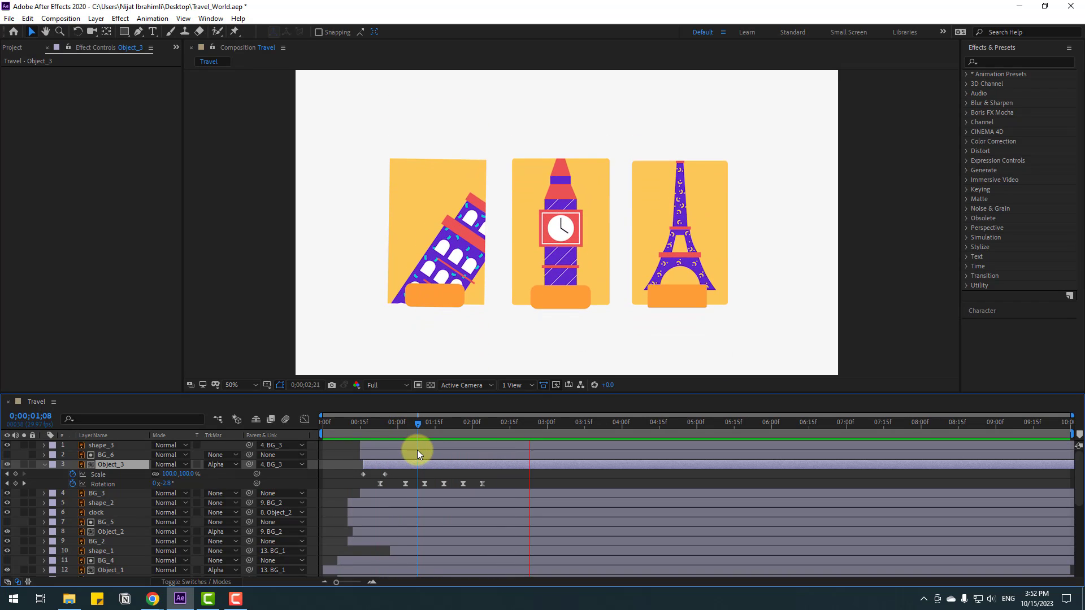
key("space")
left_click(45, 464)
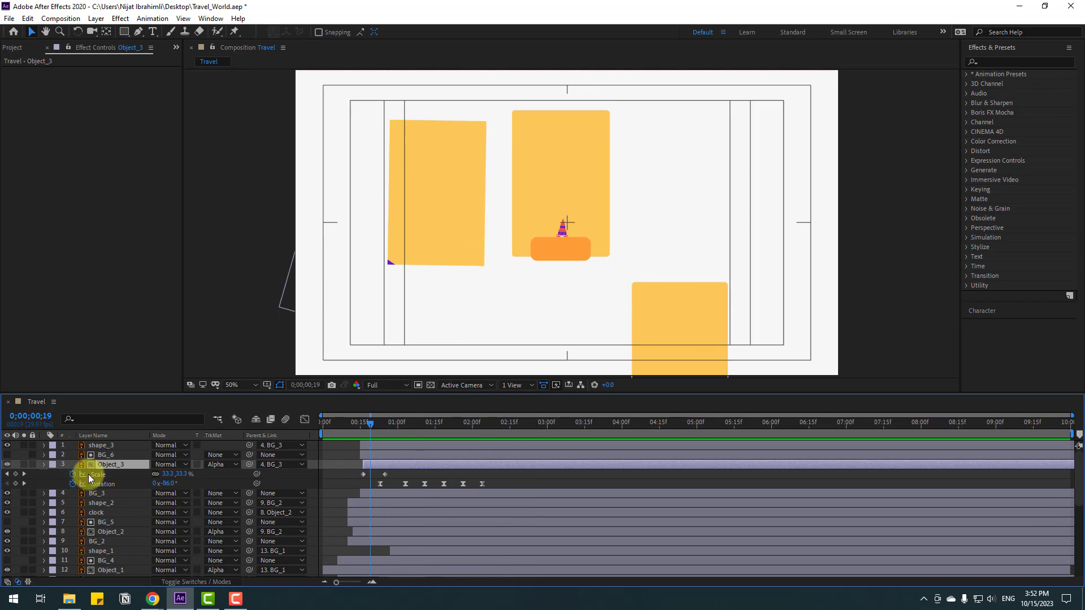
- Examine the Scale keyframes of the leaning tower card's base, shape_1, at about 3:08
left_click(565, 423)
left_click(429, 297)
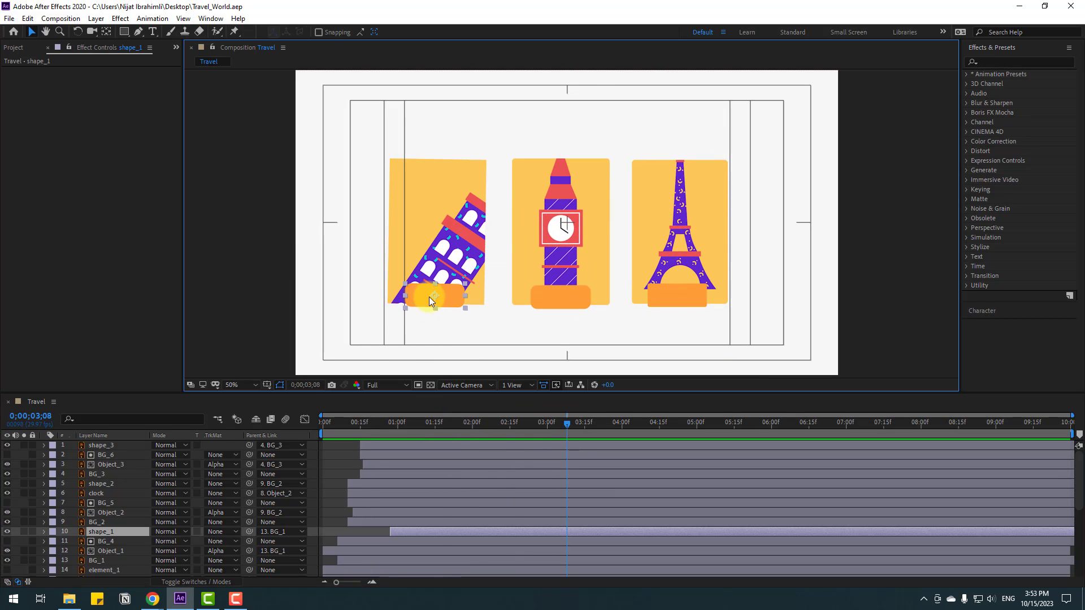
key("s")
left_click_drag(441, 548, 384, 540)
left_click(44, 532)
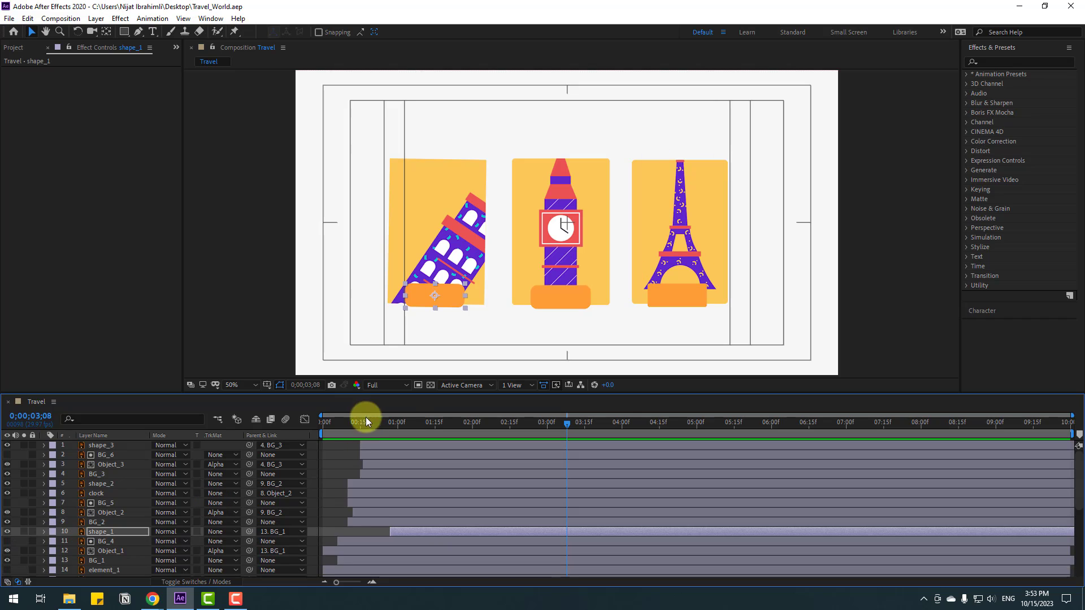
- Check the timing of the second and third cards' base shapes, preview the animation, and save the project
left_click(546, 304)
left_click_drag(331, 423, 383, 420)
left_click(679, 276)
key("space")
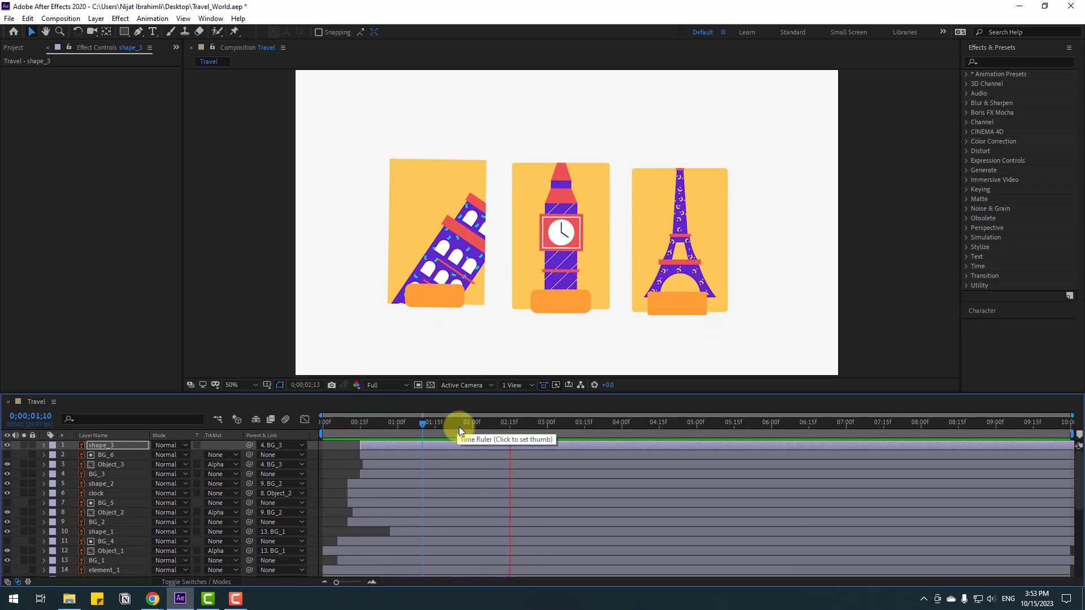
left_click(460, 425)
left_click_drag(460, 427, 557, 429)
left_click(337, 462)
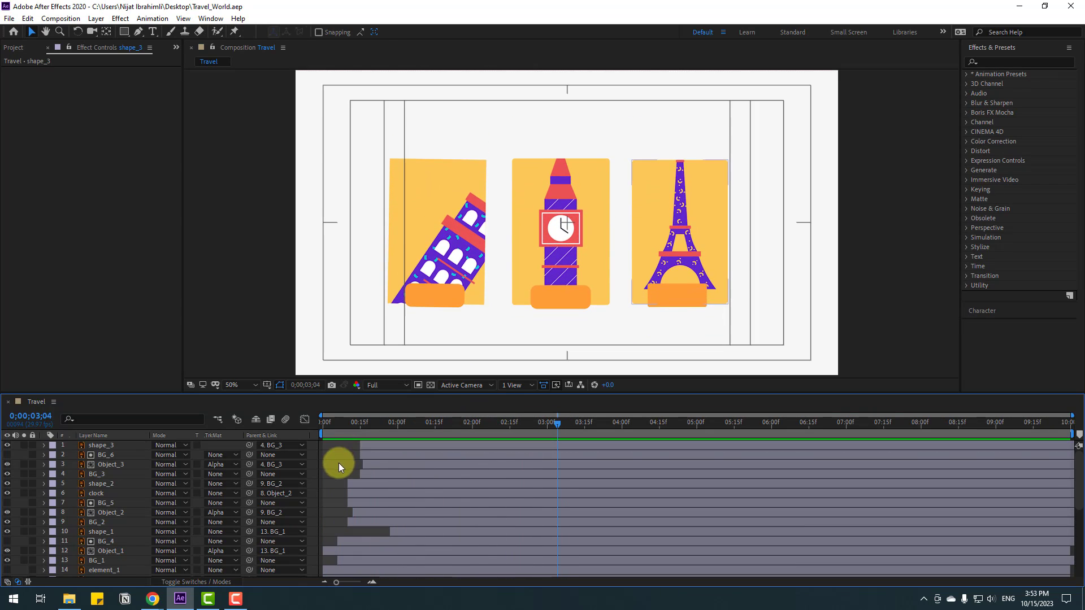
key("ctrl+s")
left_click(422, 164)
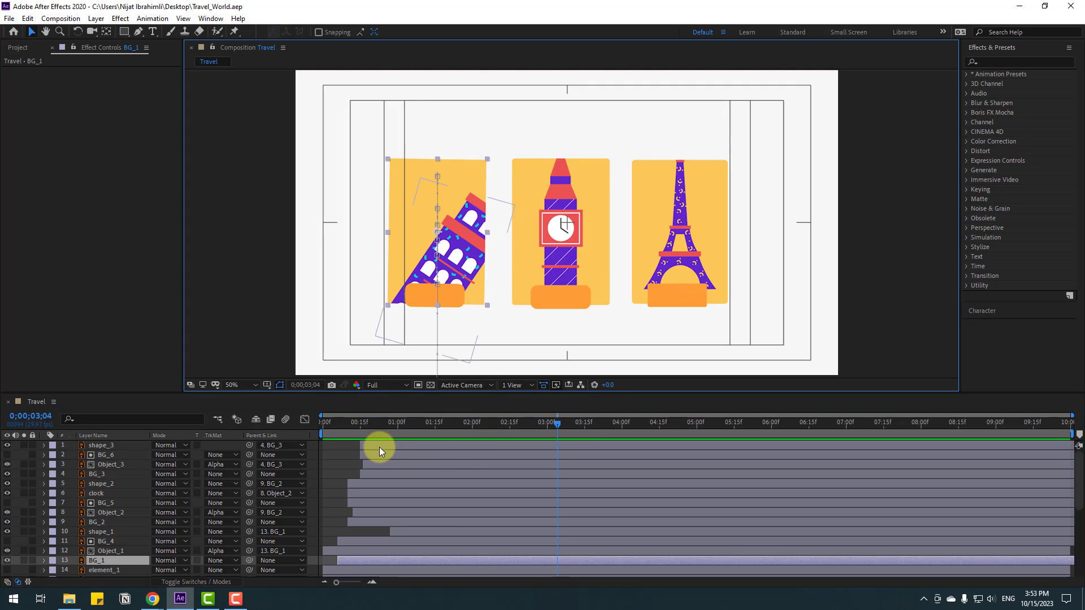
left_click(525, 167, "shift")
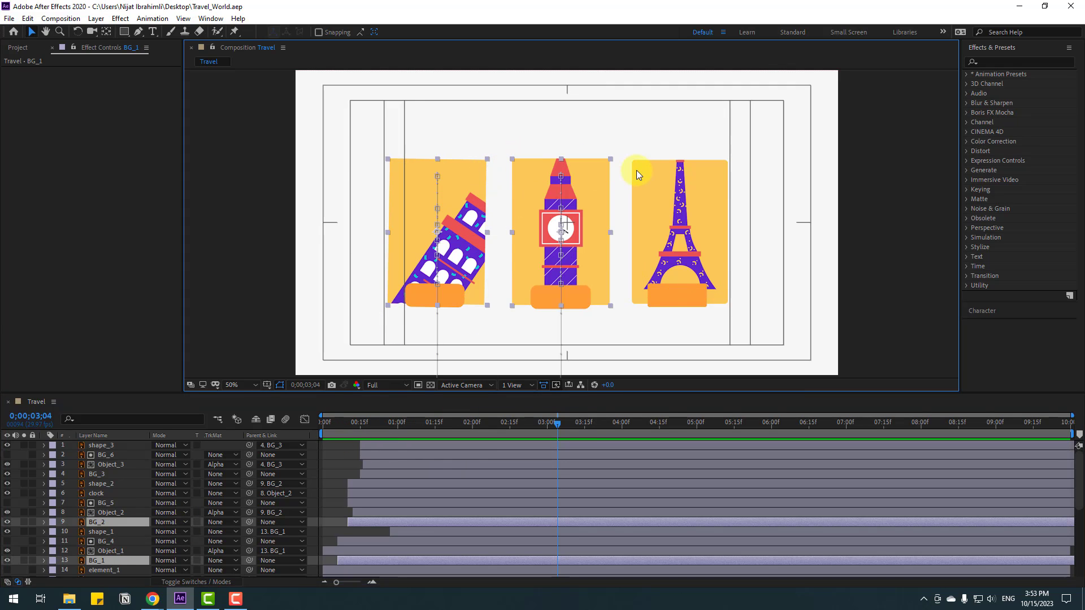
left_click(636, 170, "shift")
left_click(318, 501)
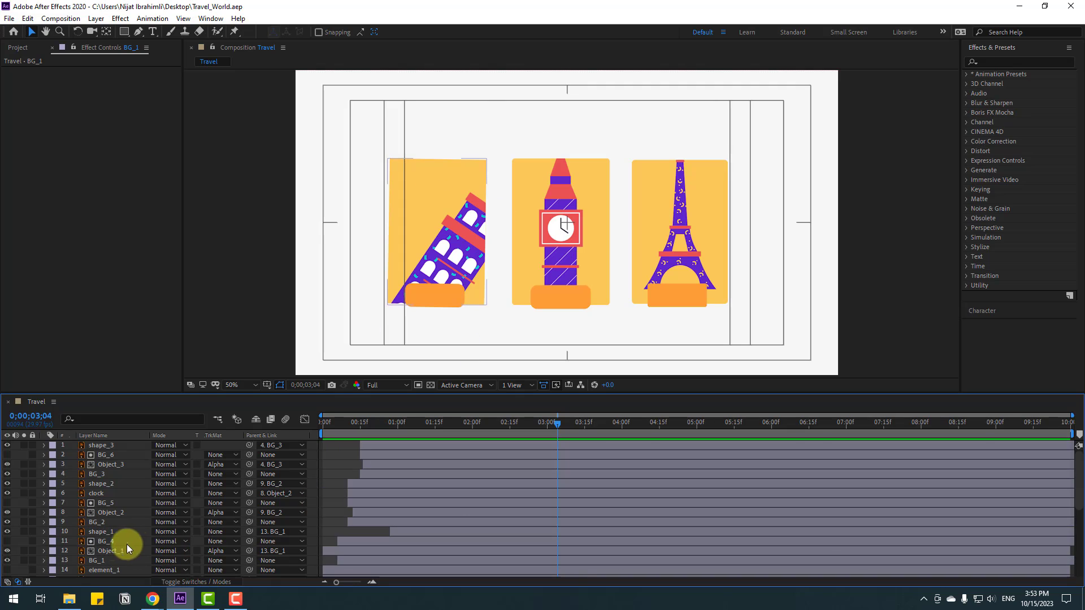
- Parent the matte layers to their cards: BG_4 to BG_1, BG_5 to BG_2, and BG_6 to BG_3
left_click(109, 544)
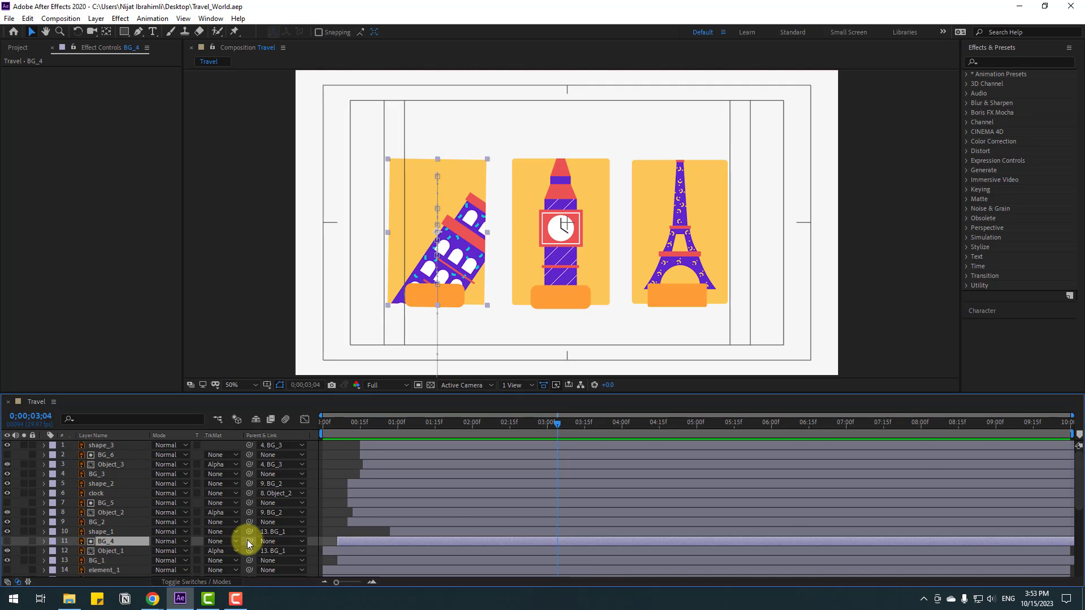
left_click_drag(246, 540, 101, 560)
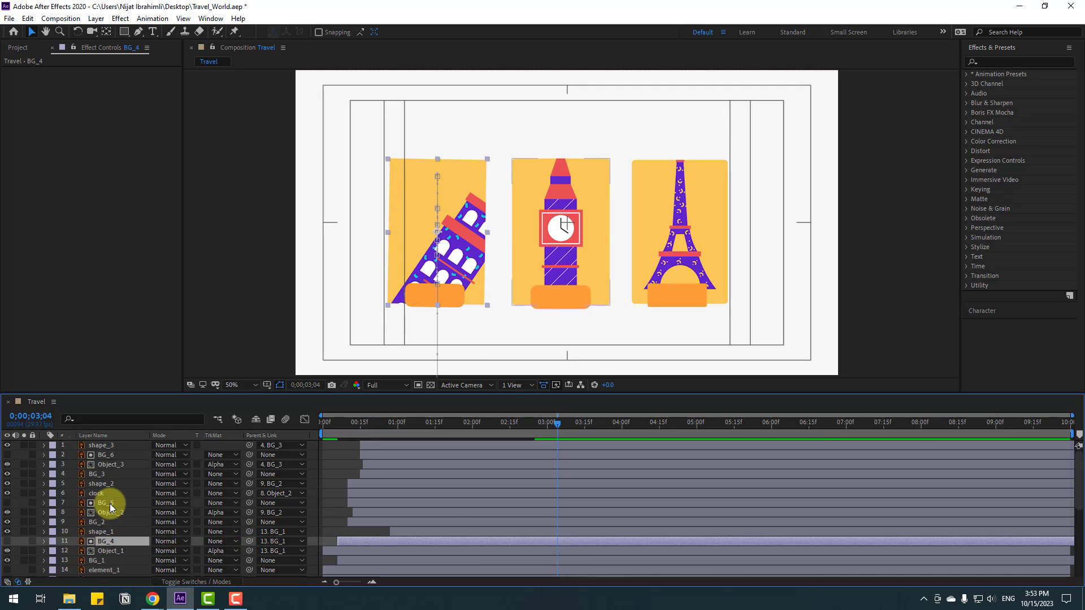
left_click(110, 503)
left_click_drag(250, 505, 97, 518)
left_click(113, 456)
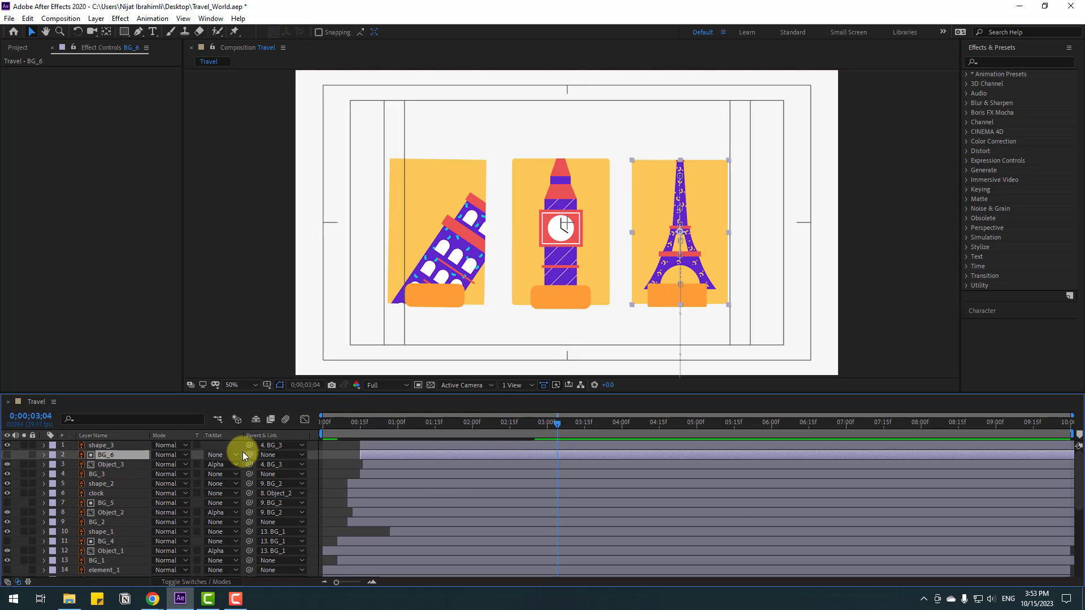
left_click_drag(250, 455, 97, 477)
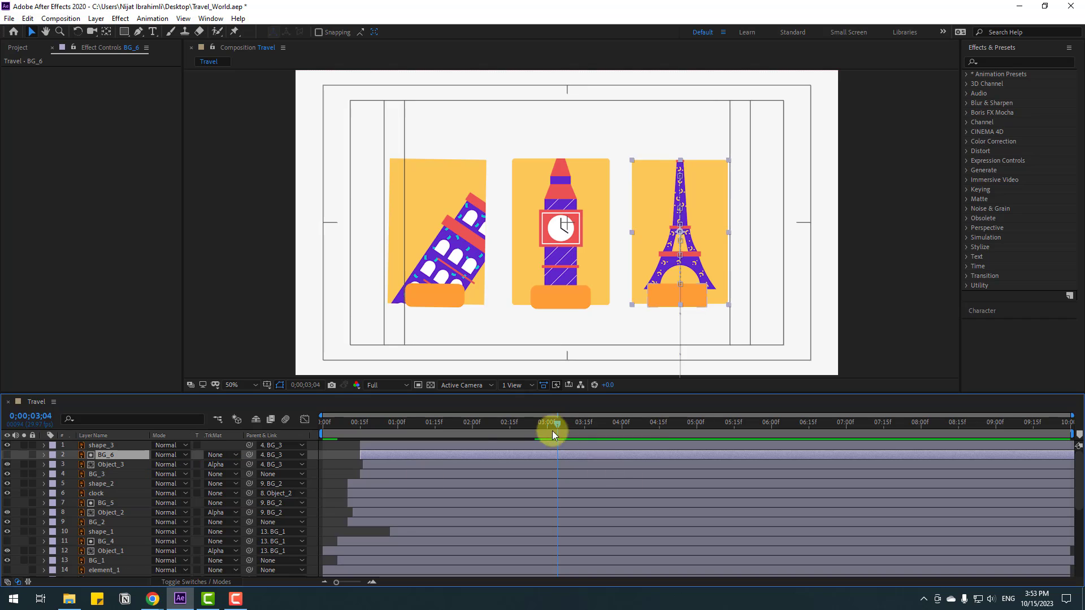
- Add Position keyframes at 3:19 to BG_1, BG_2 and BG_3 at their current places
left_click(397, 177)
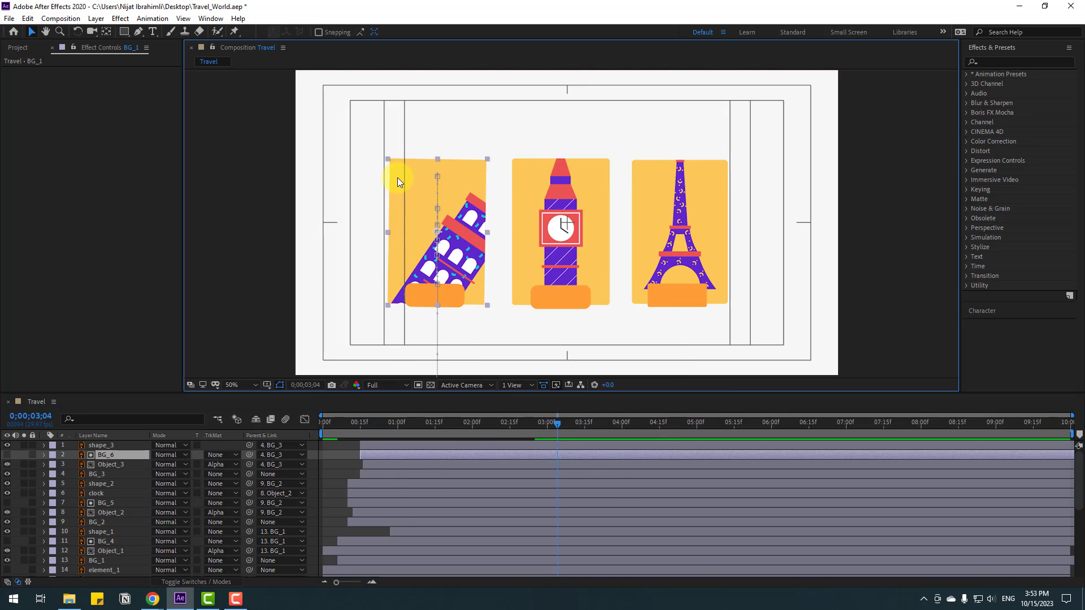
left_click(100, 523, "ctrl")
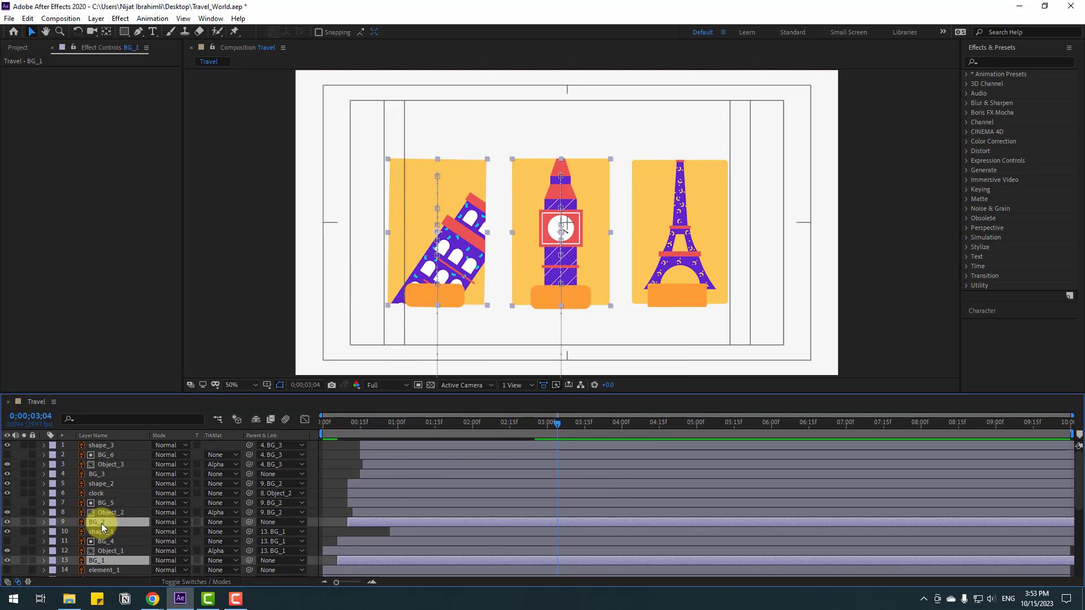
left_click(103, 474, "ctrl")
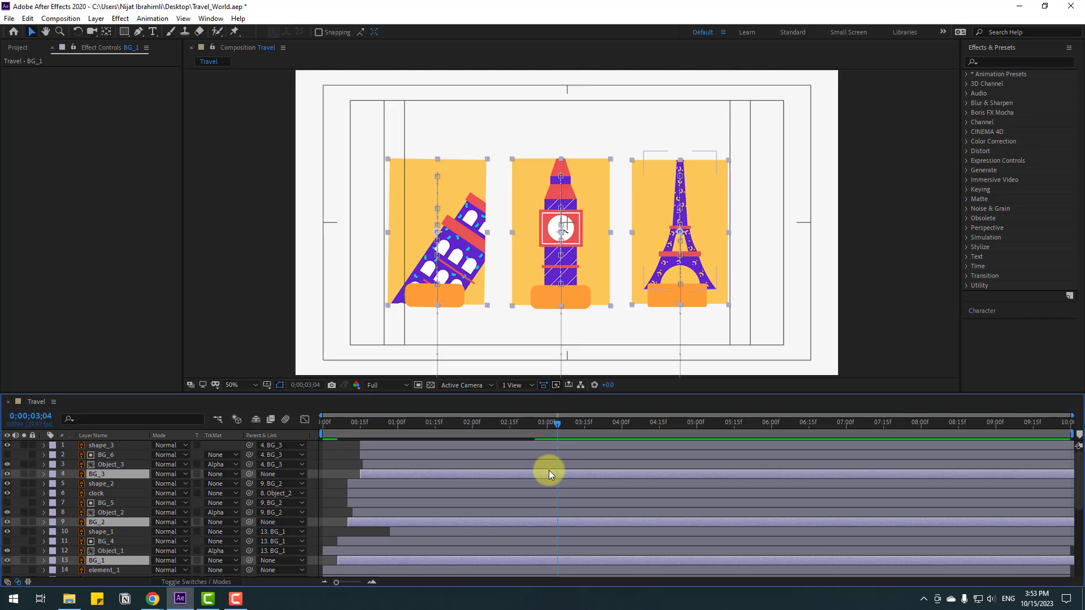
key("p")
left_click_drag(497, 428, 544, 429)
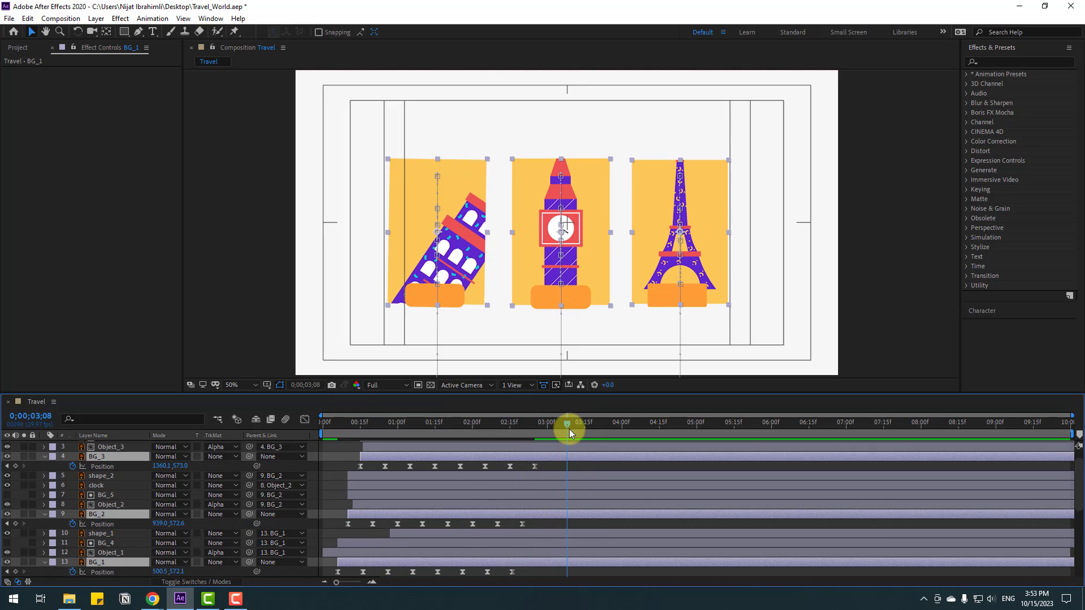
left_click(16, 466)
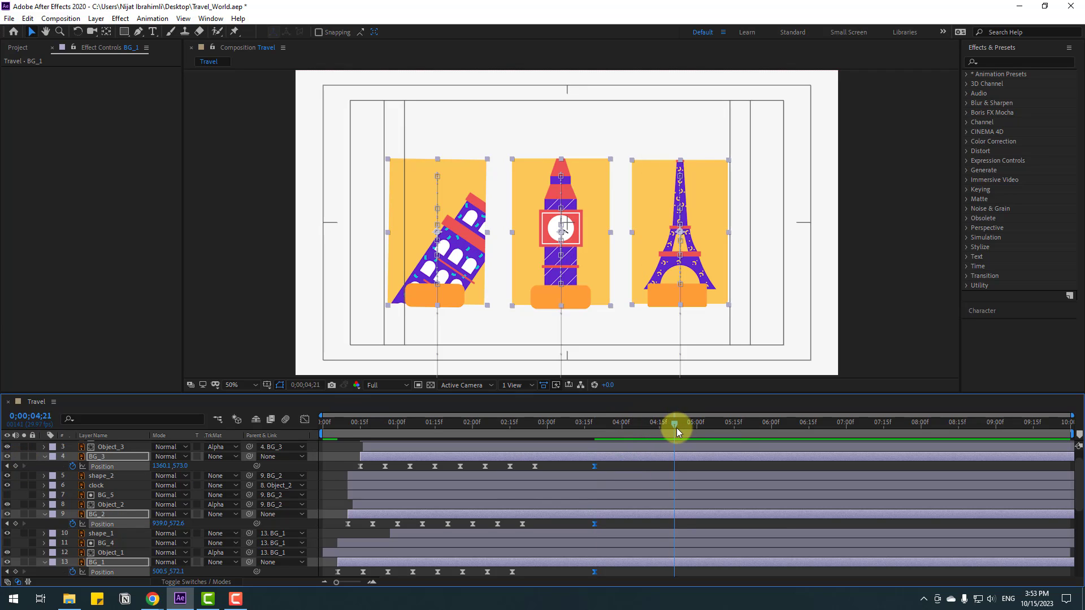
left_click(637, 463)
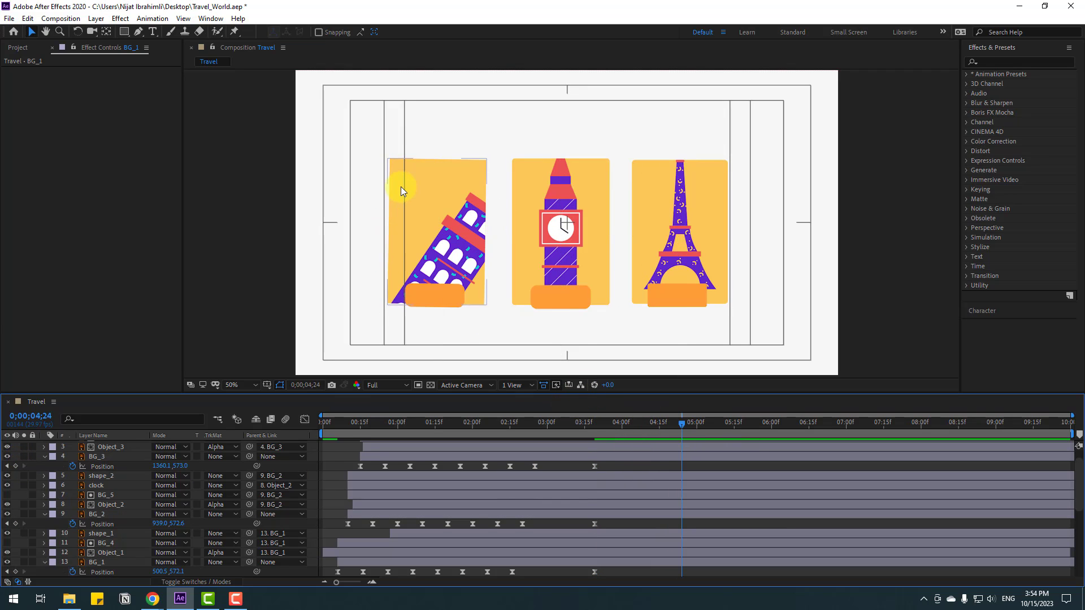
- At 4:24, move BG_1 to about 214, 280, BG_2 to about 243, 799 and BG_3 to about 756, 517
left_click_drag(401, 190, 336, 117)
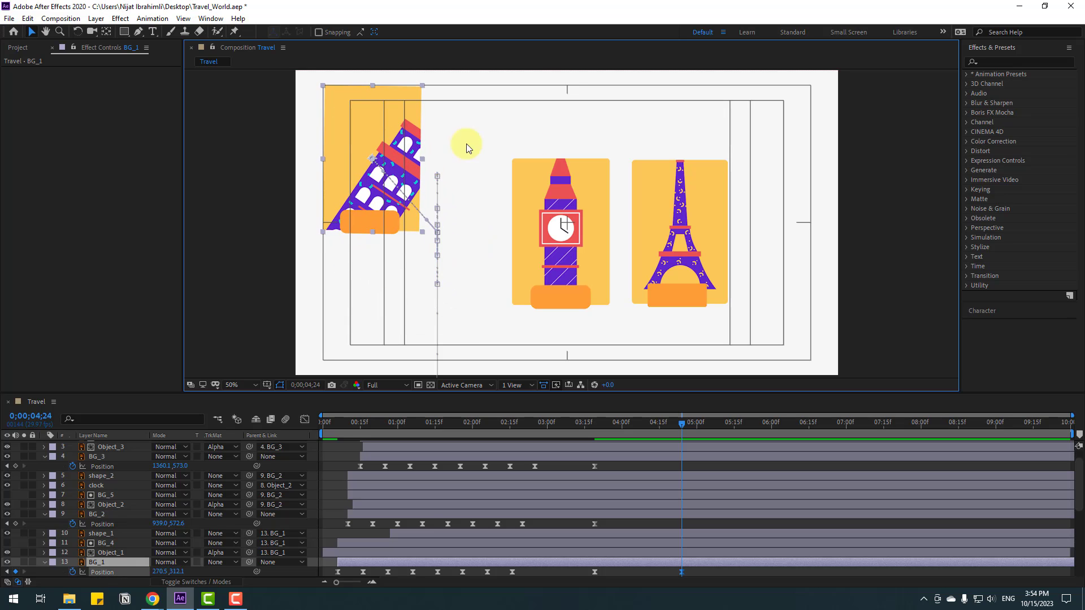
left_click_drag(515, 181, 440, 238)
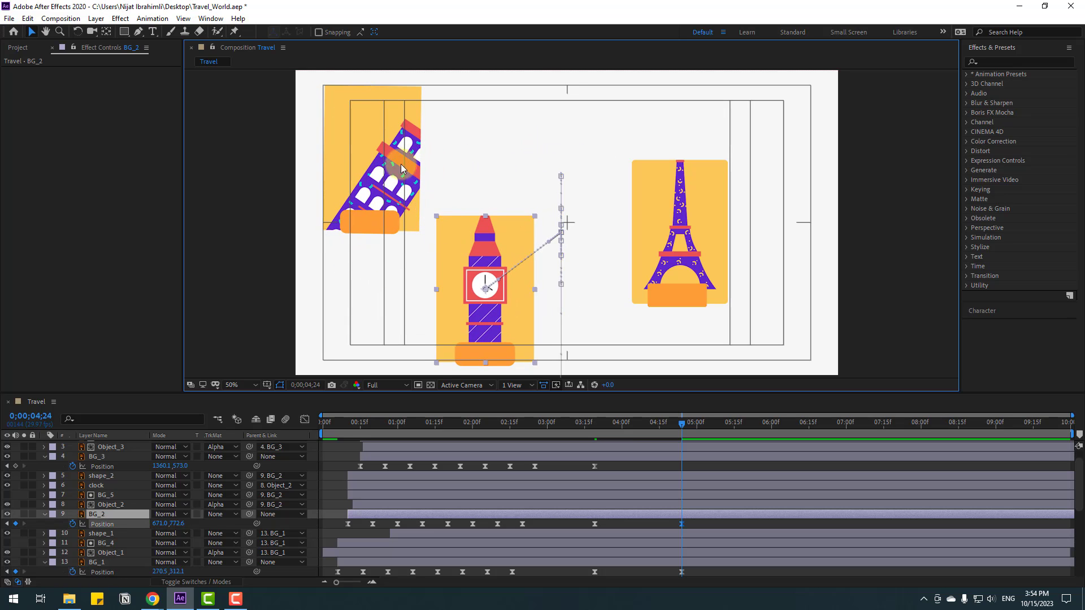
left_click_drag(341, 110, 326, 102)
left_click_drag(451, 234, 330, 242)
left_click_drag(648, 183, 477, 164)
key("ctrl+z")
left_click(684, 456)
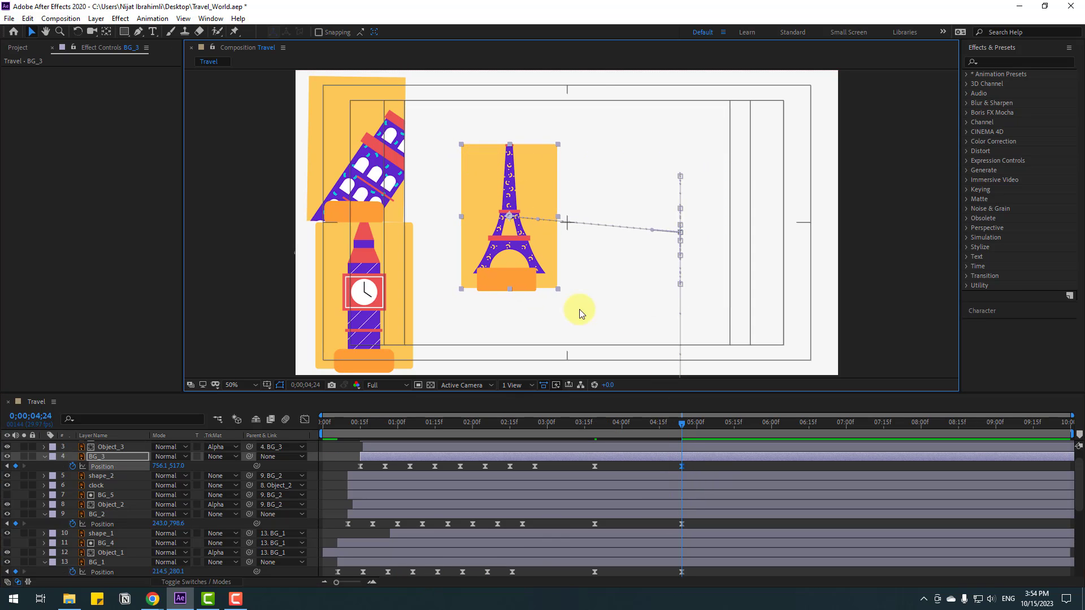
- Add BG_1 Scale keyframes of 100% at 3:19 and 74% at 4:24, and reposition it to about 228, 240 at 4:24
left_click(595, 421)
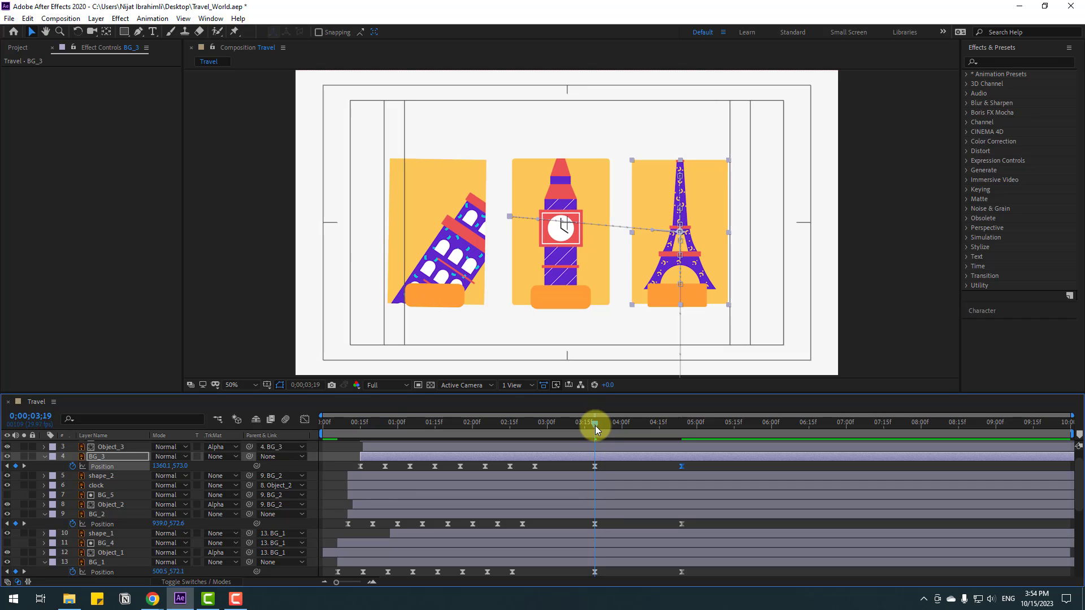
scroll(614, 545, "down", 2)
left_click(602, 534)
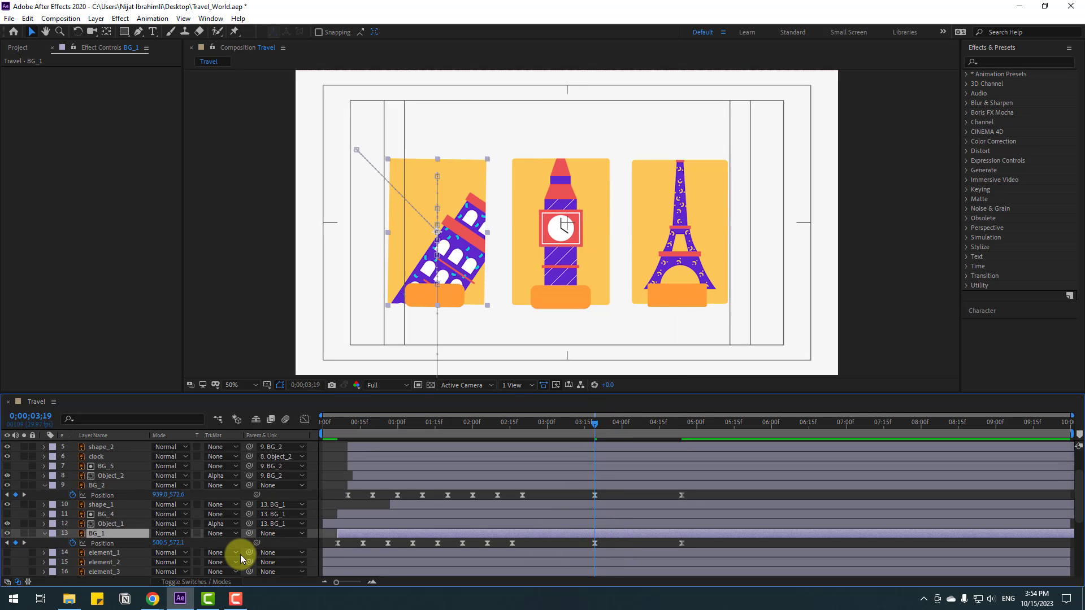
key("shift+s")
left_click(73, 552)
left_click_drag(636, 421, 681, 431)
left_click_drag(168, 553, 151, 552)
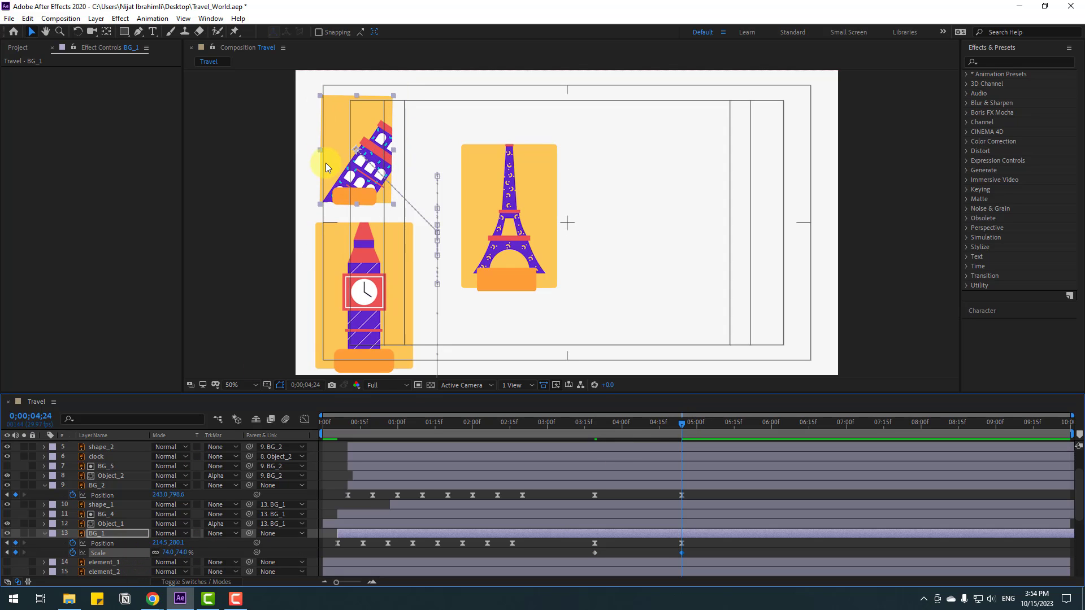
left_click(335, 141)
left_click_drag(335, 141, 339, 130)
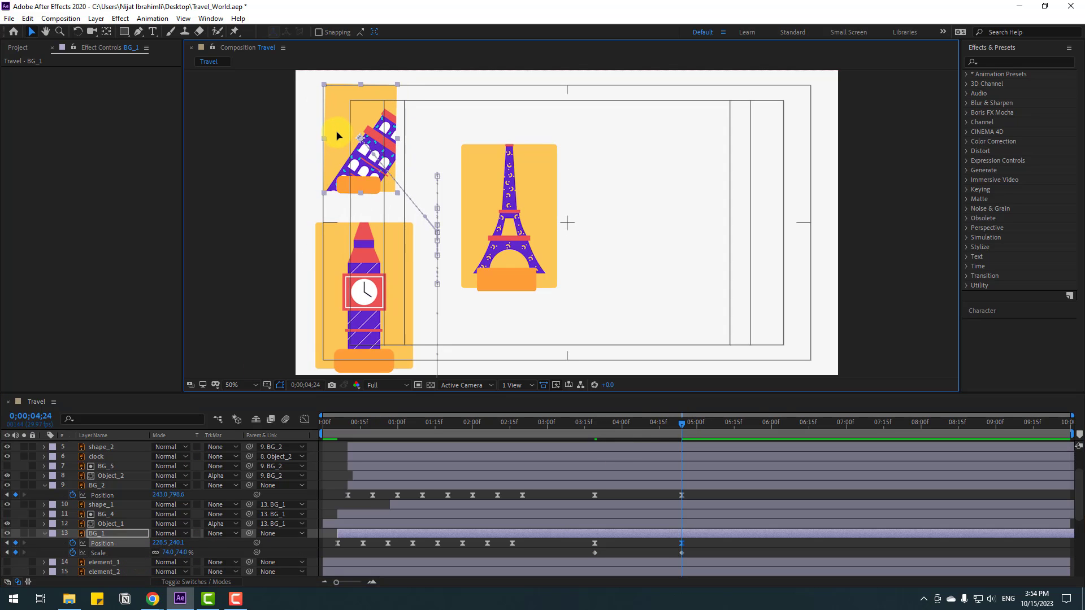
- Add BG_2 Scale keyframes of 100% at 3:19 and 70% at 4:24
left_click(681, 486)
left_click_drag(643, 426, 595, 430)
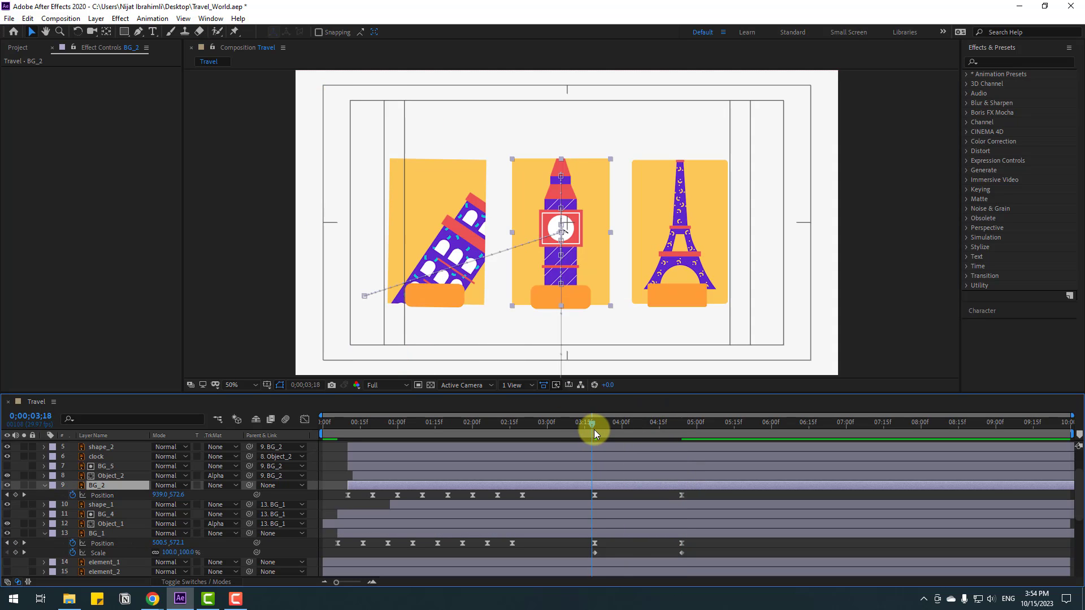
key("shift+s")
left_click(72, 504)
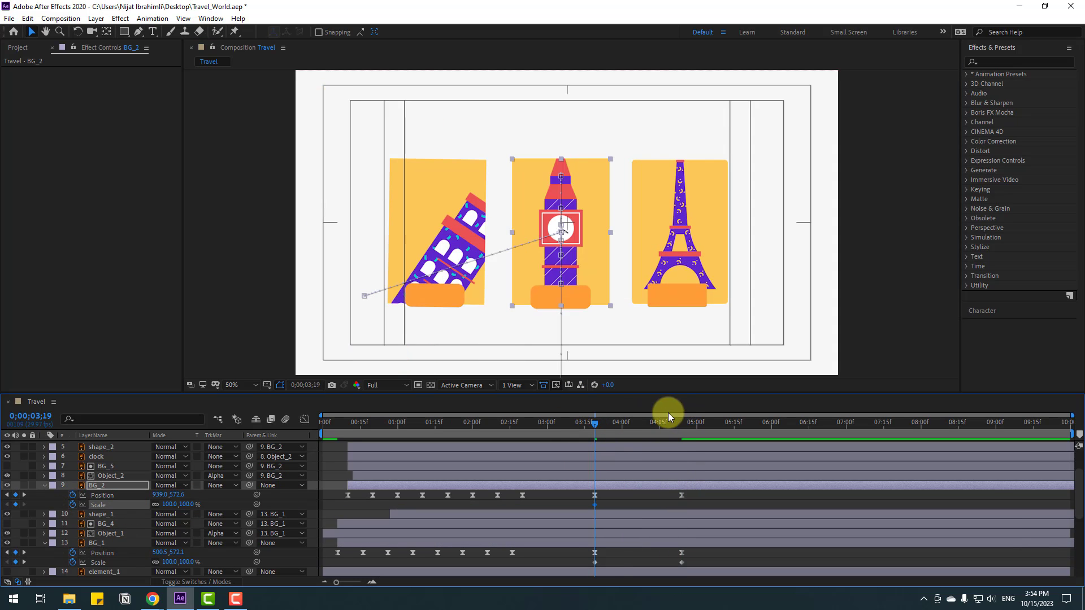
left_click(672, 425)
left_click_drag(676, 426, 681, 428)
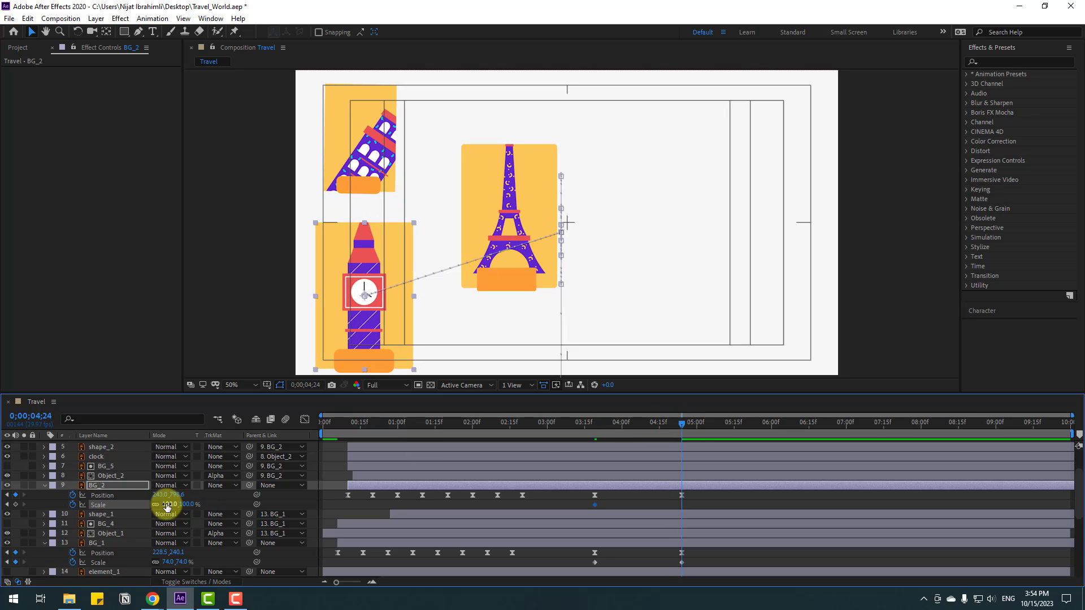
left_click_drag(168, 507, 141, 504)
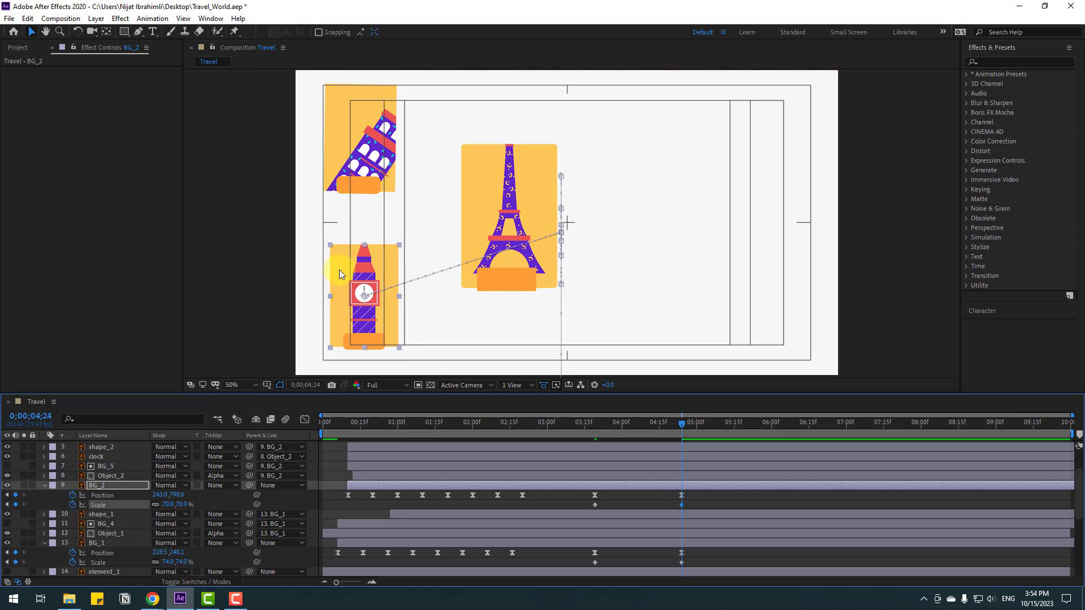
- Move BG_2 to about 291, 757 at 4:24, and add a 100% Scale keyframe to BG_3 at 3:19
left_click_drag(338, 271, 353, 257)
scroll(661, 493, "up", 3)
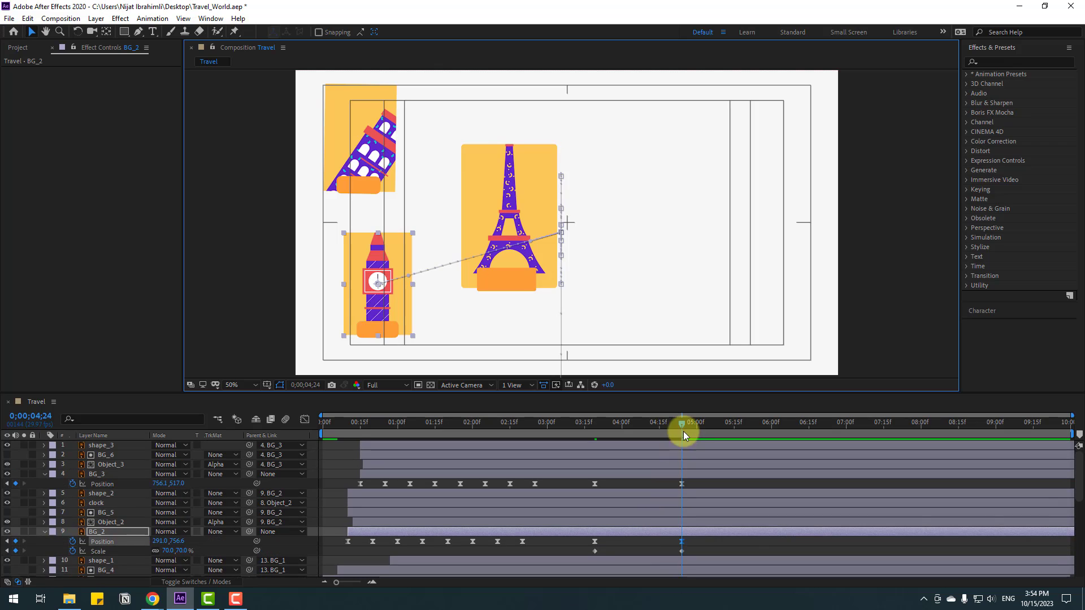
left_click_drag(681, 426, 594, 426)
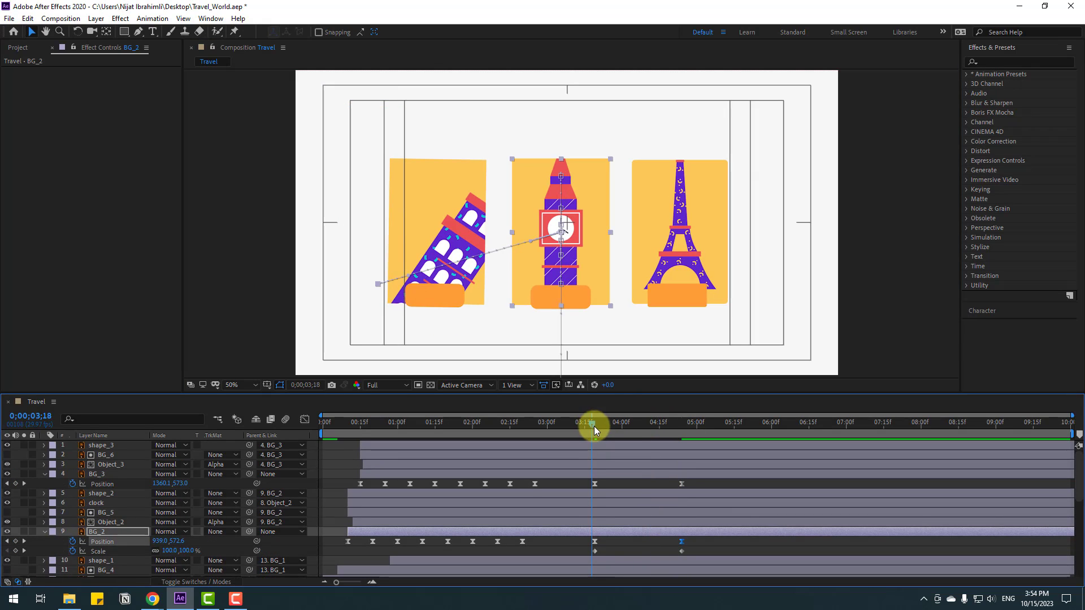
left_click(518, 476)
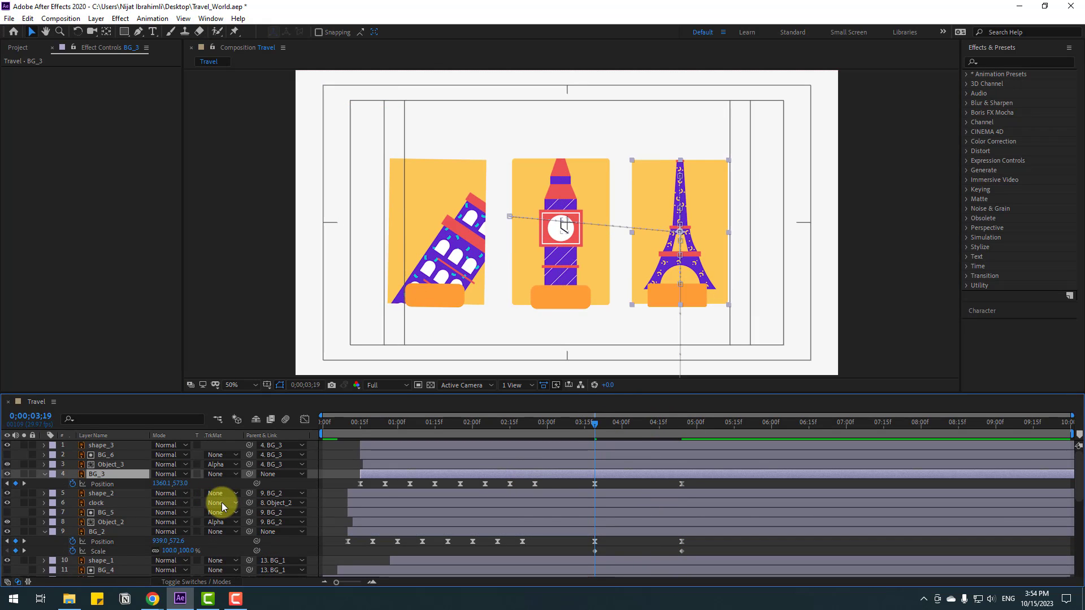
key("shift+s")
left_click(72, 494)
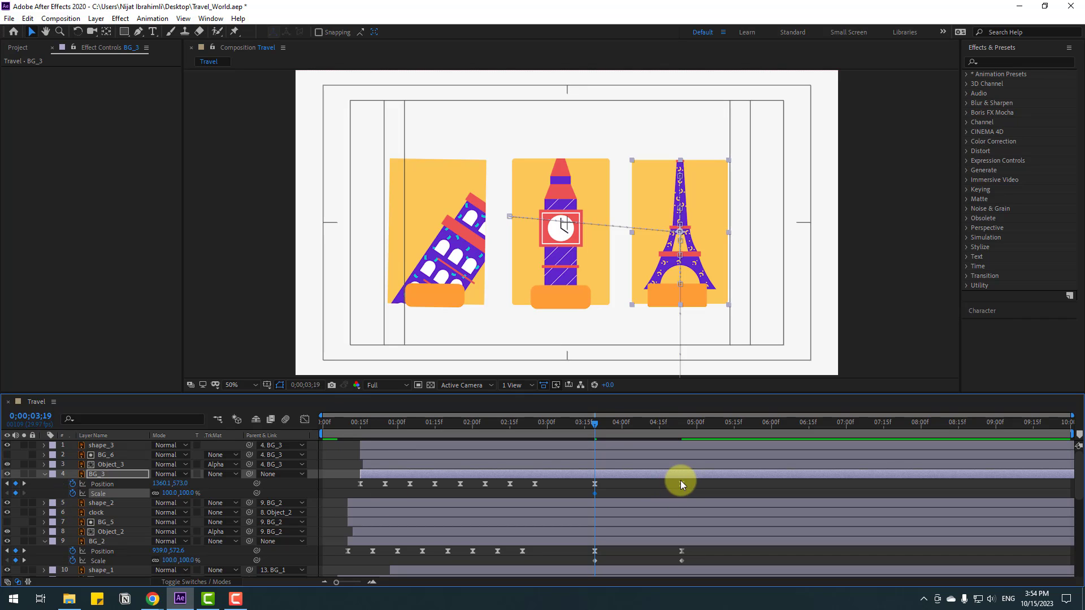
- At 4:24, scale BG_3 to 72% and move it to about 636, 481
left_click_drag(667, 424, 683, 419)
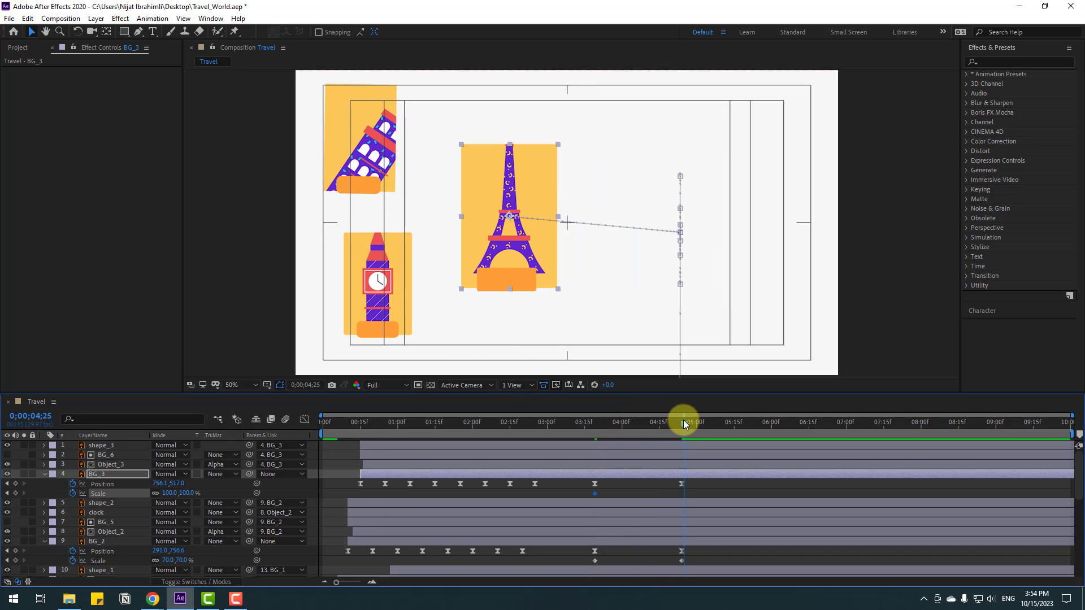
left_click_drag(161, 494, 141, 495)
left_click_drag(527, 184, 496, 181)
left_click(745, 491)
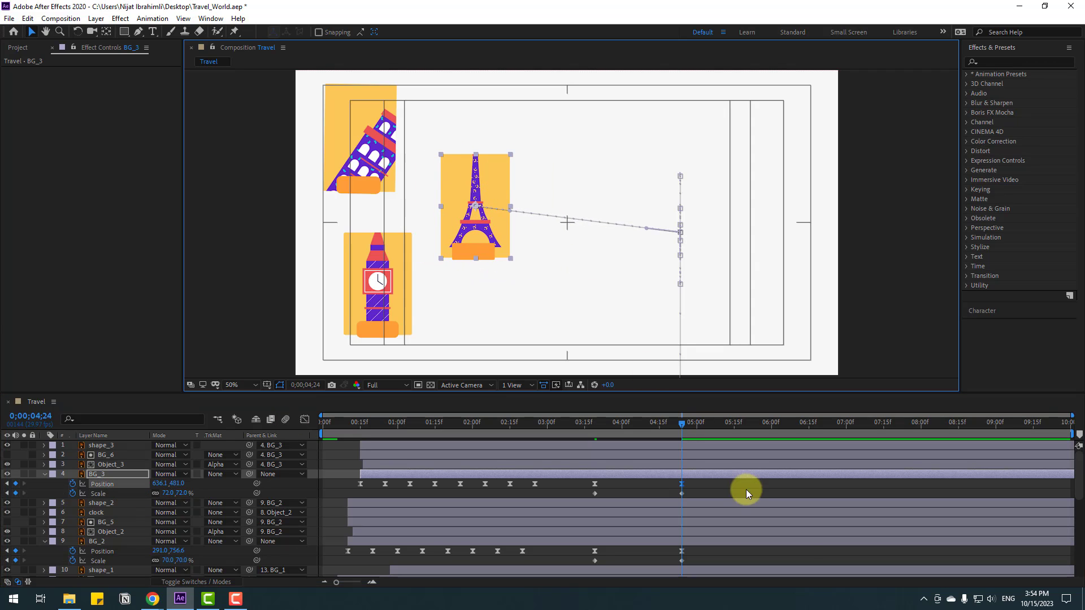
- Apply Easy Ease to the Scale keyframes of BG_1, BG_2 and BG_3 at 3:19 and 4:24
left_click(715, 492)
scroll(720, 499, "down", 2)
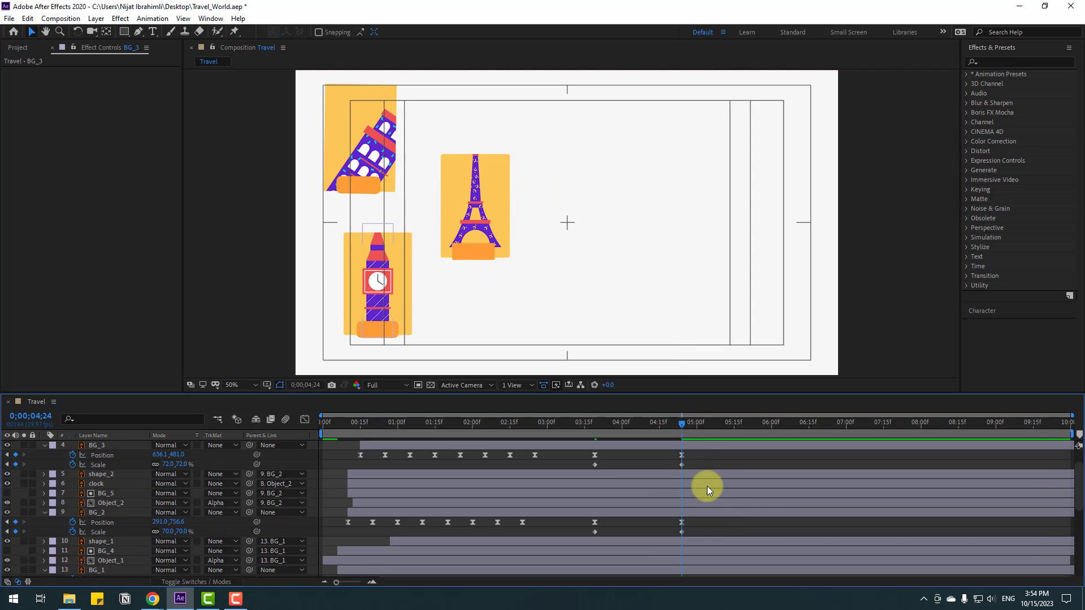
left_click(658, 466)
left_click_drag(691, 530, 588, 542)
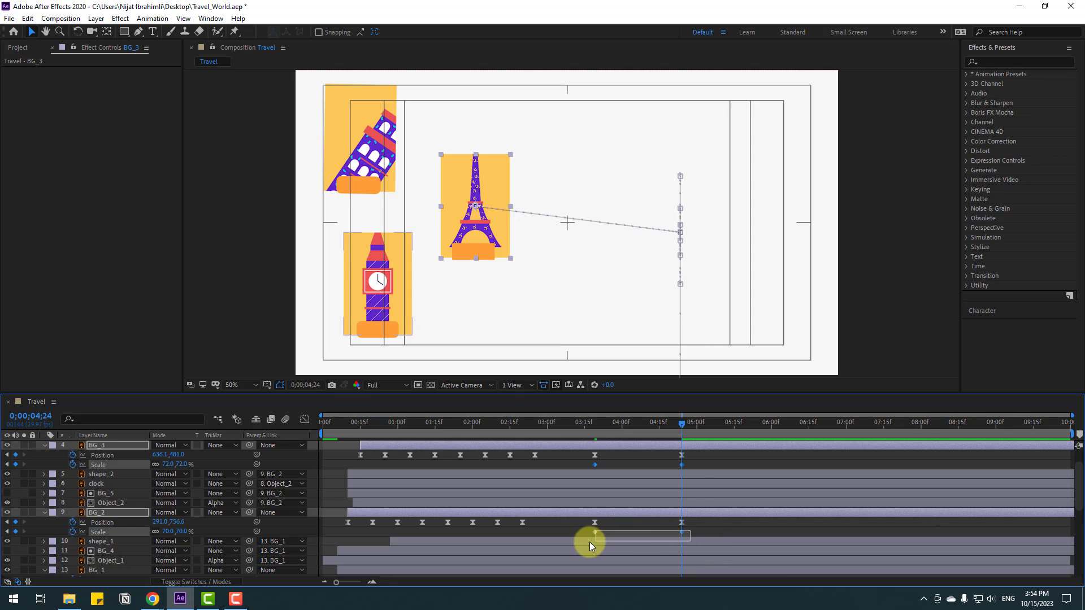
scroll(673, 533, "down", 2)
left_click_drag(686, 556, 565, 565)
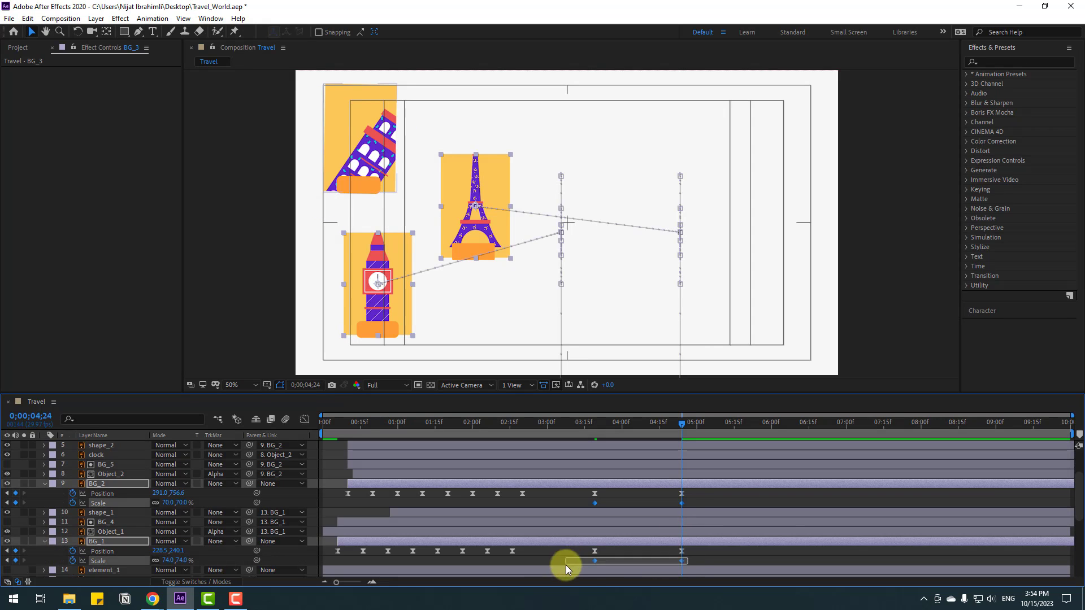
right_click(596, 561)
mouse_move(607, 554)
left_click(770, 492)
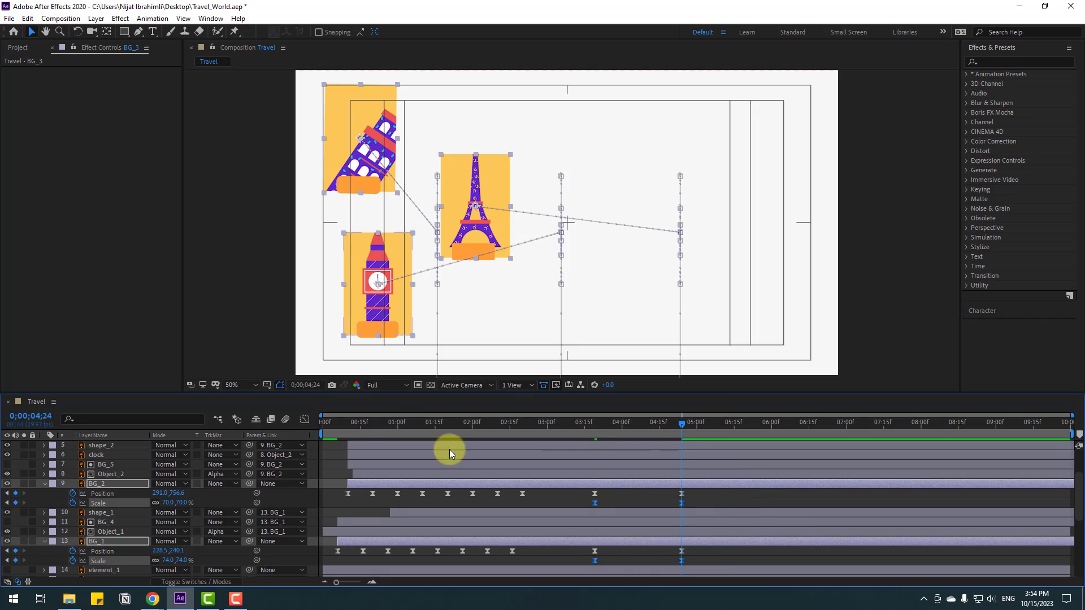
- Preview the cards' layout move with the work area starting shortly before 3:19, and extend the work area back toward the intro
left_click_drag(319, 431, 564, 437)
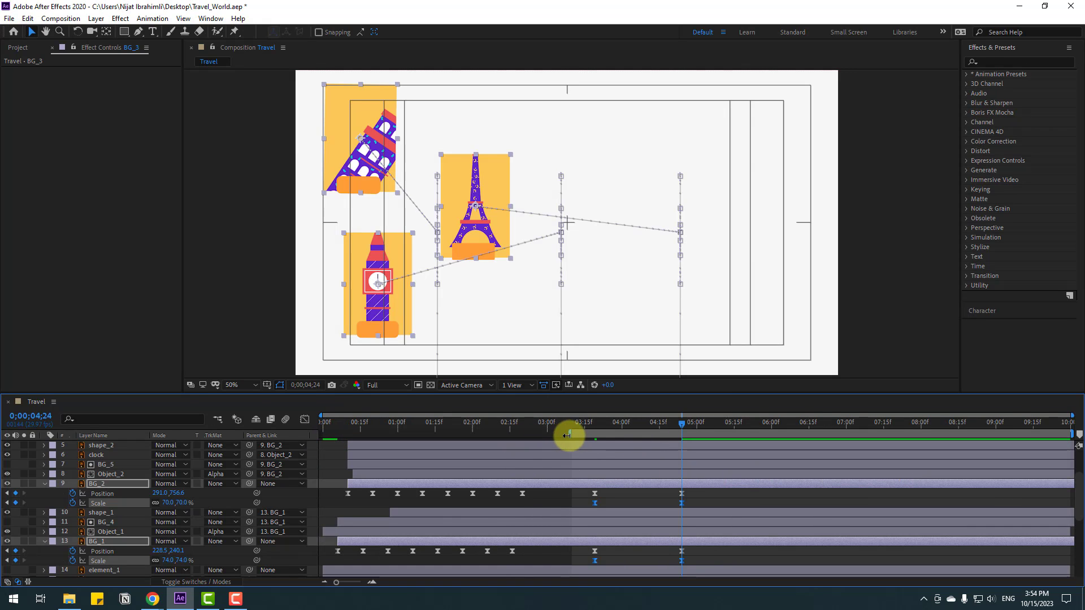
key("space")
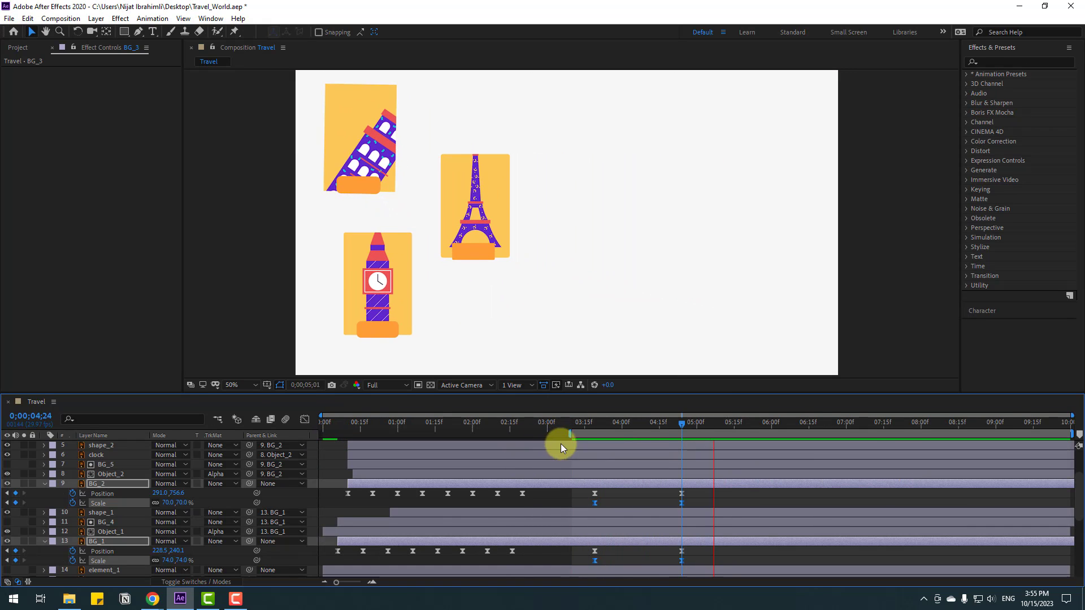
key("space")
left_click_drag(567, 432, 354, 438)
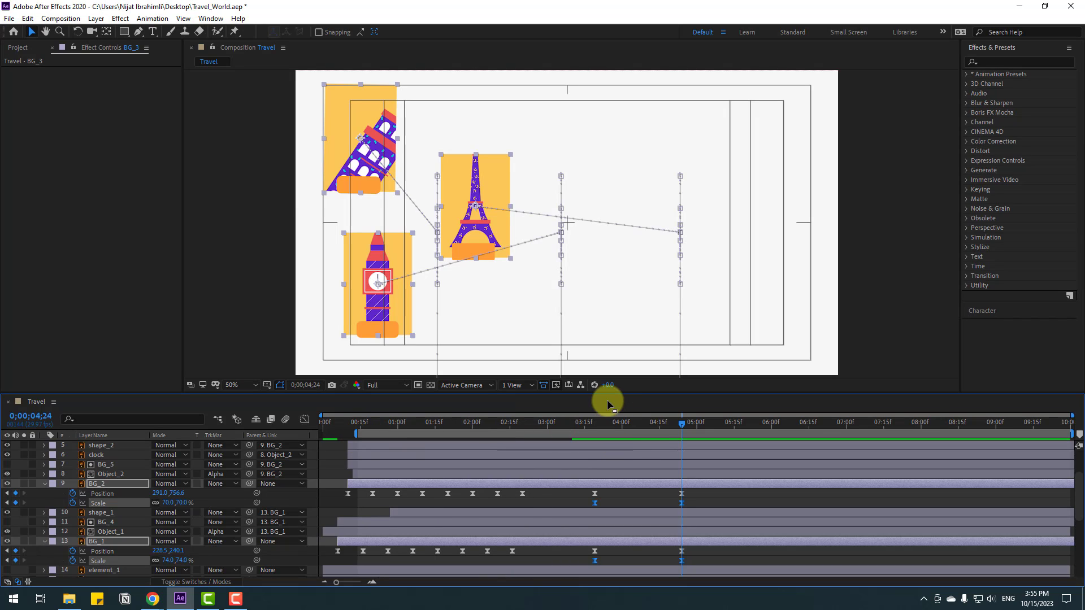
- Reshape the speed graph of the three BG layers' Position and Scale keyframes from 3:19 to 4:24 into a sharp central peak
left_click_drag(610, 394, 625, 317)
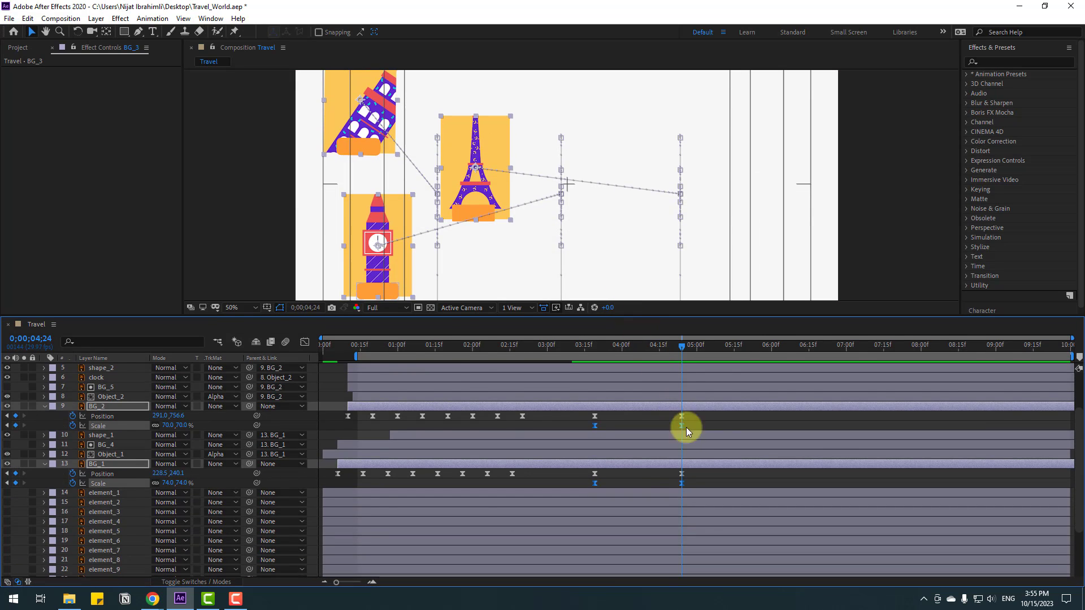
left_click_drag(698, 377, 574, 514)
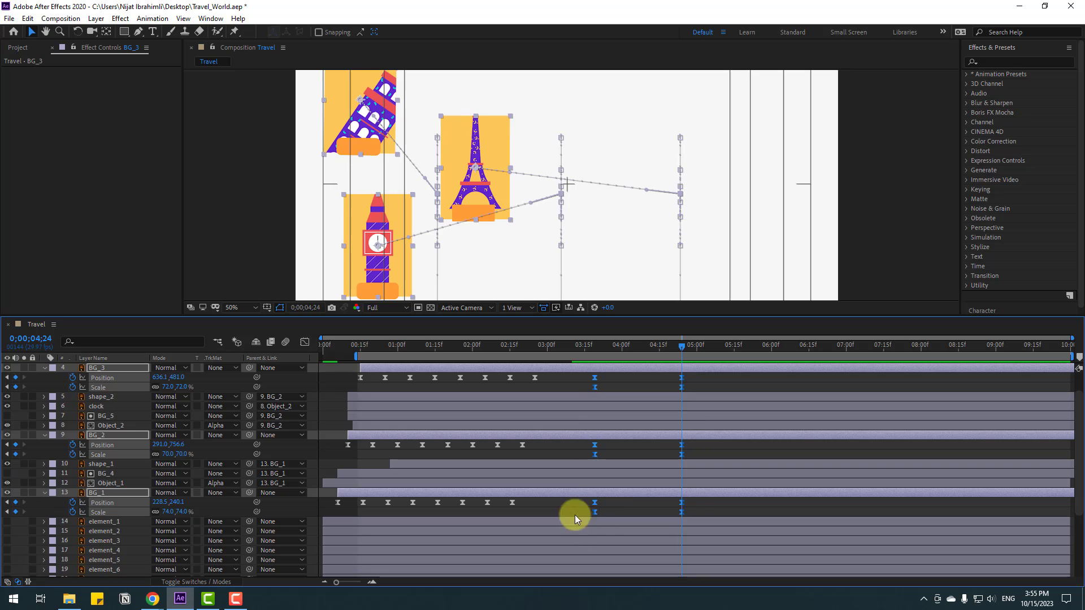
left_click(300, 344)
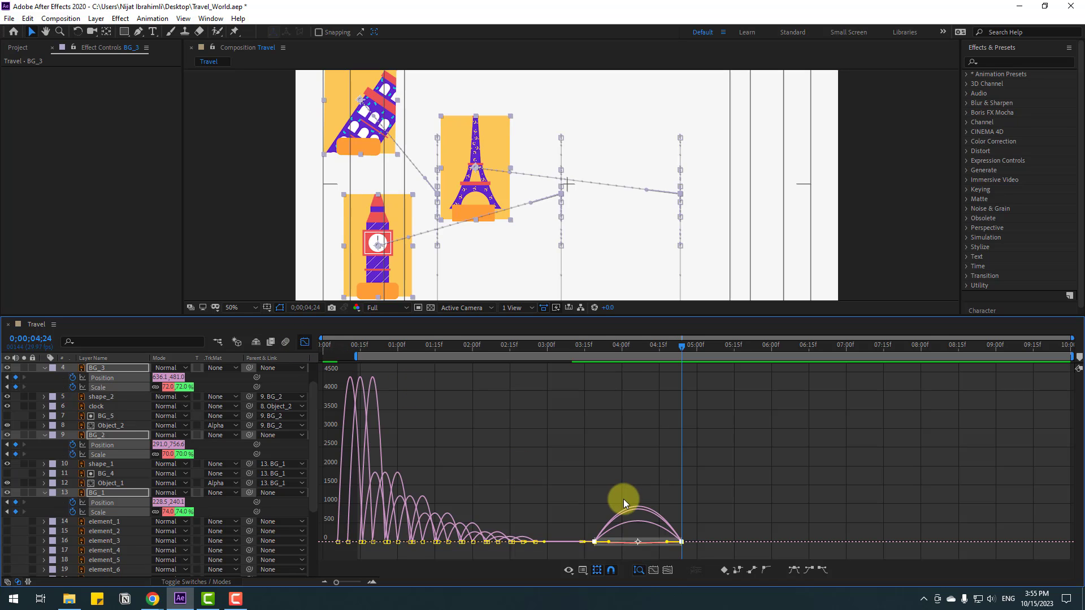
left_click(639, 569)
left_click(491, 520)
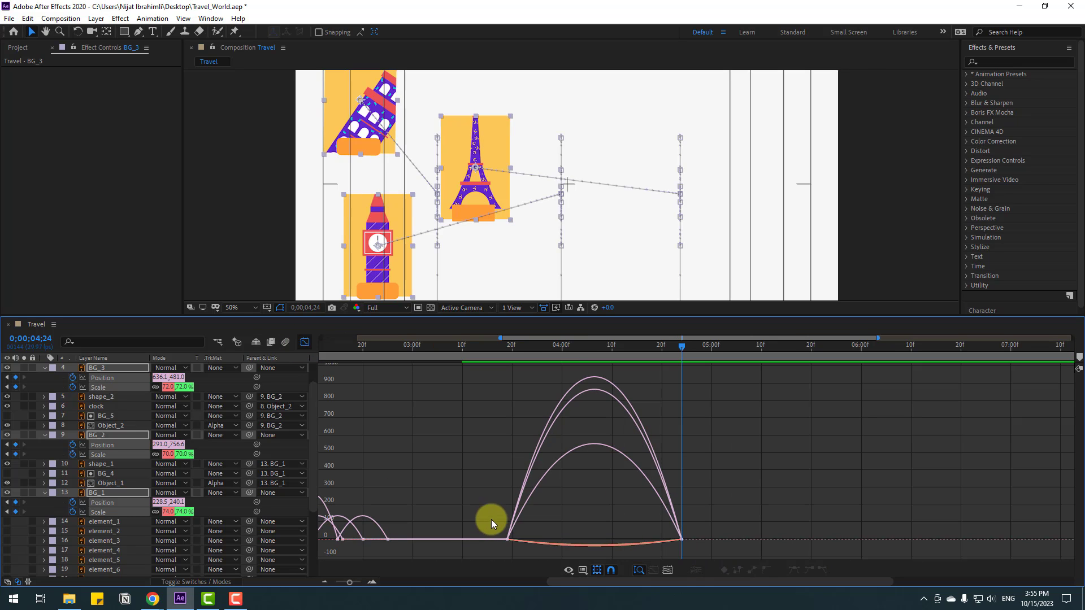
left_click_drag(517, 543, 573, 543)
key(";")
left_click_drag(352, 355, 577, 376)
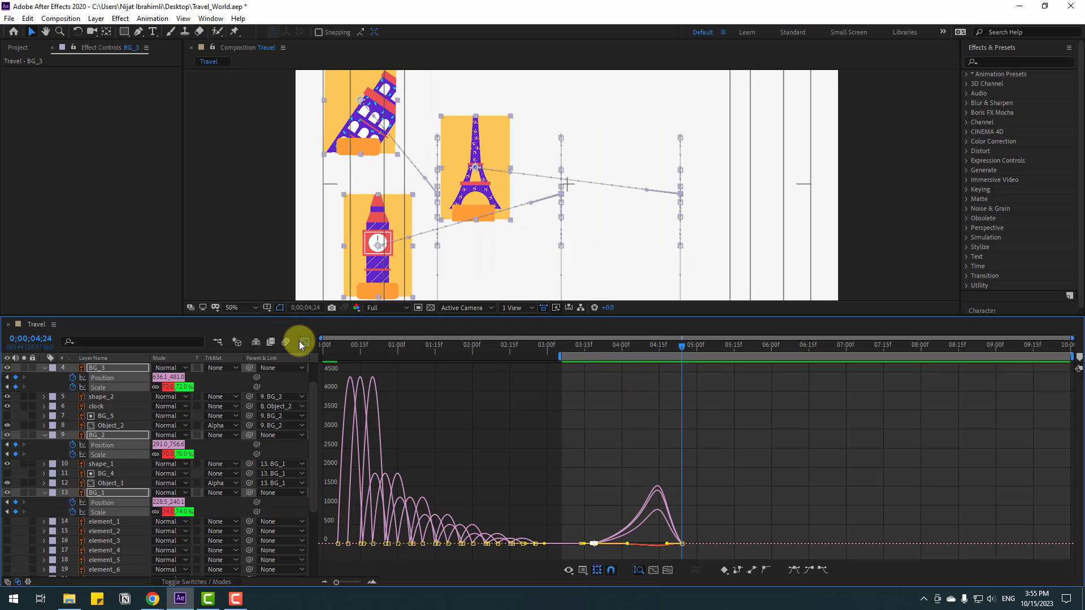
left_click_drag(695, 539, 657, 544)
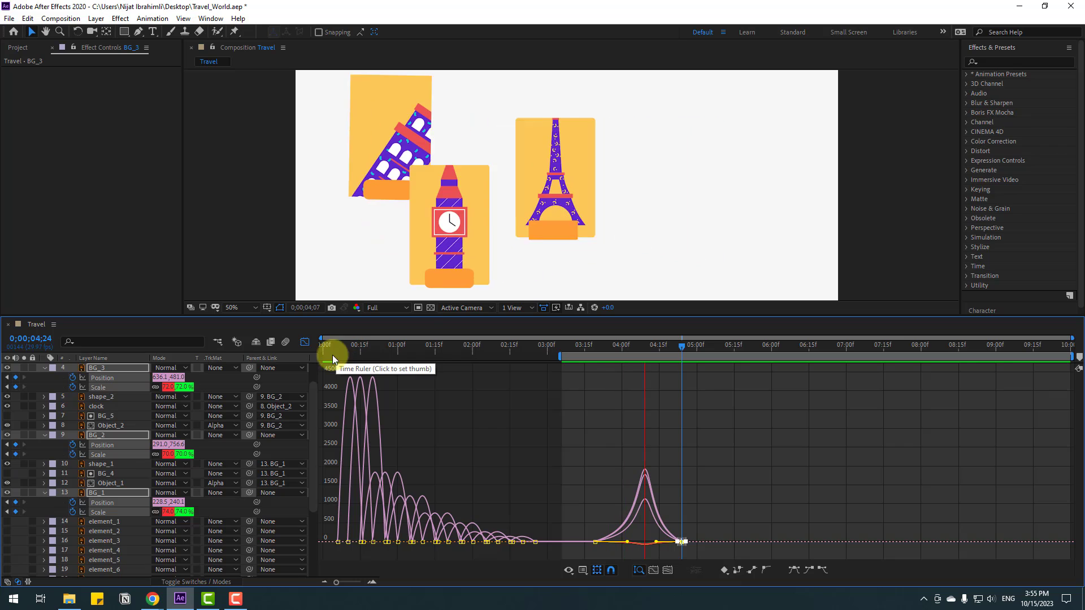
left_click(304, 342)
- Reset the work area start to the beginning of the composition and preview the whole card animation
left_click(488, 345)
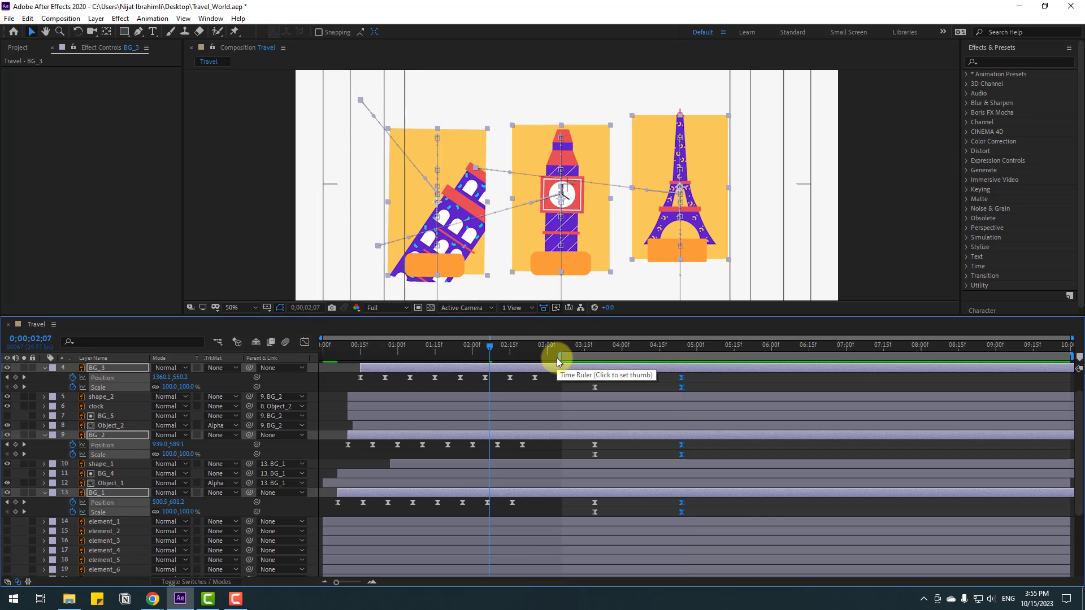
left_click_drag(557, 356, 254, 358)
key("space")
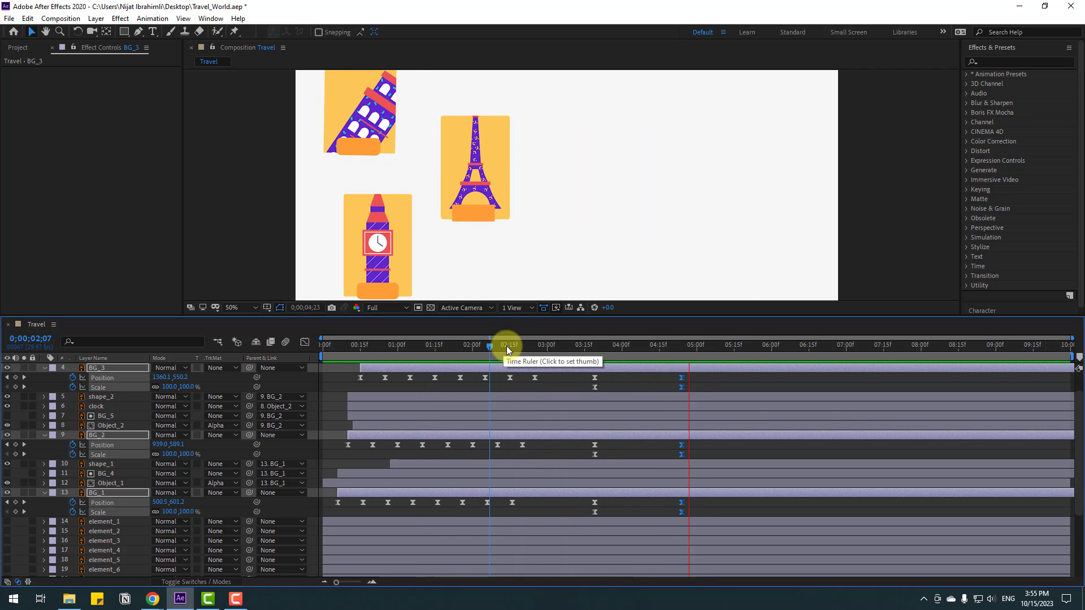
- Shift the final two Position and Scale keyframes of BG_1, BG_2 and BG_3 earlier, to about 3:06 and 4:11
left_click(527, 346)
left_click_drag(526, 344, 552, 344)
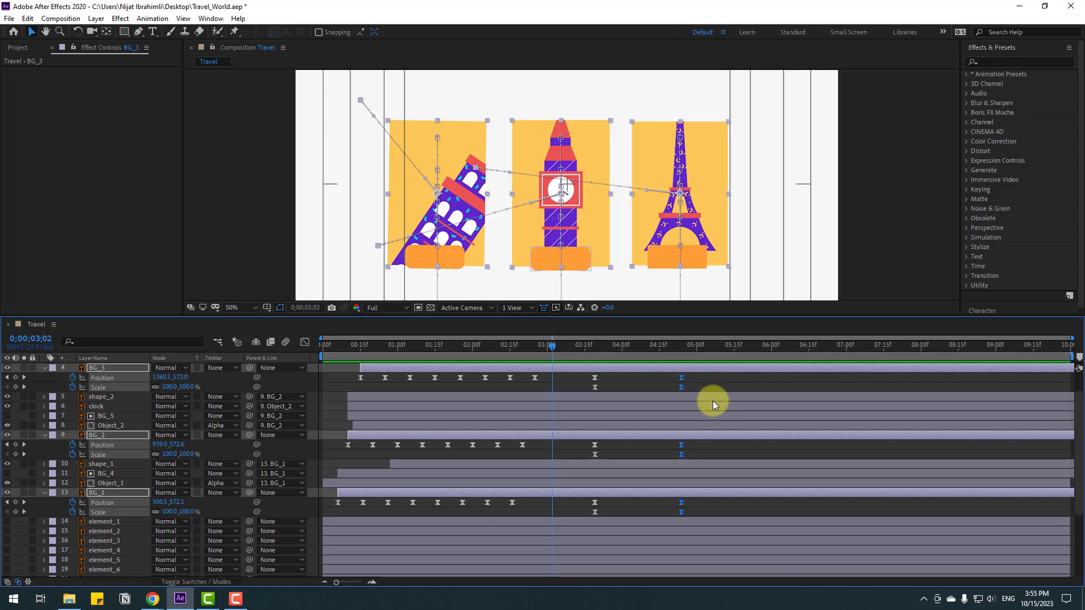
scroll(713, 401, "up", 3)
left_click_drag(706, 405, 557, 473)
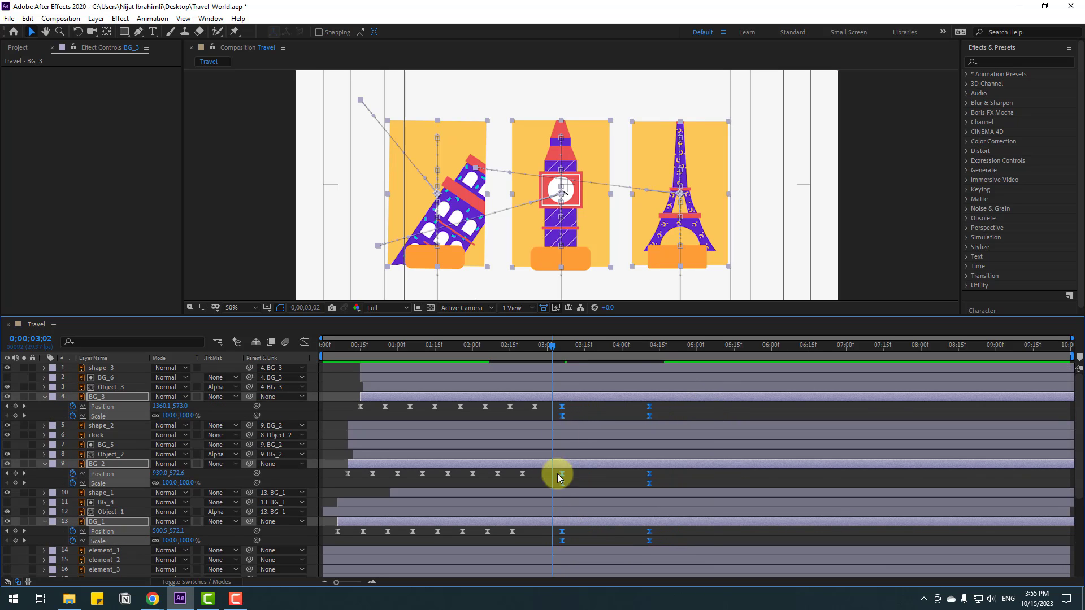
- Preview the retimed animation and examine how the landmark cards bounce during the intro, starting with BG_1
key("space")
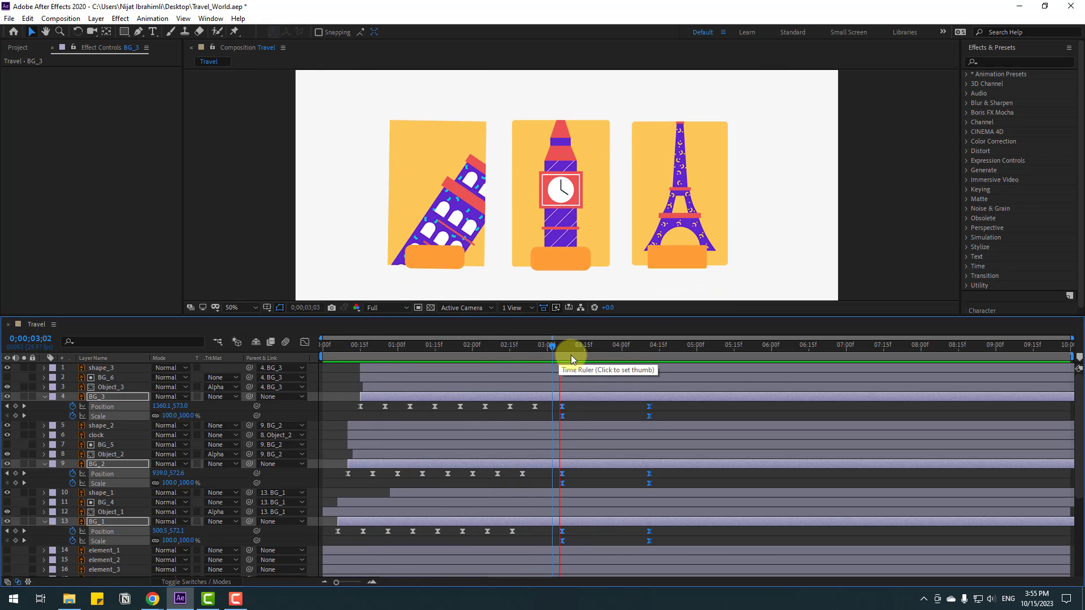
left_click_drag(468, 342, 422, 344)
key("F2")
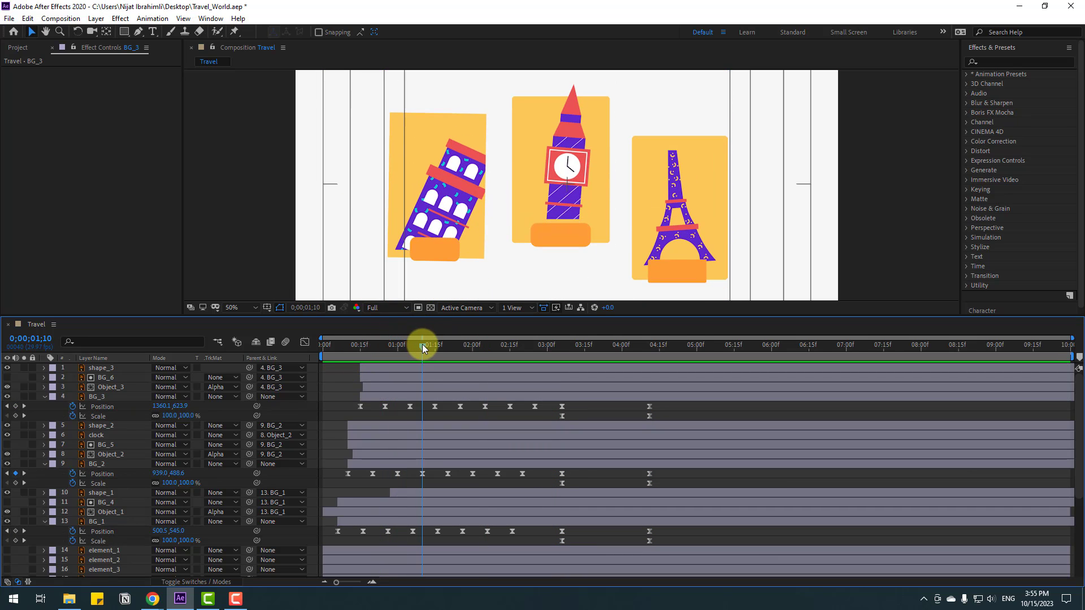
left_click(433, 137)
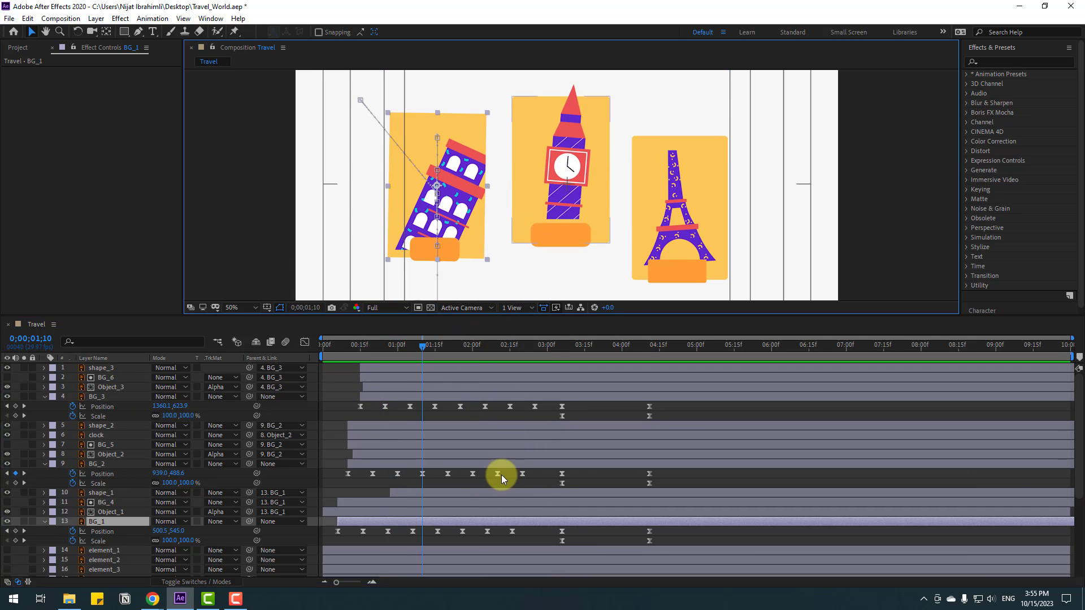
left_click_drag(414, 351, 452, 349)
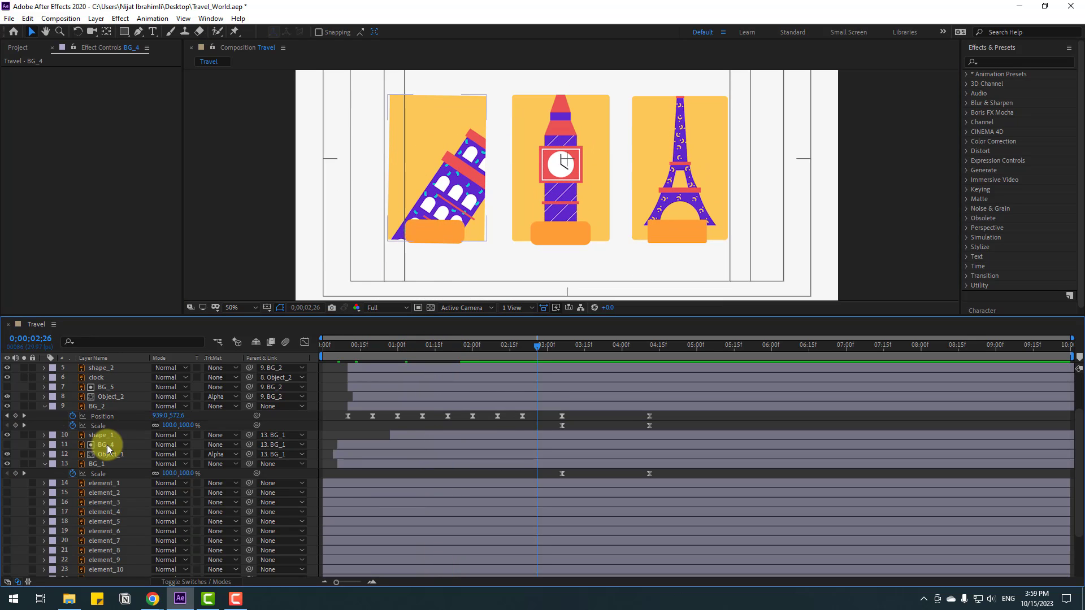
- Delete all Position keyframes of the BG_4 matte layer and check the first card's intro
left_click(107, 446)
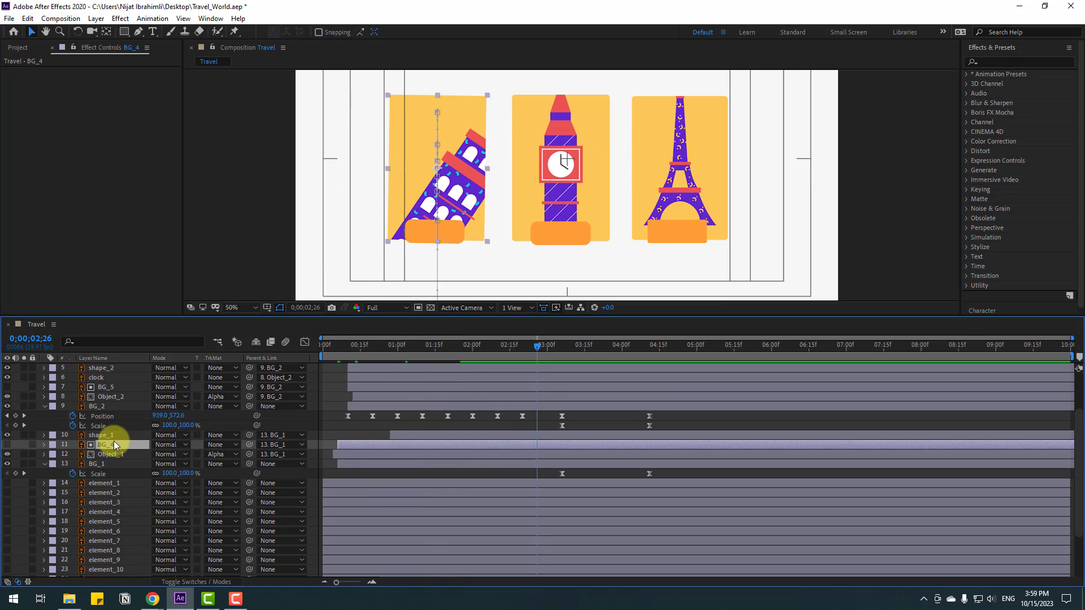
key("p")
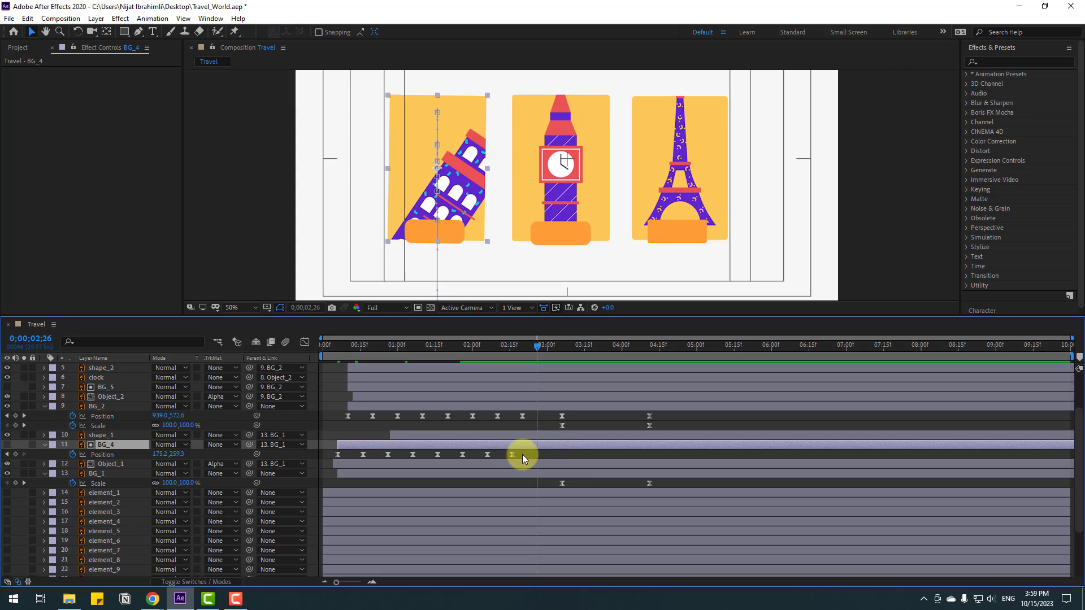
left_click_drag(524, 455, 331, 469)
key("Delete")
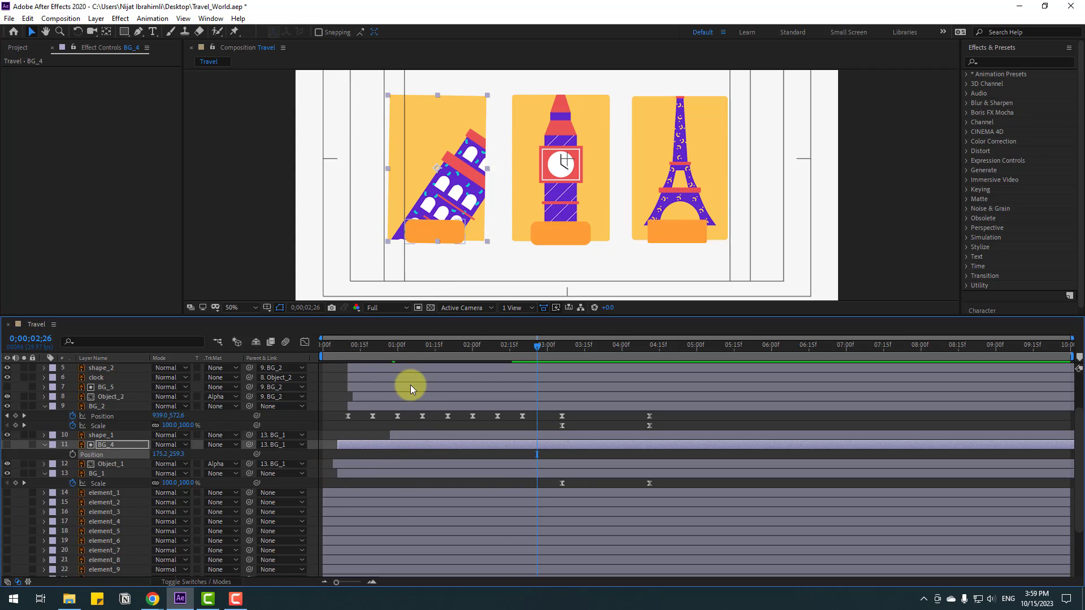
mouse_move(376, 347)
left_mouse_down()
mouse_move(346, 346)
mouse_move(436, 346)
mouse_move(380, 346)
mouse_move(389, 345)
left_mouse_up()
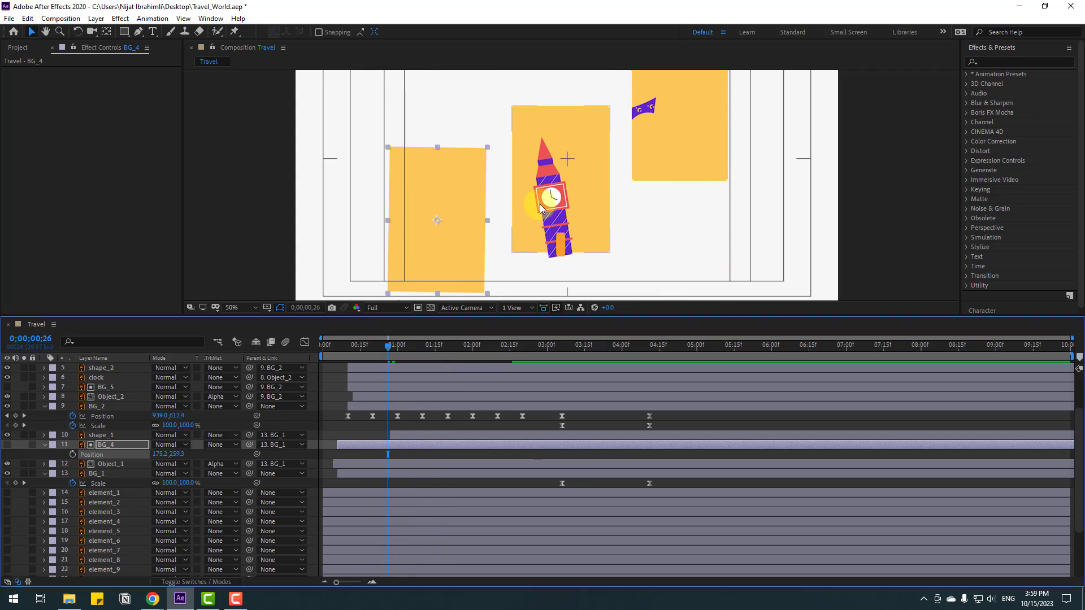
- Delete all Position keyframes of the BG_5 matte layer and check the clock tower card's intro
left_click(108, 388)
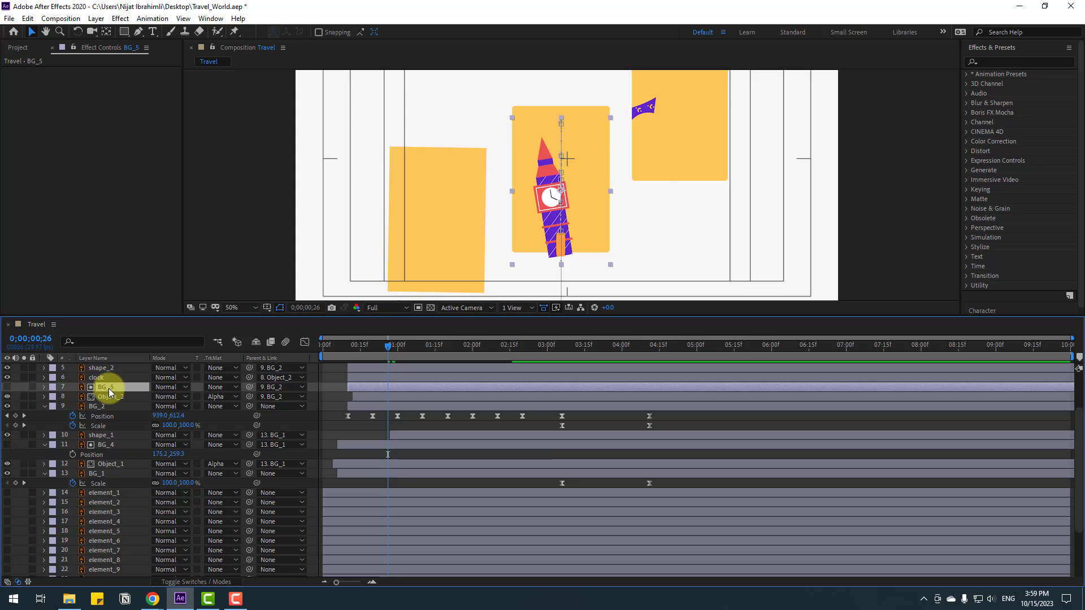
key("p")
left_click_drag(490, 346, 557, 346)
left_click_drag(534, 395, 361, 398)
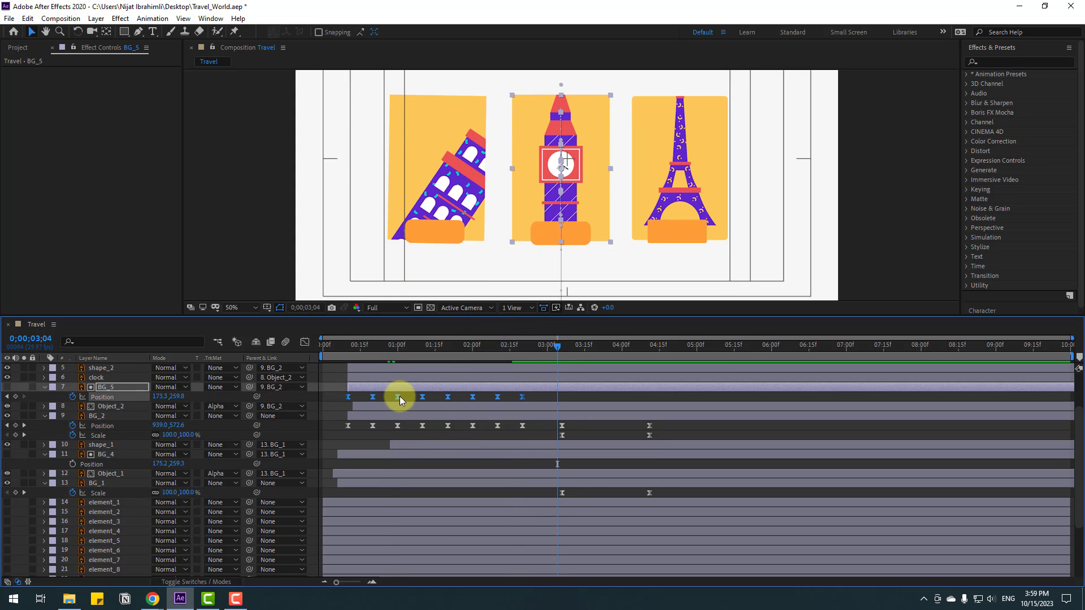
left_click_drag(406, 347, 467, 344)
- Collapse the expanded properties of the BG_5, BG_2, BG_4 and BG_1 layers and preview the animation
left_click(44, 388)
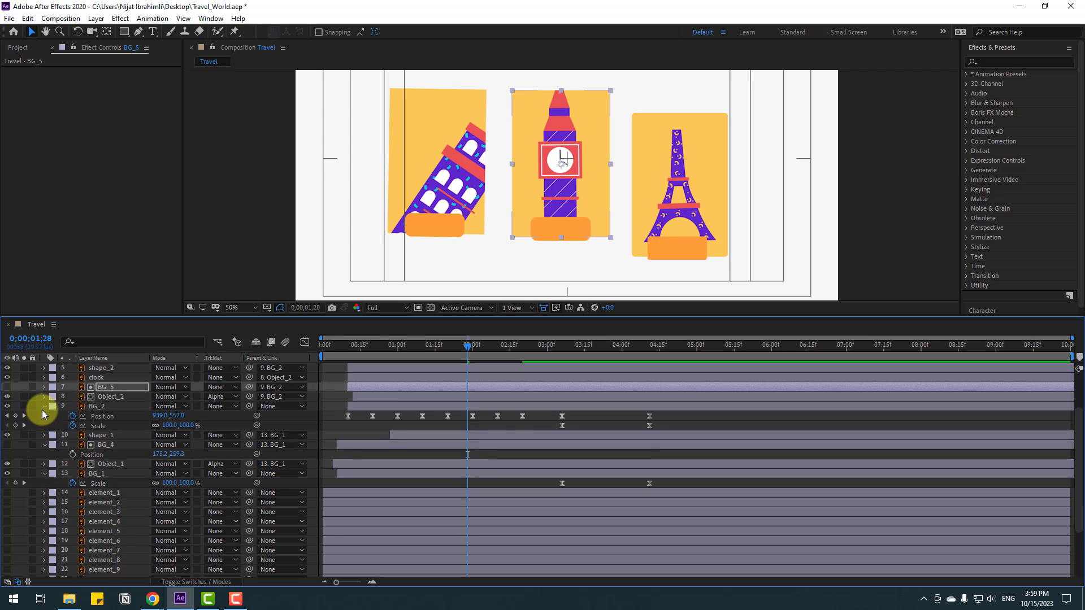
left_click(44, 407)
left_click(44, 426)
key("space")
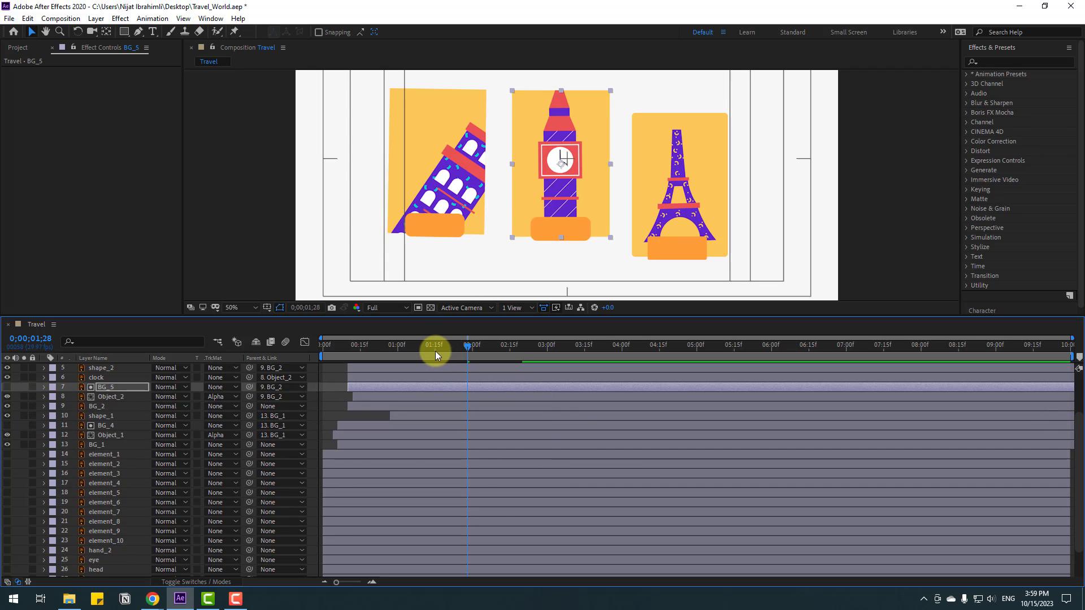
- Fit the composition in the viewer up to 100% and save the project while previewing the card animation
left_click(240, 308)
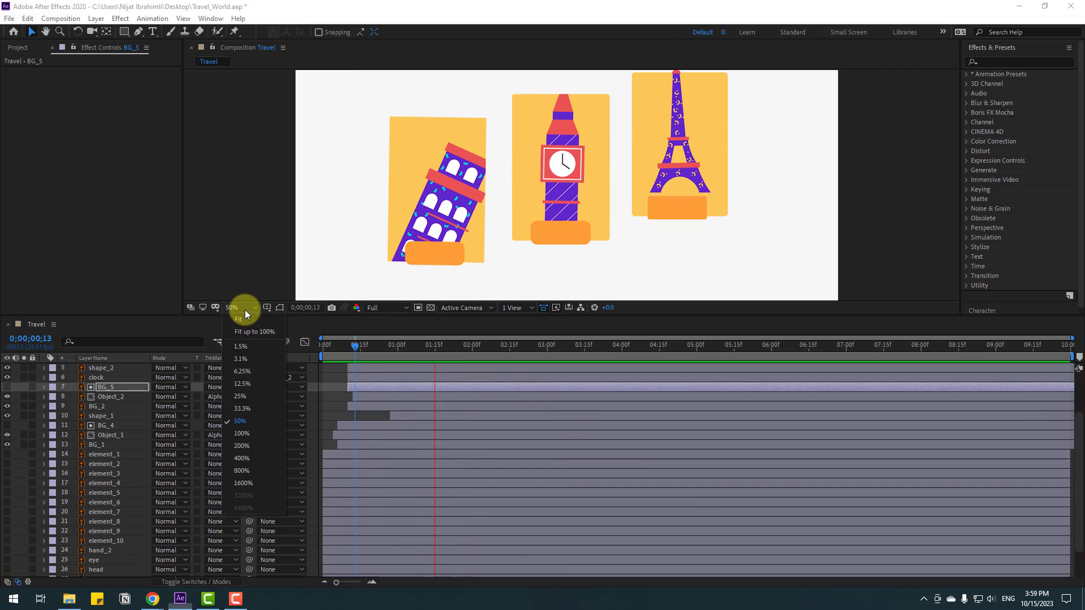
left_click(243, 331)
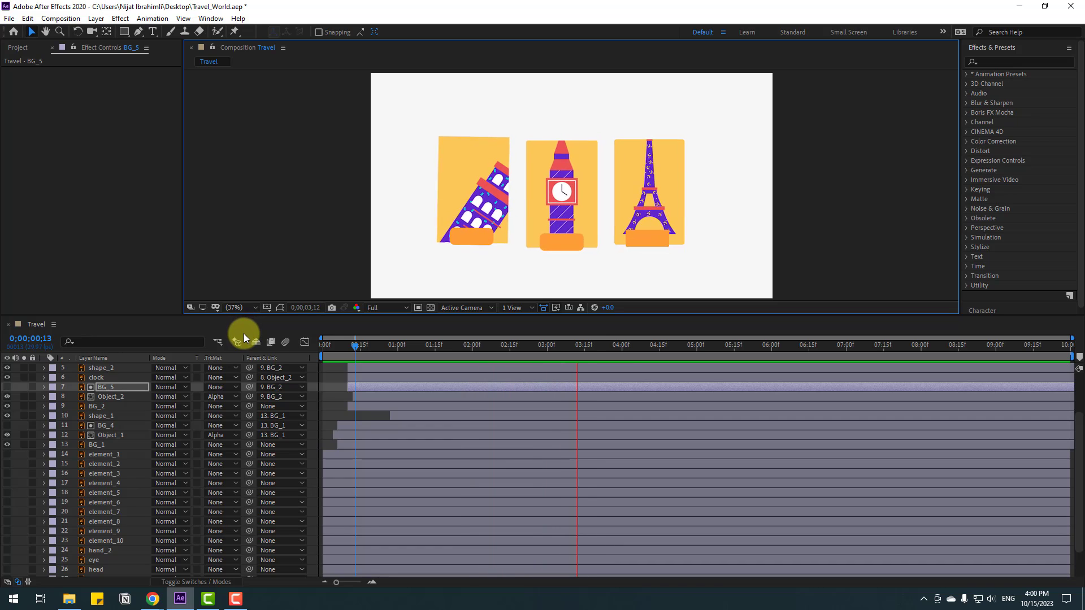
scroll(613, 376, "up", 3)
left_click(577, 346)
key("ctrl+s")
key("space")
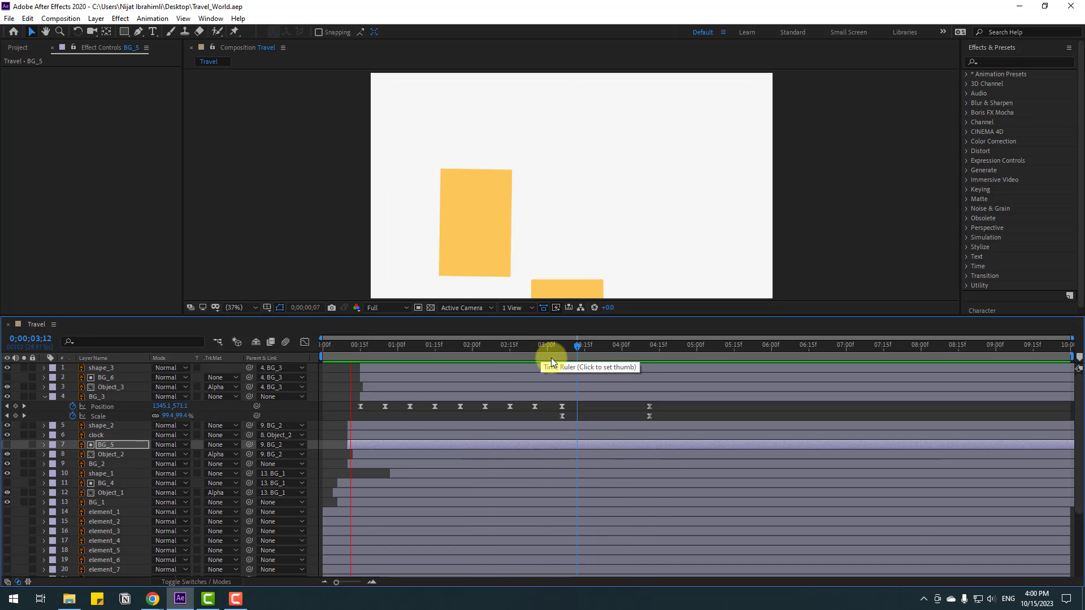
- Collapse the BG_3 properties and make the layers element_1 through element_10 visible
left_click(586, 346)
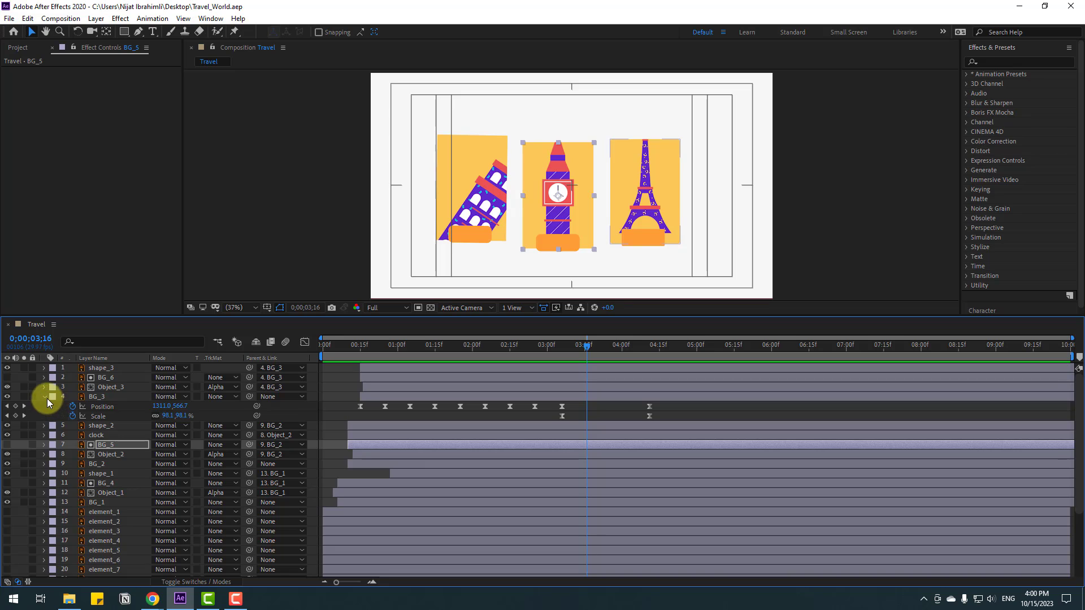
left_click(45, 397)
scroll(170, 449, "down", 3)
left_click(110, 464)
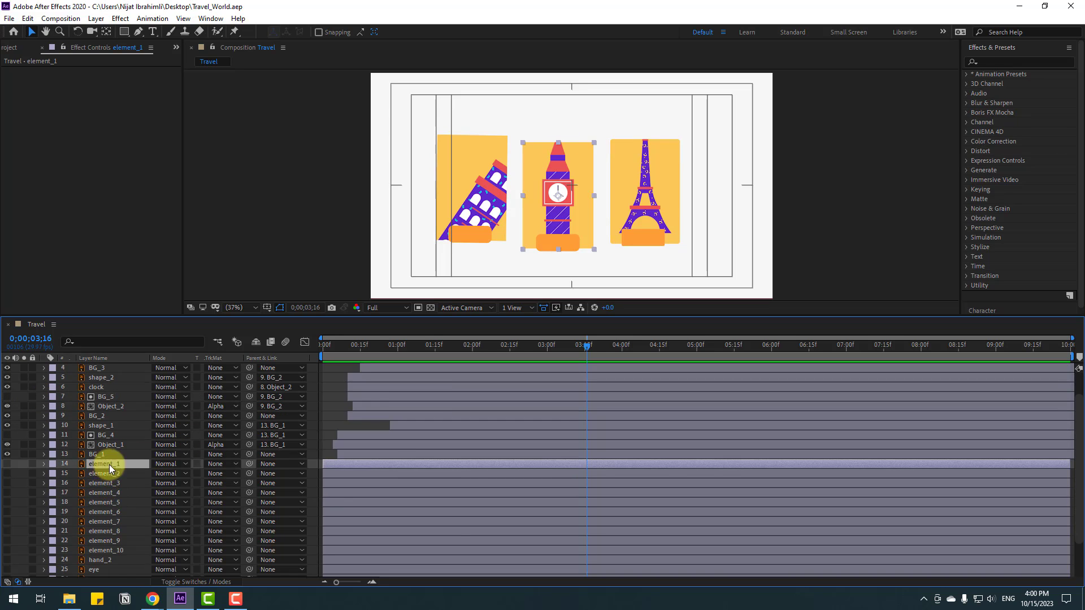
scroll(160, 489, "down", 5)
left_click(107, 507, "shift")
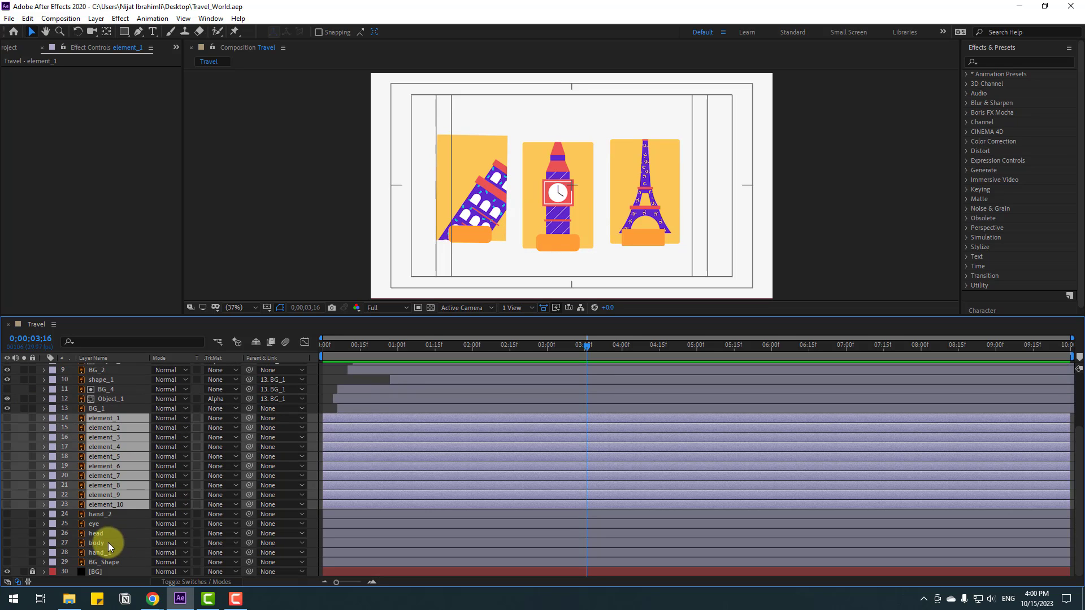
left_click_drag(7, 418, 8, 505)
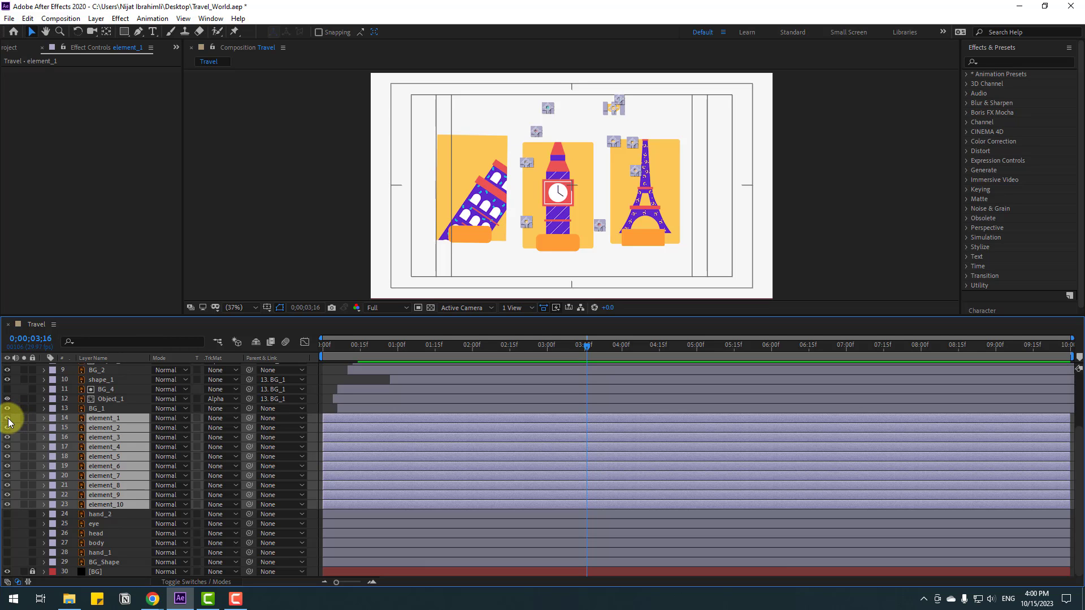
- Pre-compose the ten element layers into a composition named Elements and hide its layer
right_click(120, 438)
left_click(130, 388)
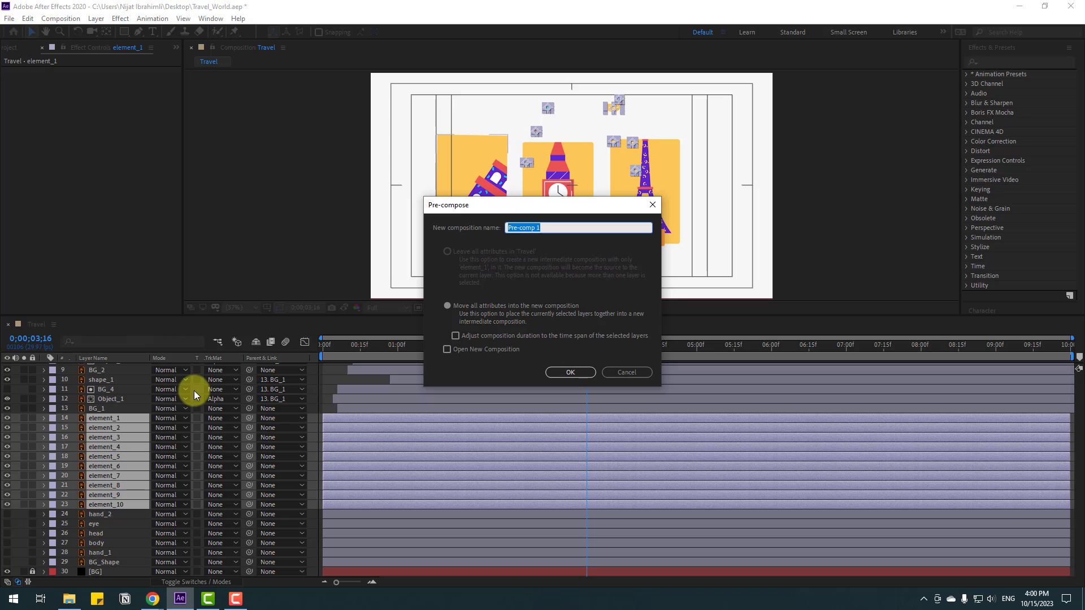
left_click(571, 373)
left_click(7, 493)
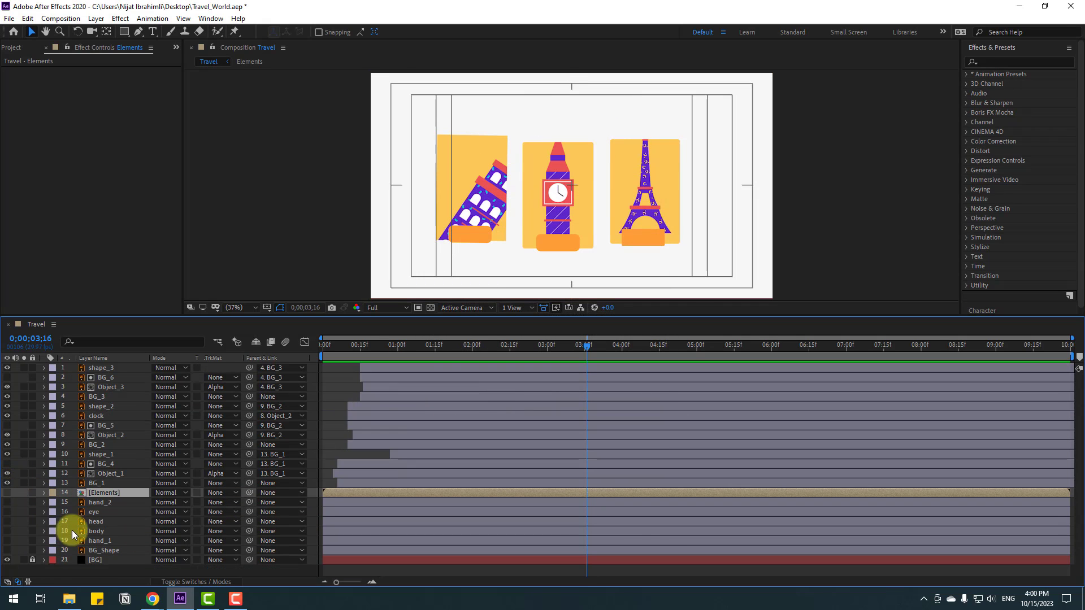
- Show the layers hand_2 through BG_Shape and move the whole character to the right part of the frame
left_click(97, 502)
left_click(99, 550, "shift")
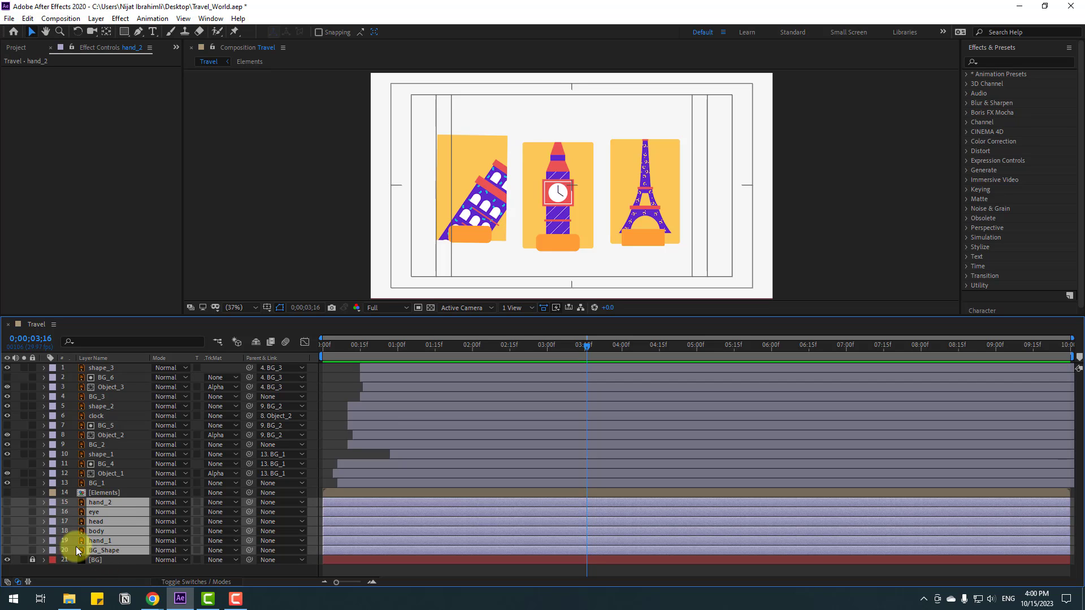
left_click(8, 507)
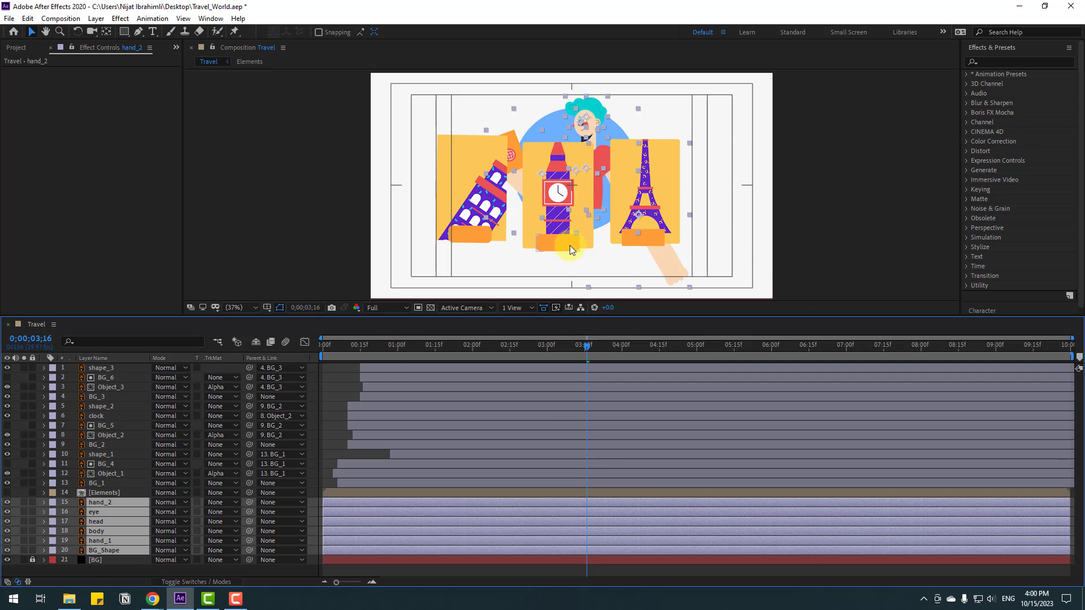
left_click(104, 492)
- Slide the layers hand_2 through BG_Shape in time to start at about 0;00;03;29 and check the frame at 0;00;04;11
left_click(108, 501)
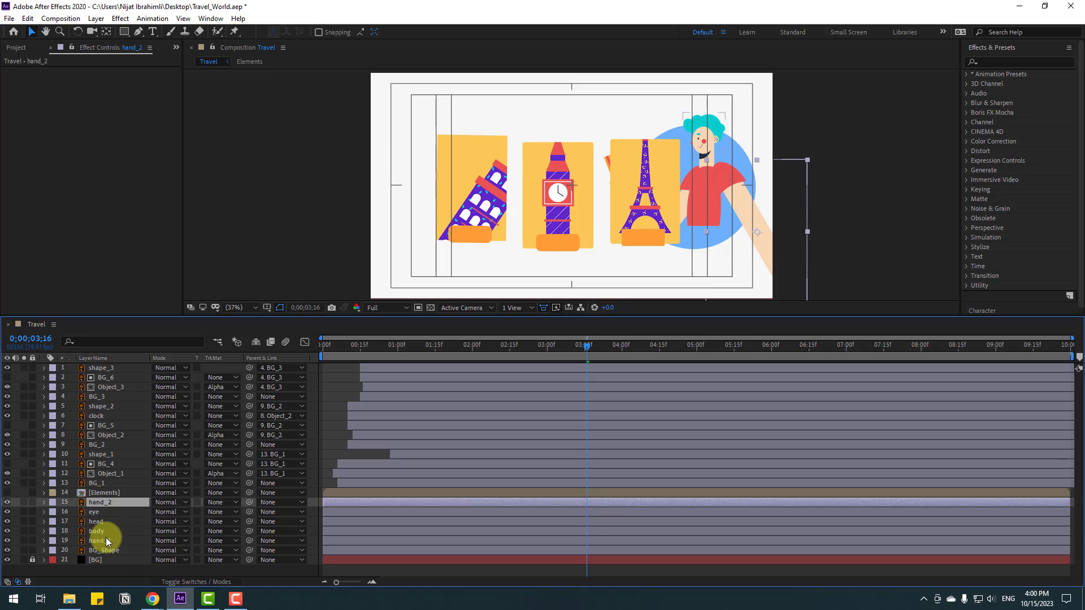
left_click(96, 549, "shift")
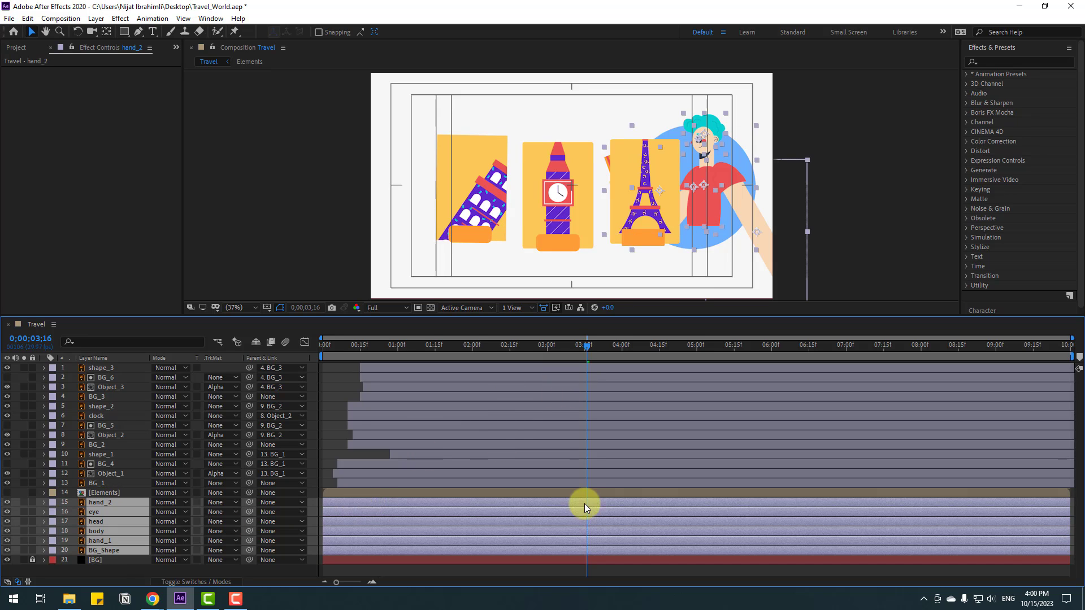
left_click_drag(585, 507, 629, 510)
left_click_drag(592, 359, 636, 357)
left_click(112, 567)
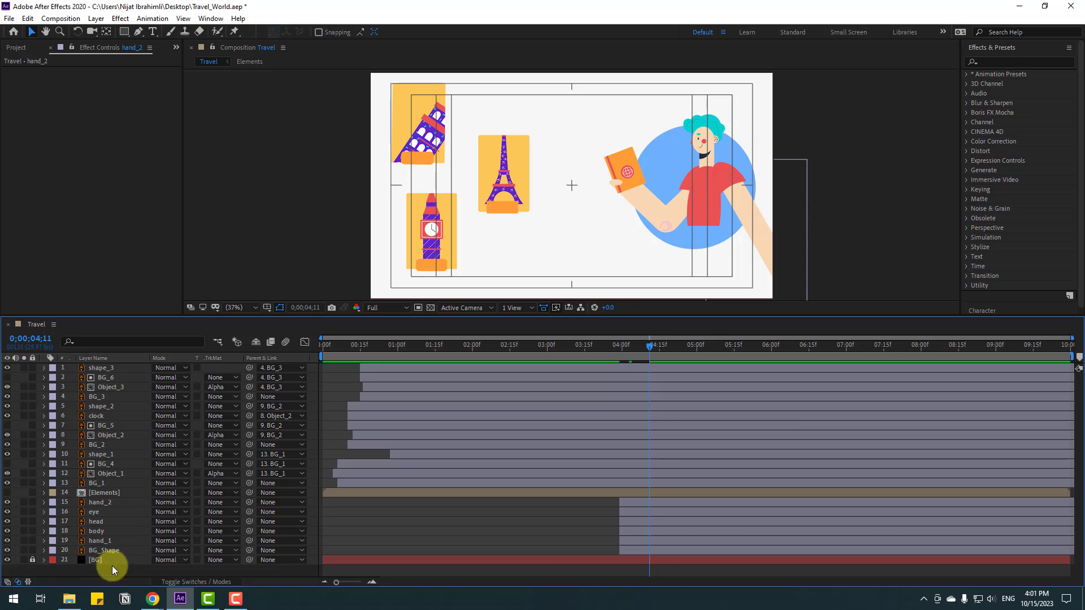
- Parent the hand_2, head and hand_1 layers to body, and parent the eye layer to head
left_click(101, 504)
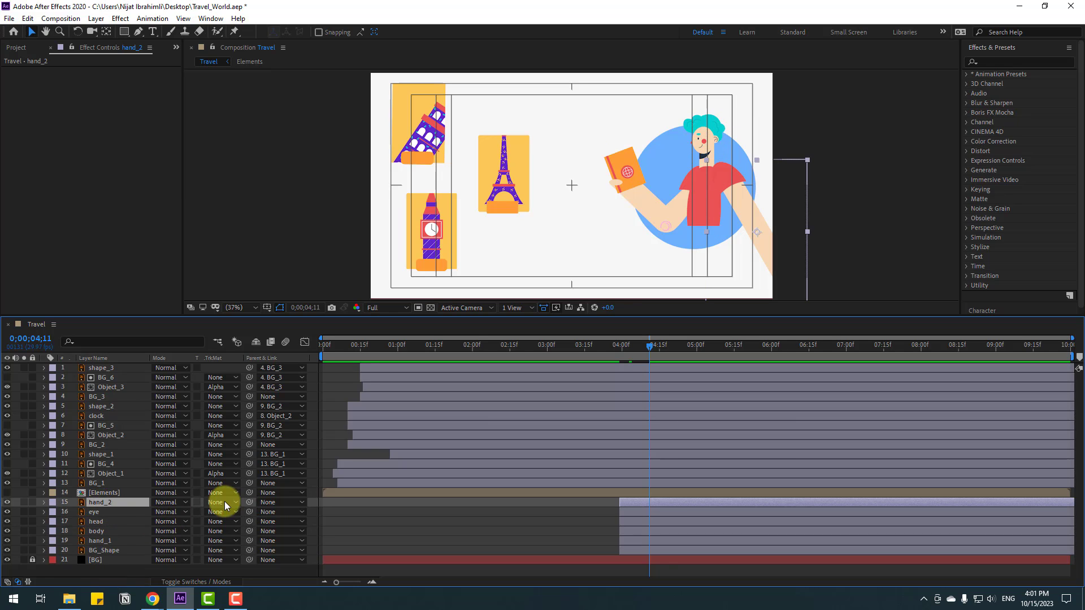
left_click_drag(243, 502, 97, 533)
left_click(107, 542)
left_click(94, 512)
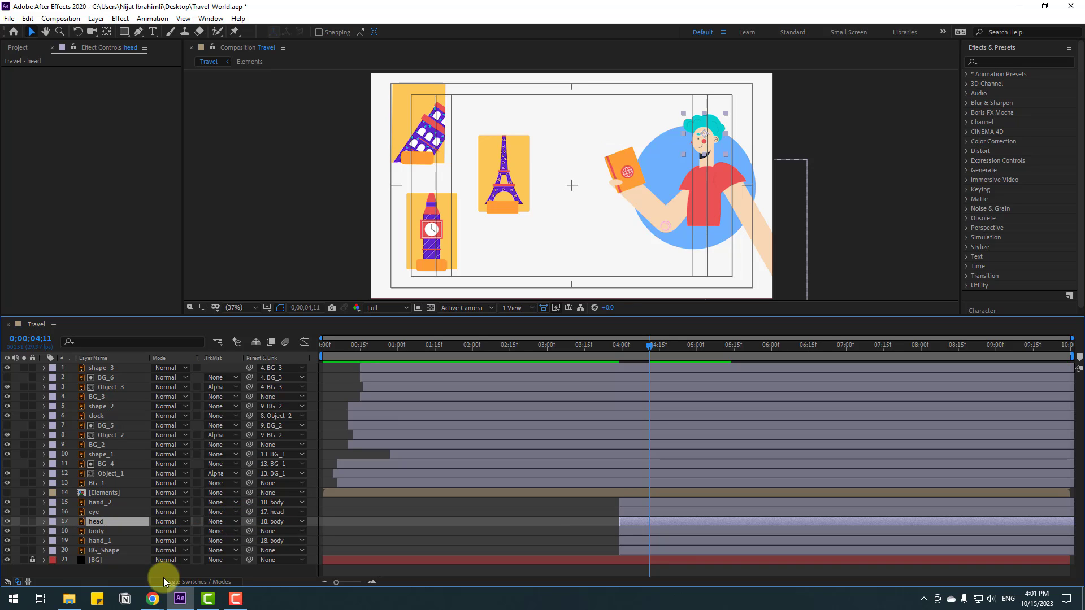
- Move the anchor point of the body layer to the bottom of the torso
left_click(96, 531)
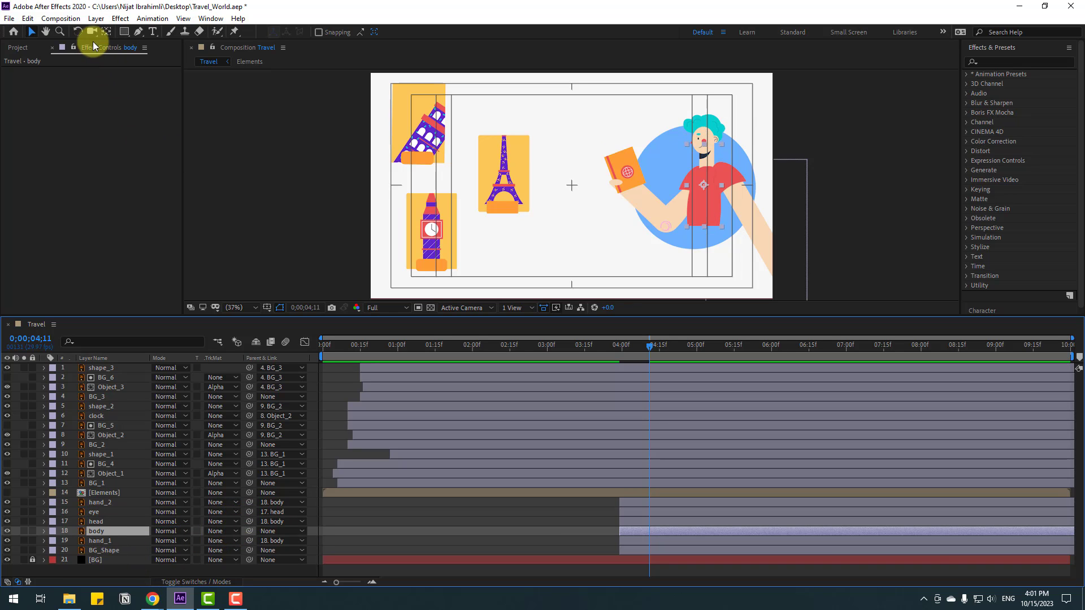
left_click(106, 32)
left_click_drag(704, 187, 706, 212)
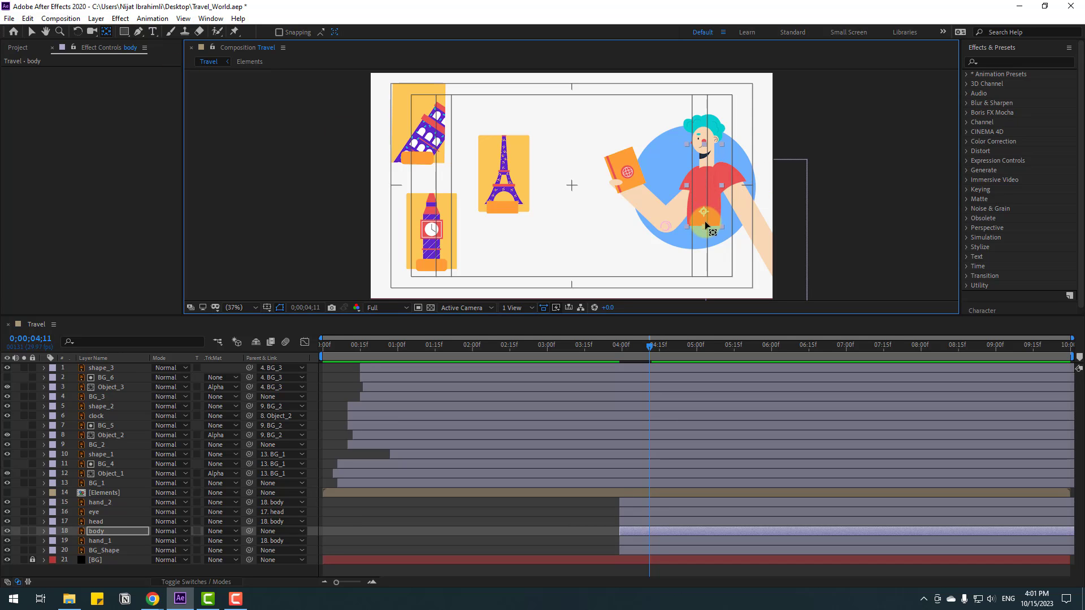
left_click(31, 31)
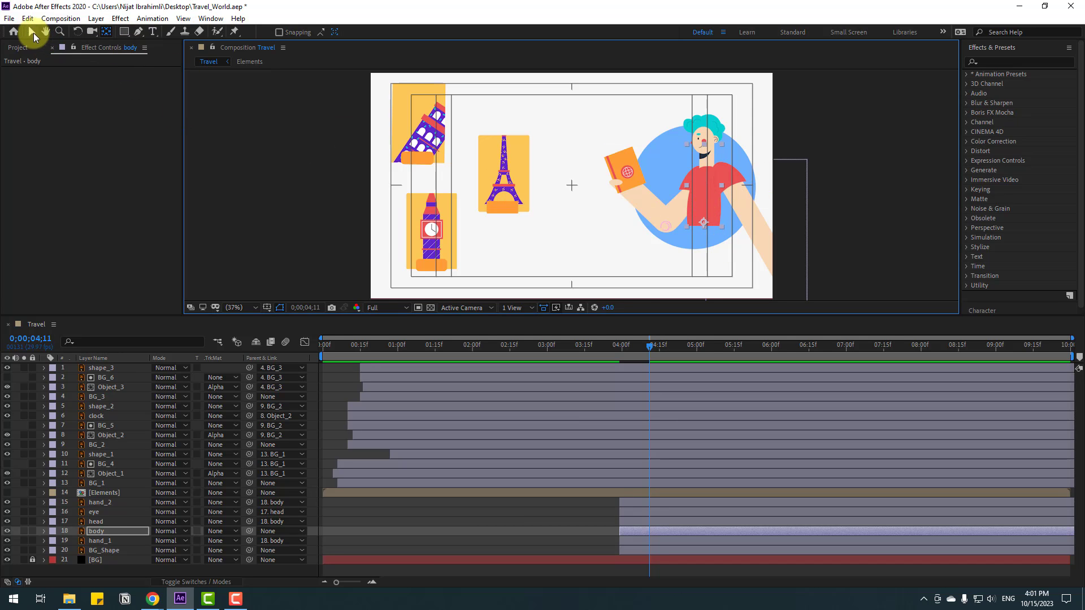
- Scale the body layer to 145% and position the character with the torso base at the frame's lower edge
key("s")
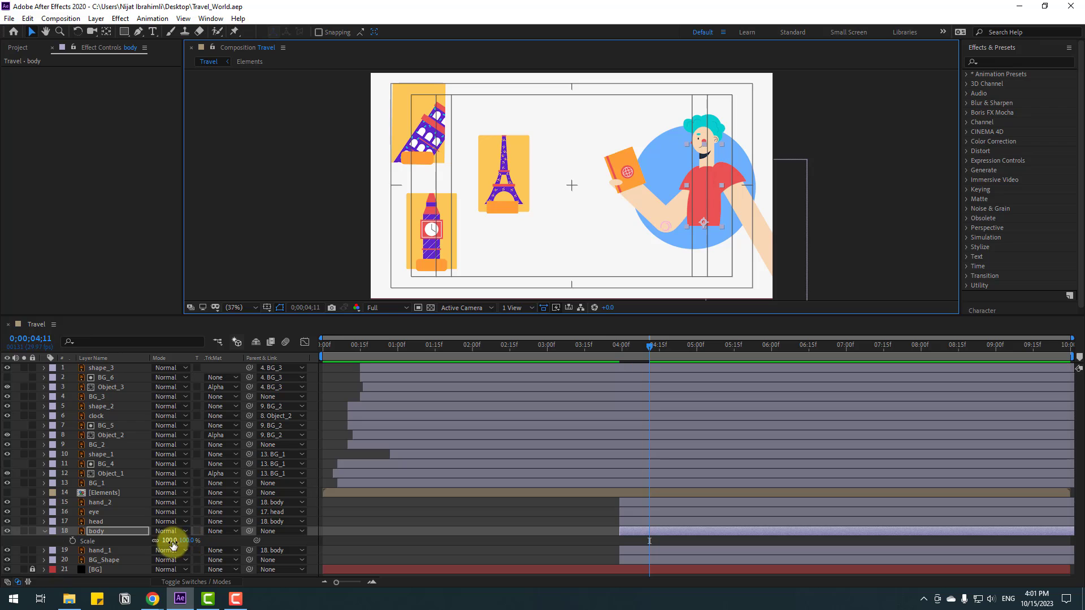
left_click_drag(172, 543, 202, 543)
left_click_drag(689, 226, 683, 298)
left_click_drag(173, 544, 191, 541)
mouse_move(683, 279)
left_mouse_down()
mouse_move(721, 277)
mouse_move(672, 274)
mouse_move(679, 280)
left_mouse_up()
left_click_drag(170, 541, 150, 541)
mouse_move(681, 280)
left_mouse_down()
mouse_move(685, 236)
mouse_move(687, 277)
left_mouse_up()
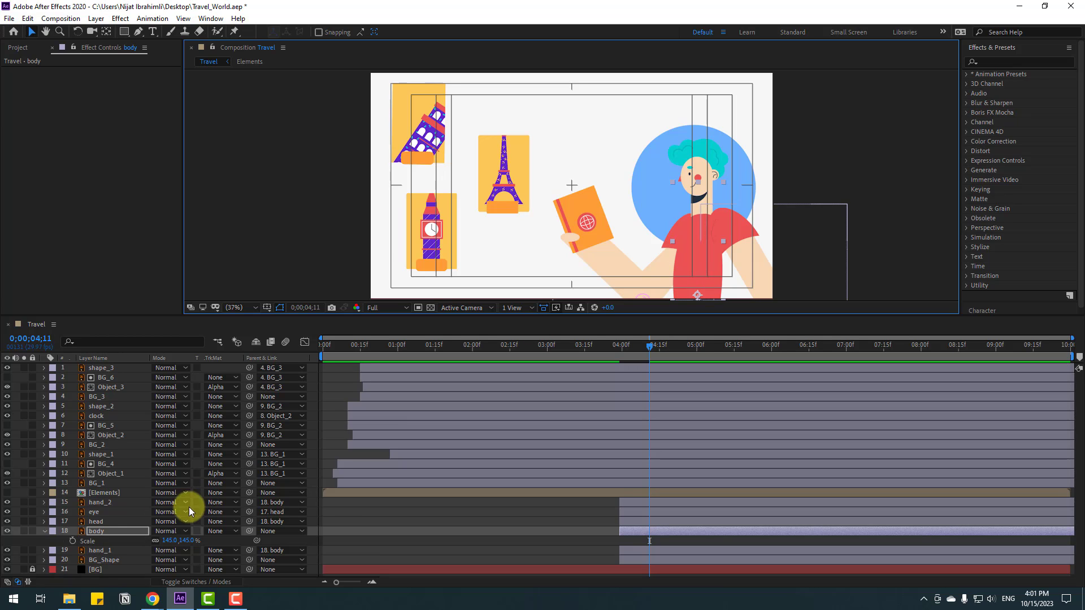
left_click(45, 531)
- Scale BG_Shape to 317%, position it at 1761.3, 634.8 behind the character, and save the project
left_click(642, 204)
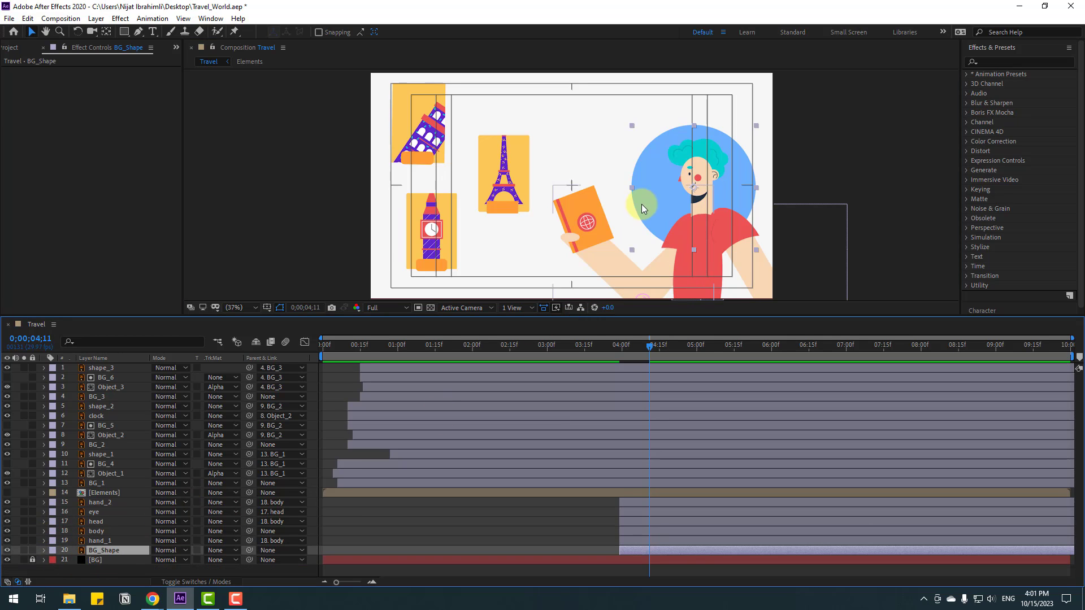
left_click_drag(662, 184, 636, 209)
key("s")
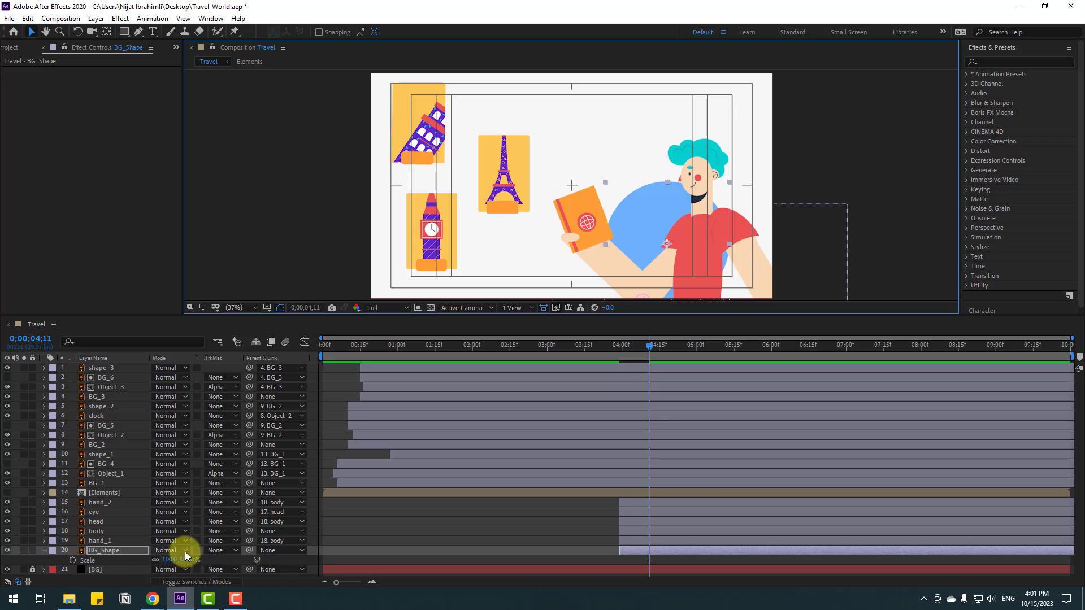
left_click_drag(177, 560, 671, 146)
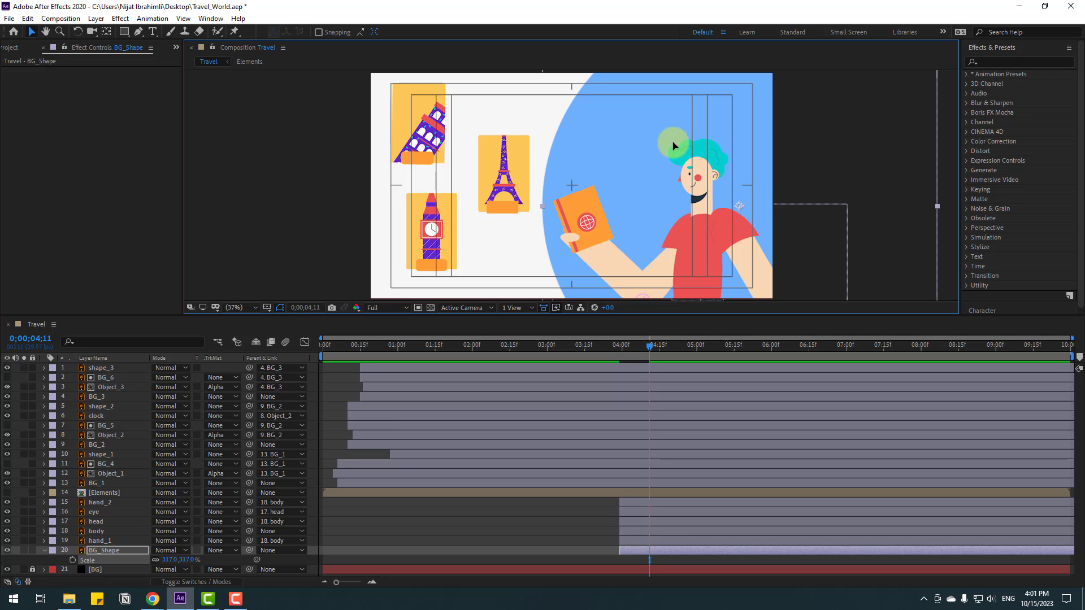
key("ctrl+s")
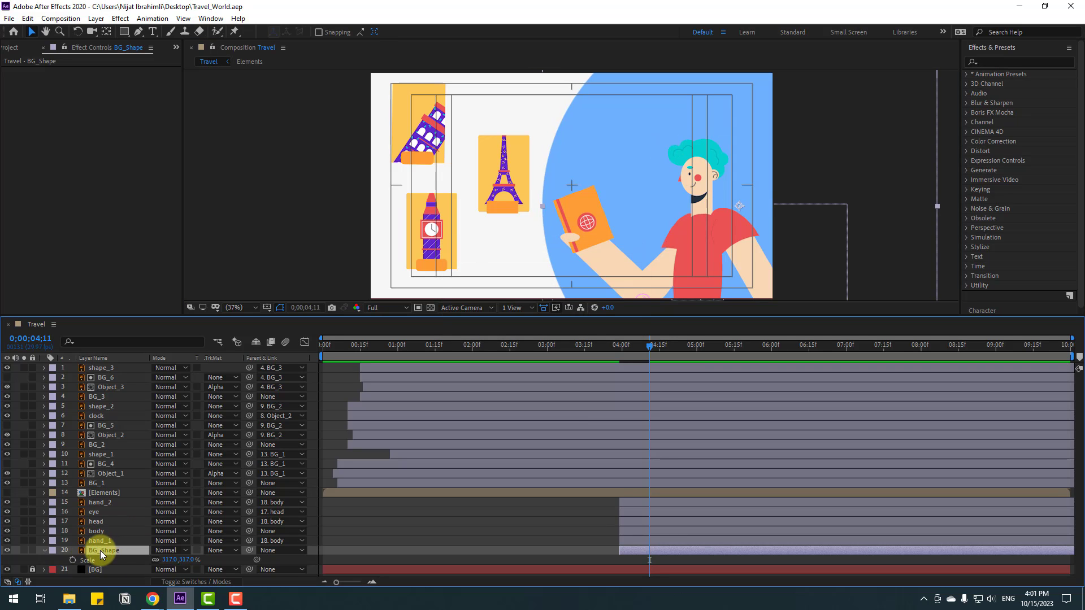
- Reveal the Position of BG_Shape and slide the layer in time to start at about 0;00;02;23
key("p")
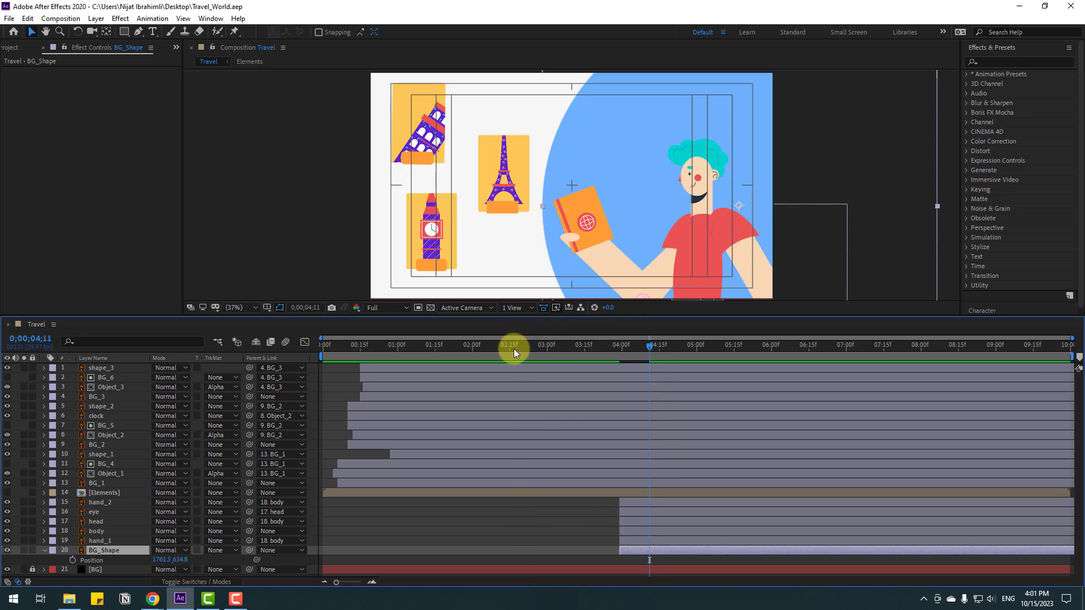
left_click(539, 347)
left_click_drag(571, 551, 539, 550)
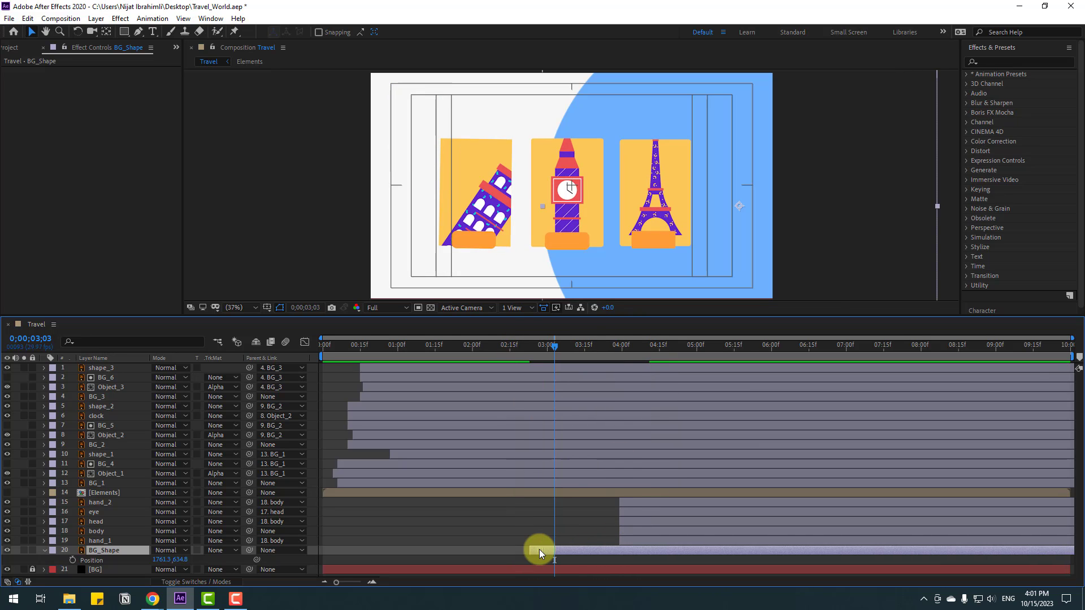
- Keyframe the BG_Shape Position at 1761.3, 634.8 on 0;00;03;29 and at 2875.3, 634.8 on 0;00;02;23
left_click_drag(492, 344, 619, 346)
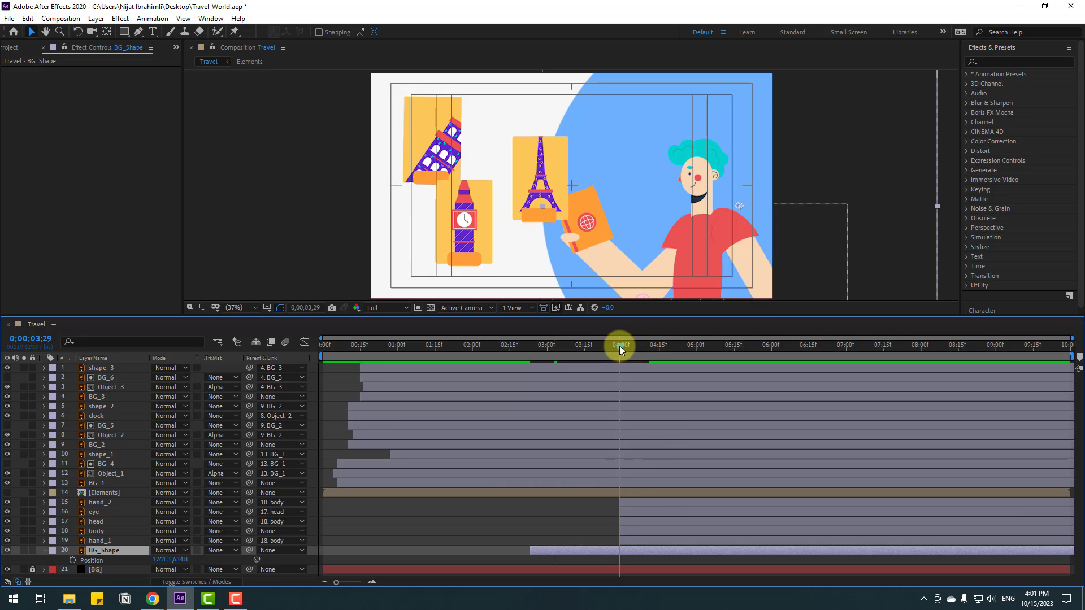
left_click(72, 560)
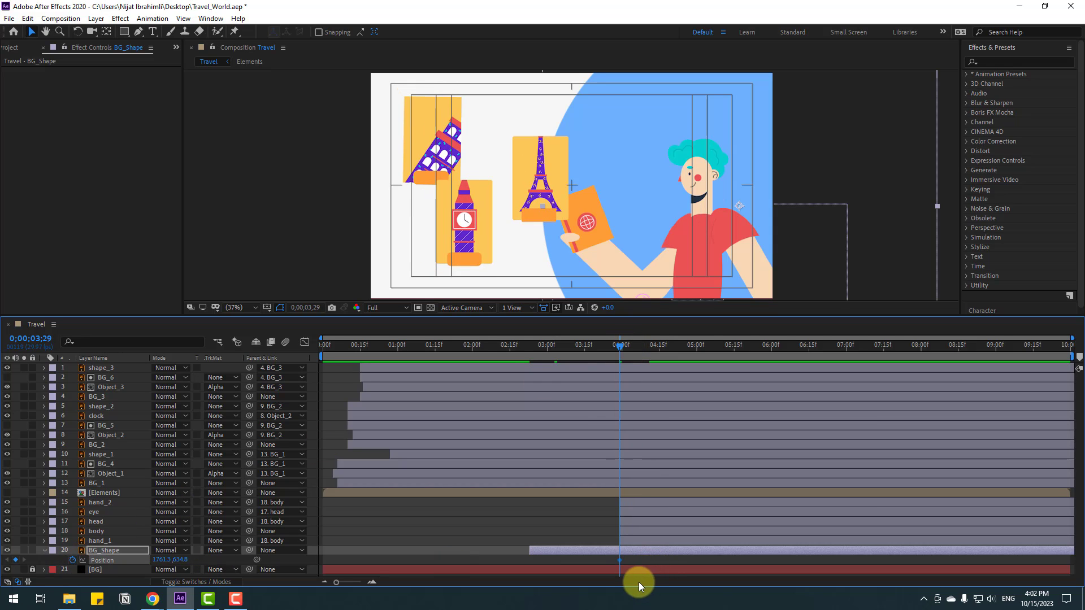
left_click_drag(620, 364, 530, 364)
left_click_drag(161, 561, 740, 513)
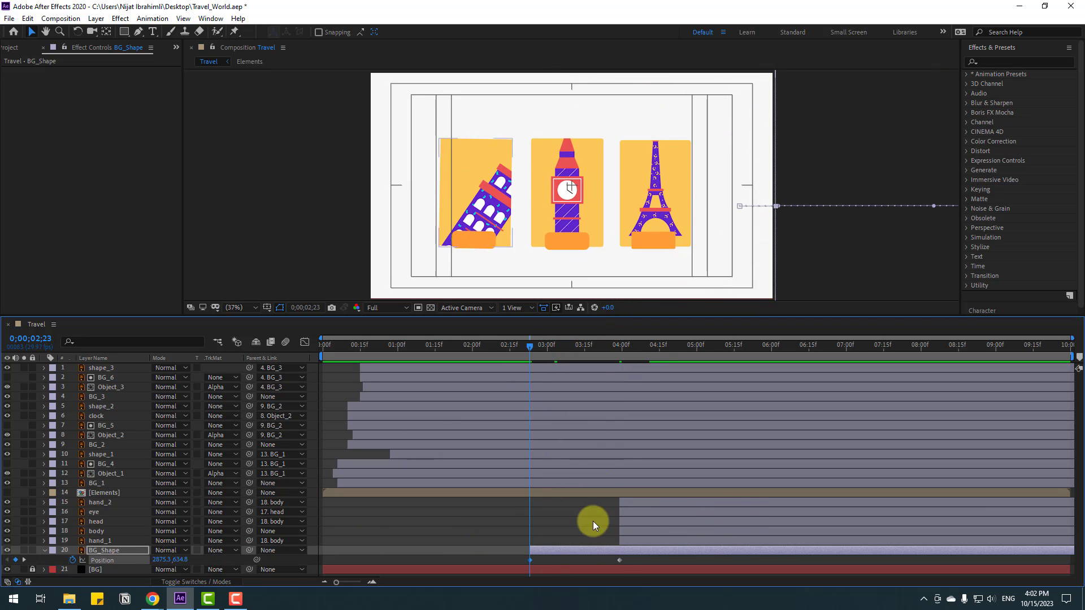
- Apply Easy Ease to both Position keyframes of BG_Shape
right_click(529, 559)
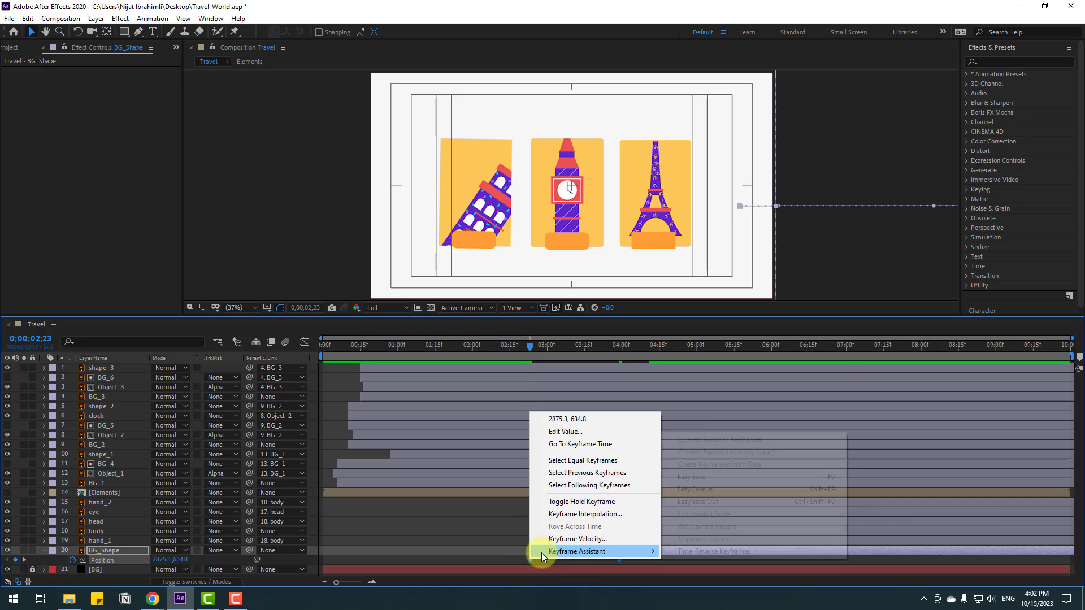
mouse_move(554, 552)
left_click(727, 466)
- Slide BG_Shape in time to start at about 0;00;03;00 and check its entrance against the moving cards
left_click_drag(533, 349, 579, 347)
left_click_drag(553, 547, 565, 544)
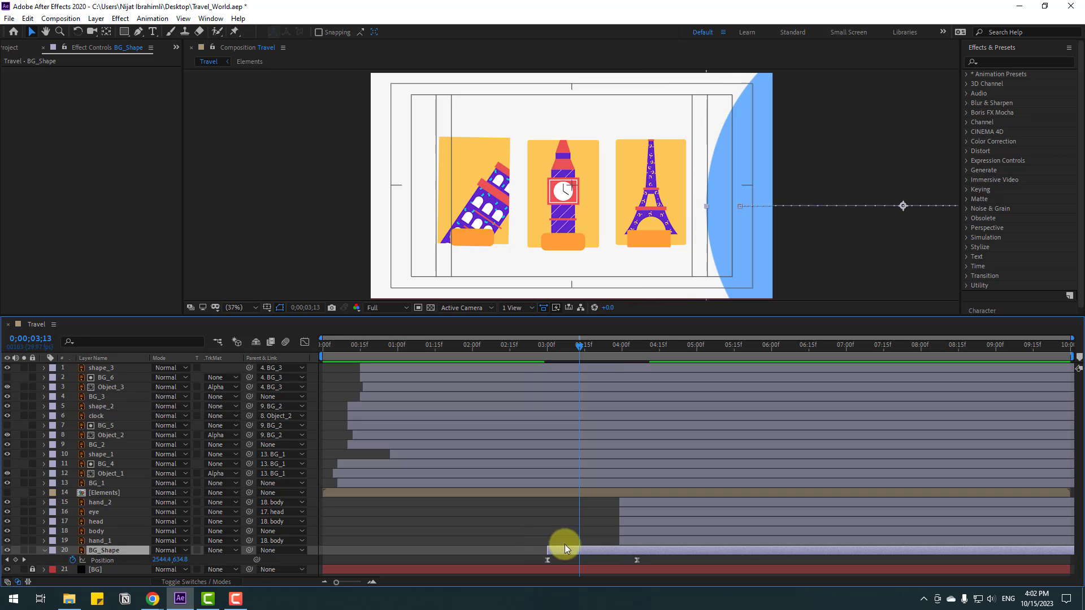
left_click_drag(533, 349, 608, 351)
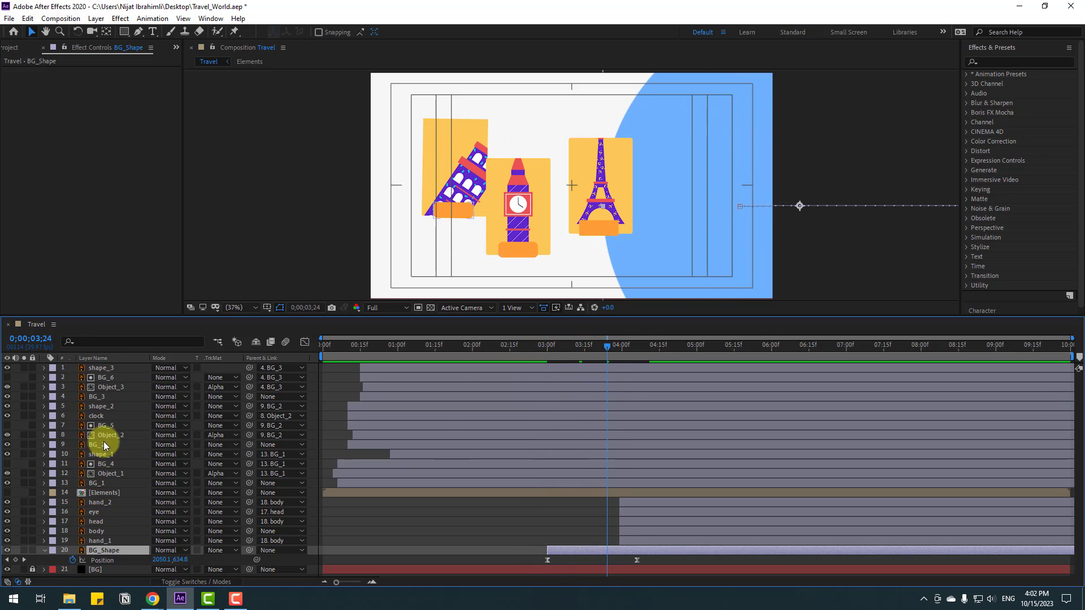
- Reveal the keyframes of BG_1 and slide BG_Shape in time to start at 0;00;03;06, aligned with the card's move keyframes
left_click(104, 485)
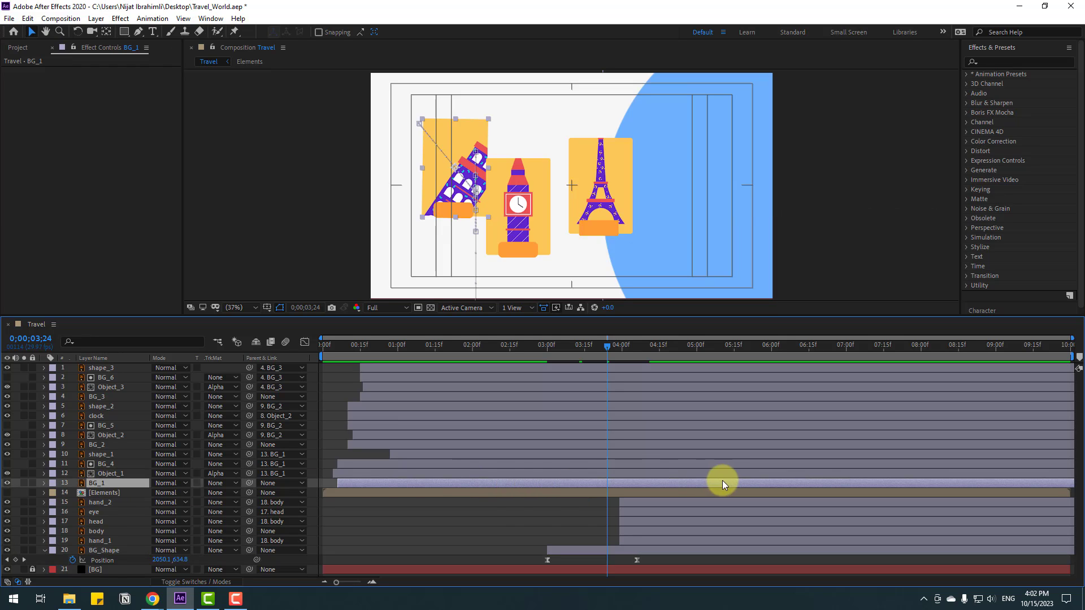
key("u")
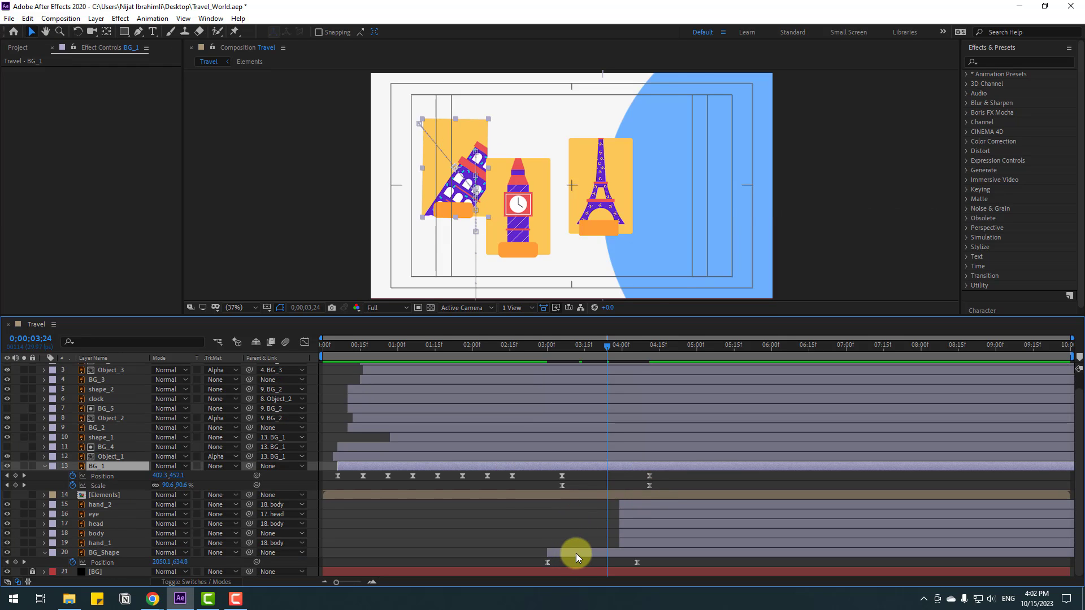
left_click_drag(575, 555, 671, 565)
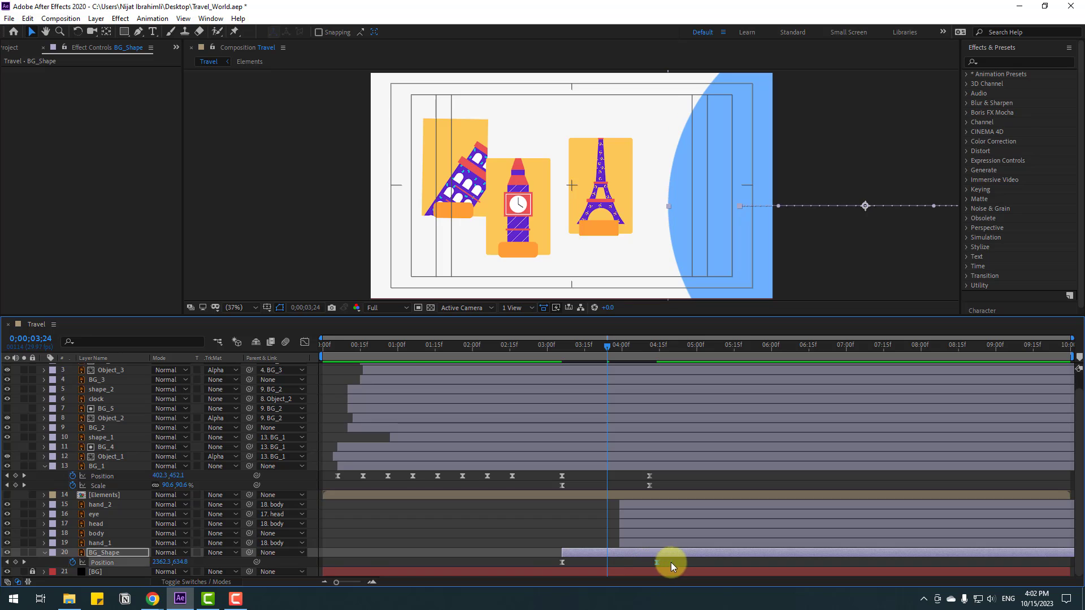
- Lengthen the ease handles of both BG_Shape Position keyframes in the speed graph for a sharper mid-move peak
left_click(562, 562, "shift")
left_click(305, 343)
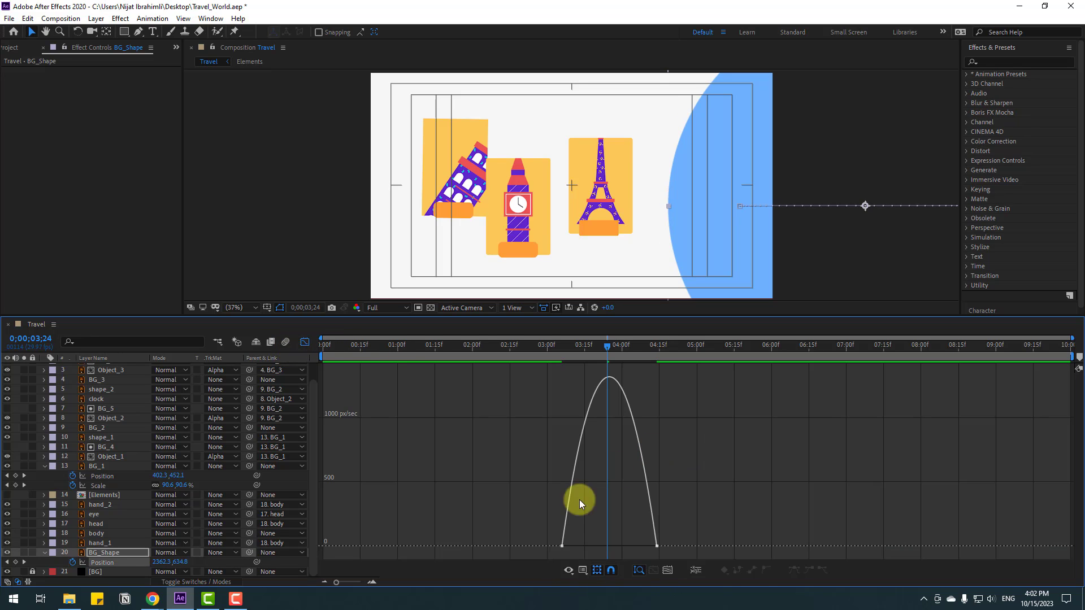
left_click_drag(579, 548, 592, 547)
left_click_drag(562, 351, 632, 351)
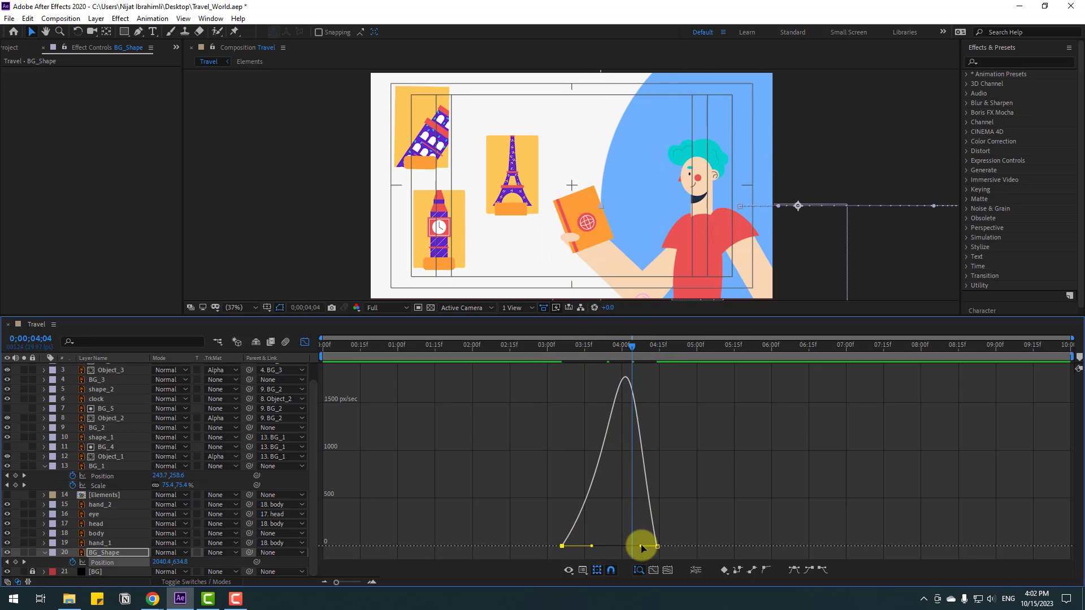
left_click_drag(642, 546, 632, 546)
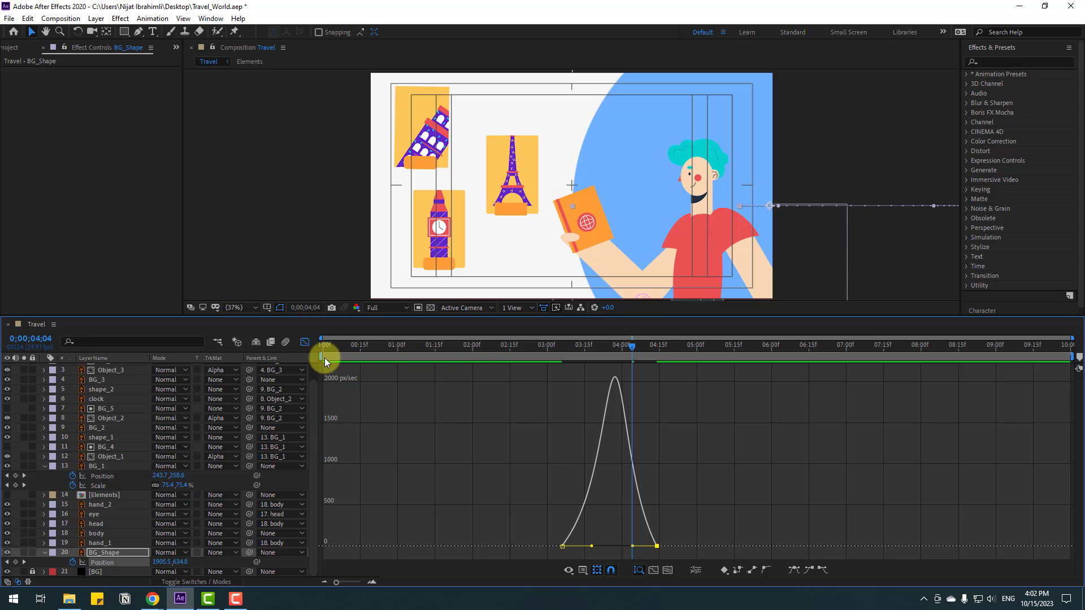
- Start the work area at about 0;00;02;13, preview the BG_Shape entrance, and collapse its Position
left_click_drag(324, 358, 540, 365)
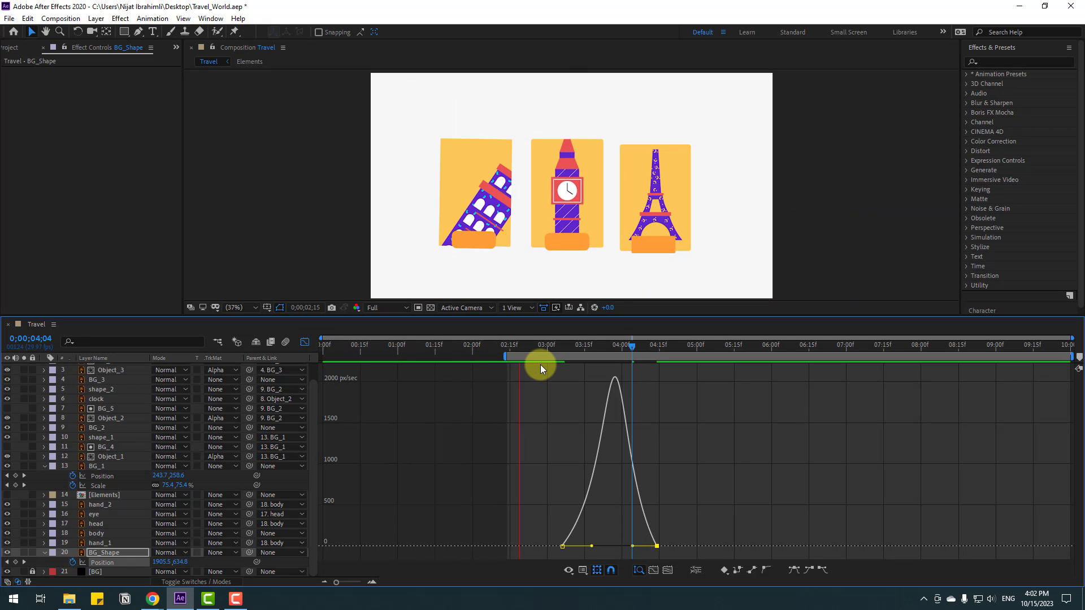
left_click(641, 355)
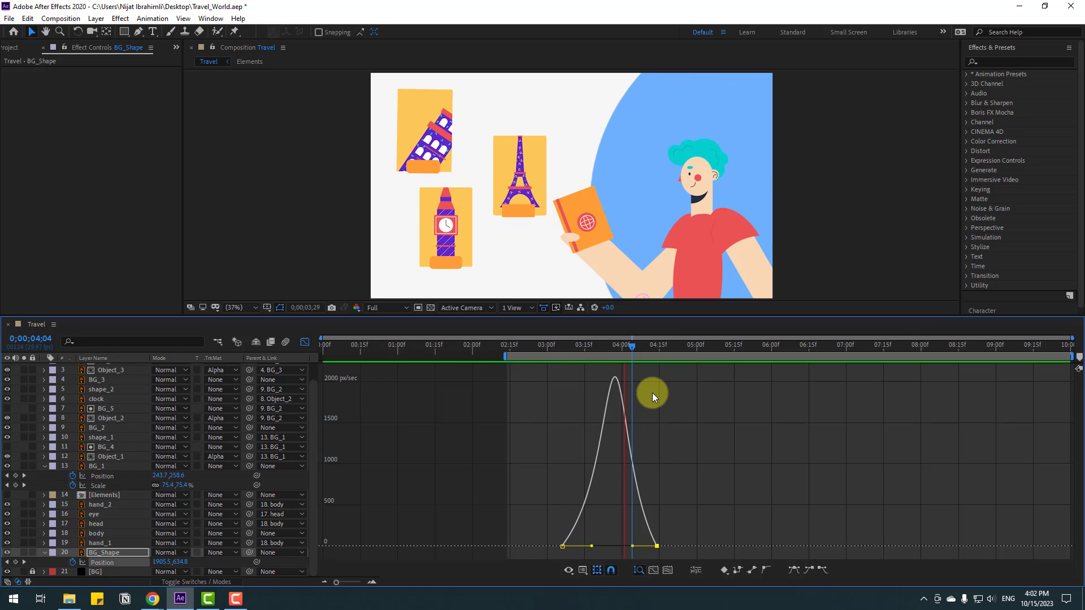
left_click(602, 346)
left_click(304, 342)
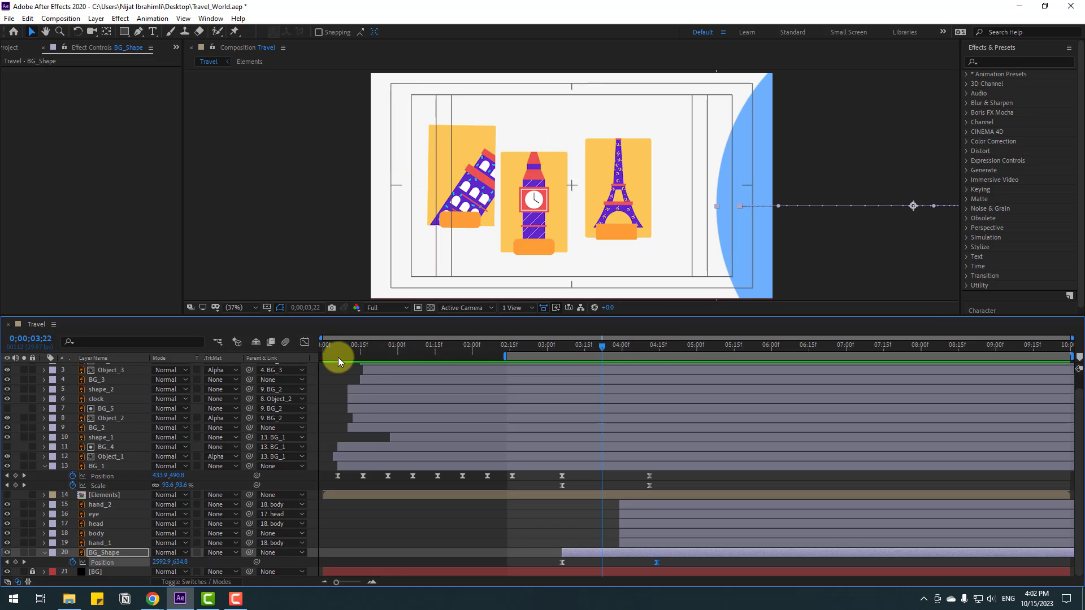
left_click(45, 553)
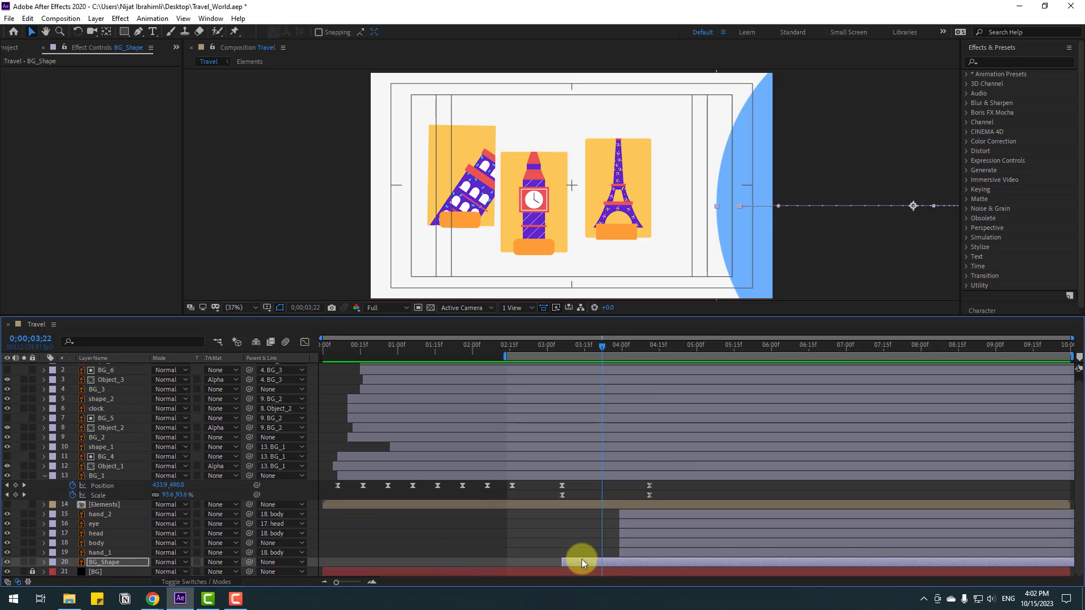
- Slide the character layers hand_2, eye, head, body and hand_1 in time to start at 0;00;03;06 with BG_Shape
left_click(94, 543)
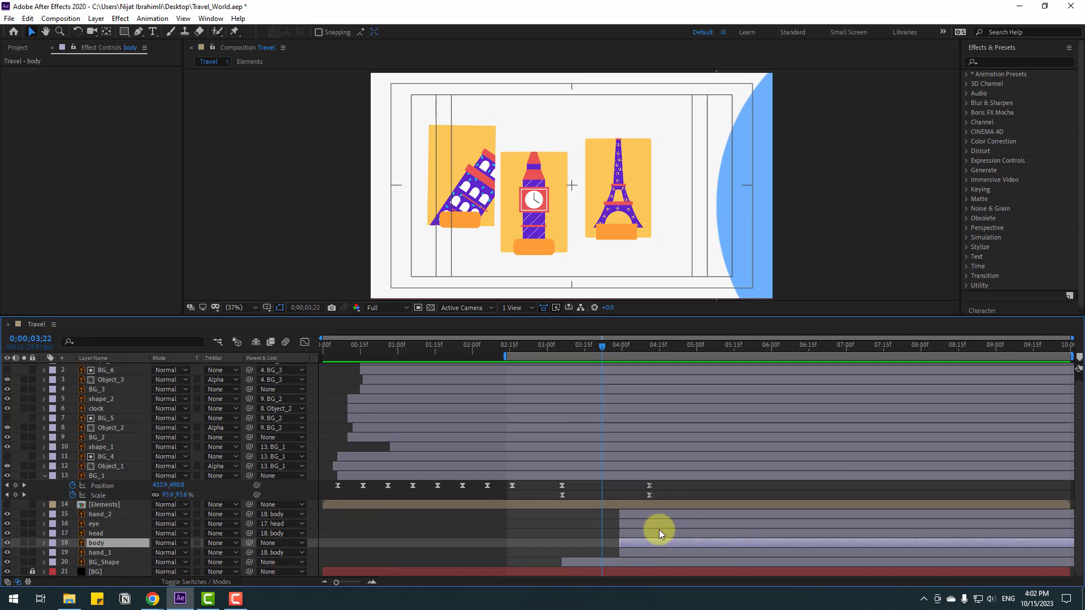
left_click(629, 551, "shift")
left_click(631, 516, "shift")
left_click_drag(634, 551, 550, 547)
left_click_drag(530, 349, 607, 350)
- Keyframe the body Position at 2614.9, 1061.7 on 0;00;03;06 and at 1634.9, 1061.7 on 0;00;04;08
left_click(147, 541)
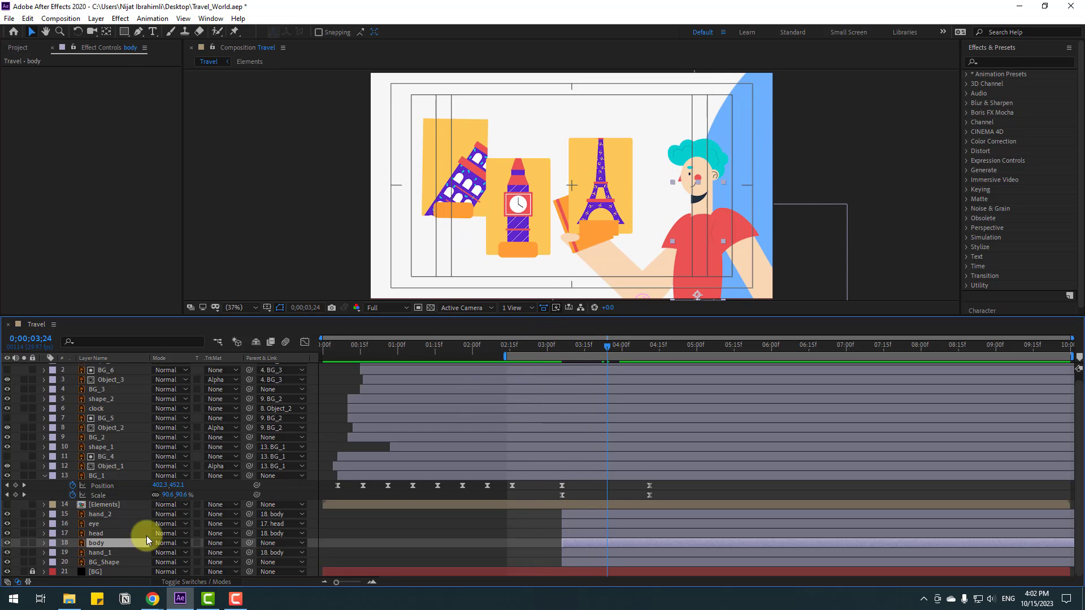
key("j")
key("p")
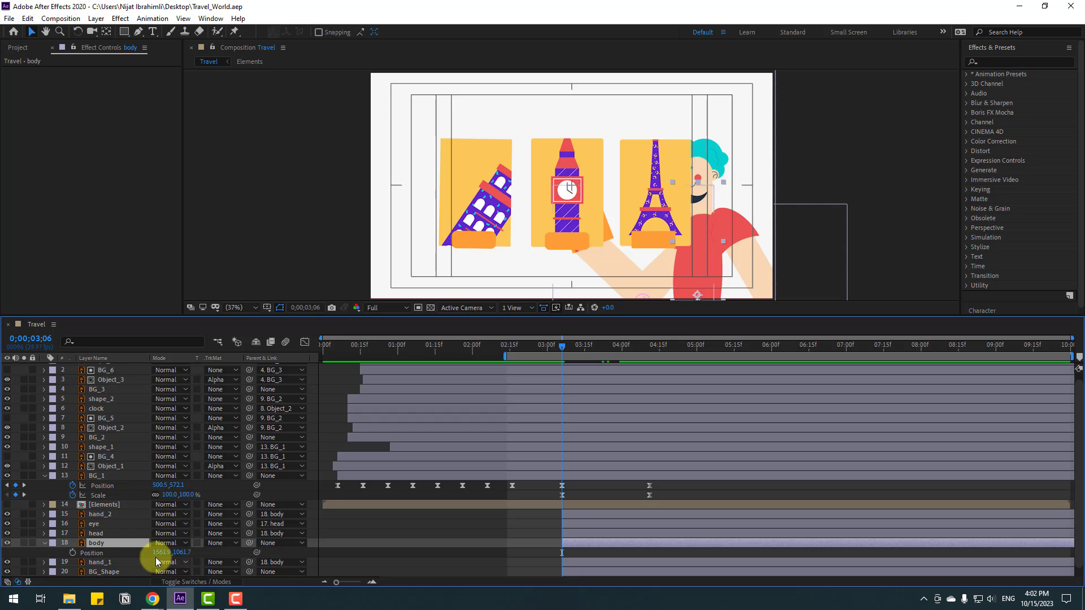
left_click_drag(212, 552, 673, 534)
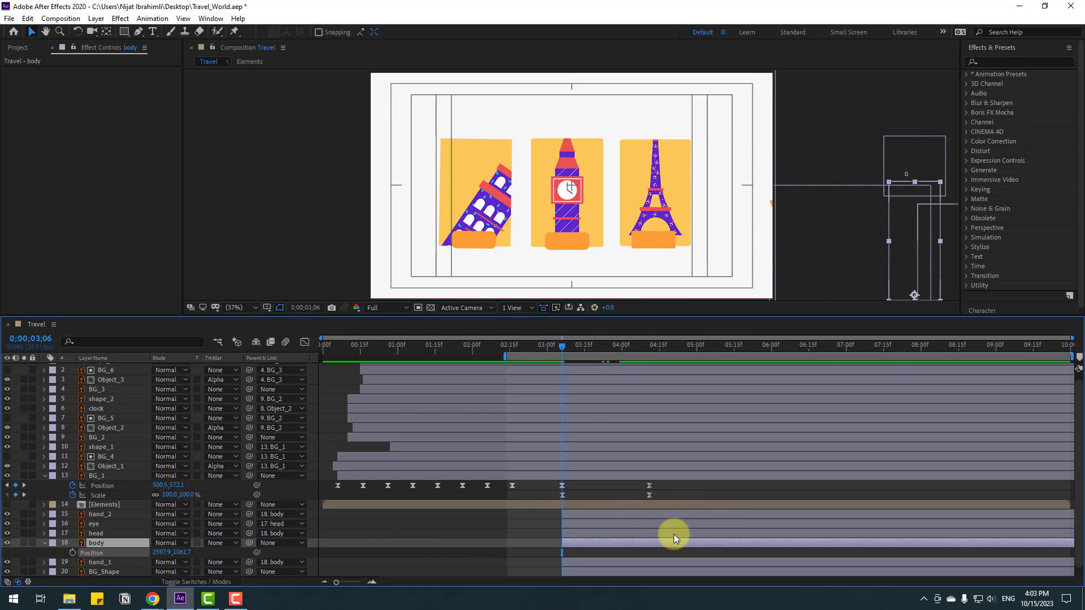
left_click_drag(166, 552, 77, 555)
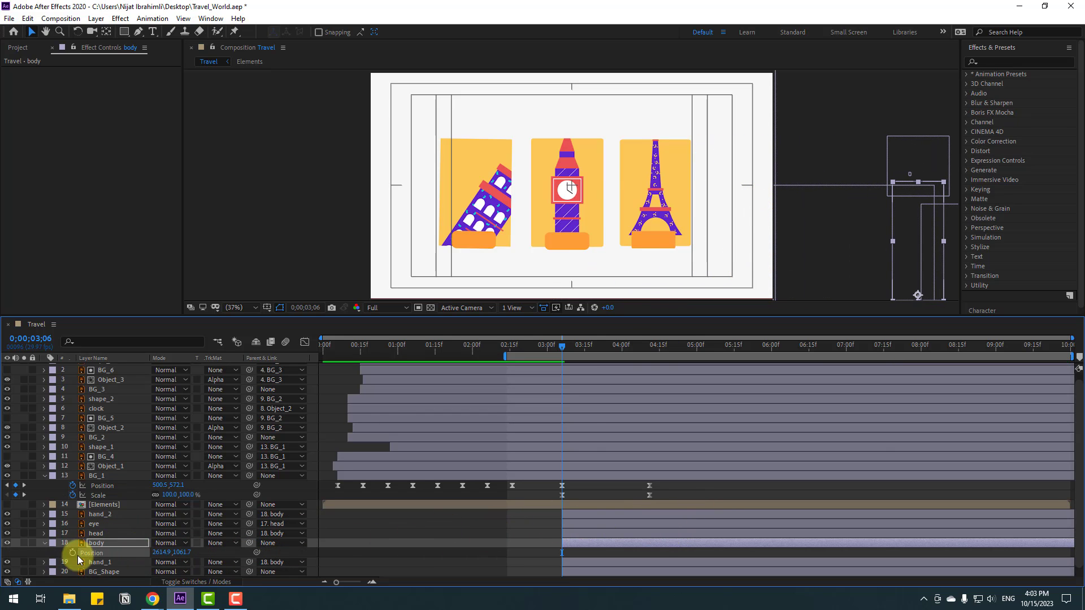
left_click_drag(588, 345, 641, 344)
left_click_drag(163, 555, 104, 552)
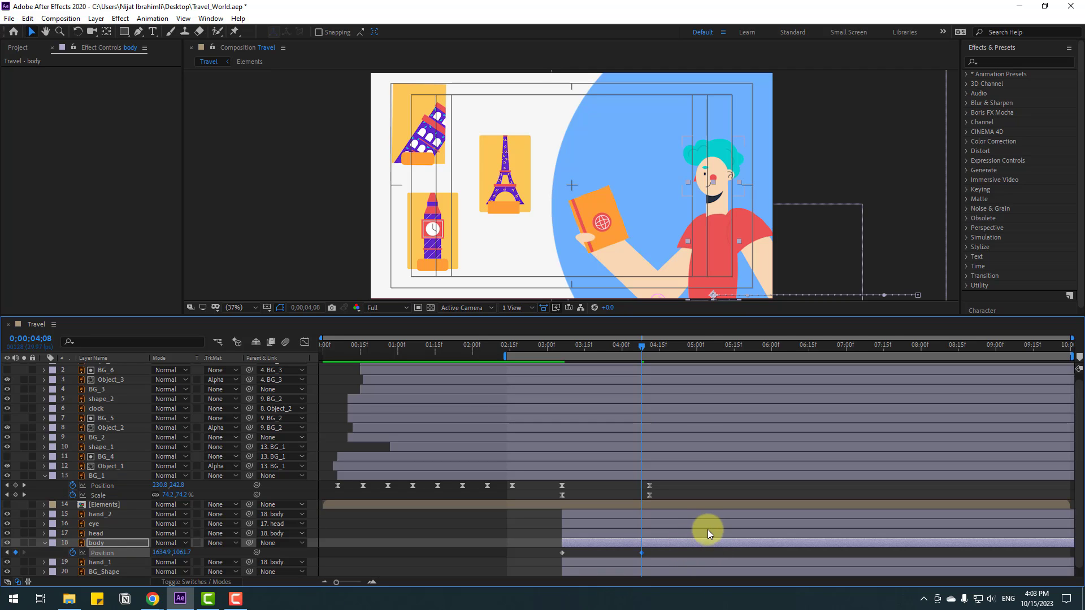
- Apply Easy Ease to both body Position keyframes, reshape their speed graph to peak early in the move, and preview the entrance
right_click(561, 552)
mouse_move(650, 544)
left_click(734, 470)
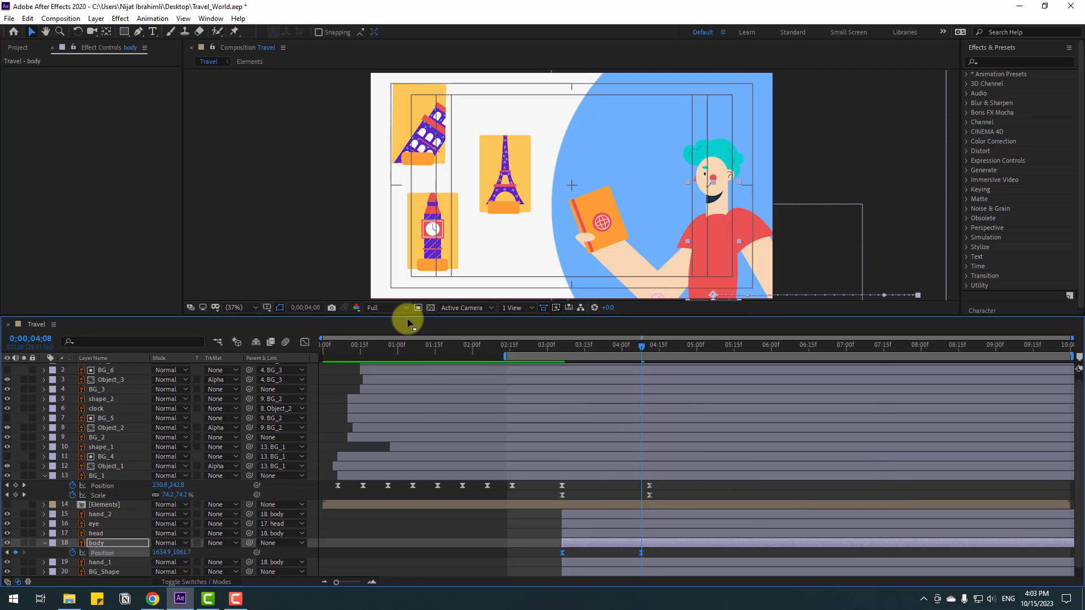
left_click(305, 343)
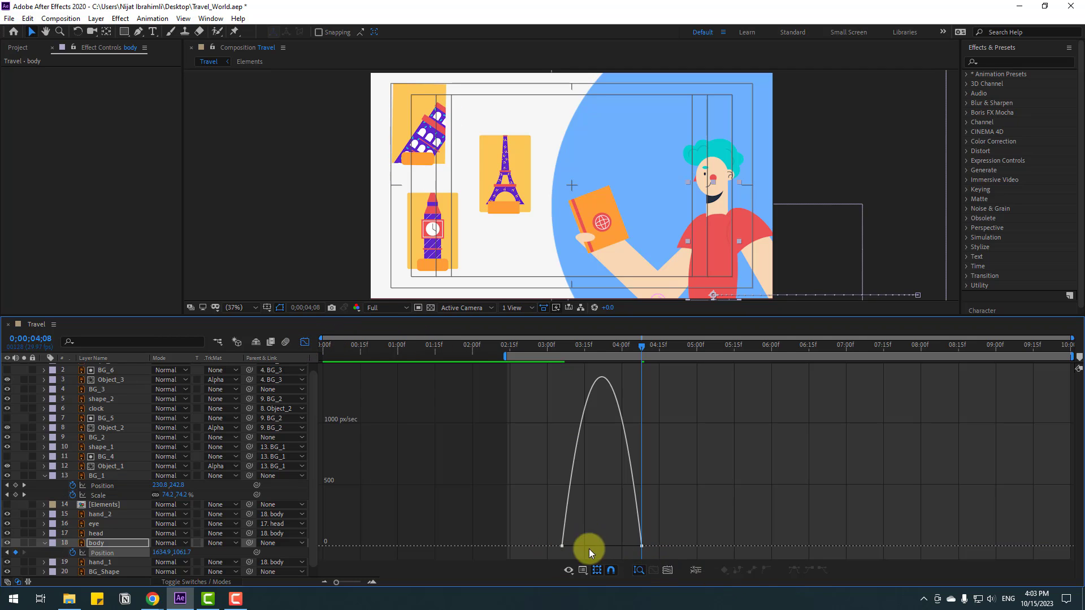
left_click_drag(622, 545, 582, 546)
key("space")
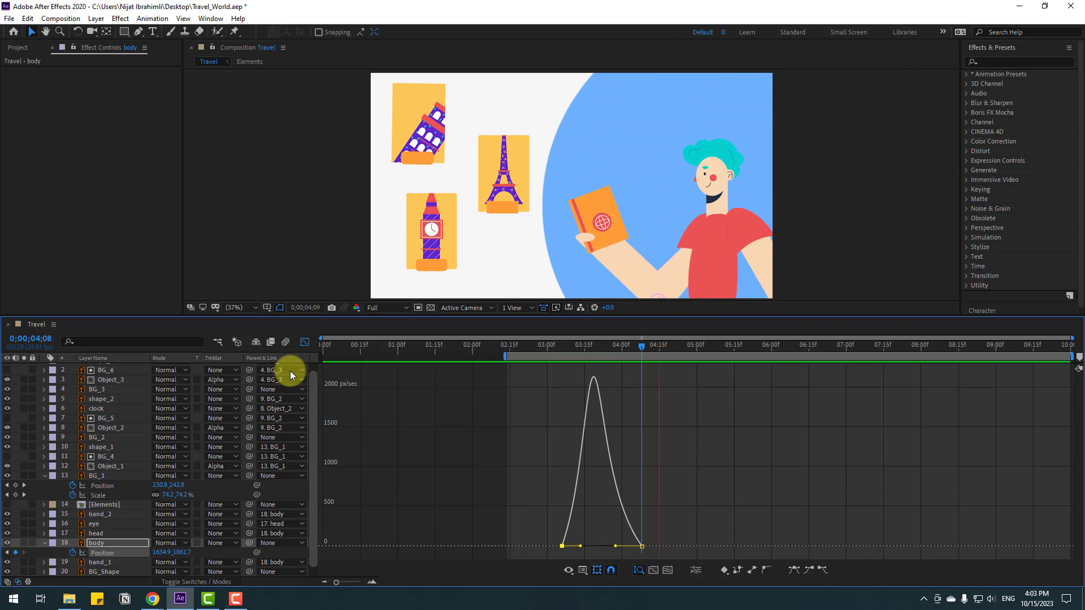
key("space")
key("shift+F3")
- Reveal the Rotation of body alongside Position and keyframe it at 17° on 0;00;03;06
left_click(567, 349)
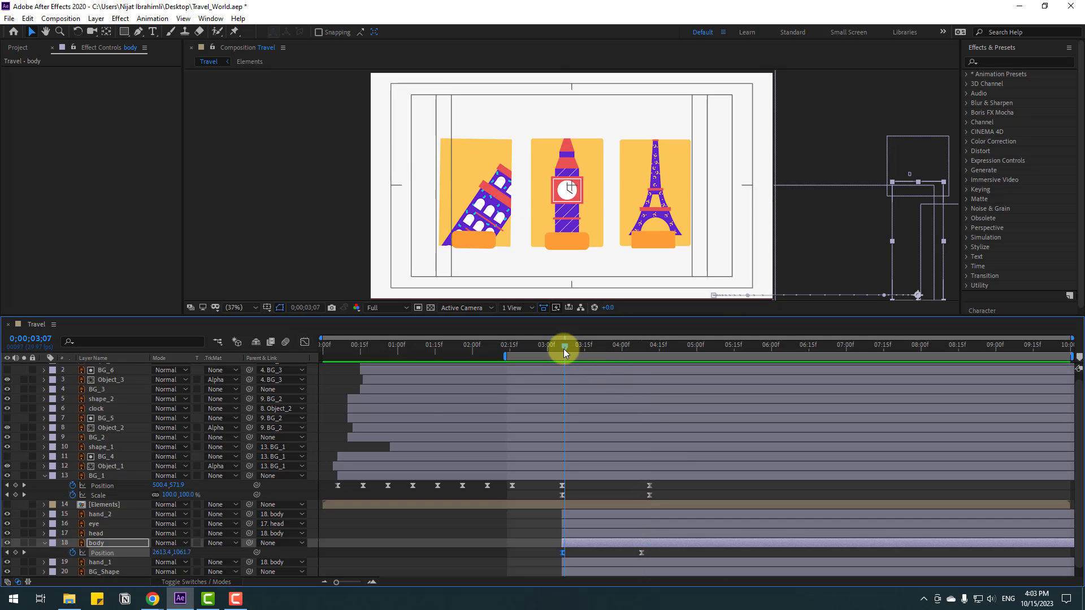
key("shift+r")
scroll(92, 491, "down", 1)
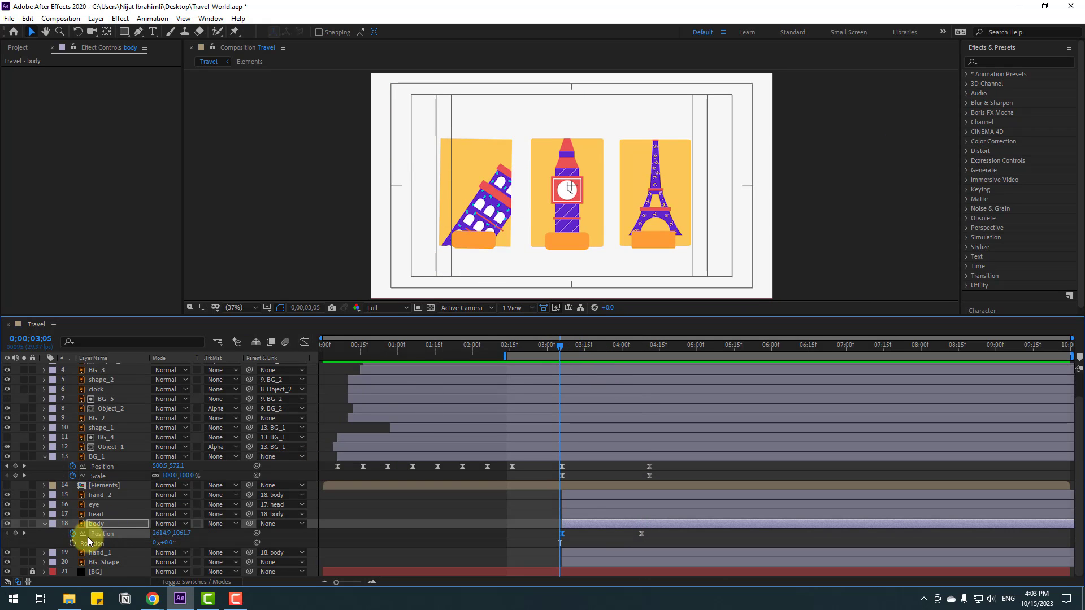
left_click(73, 543)
scroll(808, 186, "down", 1)
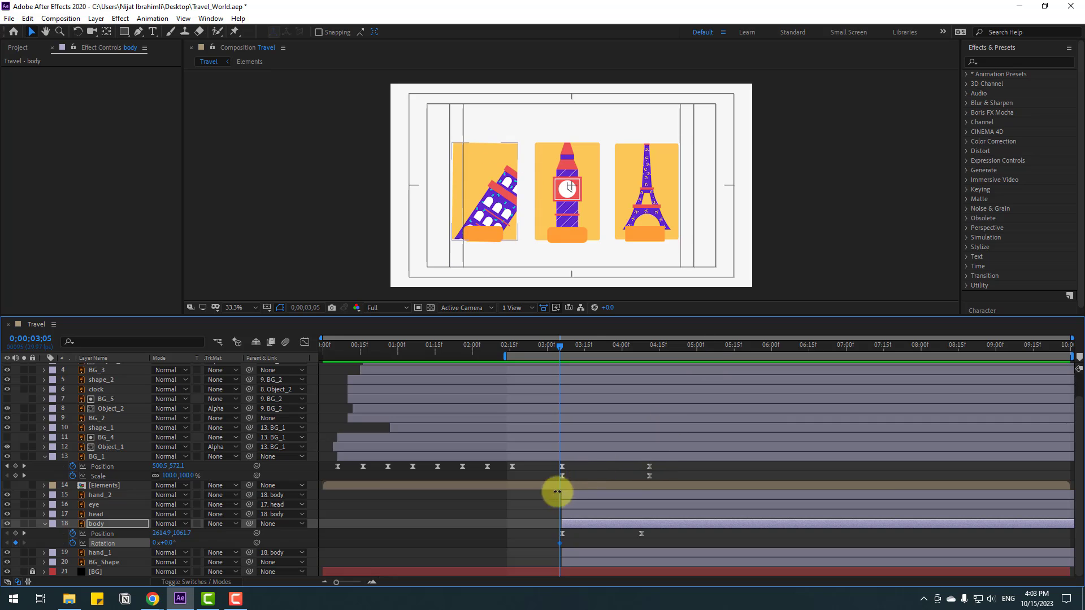
key("Page_Down")
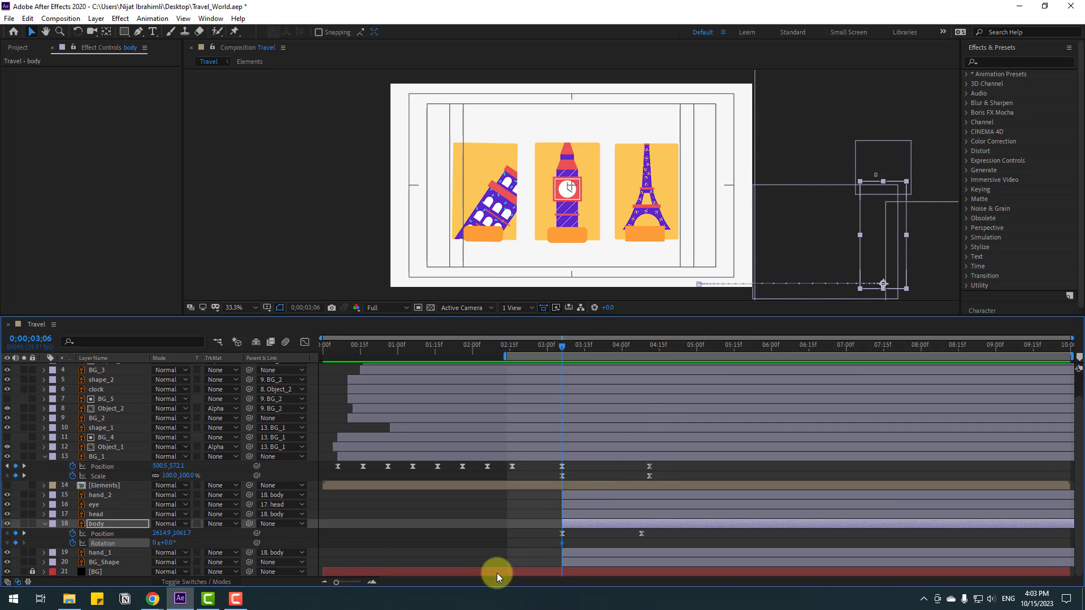
left_click_drag(165, 547, 176, 551)
key("space")
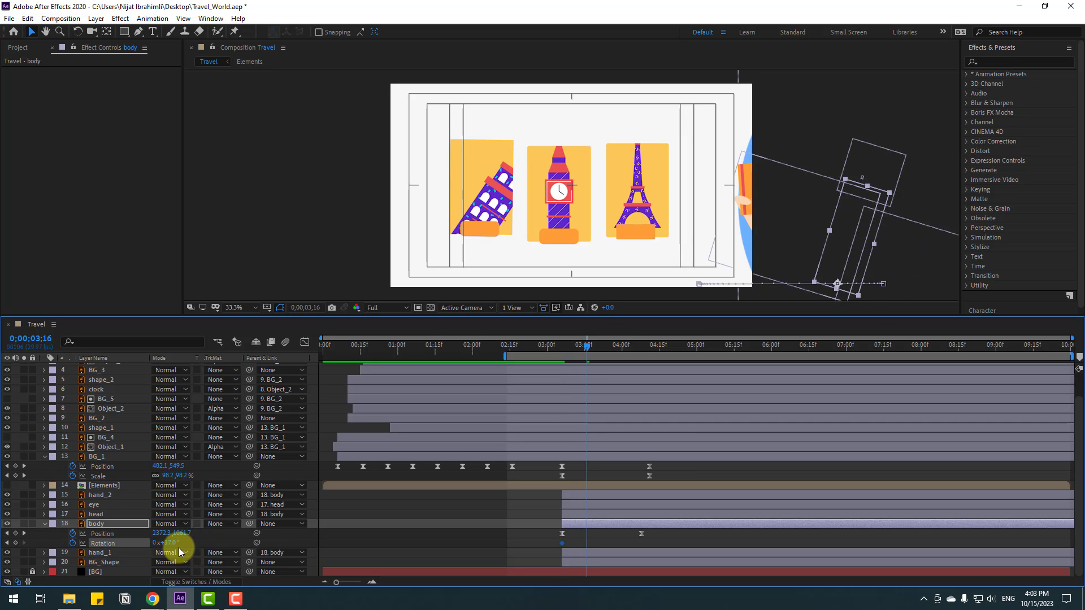
- Keyframe the body Rotation at -10° on 0;00;03;26, 5° on 0;00;04;06, -2° on 0;00;04;16 and 0° on 0;00;04;26
mouse_move(167, 544)
left_mouse_down()
mouse_move(154, 549)
mouse_move(164, 562)
mouse_move(175, 556)
left_mouse_up()
key("shift+Page_Down")
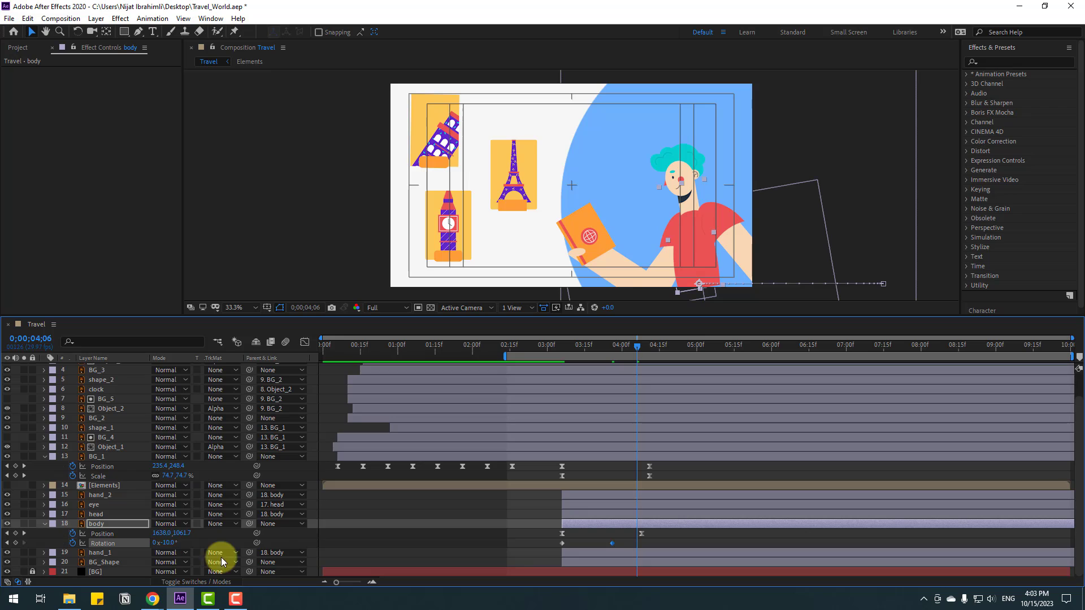
key("Return")
key("shift+Page_Down")
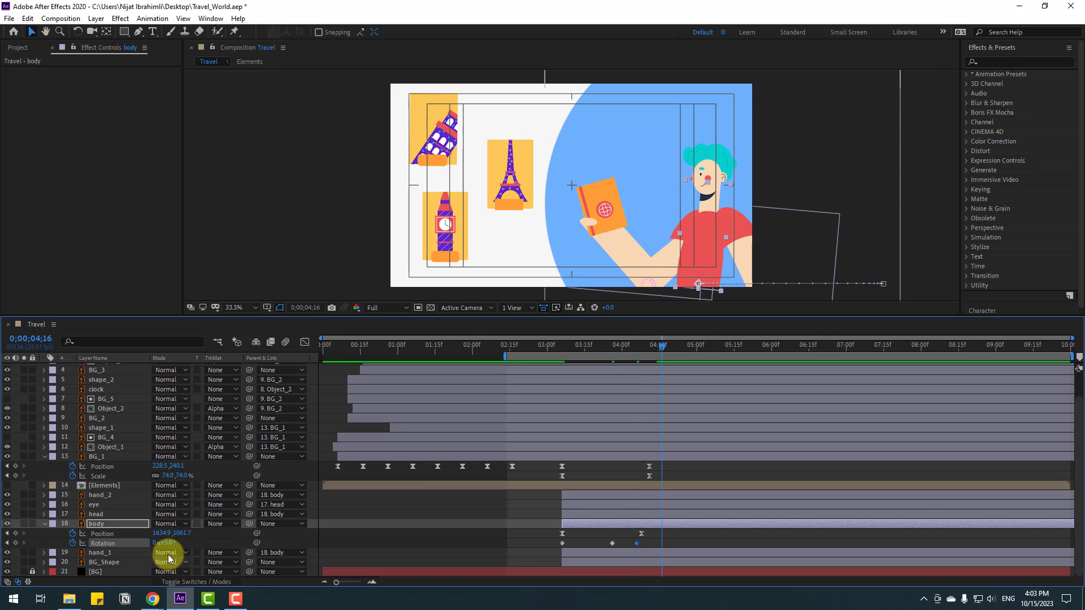
type("-2")
key("Return")
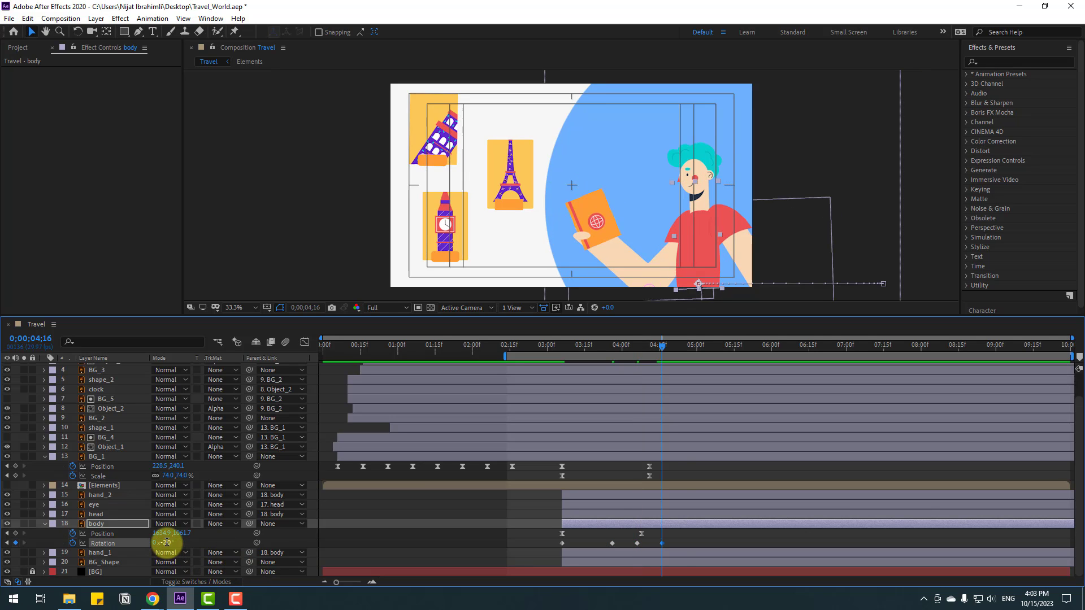
key("shift+Page_Down")
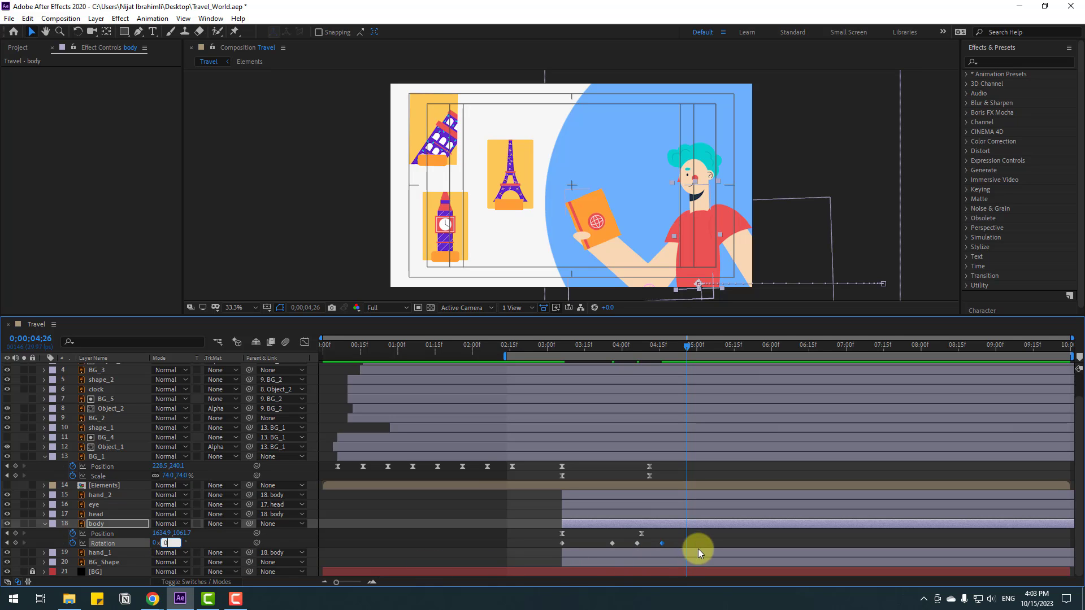
type("0")
key("Return")
- Apply Easy Ease to all five body Rotation keyframes and preview the character's swing
left_click_drag(697, 545, 554, 546)
right_click(560, 544)
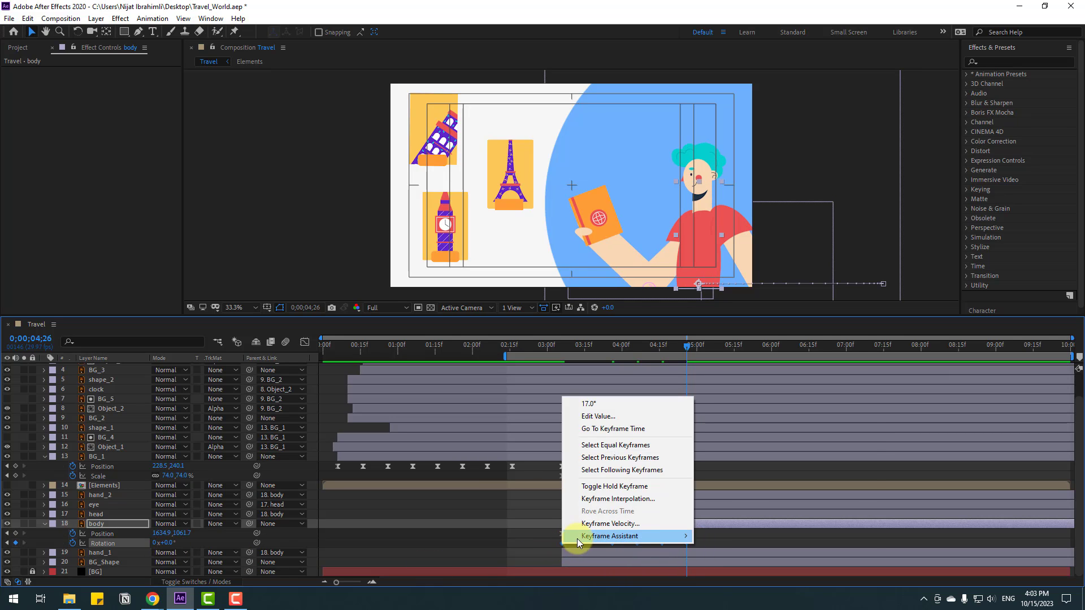
mouse_move(627, 540)
left_click(728, 468)
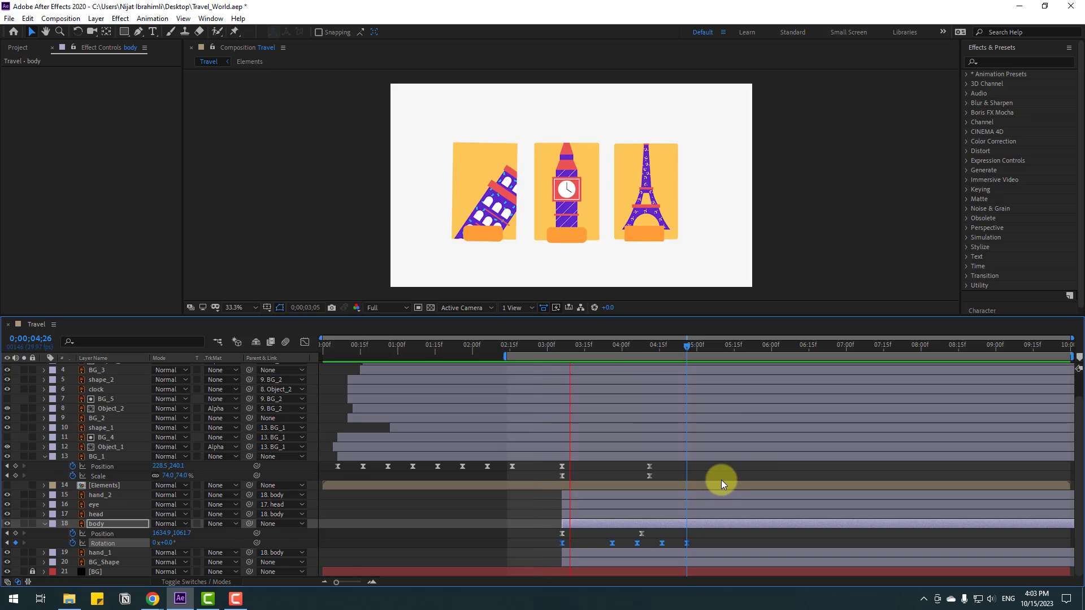
key("space")
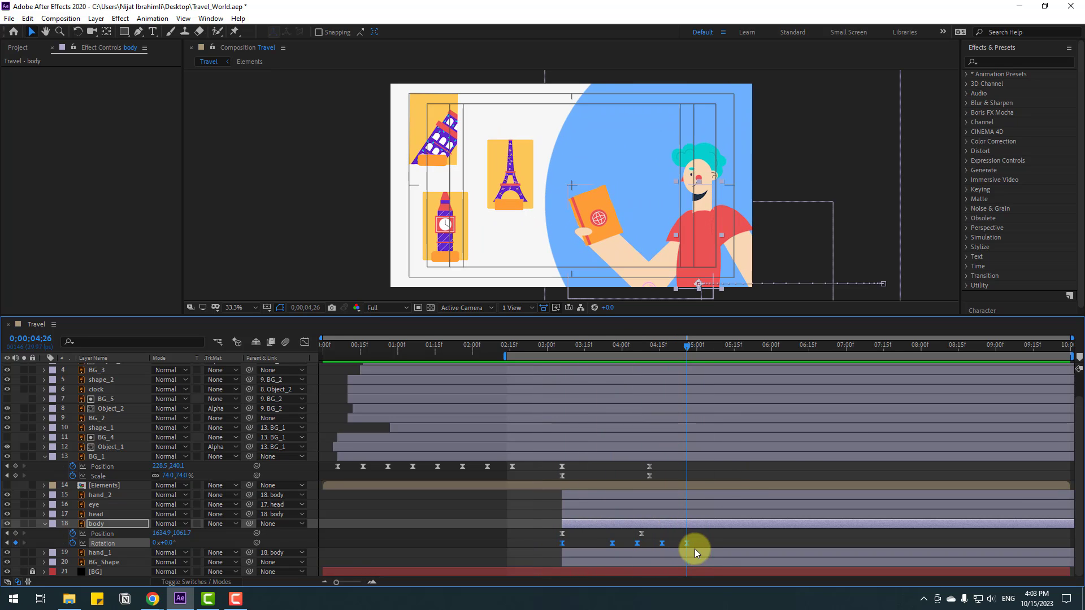
- Space out the last body Rotation keyframes so the swing ends at about 0;00;05;06, and check the slower motion
left_click_drag(686, 544, 708, 544)
key("space")
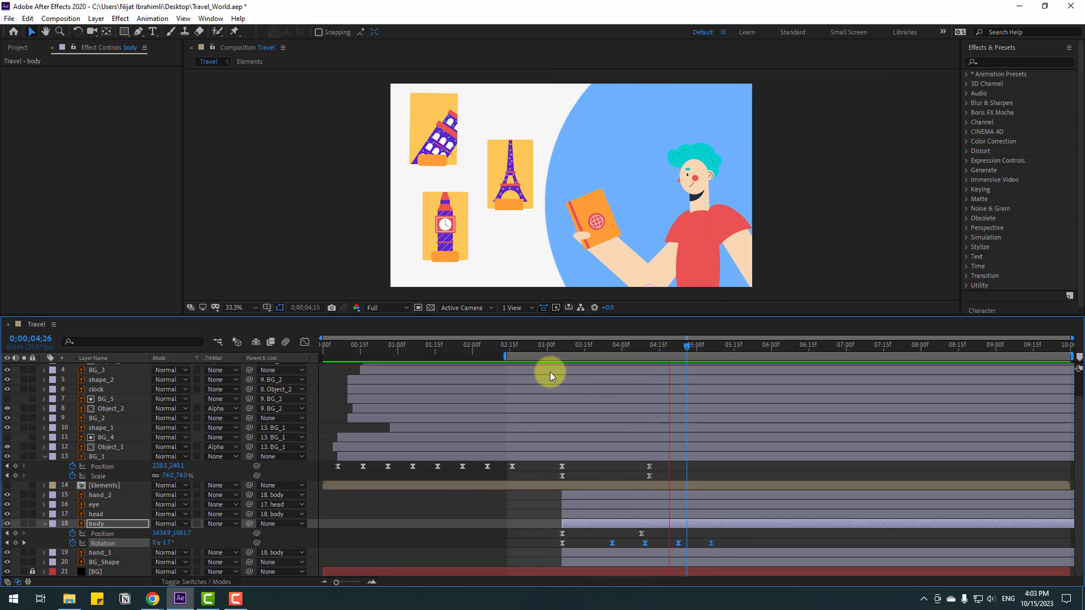
left_click(555, 347)
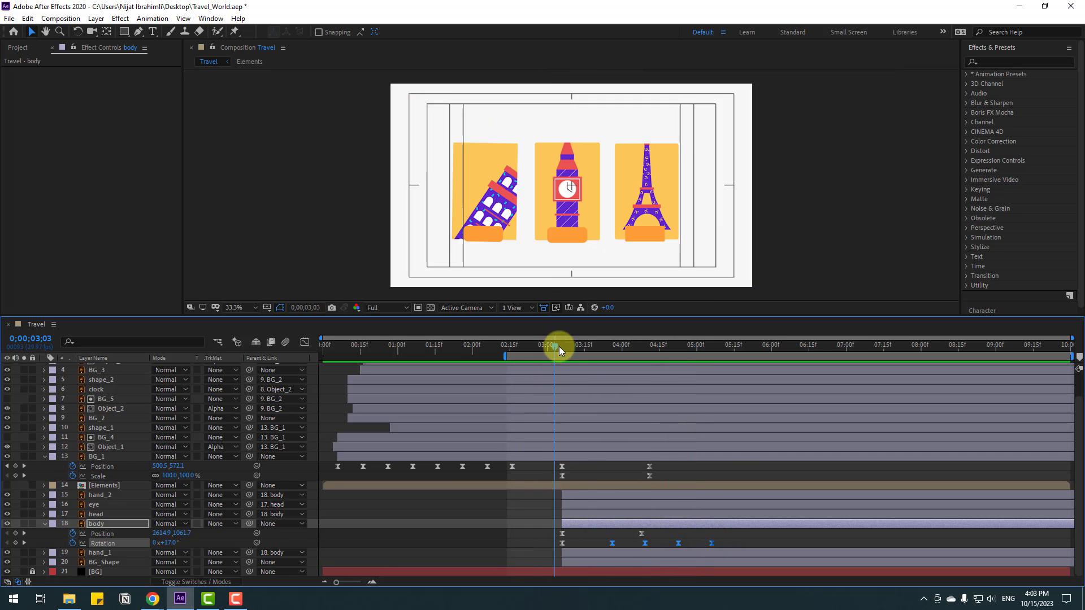
left_click_drag(558, 347, 666, 347)
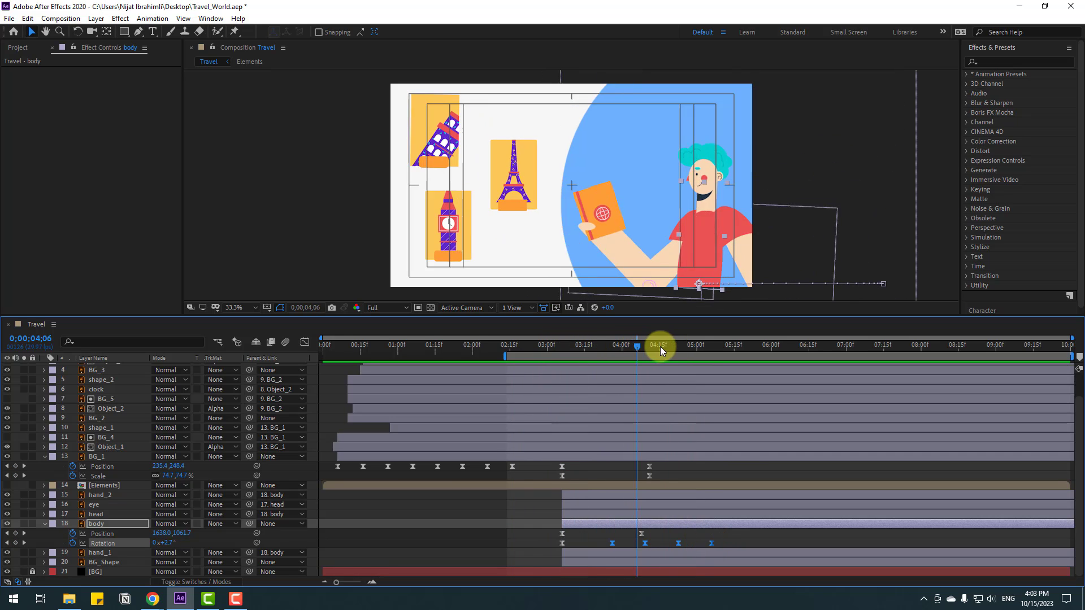
- Isolate the hand_2 layer, move its anchor point to the shoulder at the top of the red sleeve, and turn the isolation off
left_click(109, 496)
left_click(24, 495)
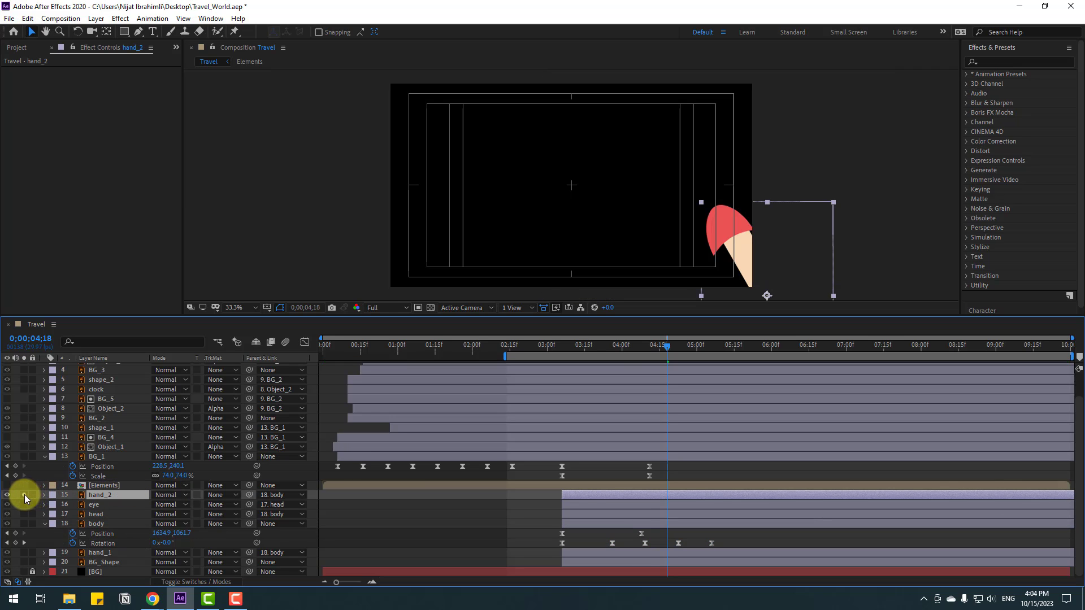
left_click_drag(706, 344, 797, 347)
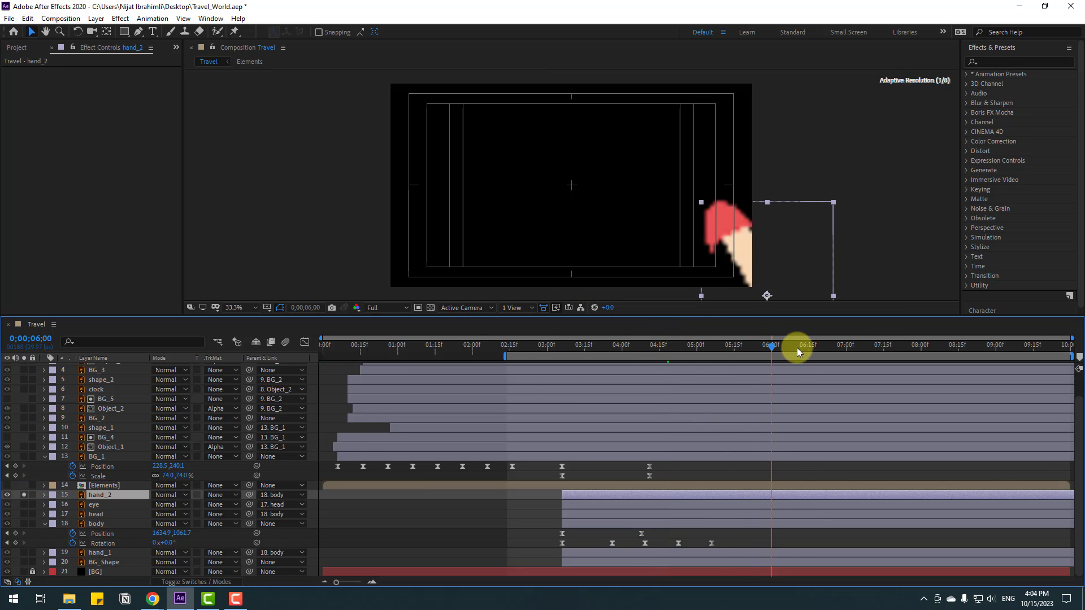
left_click(107, 33)
left_click_drag(766, 295, 719, 213)
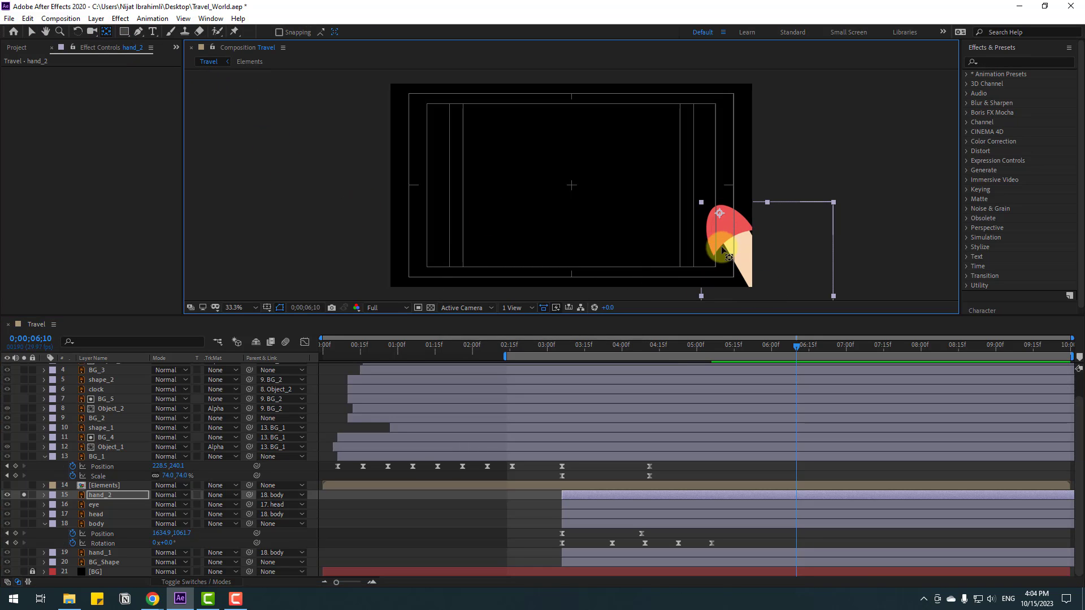
left_click(545, 310)
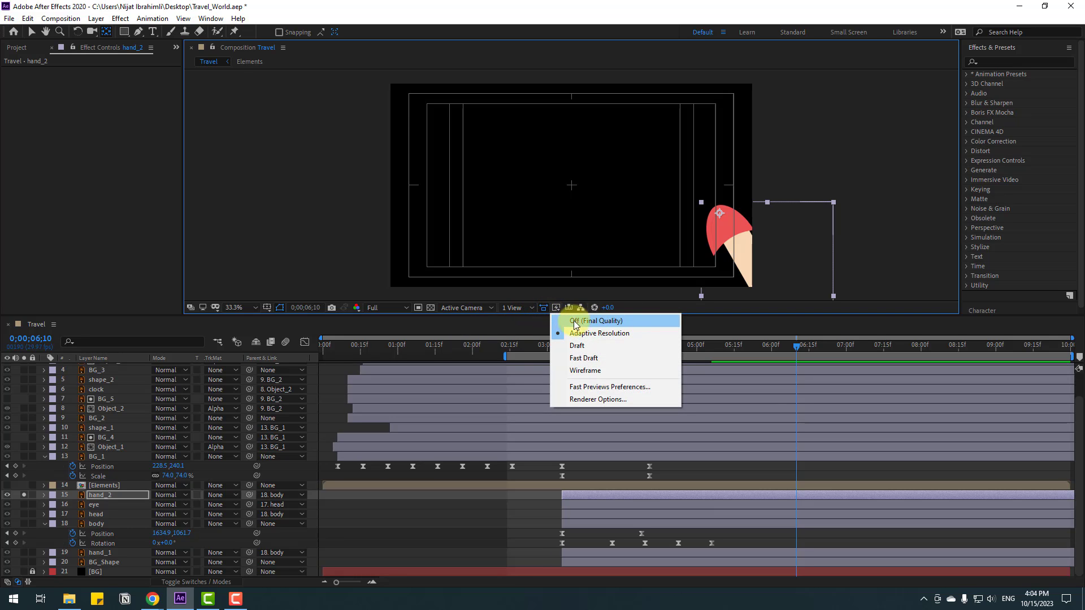
left_click(615, 334)
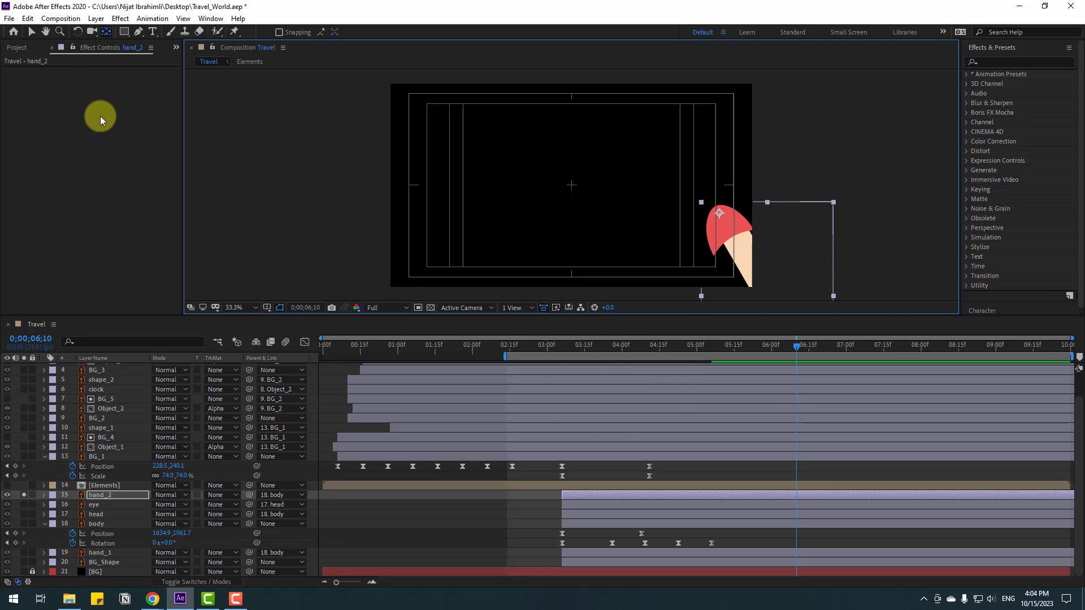
left_click(32, 32)
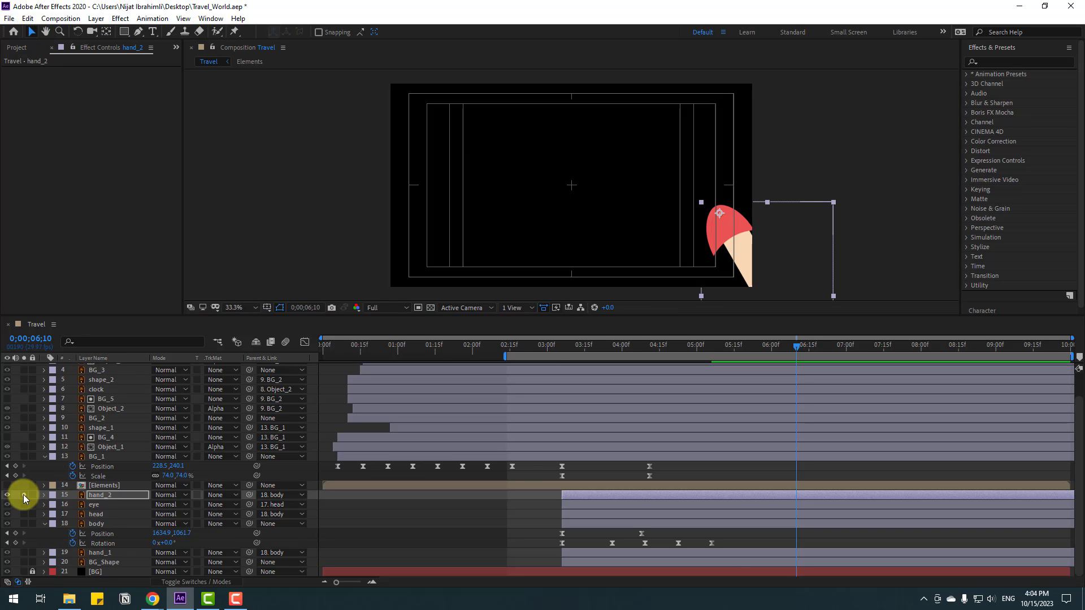
left_click(24, 496)
- Keyframe the hand_2 Rotation at 34° on 0;00;03;06 and -2° on 0;00;03;27
left_click_drag(705, 345, 563, 357)
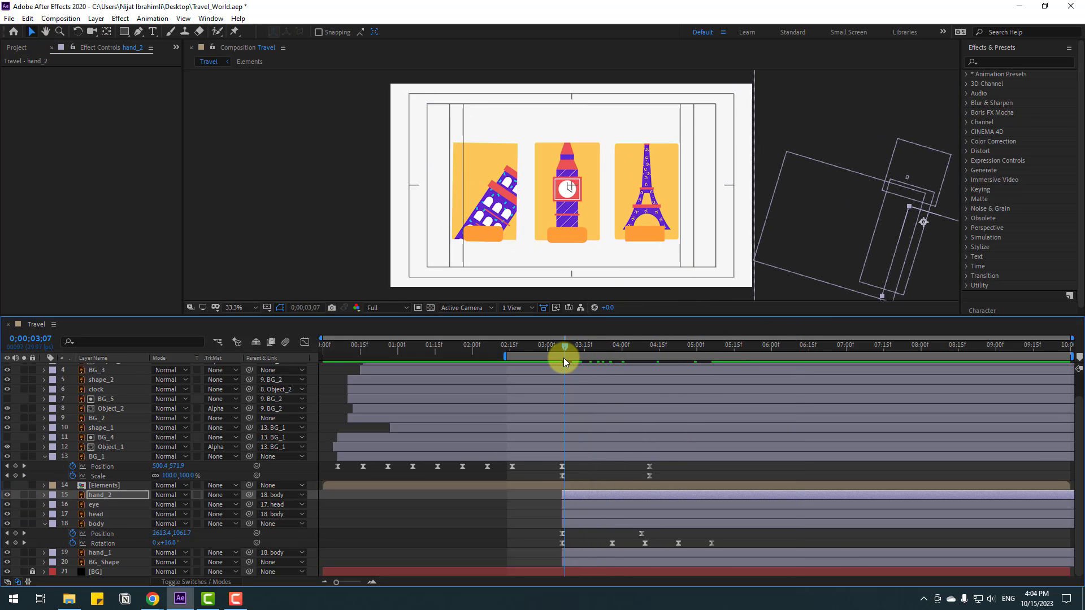
key("r")
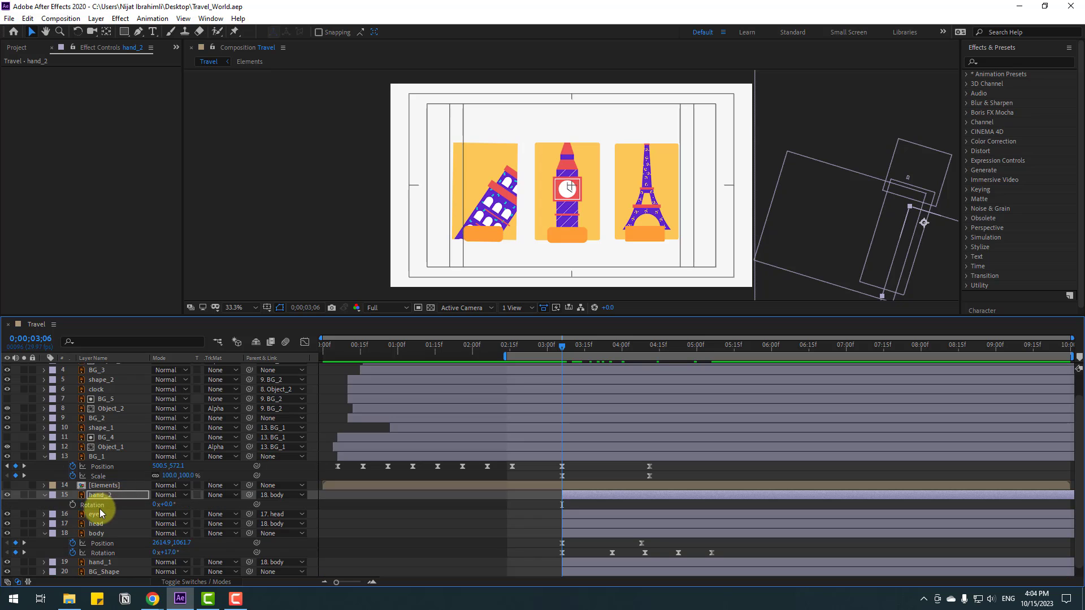
left_click(73, 504)
left_click_drag(167, 508, 182, 503)
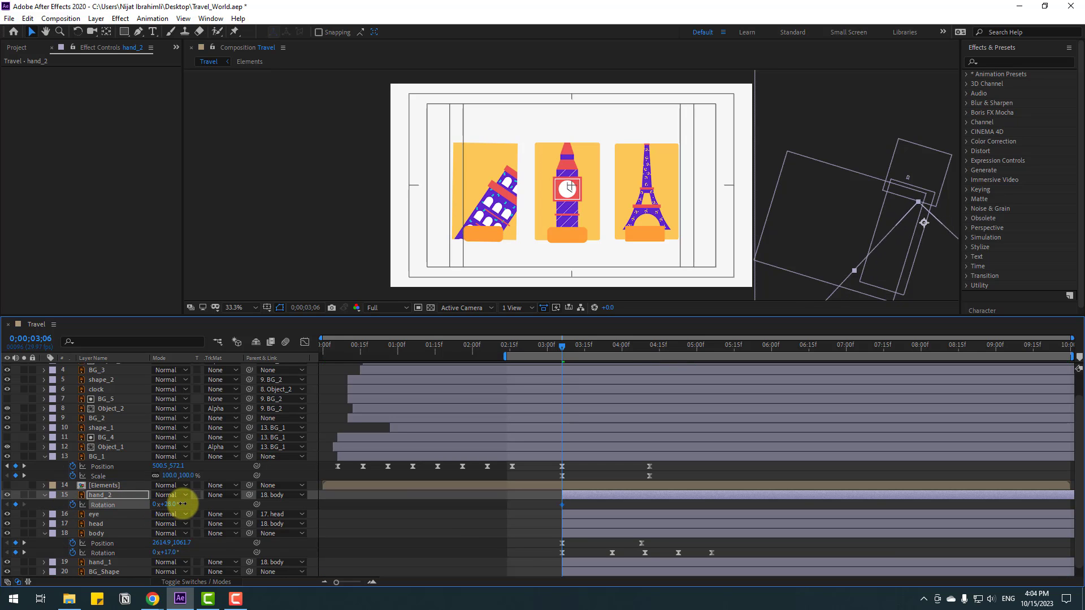
left_click_drag(564, 350, 614, 349)
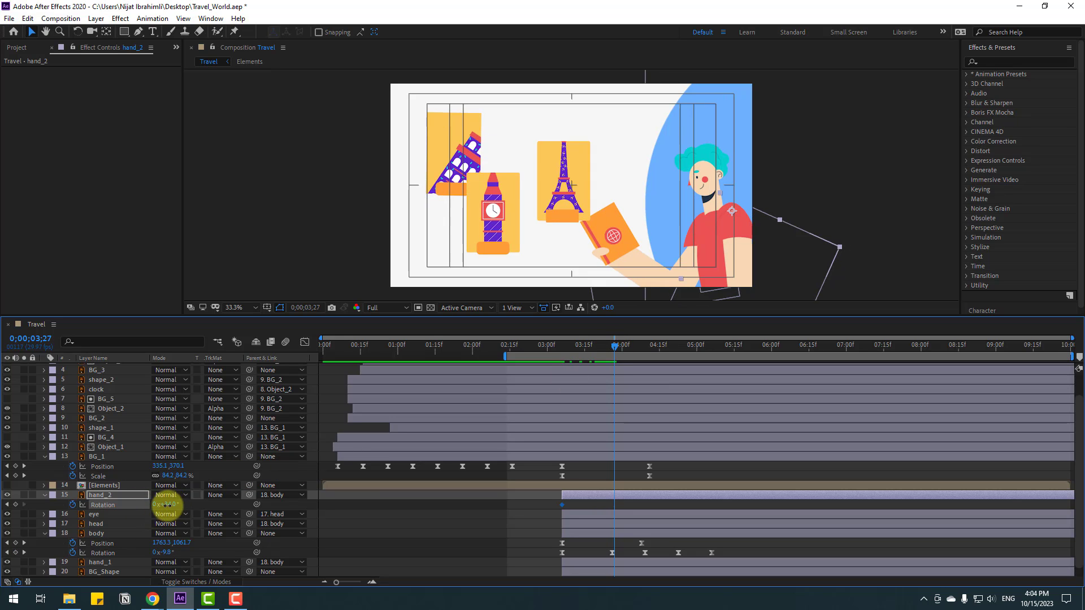
left_click_drag(167, 505, 153, 506)
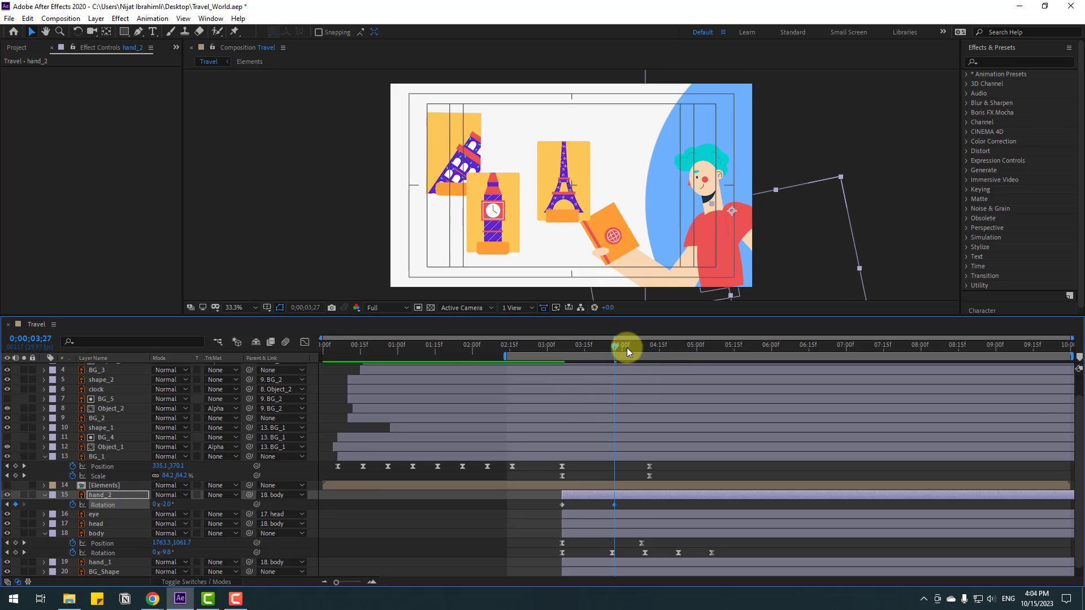
- Keyframe the hand_2 Rotation at 27° on about 0;00;04;13, 10° on 0;00;05;00 and 17° on 0;00;05;14
left_click_drag(626, 347, 654, 349)
left_click_drag(160, 504, 181, 501)
left_click_drag(673, 355, 696, 348)
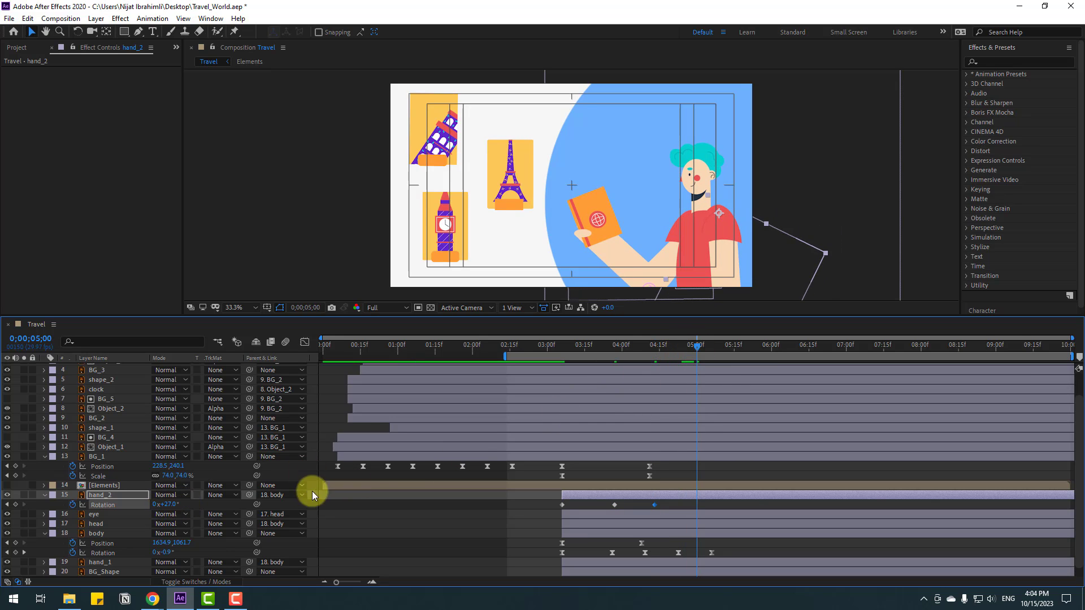
left_click_drag(164, 504, 153, 502)
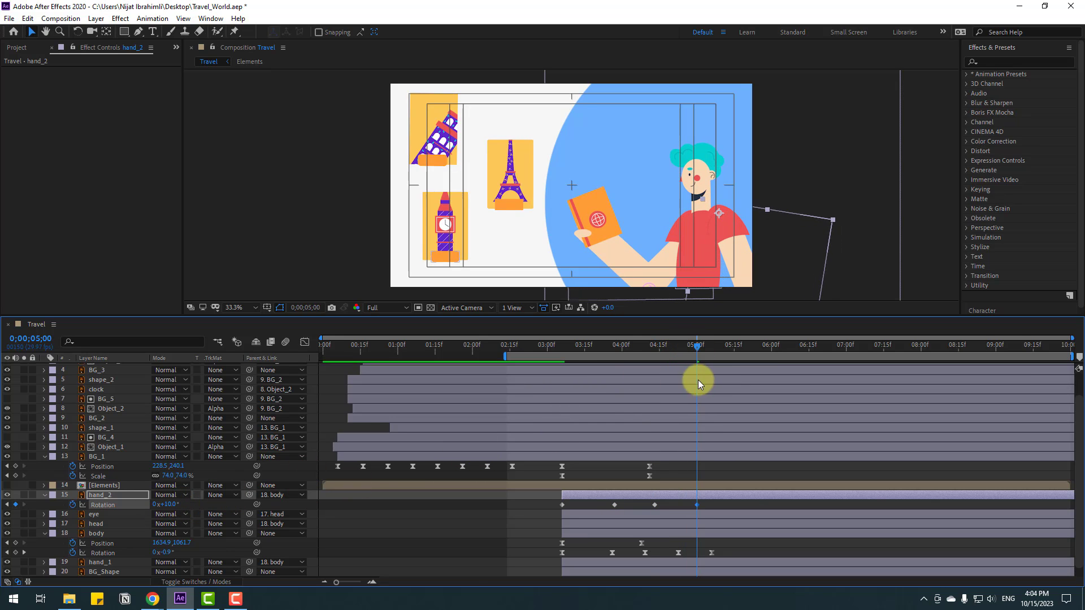
left_click_drag(698, 345, 731, 348)
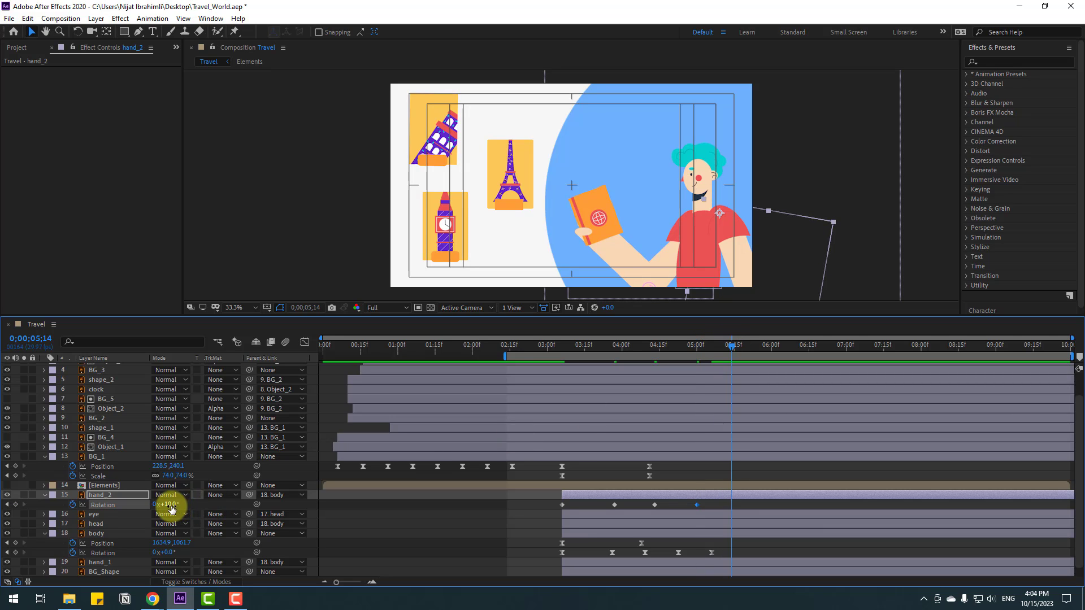
left_click_drag(172, 509, 176, 505)
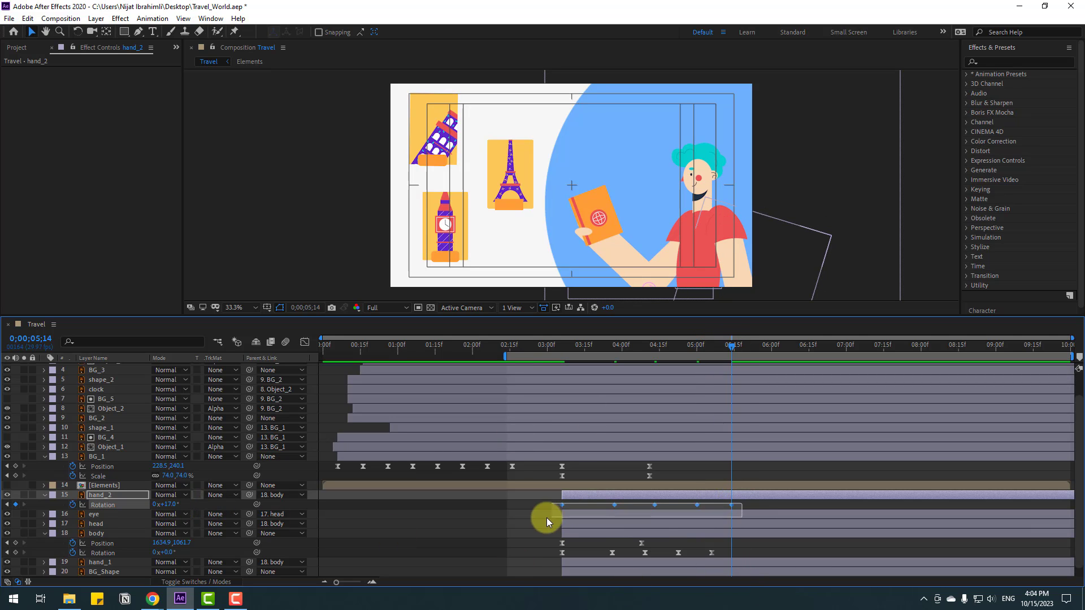
- Apply Easy Ease to all five hand_2 Rotation keyframes and preview the arm's swing
left_click_drag(547, 518, 548, 518)
right_click(561, 505)
mouse_move(576, 500)
left_click(723, 425)
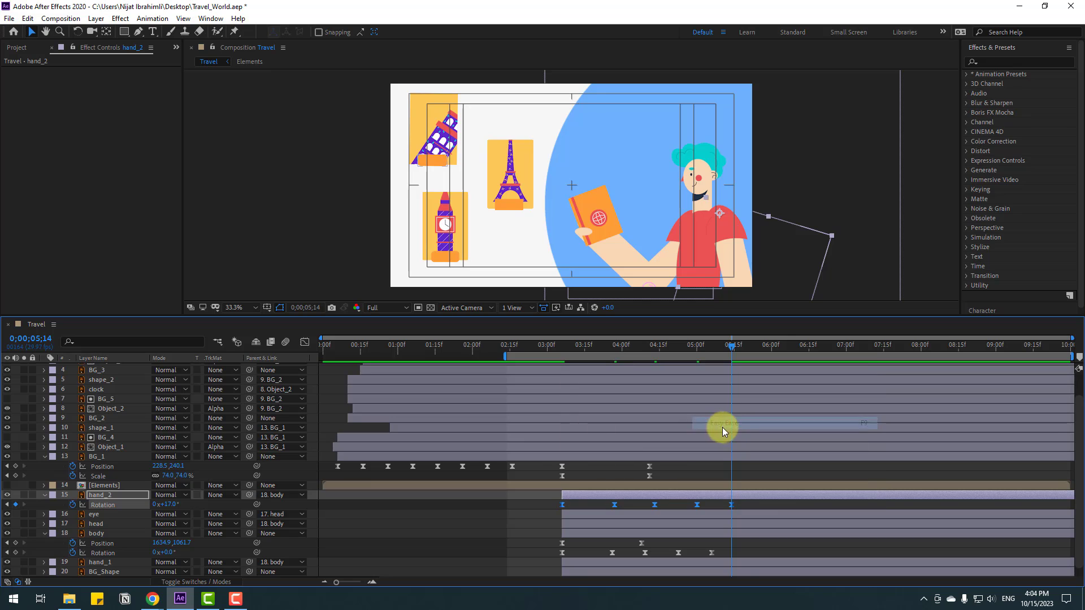
key("space")
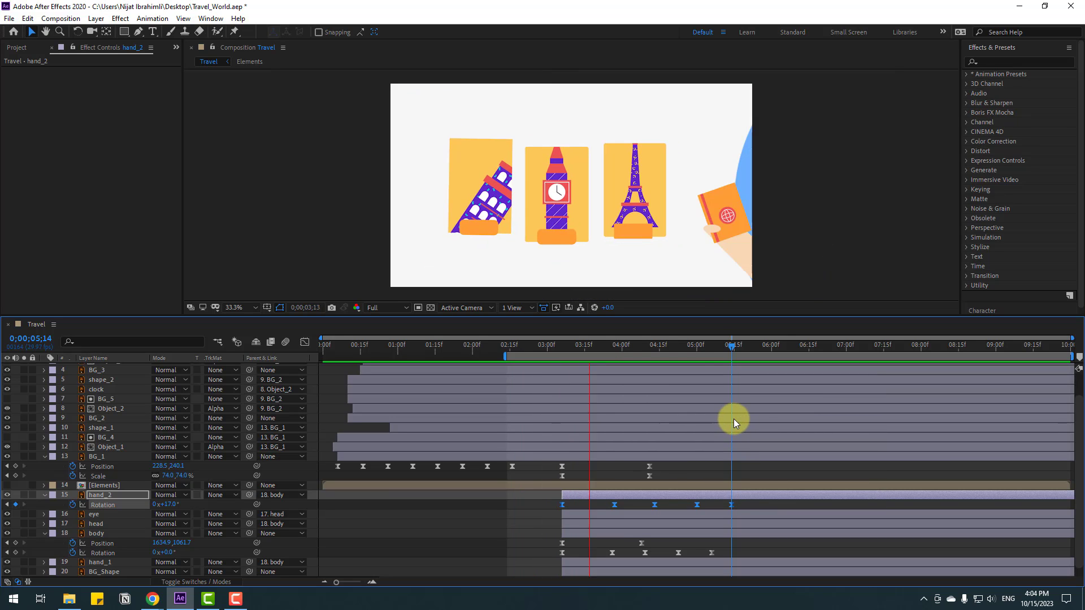
key("space")
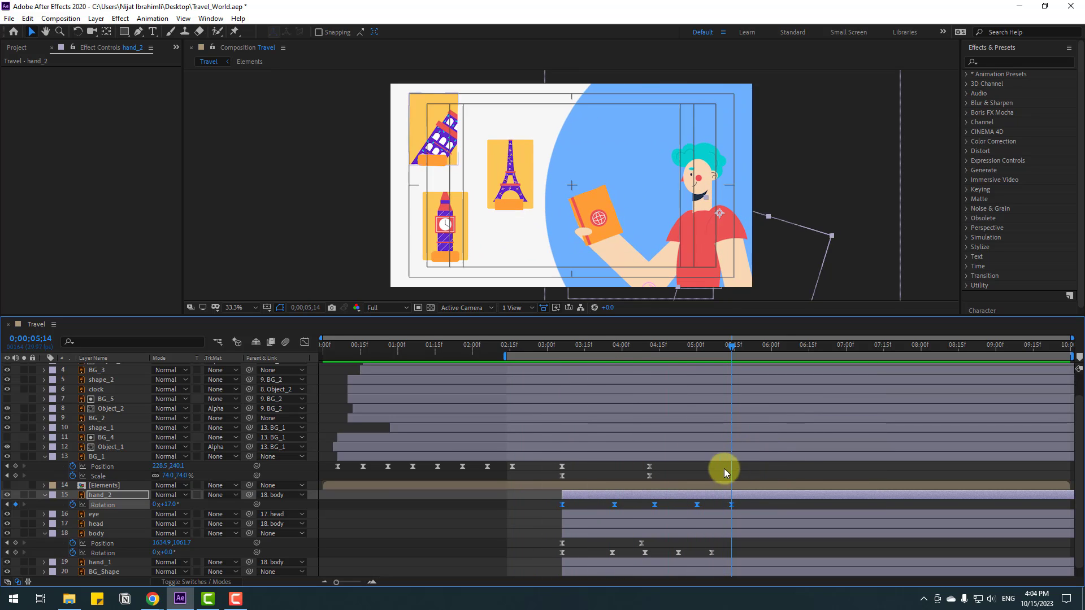
key("space")
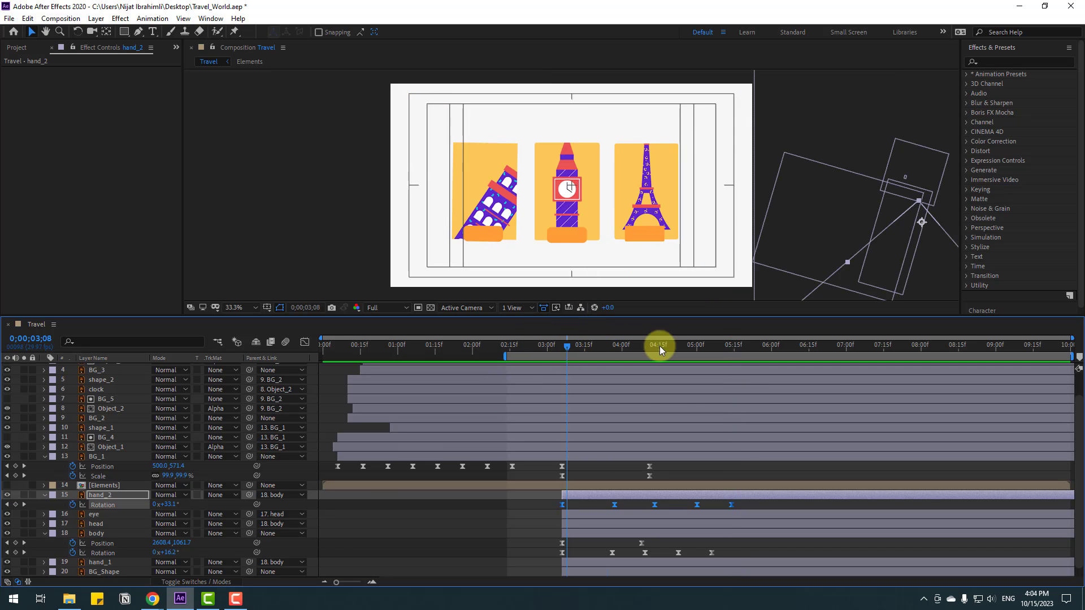
key("space")
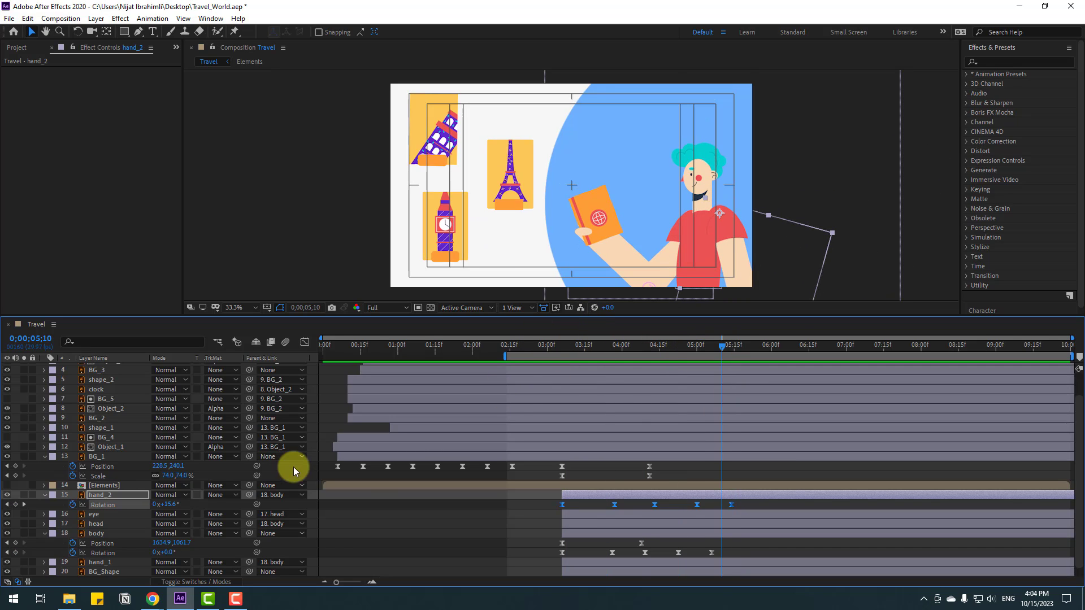
- Isolate the hand_1 layer, move its anchor point to the shoulder in the red sleeve, and turn the isolation off
left_click(102, 563)
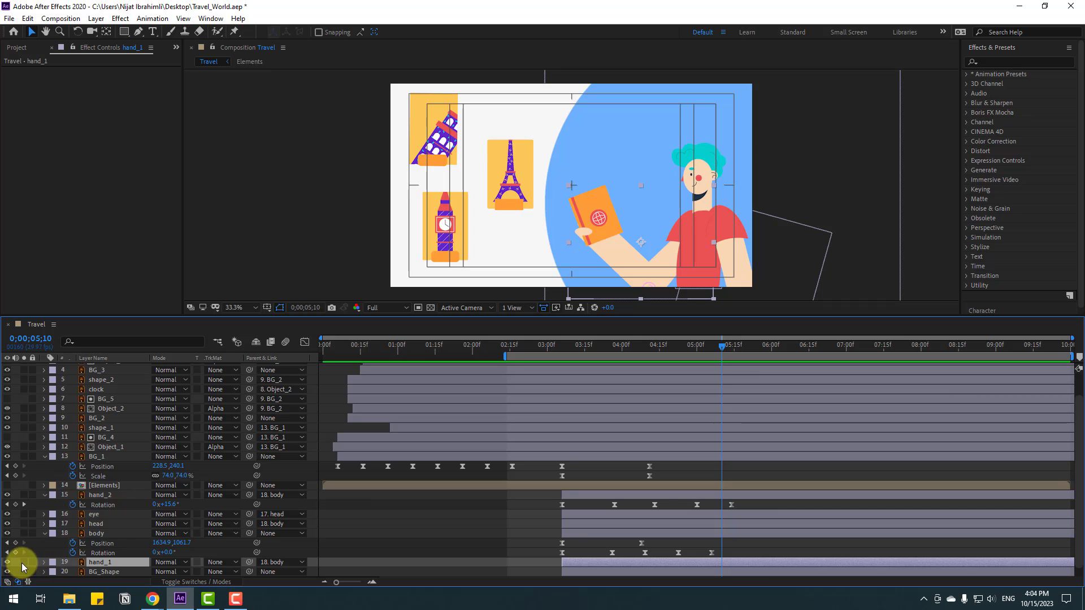
left_click(23, 562)
left_click(106, 32)
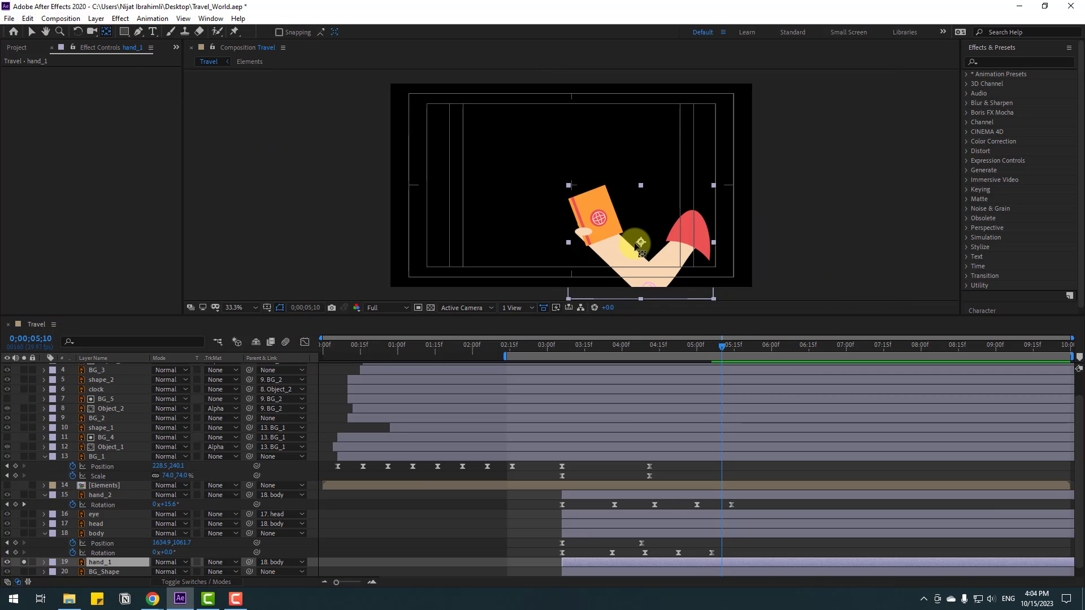
left_click_drag(640, 241, 661, 237)
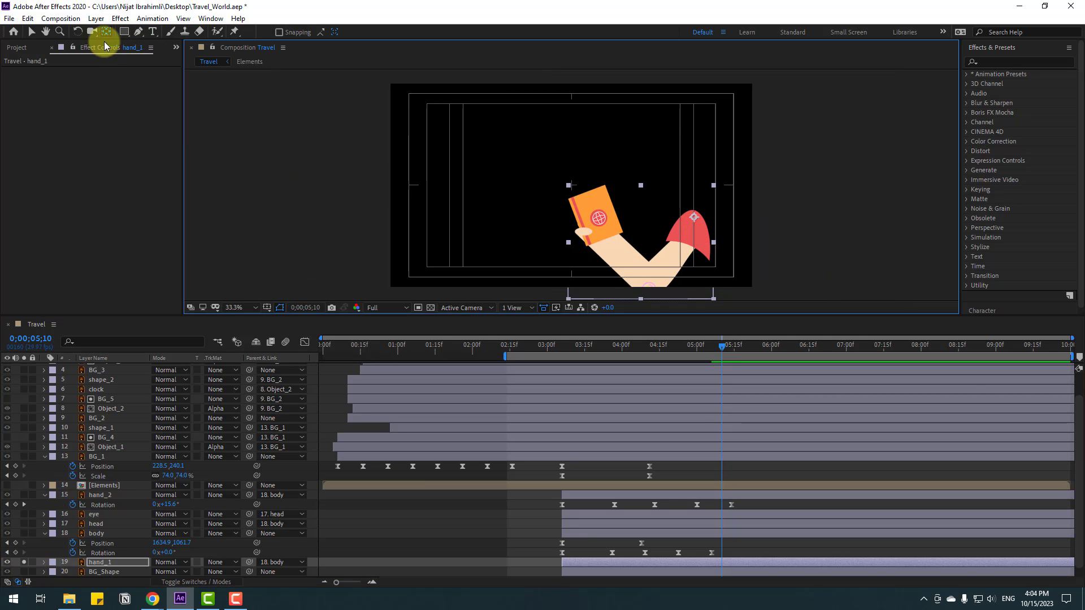
left_click(31, 32)
left_click(24, 562)
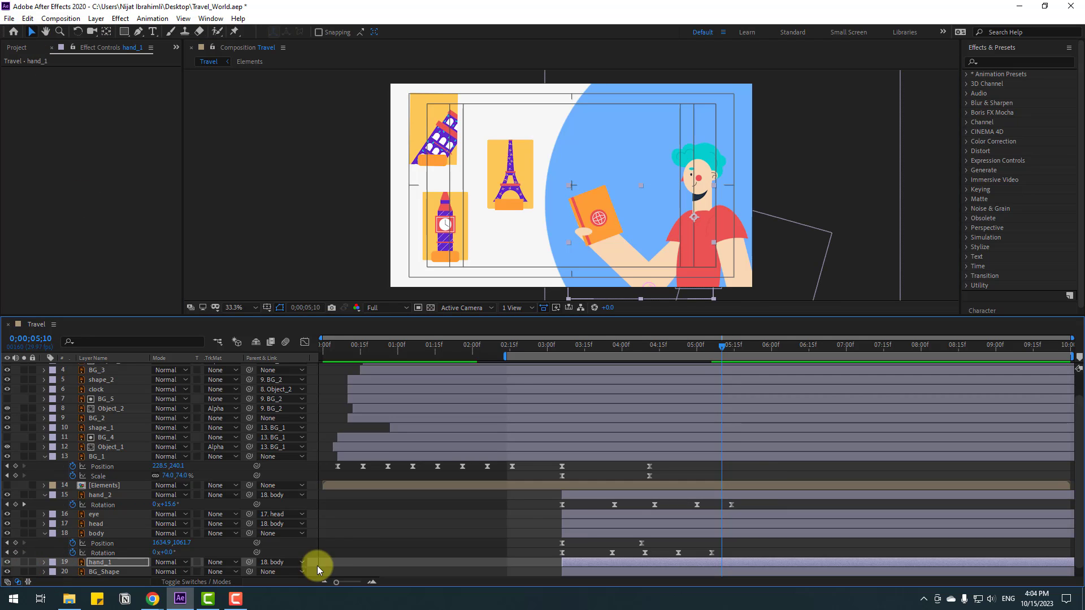
- Keyframe the hand_1 Rotation at -33° on 0;00;03;06 and 41° on about 0;00;03;27
scroll(663, 379, "down", 1)
key("j")
key("r")
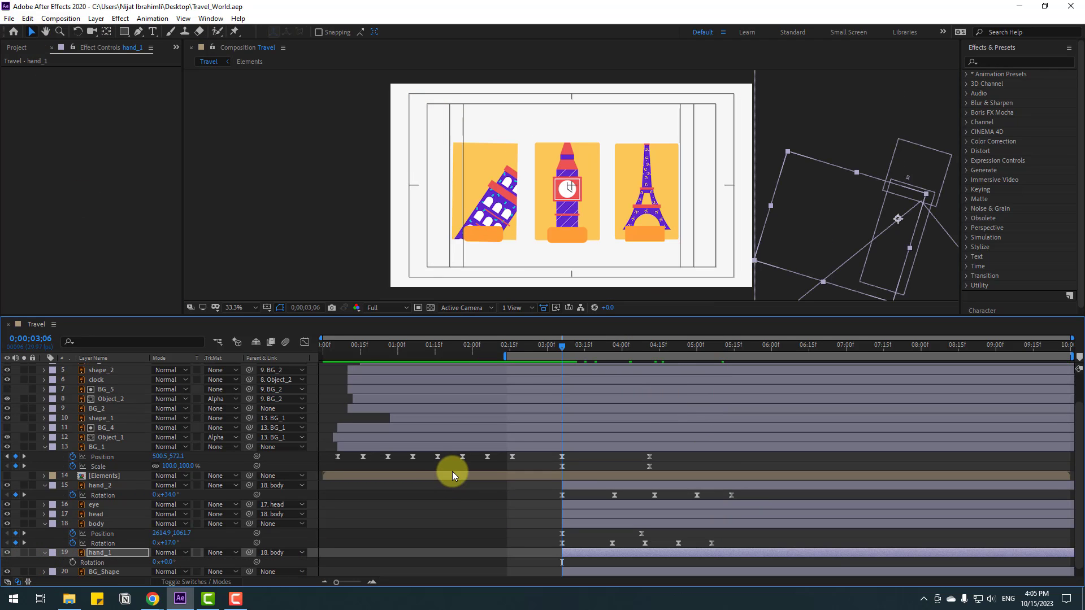
scroll(452, 471, "down", 1)
left_click(73, 553)
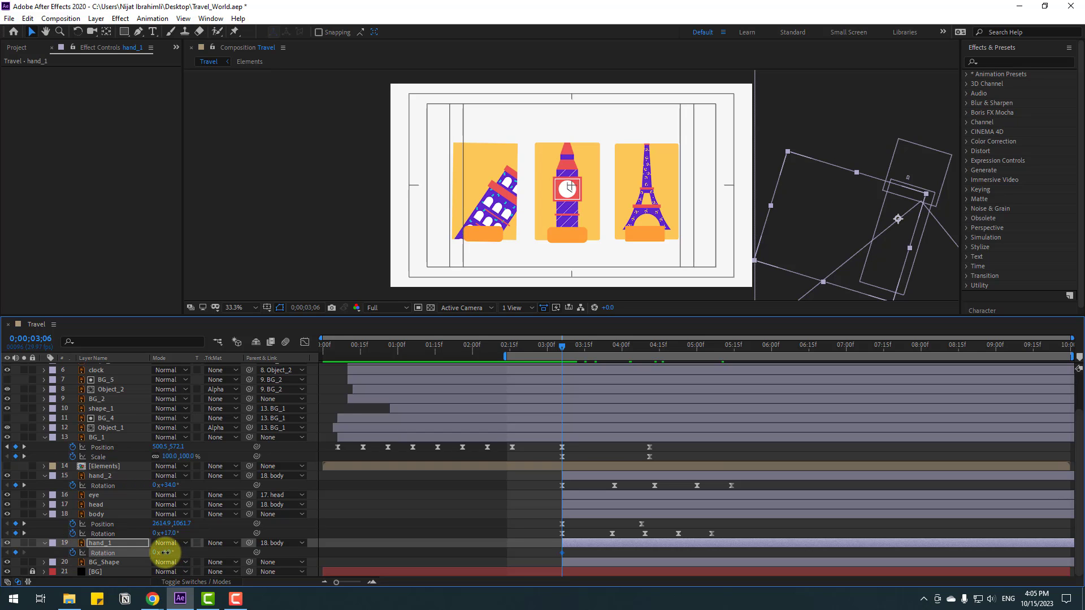
left_click_drag(164, 552, 153, 556)
left_click_drag(582, 346, 614, 347)
left_click_drag(163, 553, 203, 543)
- Add hand_1 Rotation keyframes on 0;00;04;10, 0;00;04;20 and 0;00;05;00, setting the last one to 19°
left_click_drag(559, 354, 647, 348)
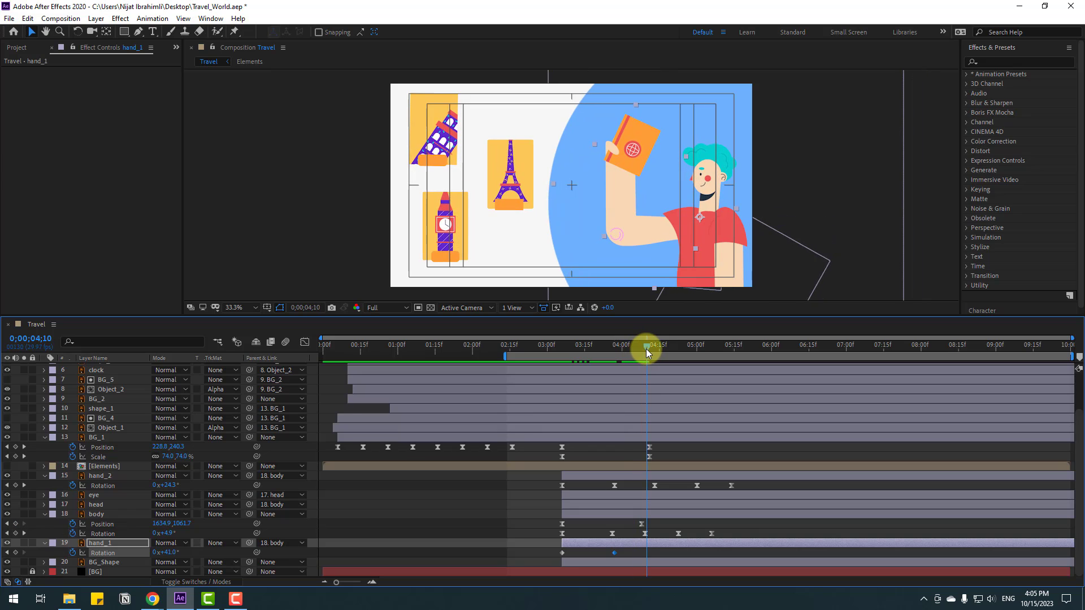
left_click_drag(173, 556, 164, 555)
key("shift+Page_Down")
key("shift+Page_Down")
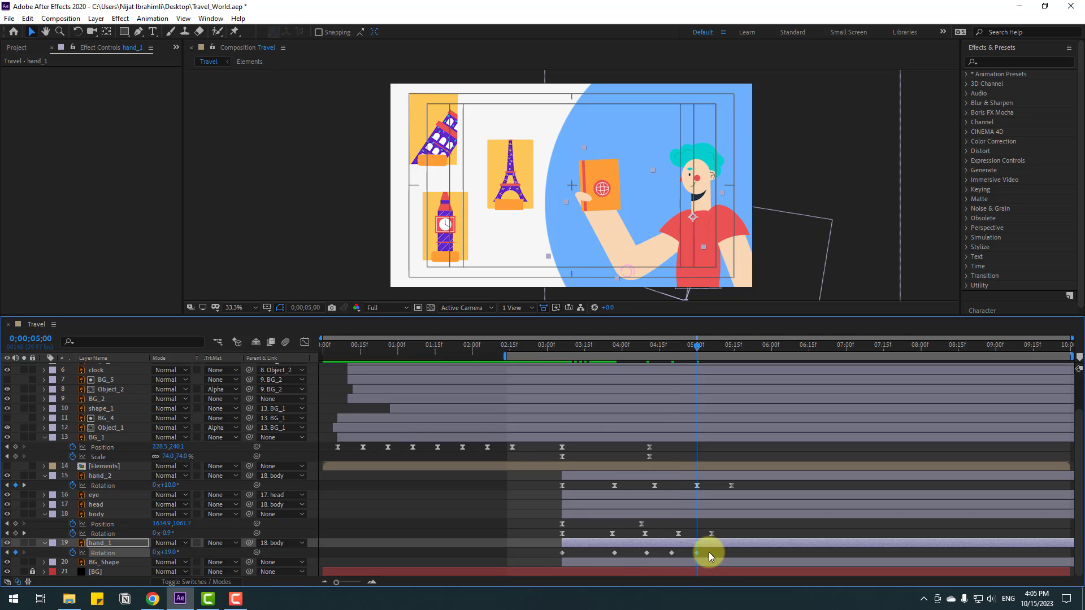
- Apply Easy Ease to all five hand_1 Rotation keyframes and preview the passport arm's motion
left_click_drag(532, 564, 534, 562)
right_click(561, 551)
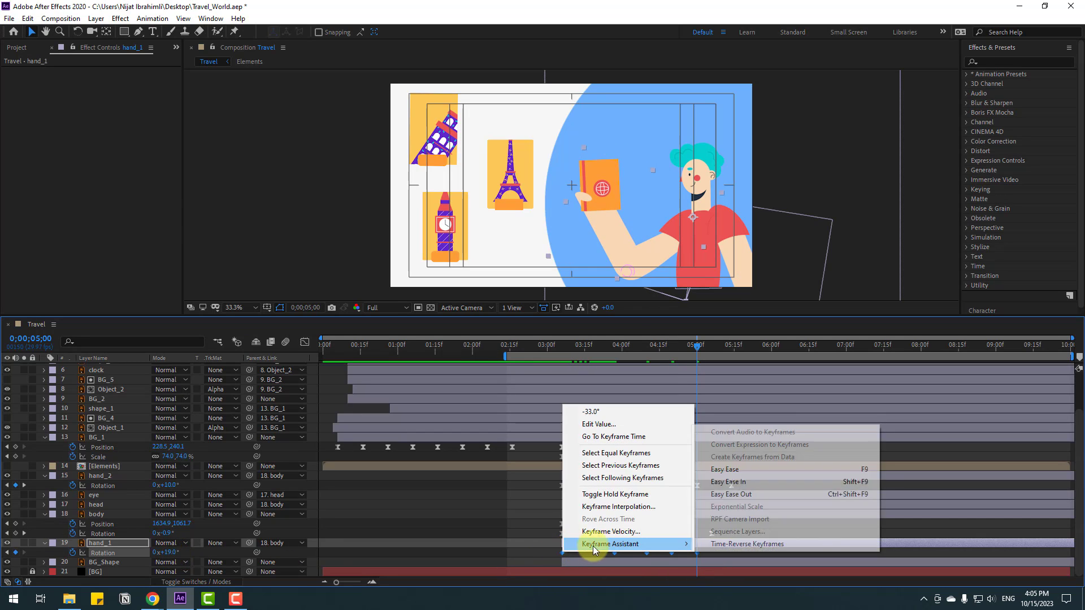
left_click(746, 470)
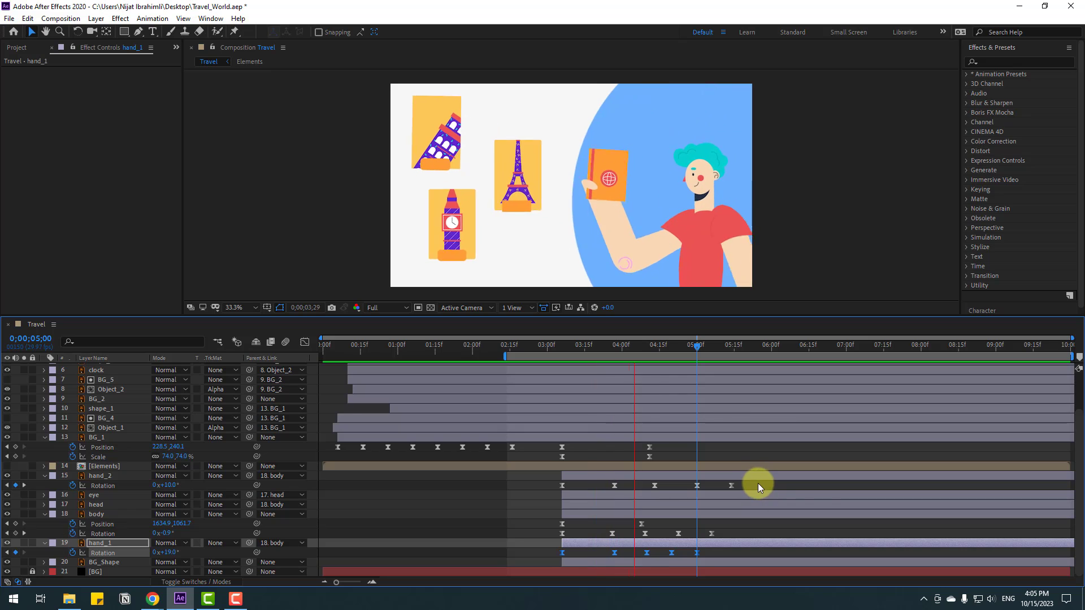
key("space")
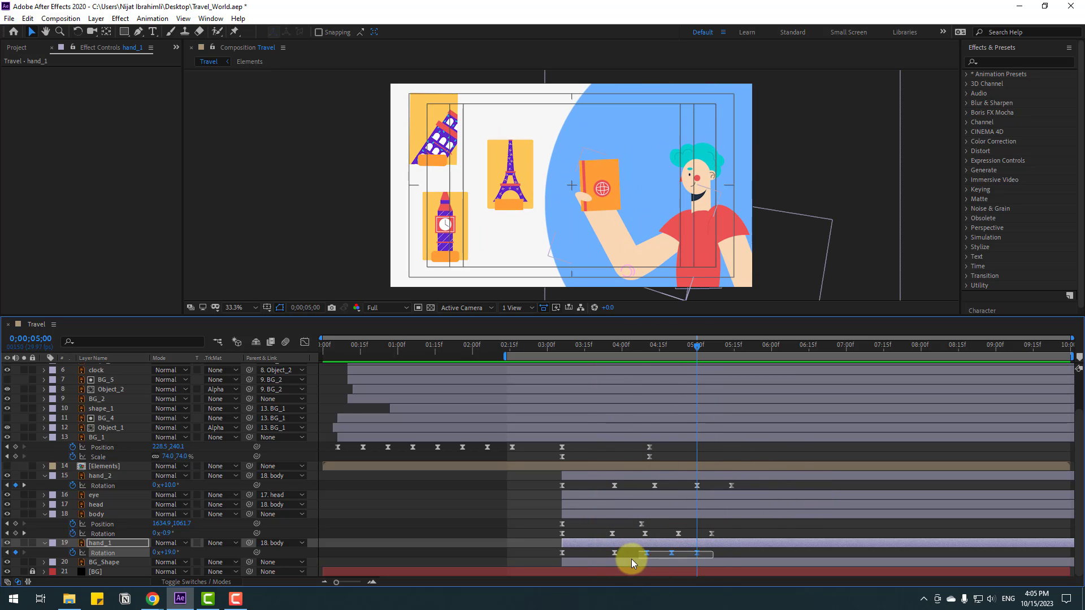
- Space out the last hand_1 Rotation keyframes so the swing ends at about 0;00;05;17, and check the slower motion
left_click_drag(697, 553, 762, 550)
key("space")
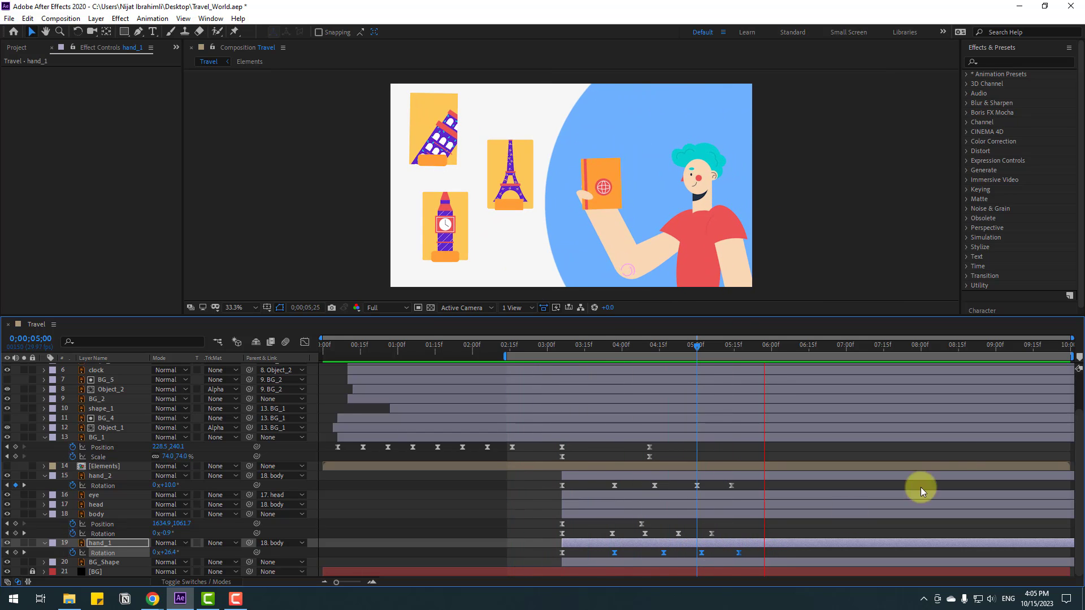
key("space")
left_click_drag(670, 347, 717, 346)
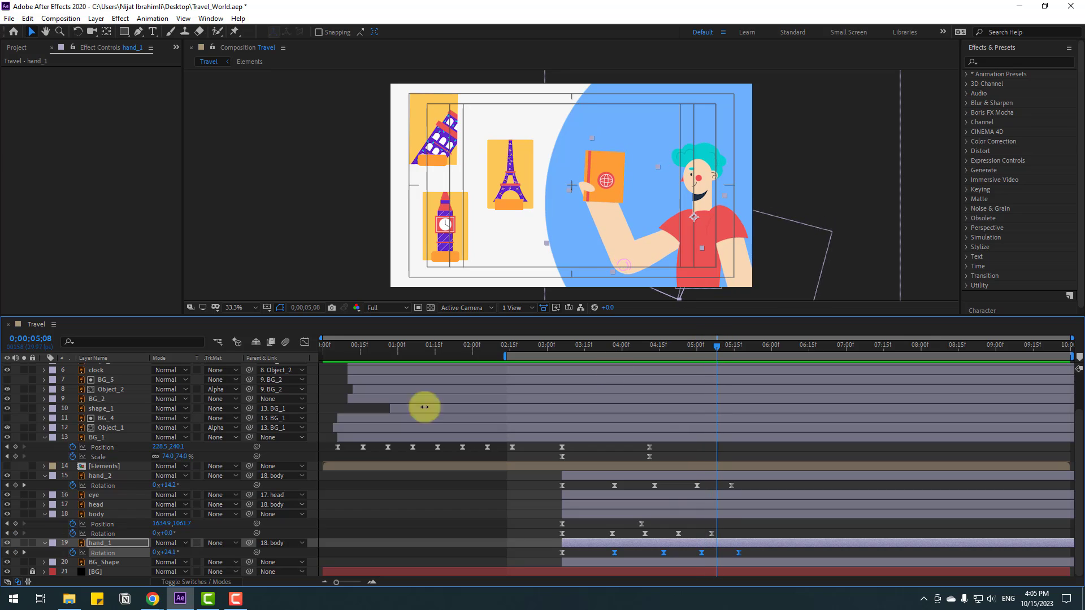
- Isolate the head layer, move its anchor point down to the chin, and show all layers again
left_click(92, 506)
left_click(23, 504)
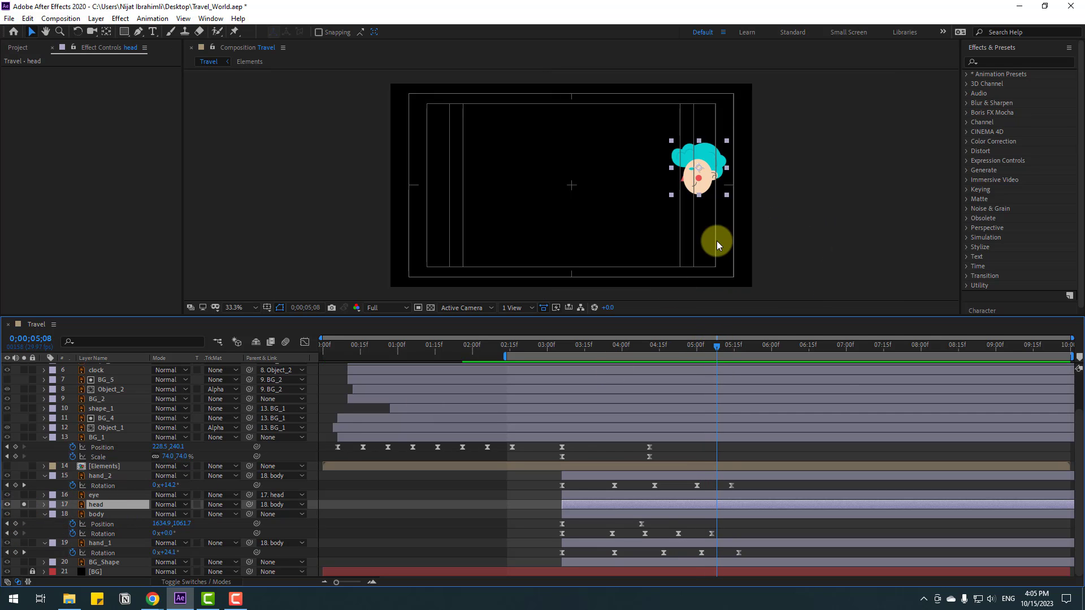
scroll(716, 241, "up", 3)
key("h")
left_click_drag(785, 218, 383, 198)
left_click(106, 31)
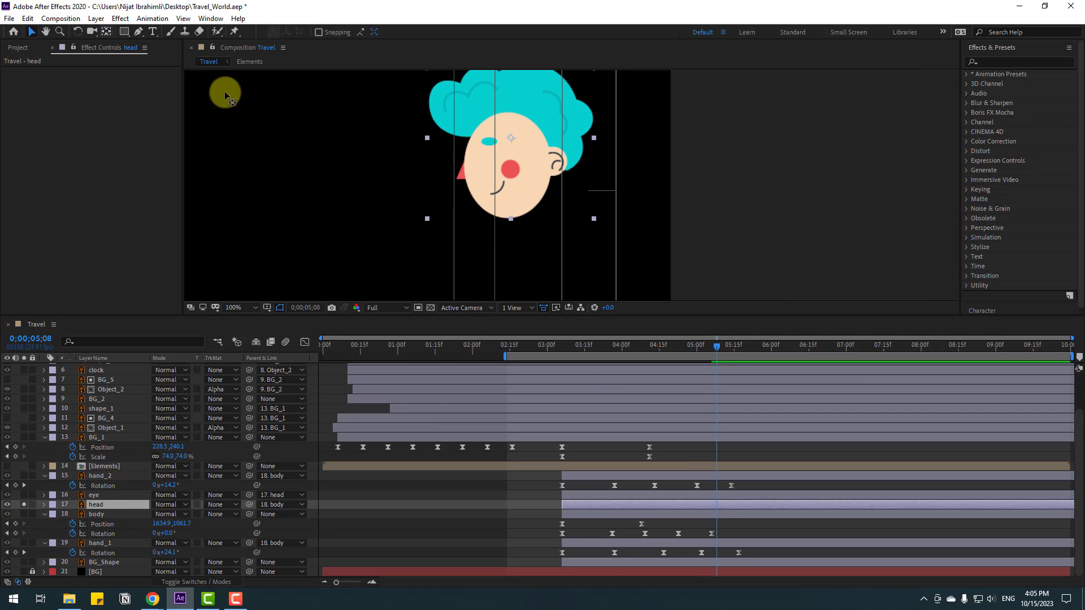
left_click_drag(511, 152, 513, 212)
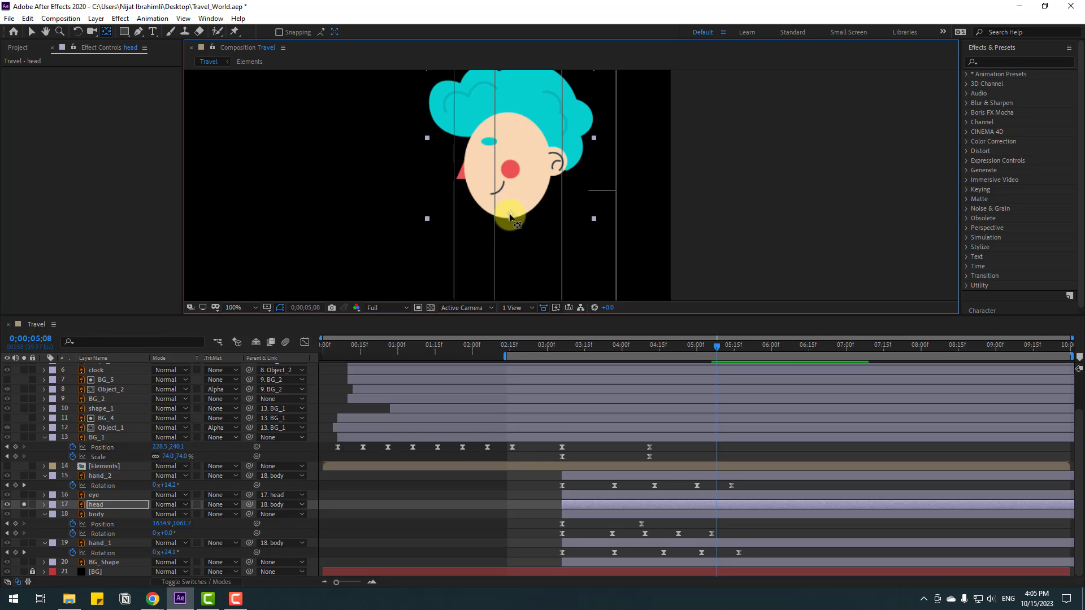
left_click(31, 31)
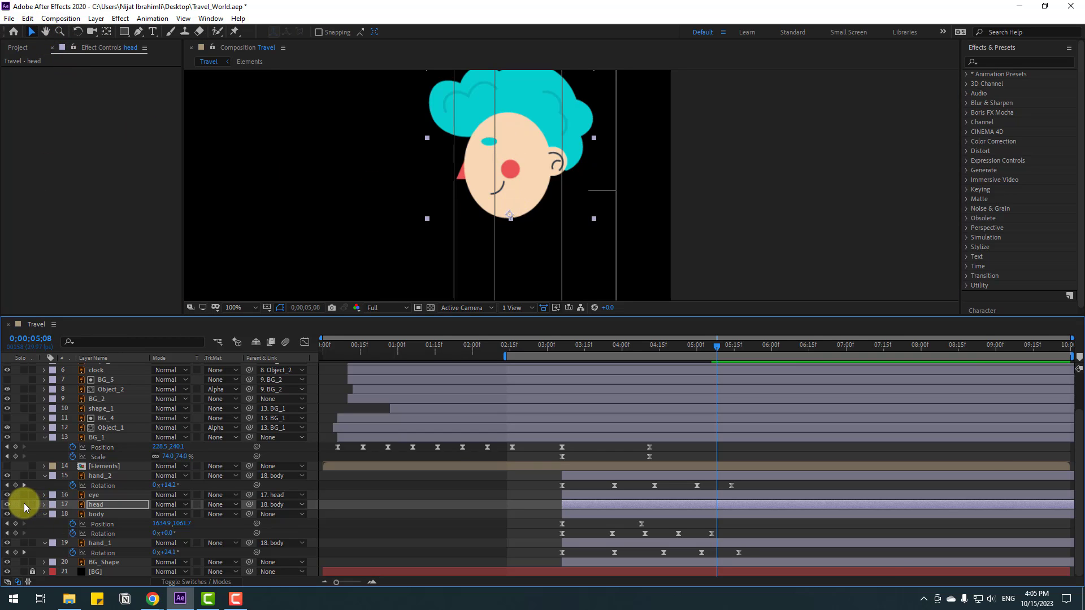
left_click(24, 504)
- Keyframe the head Rotation at -31°, preview the motion, and place that keyframe on 0;00;03;27
key("comma")
left_click(558, 344)
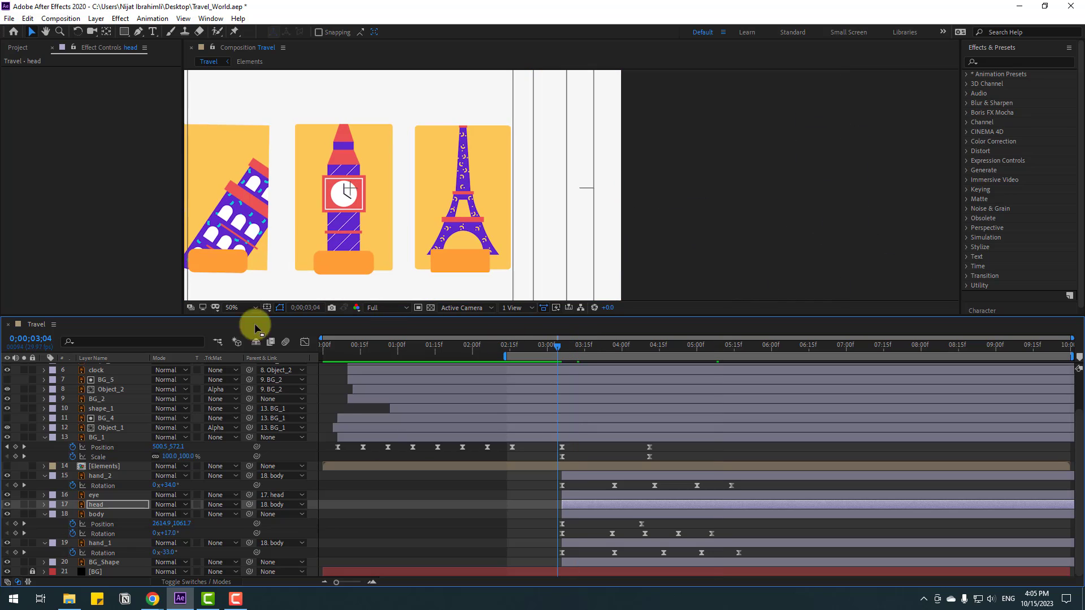
left_click(238, 307)
left_click(246, 358)
left_click_drag(561, 346, 565, 347)
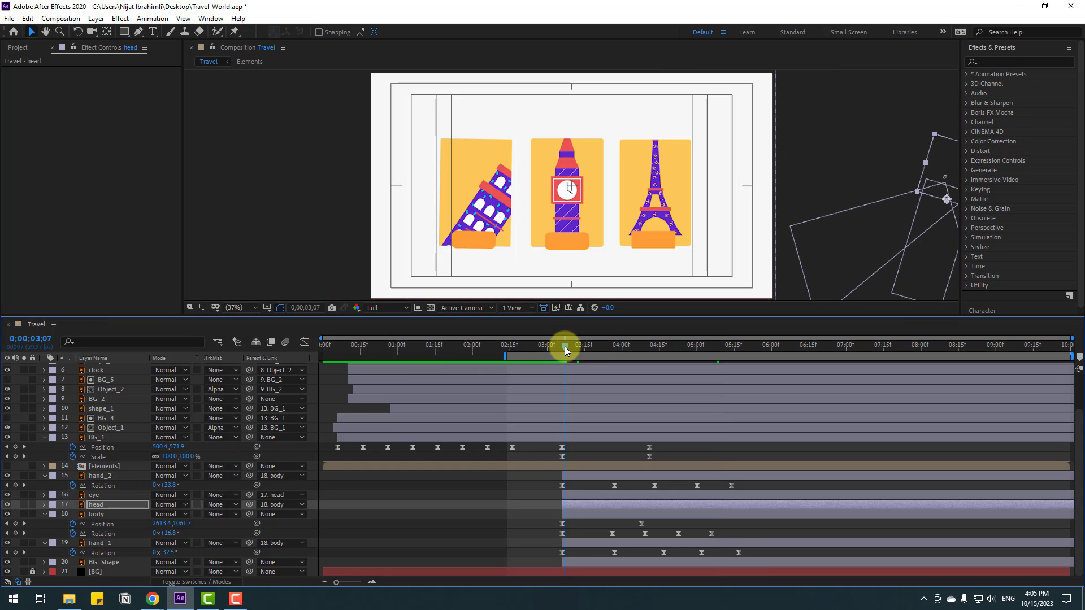
key("r")
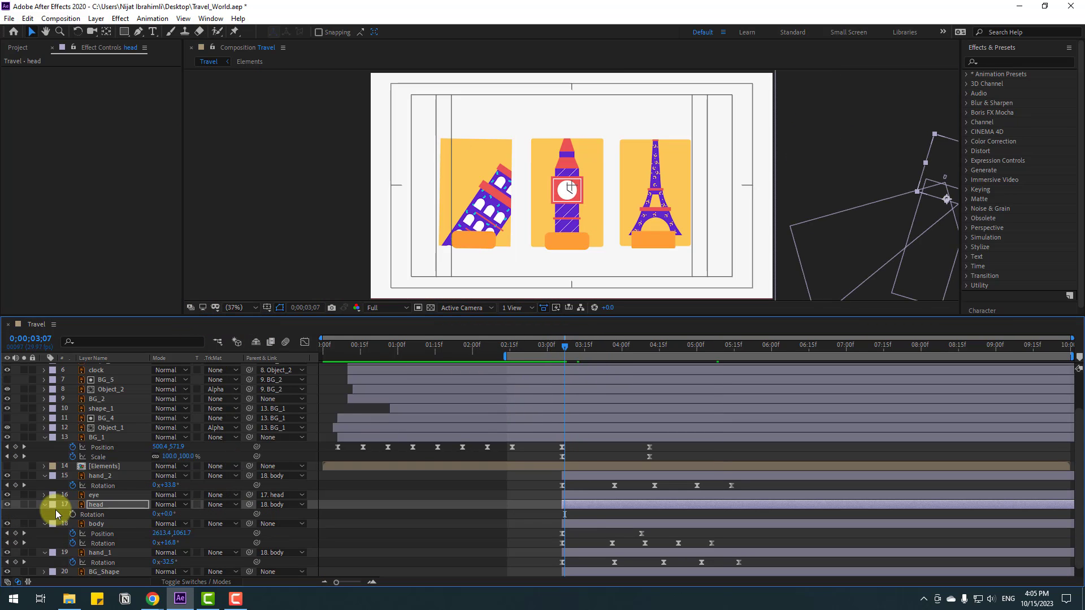
left_click(72, 514)
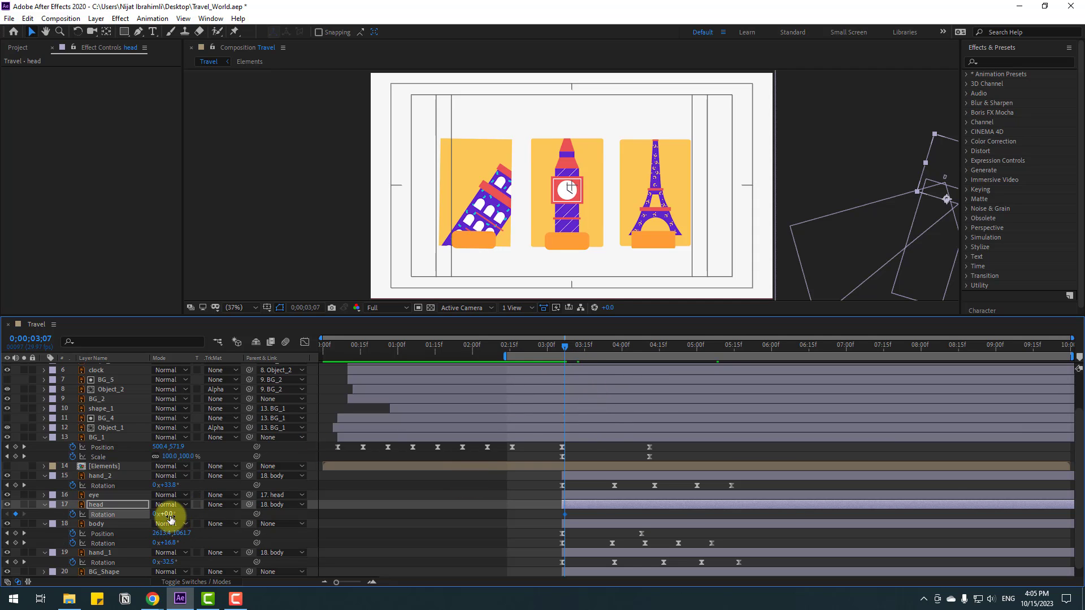
left_click_drag(170, 516, 163, 516)
key("space")
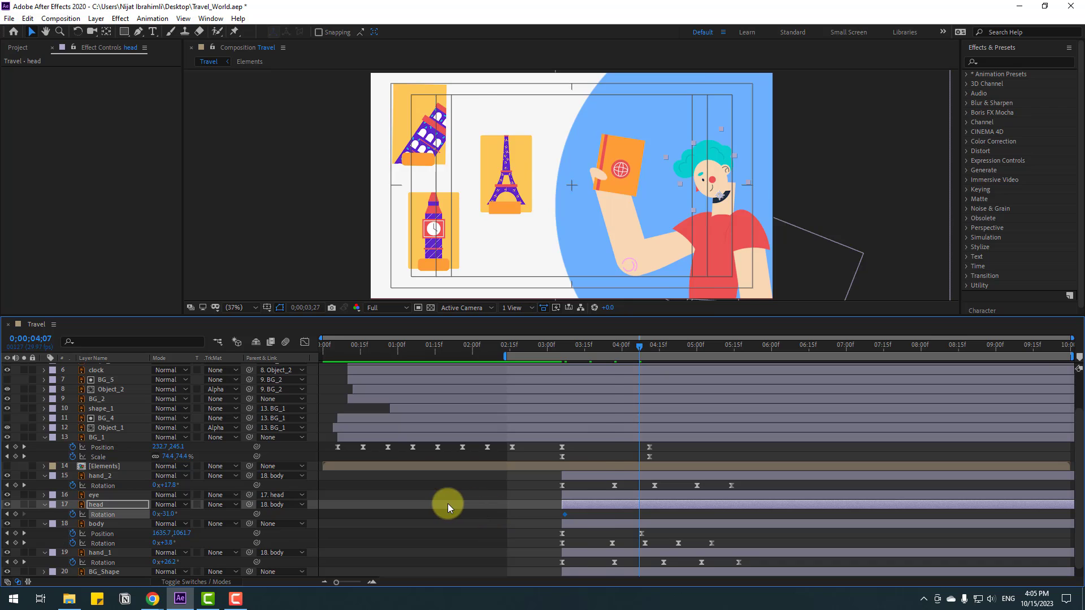
key("space")
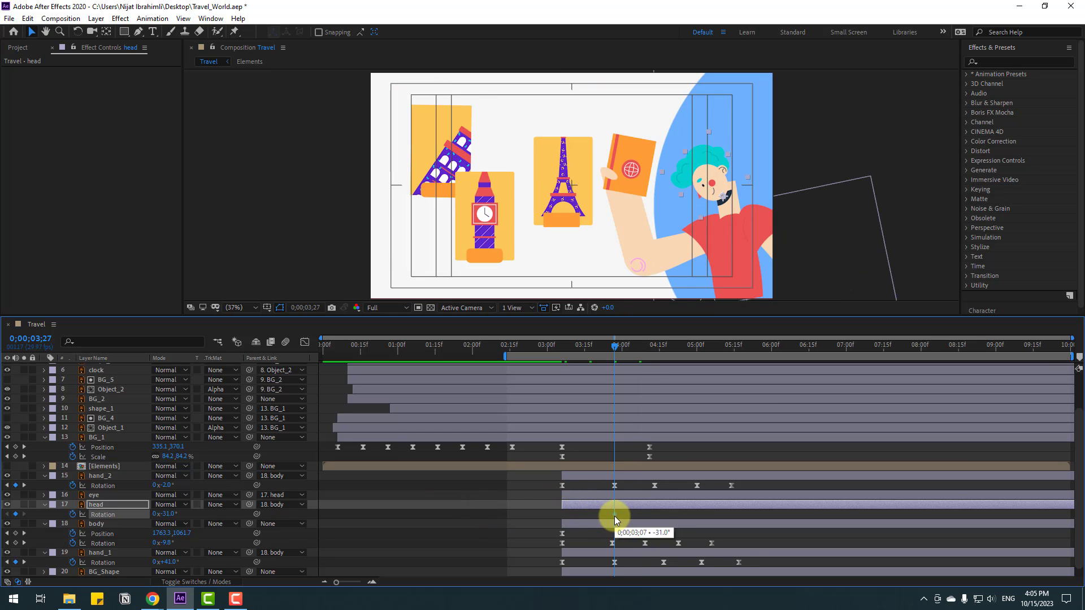
- Add head Rotation keyframes on 0;00;04;07, 0;00;04;17 and 0;00;04;27, setting the last one to 7°
mouse_move(172, 516)
left_mouse_down()
mouse_move(187, 513)
mouse_move(155, 515)
mouse_move(180, 513)
left_mouse_up()
key("shift+Page_Down")
key("shift+Page_Down")
key("shift+Page_Down")
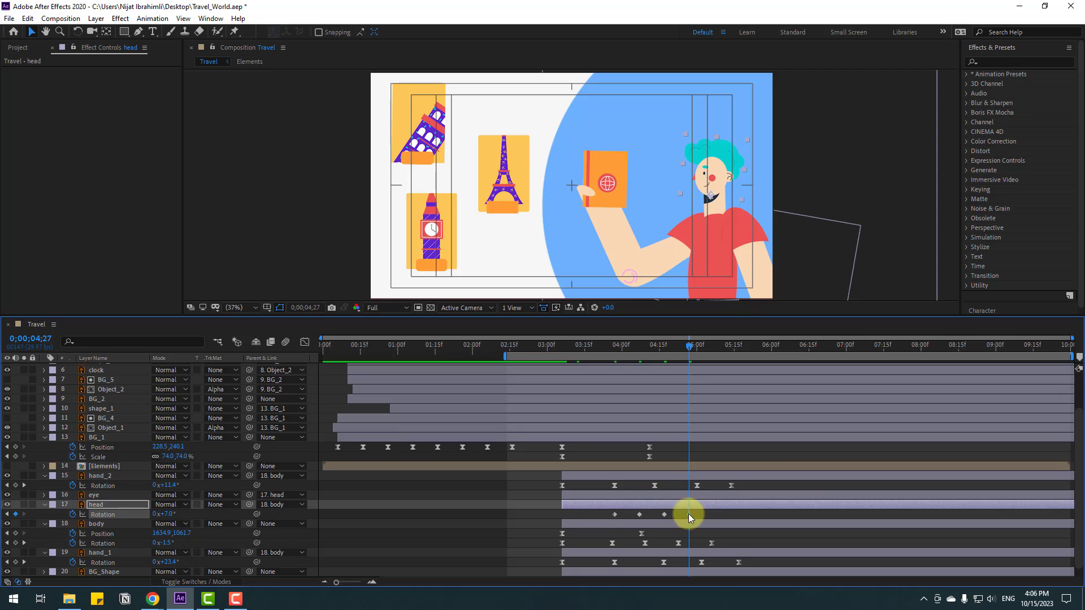
- Apply Easy Ease to all four head Rotation keyframes and preview the head's motion
right_click(615, 515)
mouse_move(655, 503)
left_click(788, 431)
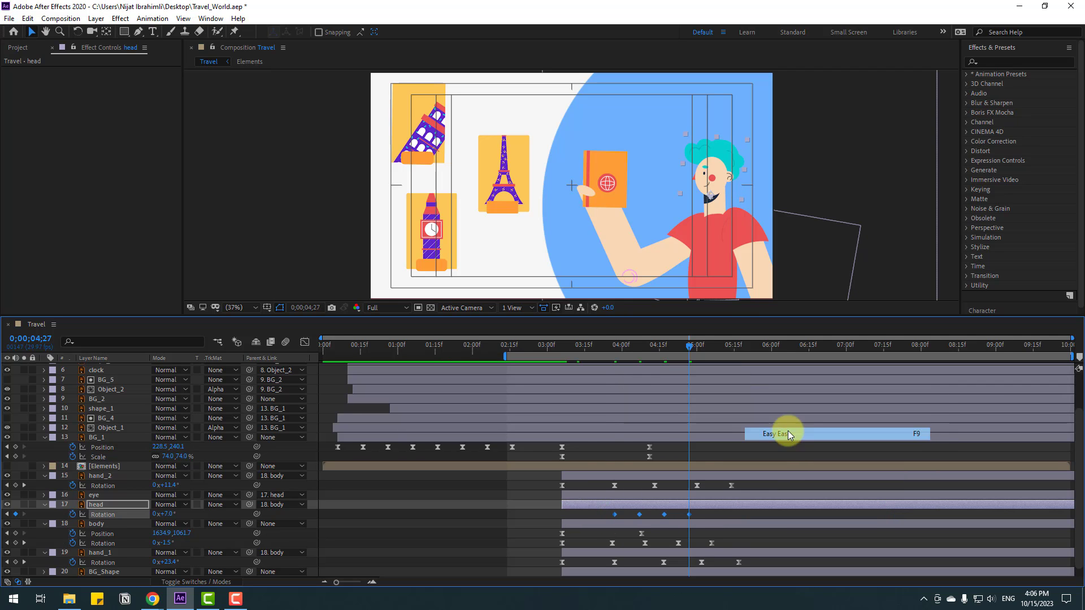
key("space")
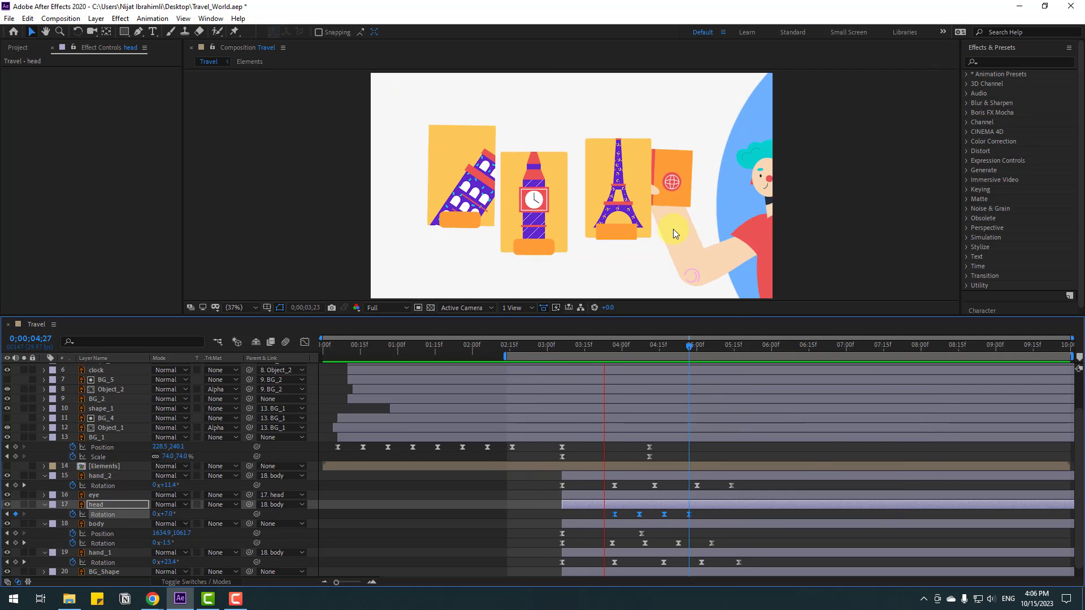
left_click_drag(703, 341, 676, 344)
- Keyframe the eye Scale for a blink: 100% on 0;00;04;09, 5% vertically on 0;00;04;12, and 100% on 0;00;04;15
left_click(100, 496)
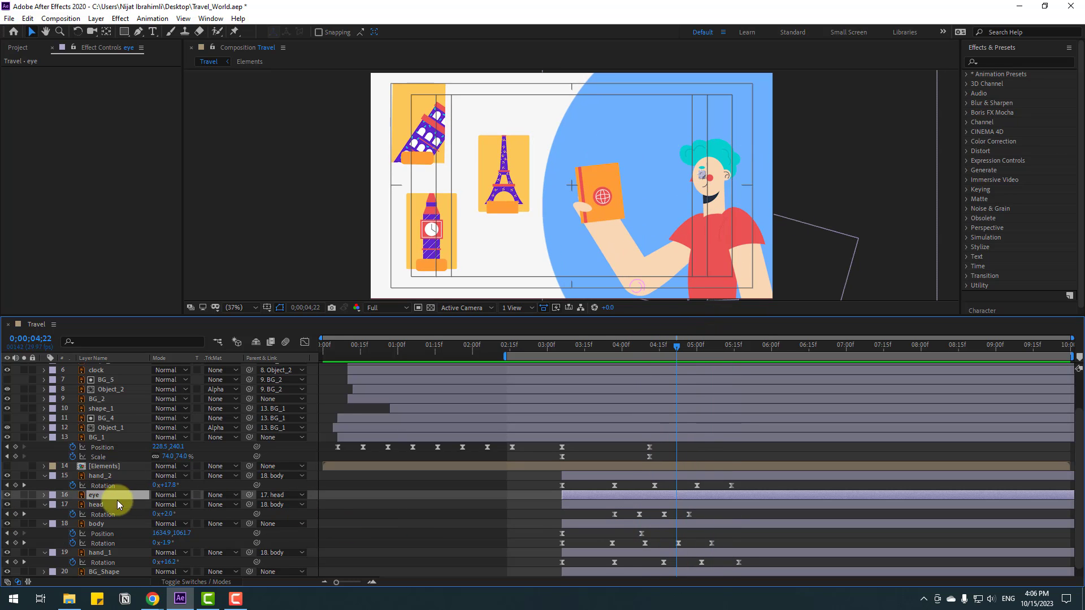
key("s")
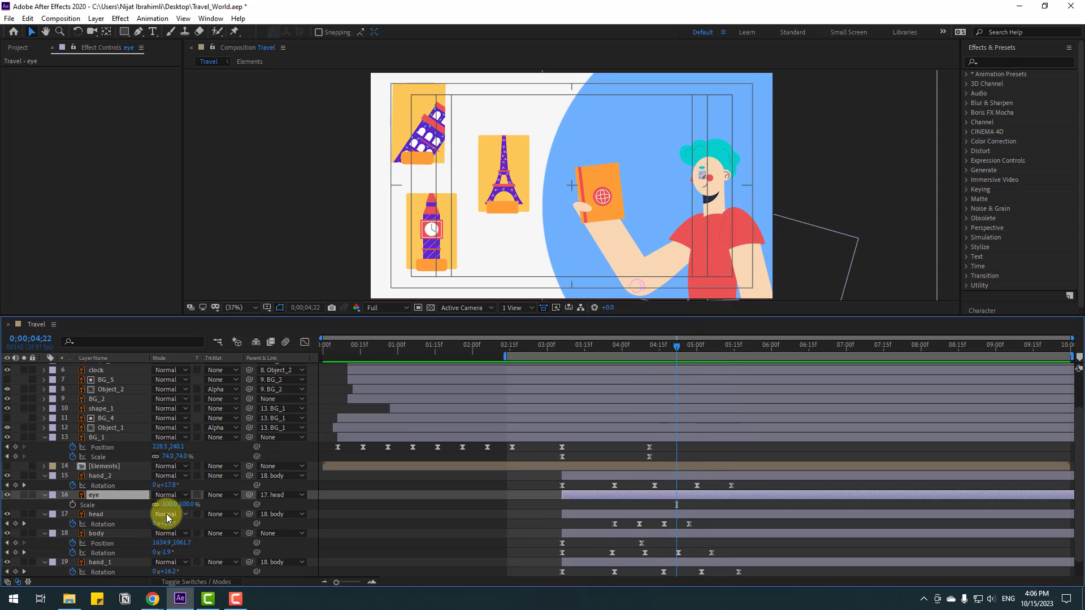
left_click(634, 344)
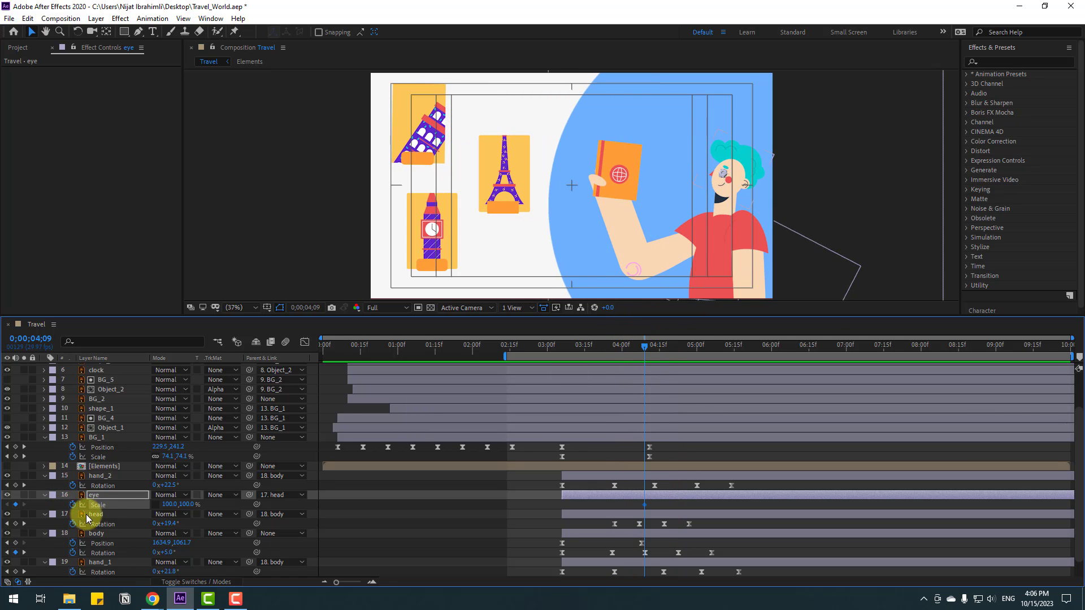
key("Page_Down")
key("Page_Down")
key("Page_Down")
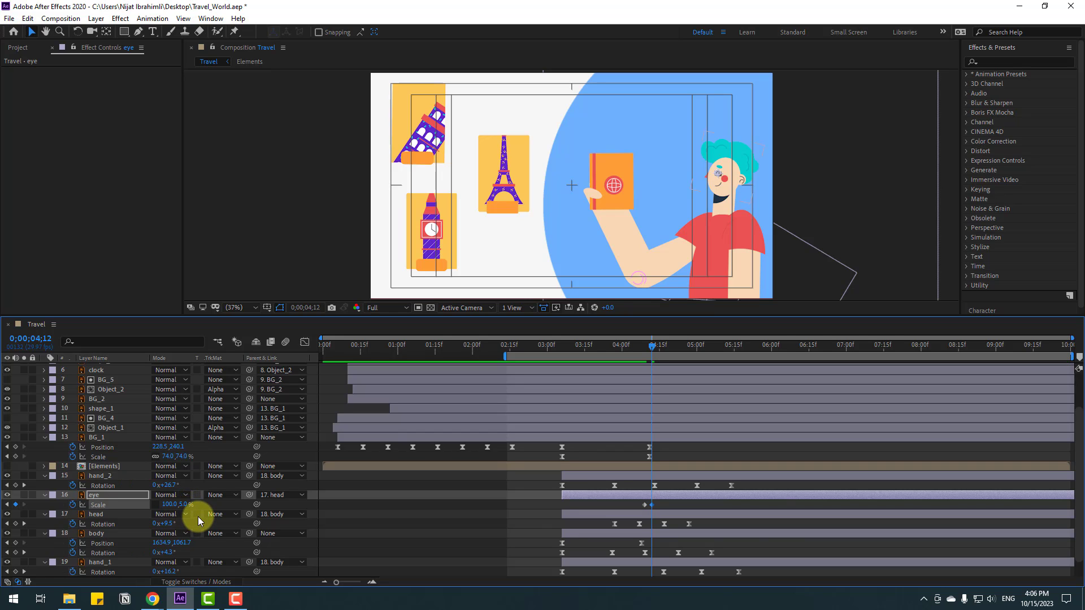
key("Page_Down")
key("Page_Down")
key("Page_Down")
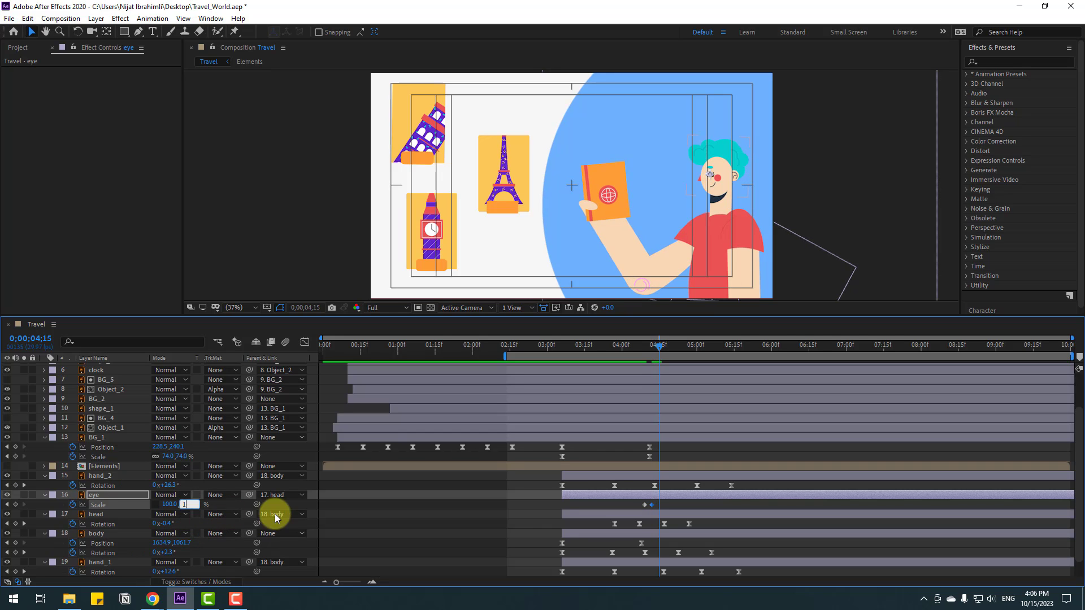
key("Return")
left_click(676, 504)
- Check the blink on the character's face and apply Easy Ease to the three eye Scale keyframes
mouse_move(632, 352)
left_mouse_down()
mouse_move(660, 348)
mouse_move(644, 346)
left_mouse_up()
scroll(622, 222, "up", 3)
scroll(570, 269, "down", 2)
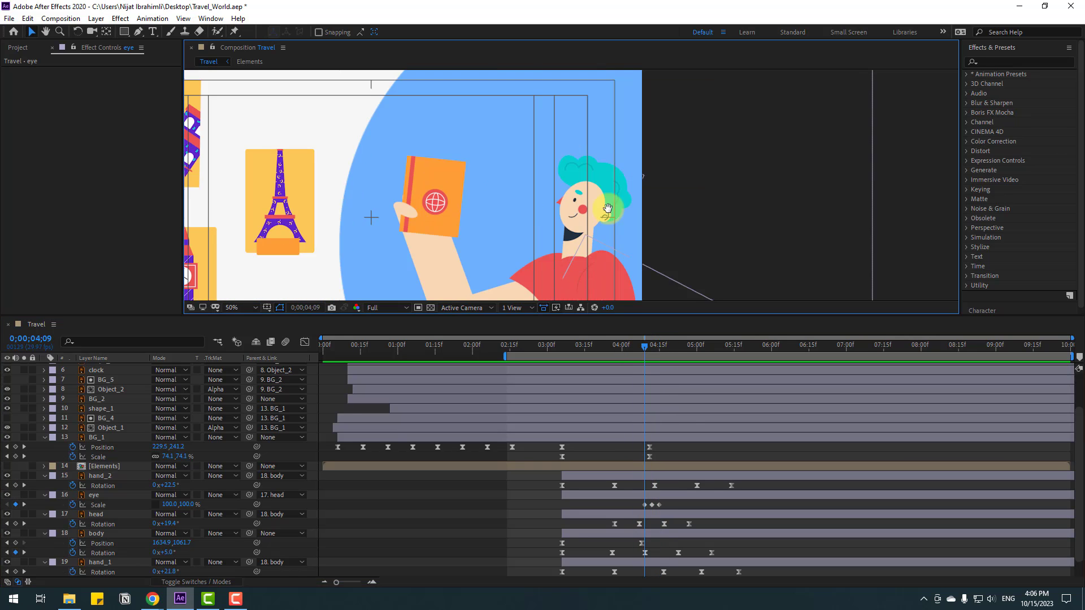
left_click(645, 505)
right_click(646, 509)
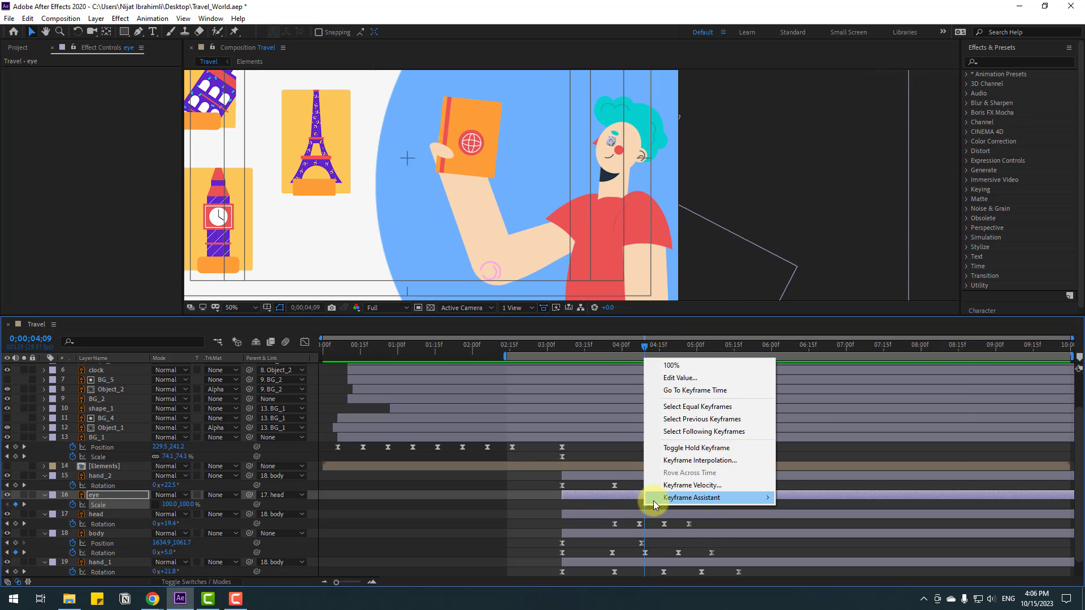
mouse_move(655, 498)
left_click(805, 424)
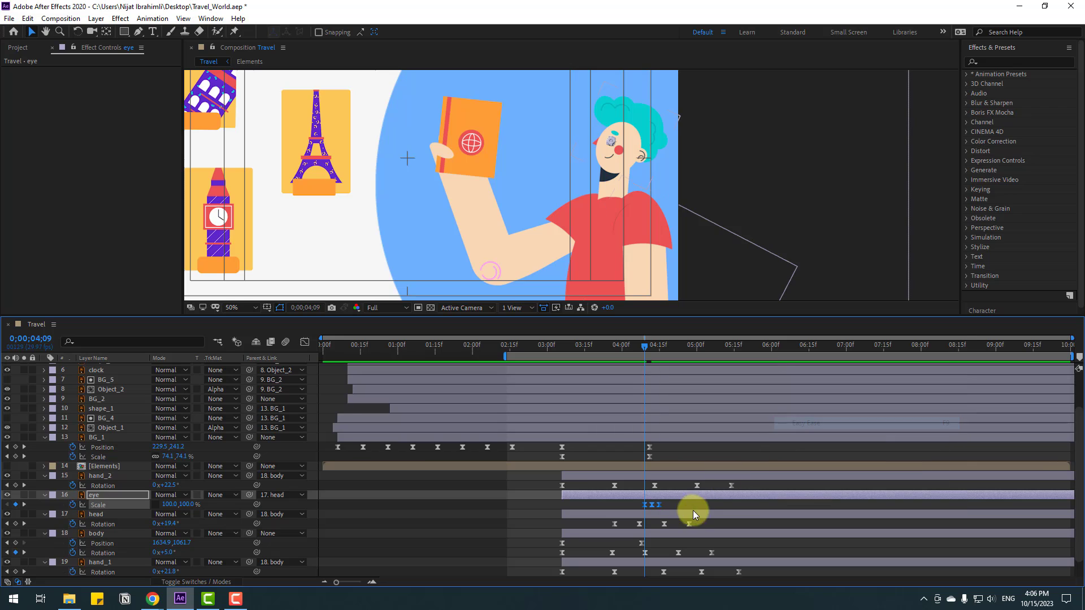
- Repeat the blink by pasting the eye Scale keyframes at 0;00;05;02 and 0;00;05;24
left_click(698, 346)
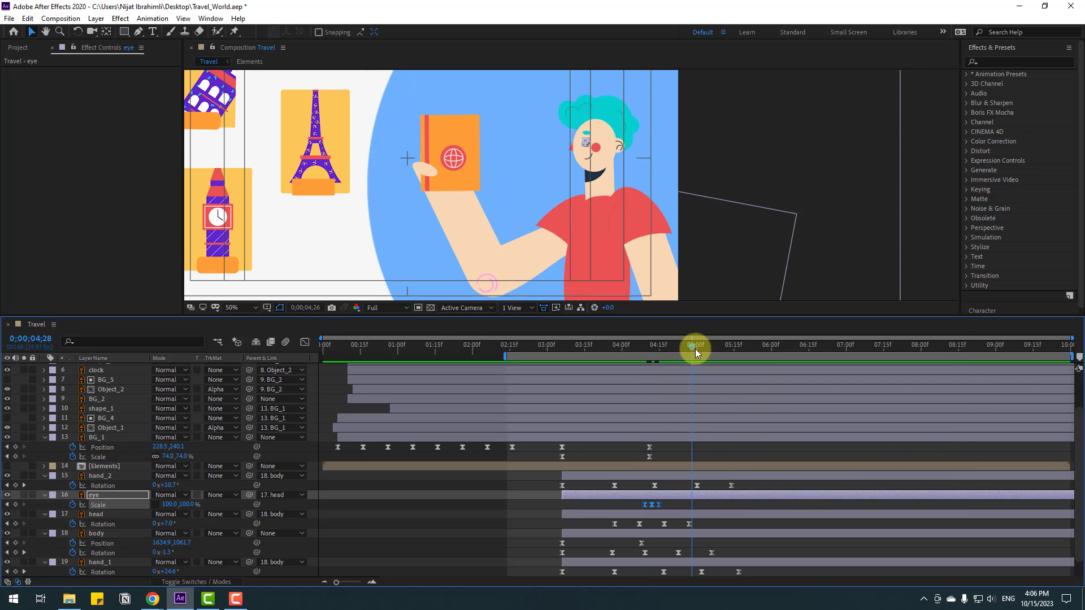
left_click(755, 347)
key("ctrl+v")
left_click(235, 309)
left_click(243, 330)
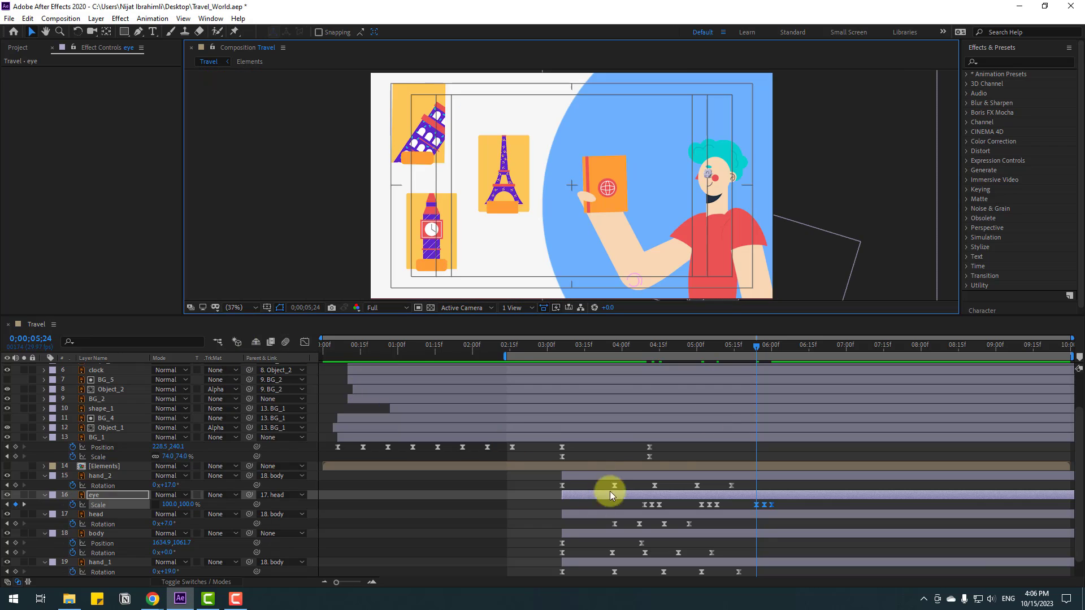
- Apply a Fill effect to BG_Shape and sample the landmark cards' yellow as its color
scroll(97, 559, "down", 1)
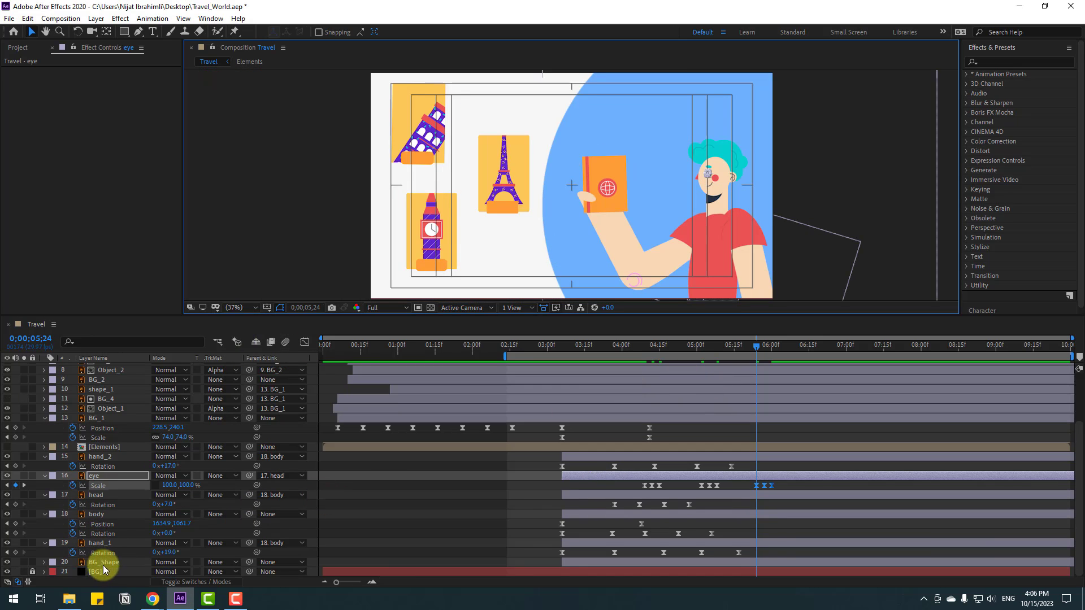
left_click(103, 563)
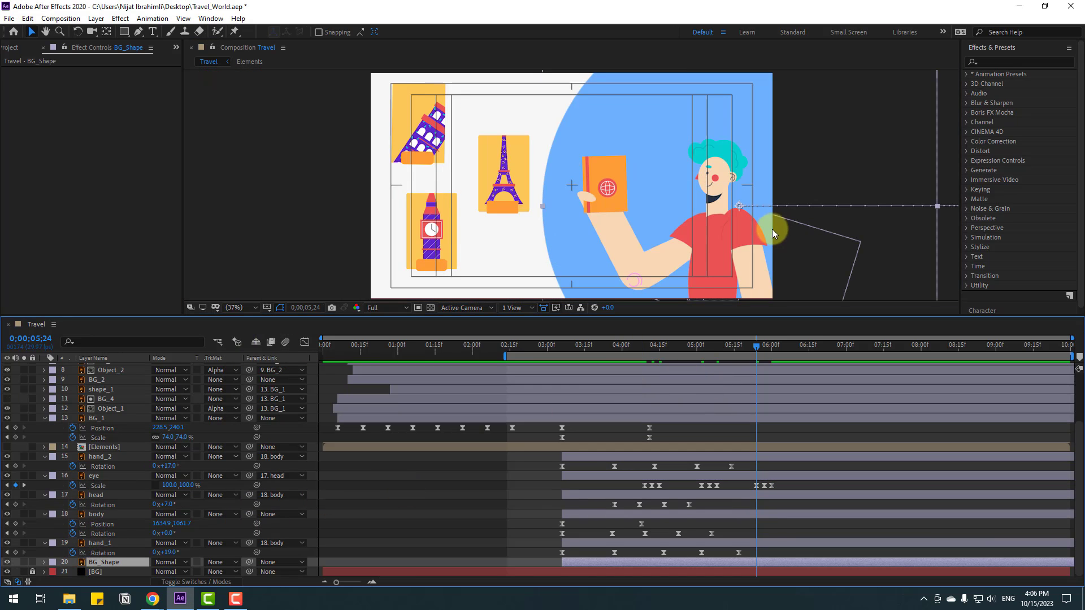
left_click(1004, 63)
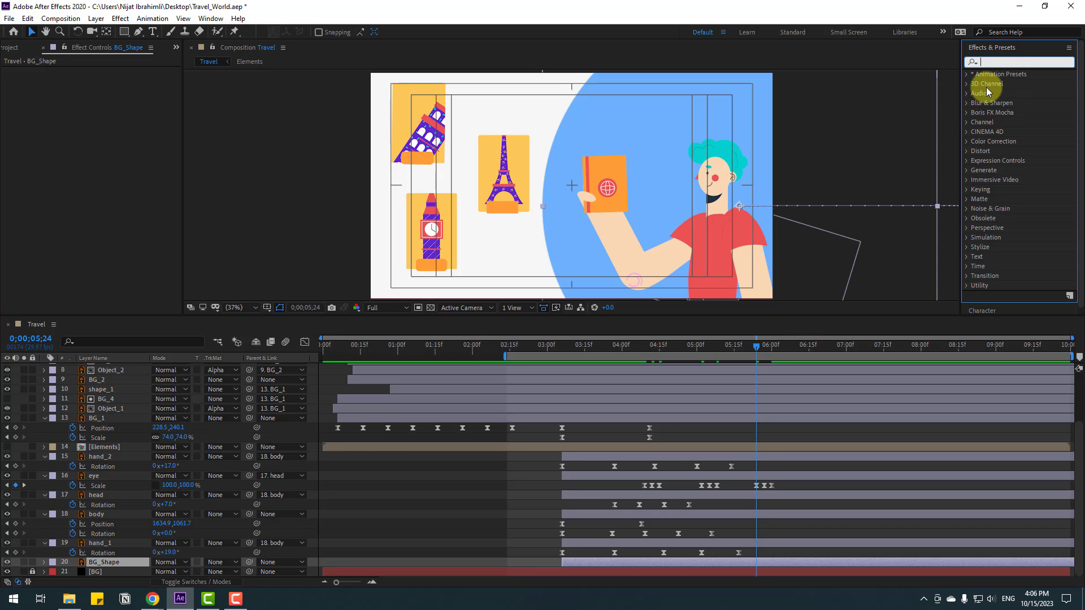
type("fill")
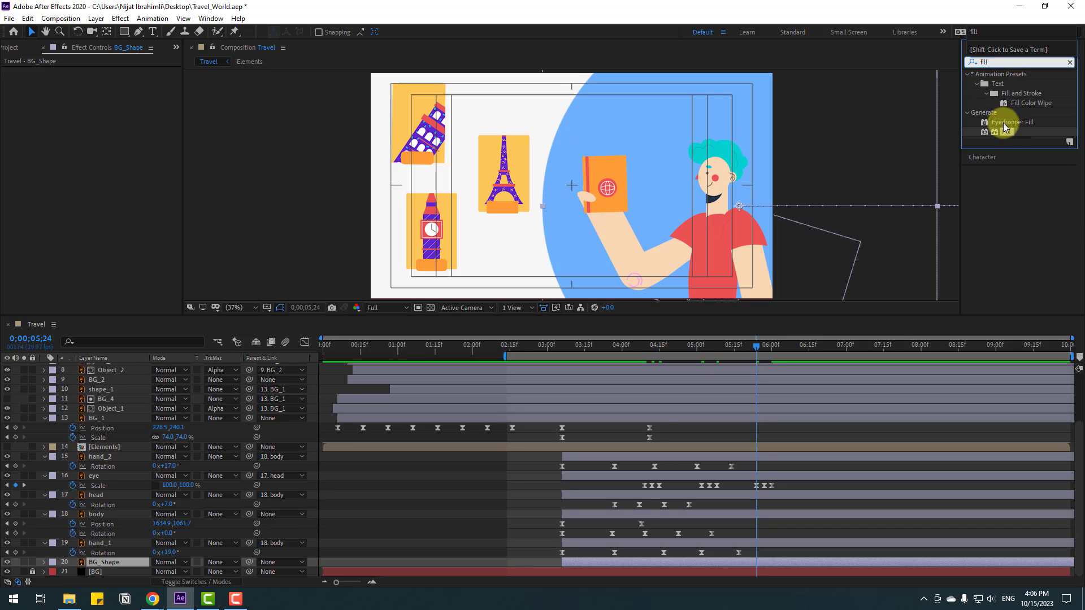
left_click_drag(1004, 128, 107, 564)
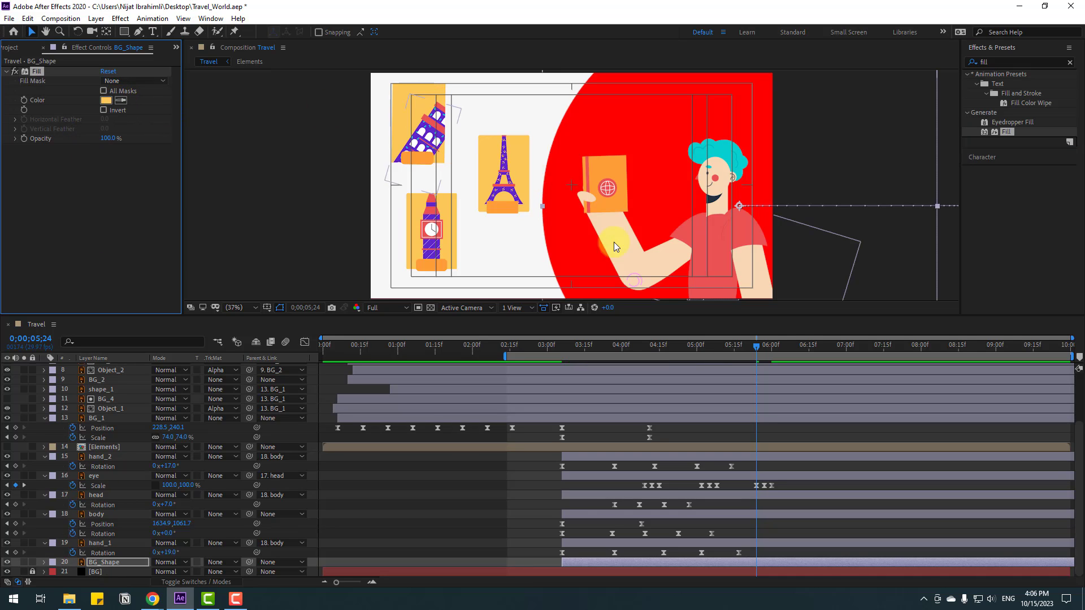
left_click(522, 486)
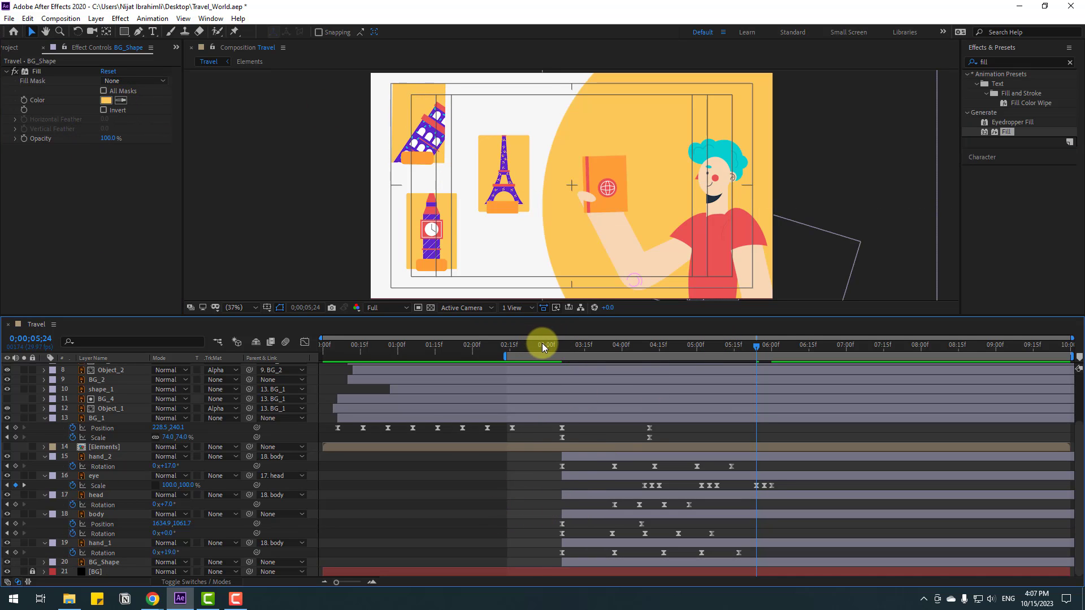
- Hide the title/action safe guides and preview the character scene with the yellow background shape
left_click_drag(541, 344, 706, 345)
left_click(267, 307)
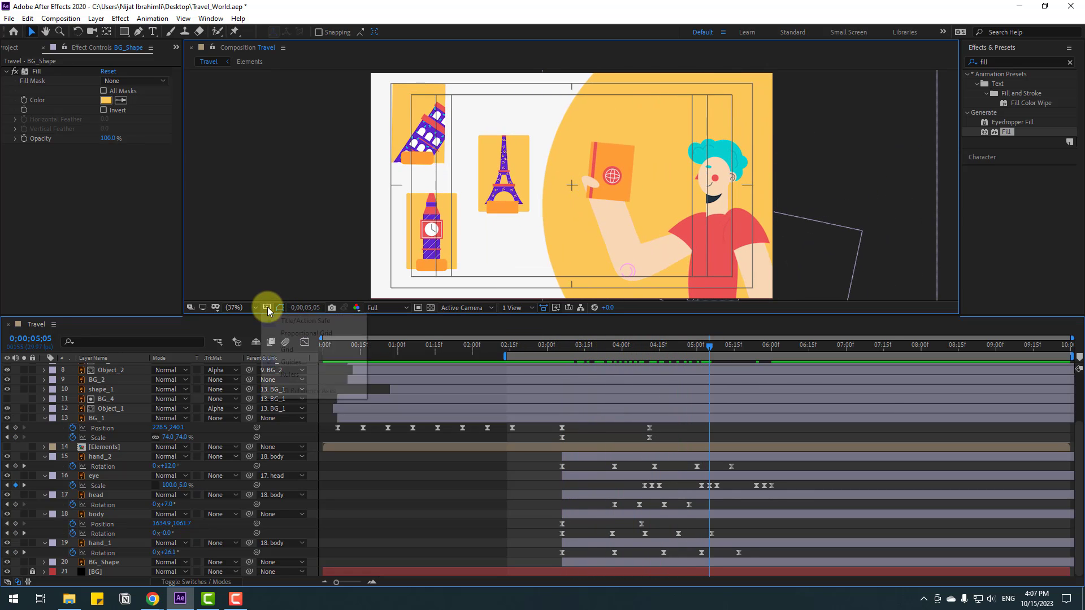
left_click(294, 321)
key("space")
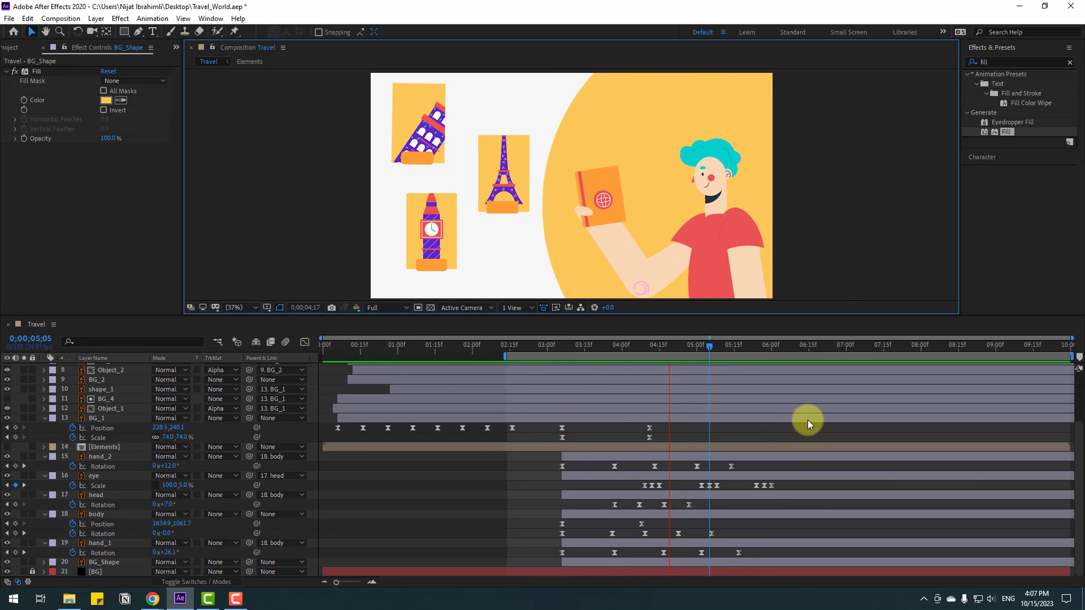
- Set the work area from the composition's start to 0;00;06;04 and preview the whole animation
left_click_drag(748, 344, 782, 347)
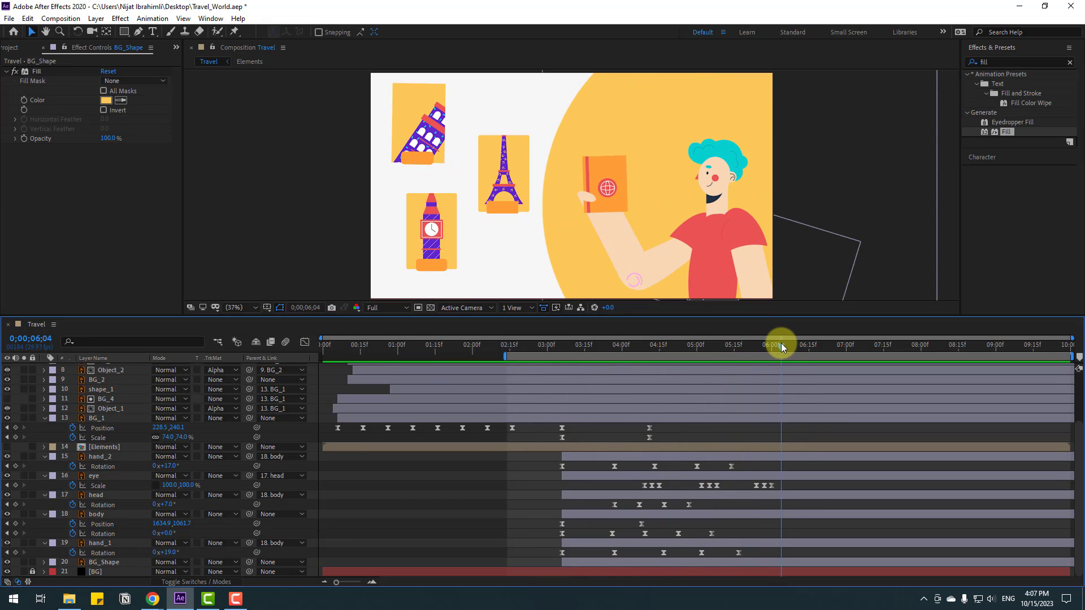
key("n")
left_click_drag(502, 356, 297, 359)
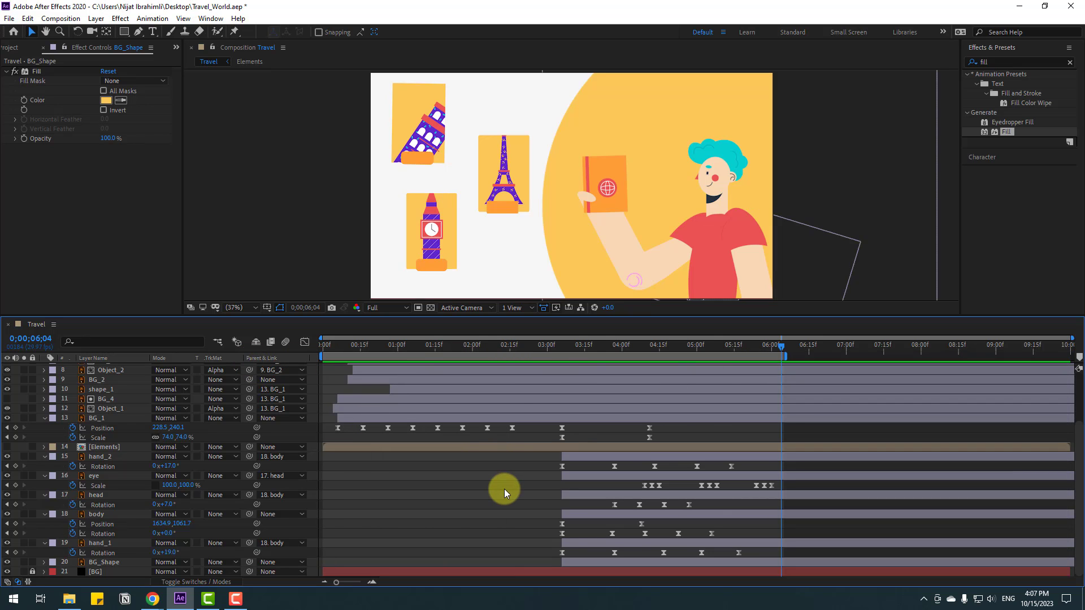
key("space")
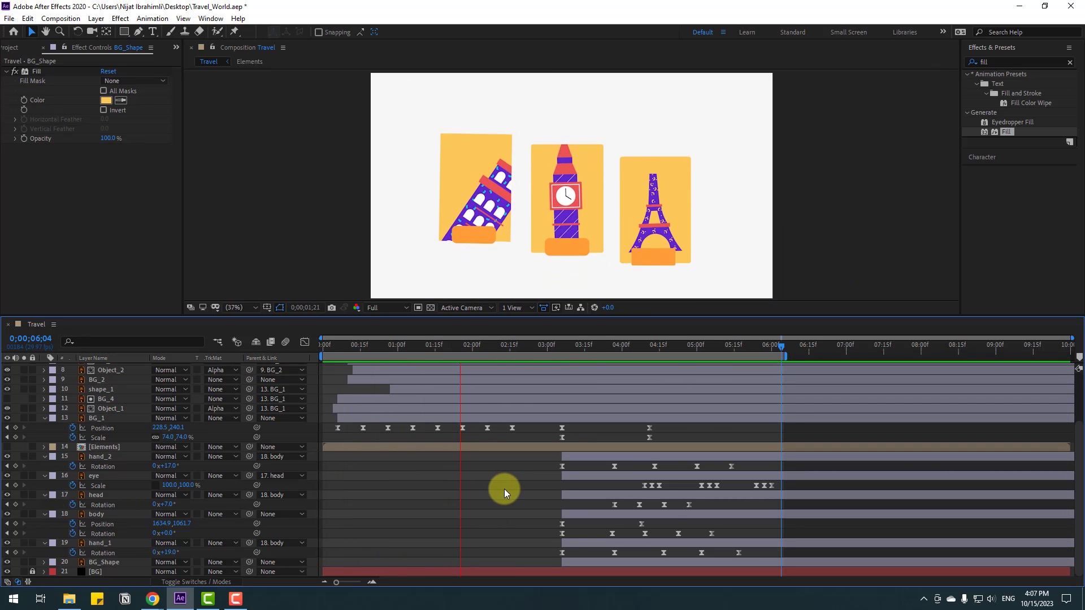